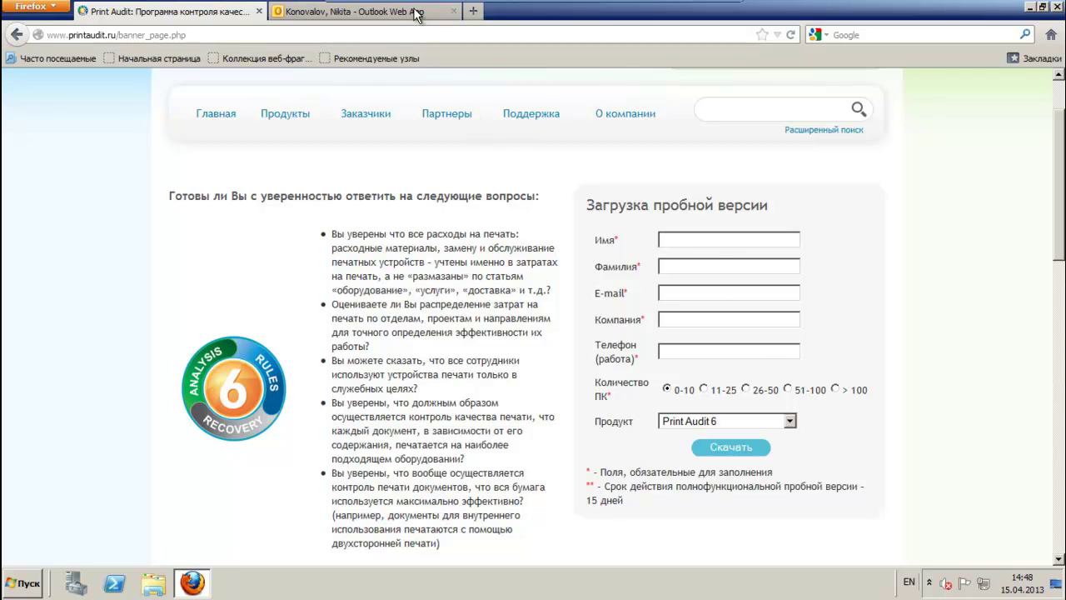
Step: Switch to the Outlook Web App message about the Print Audit 6 trial and examine its PA6setup.exe download link
click(418, 11)
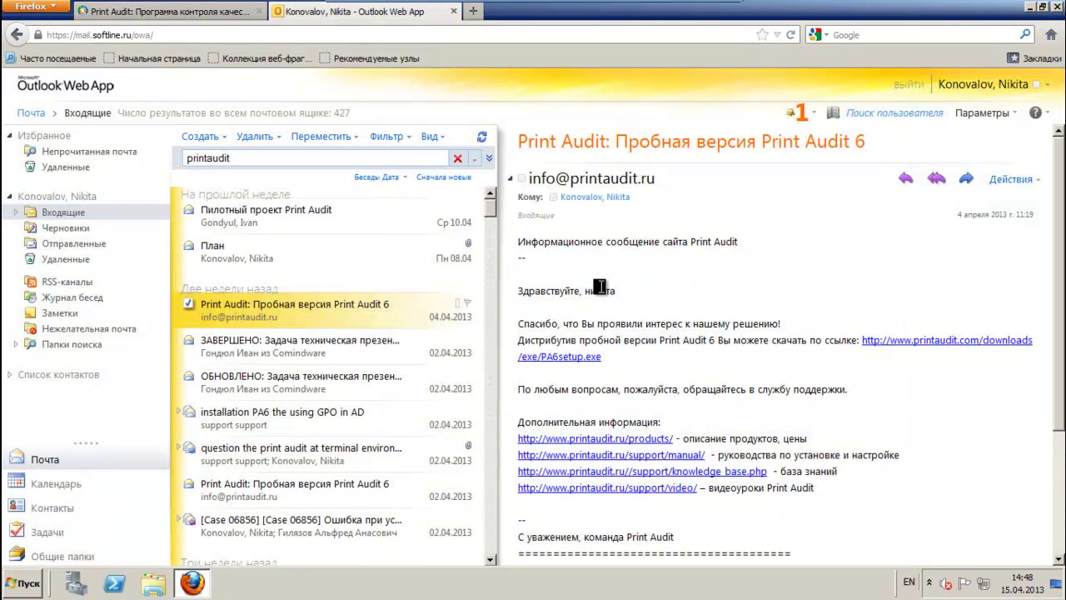
drag(516, 239, 866, 423)
click(889, 421)
drag(608, 354, 516, 340)
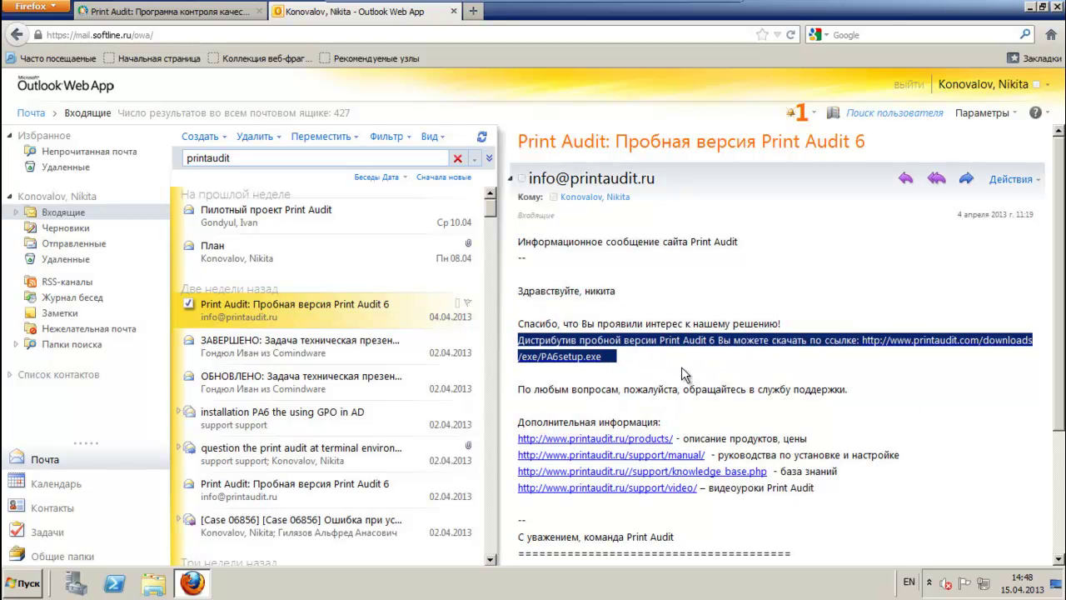
click(681, 367)
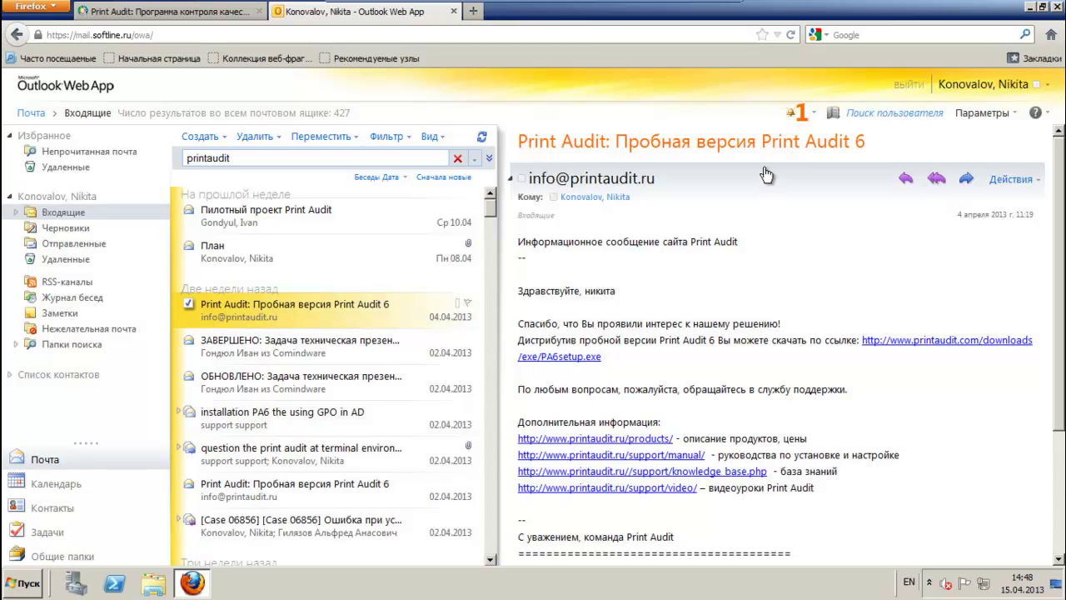
mouse_move(627, 7)
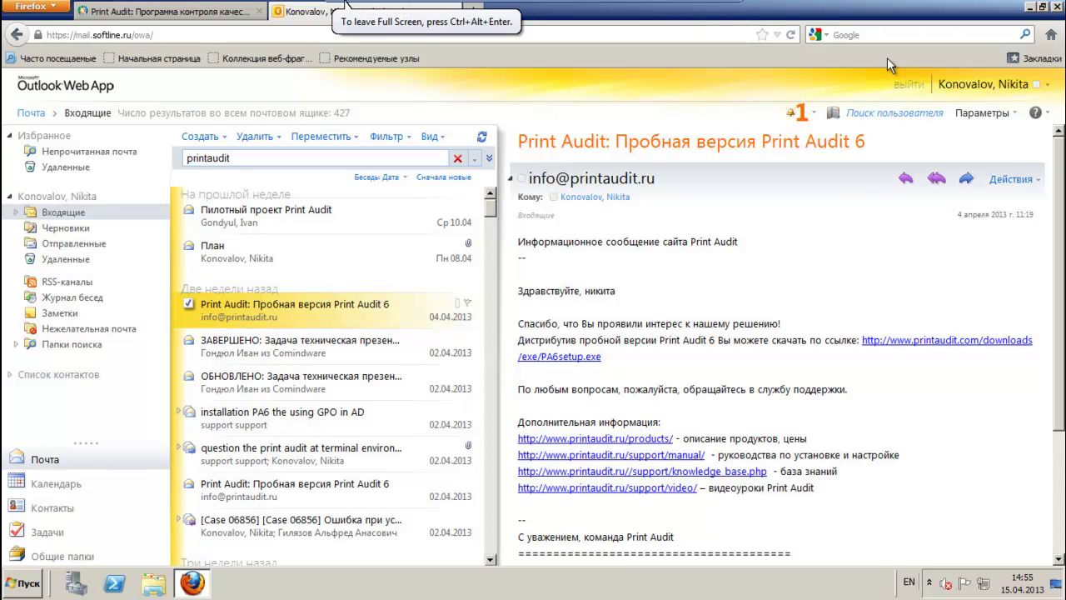
Step: Run PA6setup from the desktop, allow it past the security warning, and start Print Audit 6 Setup
click(1031, 9)
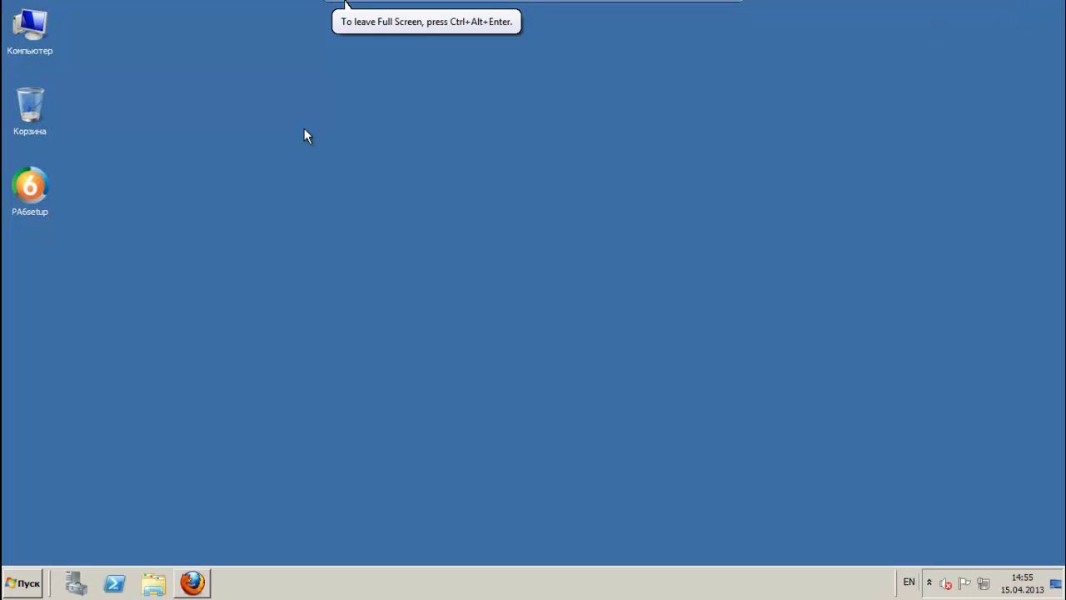
click(48, 186)
double_click(36, 186)
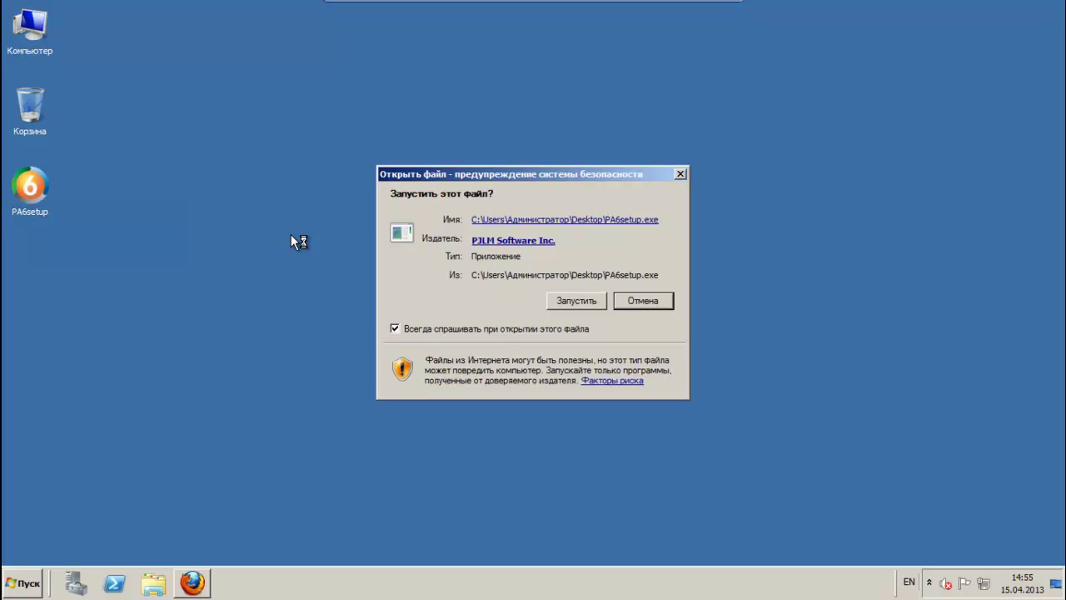
click(567, 301)
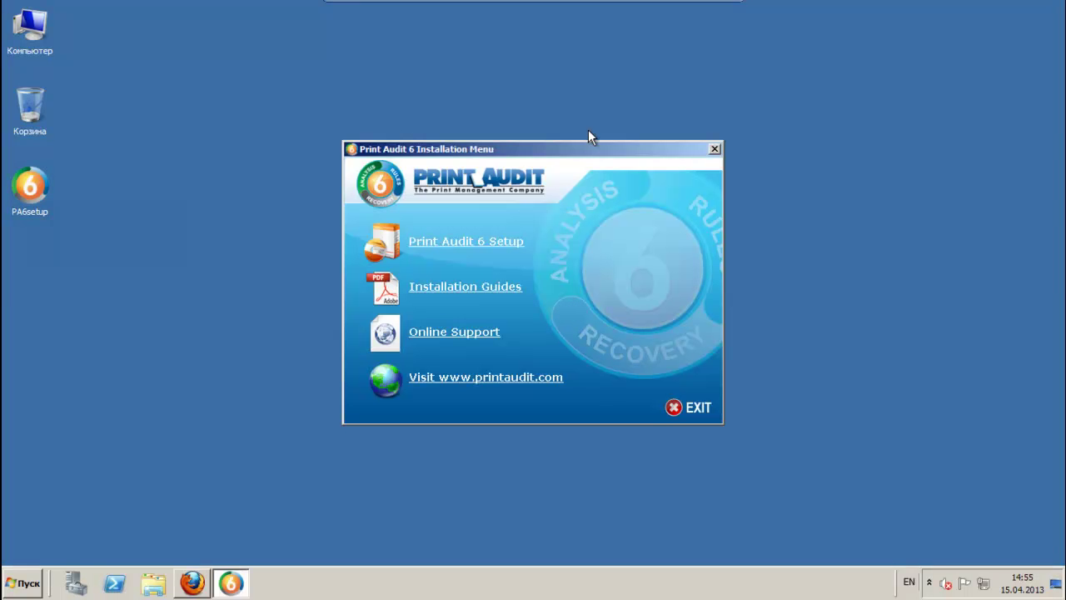
drag(582, 155, 555, 158)
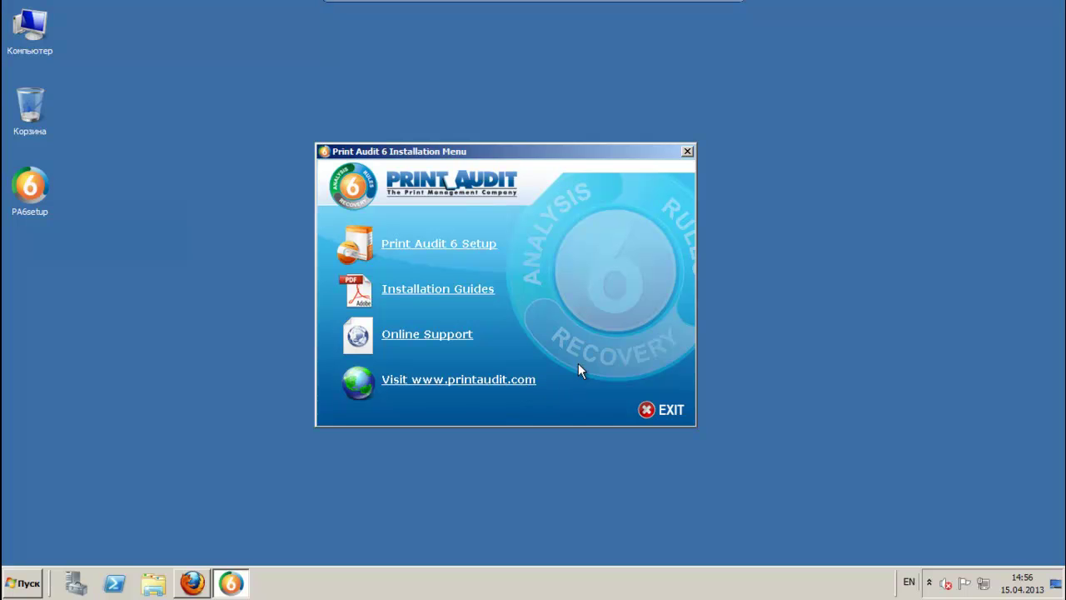
click(479, 245)
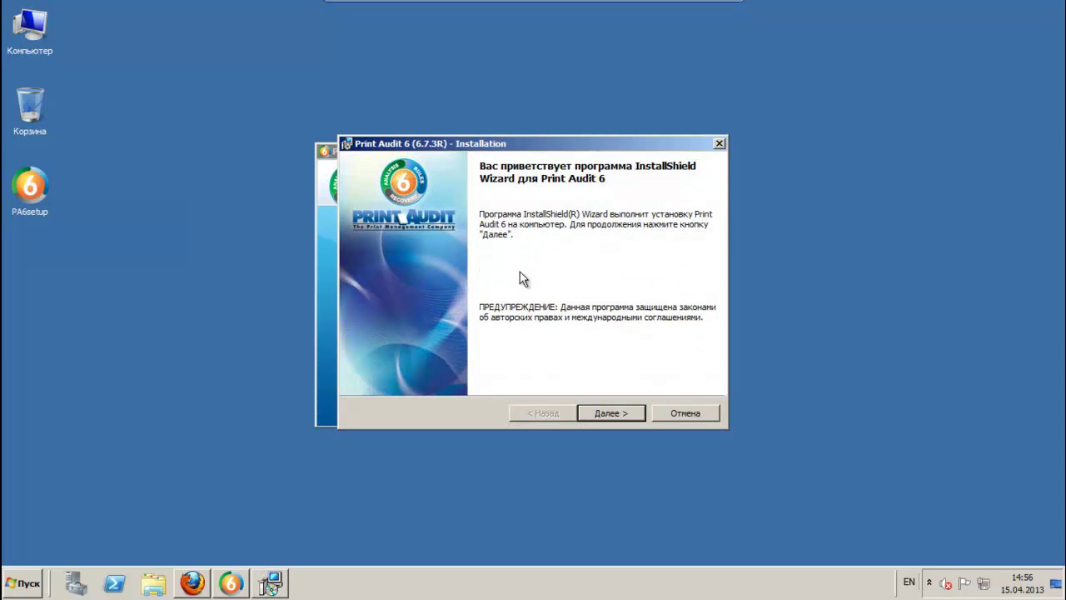
Step: Proceed past the installer's welcome page and accept the Print Audit 6 license agreement
click(604, 413)
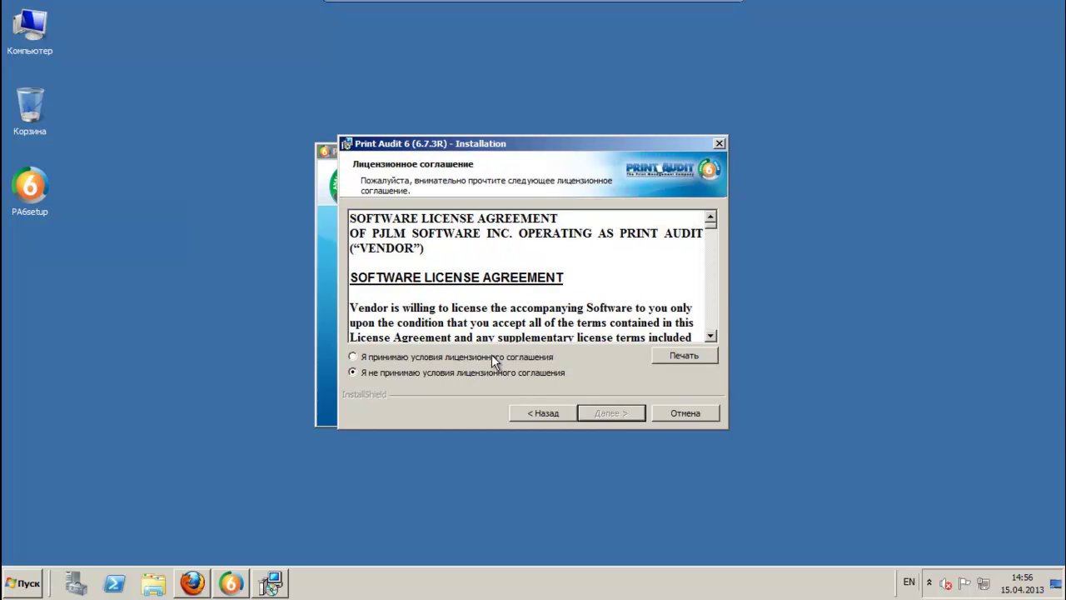
click(489, 354)
click(614, 413)
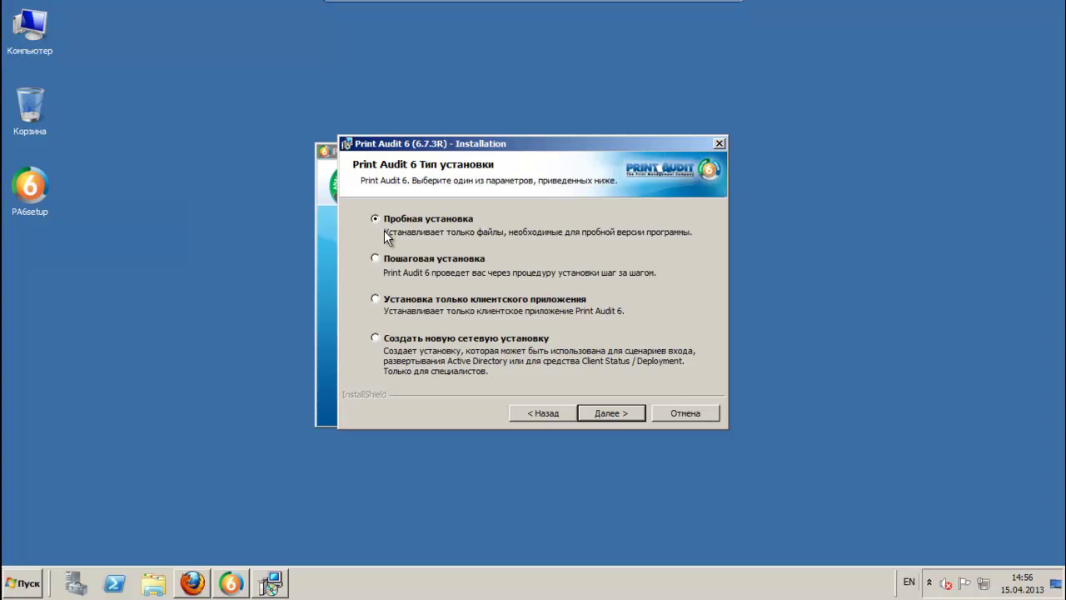
Step: Choose the step-by-step installation (Пошаговая установка) as the Print Audit 6 installation type
click(375, 259)
click(372, 300)
click(376, 338)
click(444, 261)
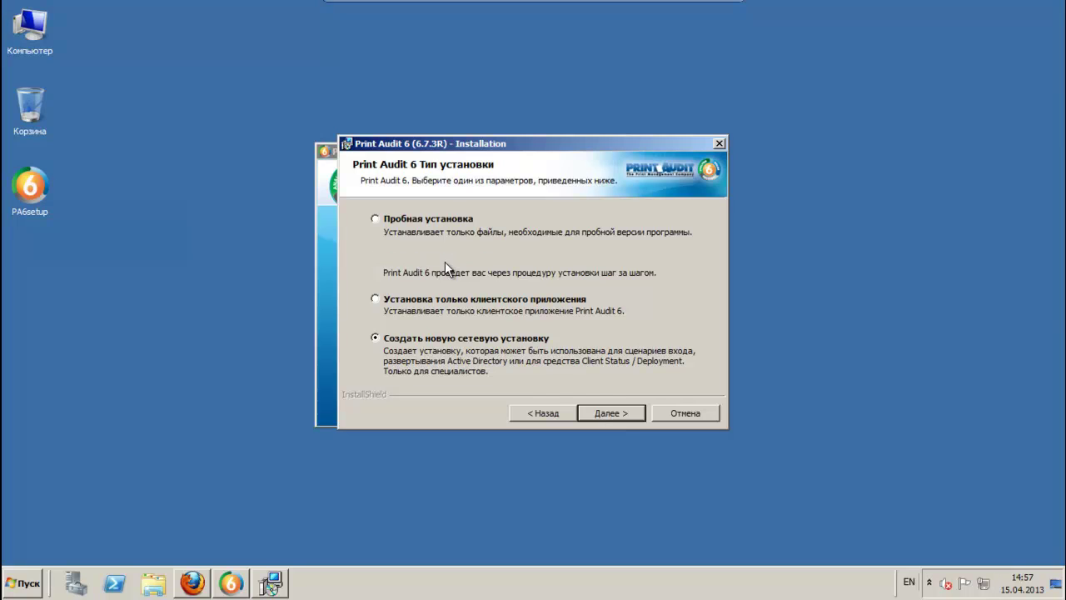
click(613, 414)
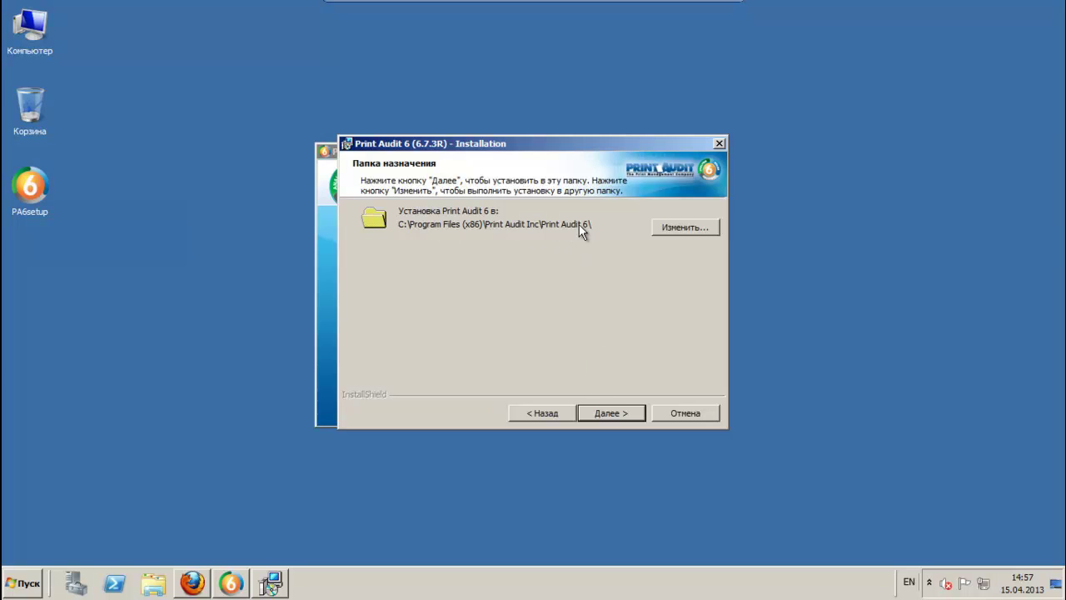
Step: Accept the default Print Audit 6 destination folder and choose to create a new Microsoft Access database
click(626, 414)
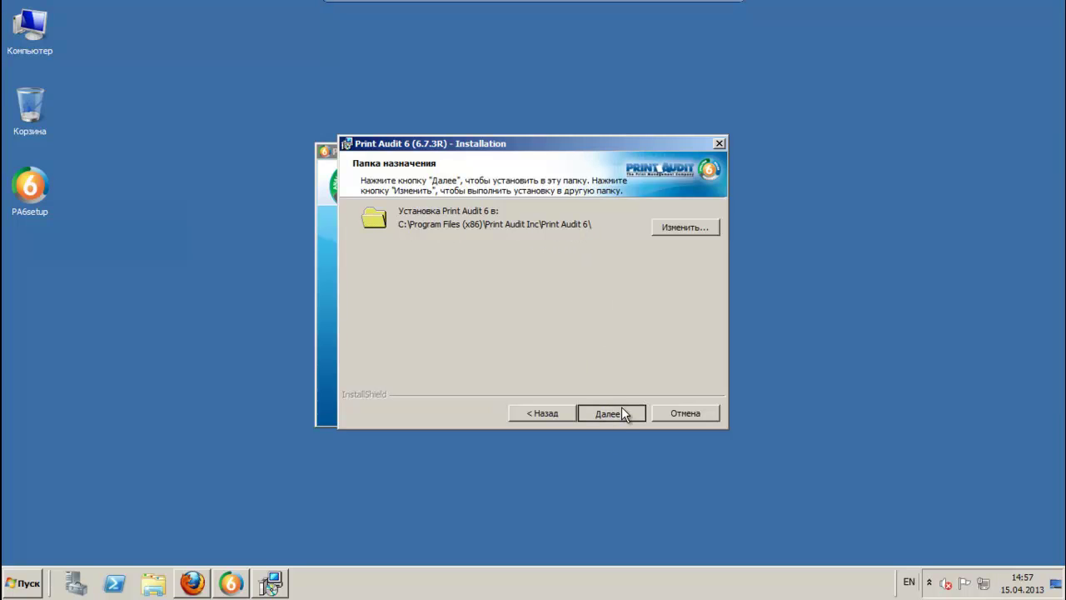
click(618, 416)
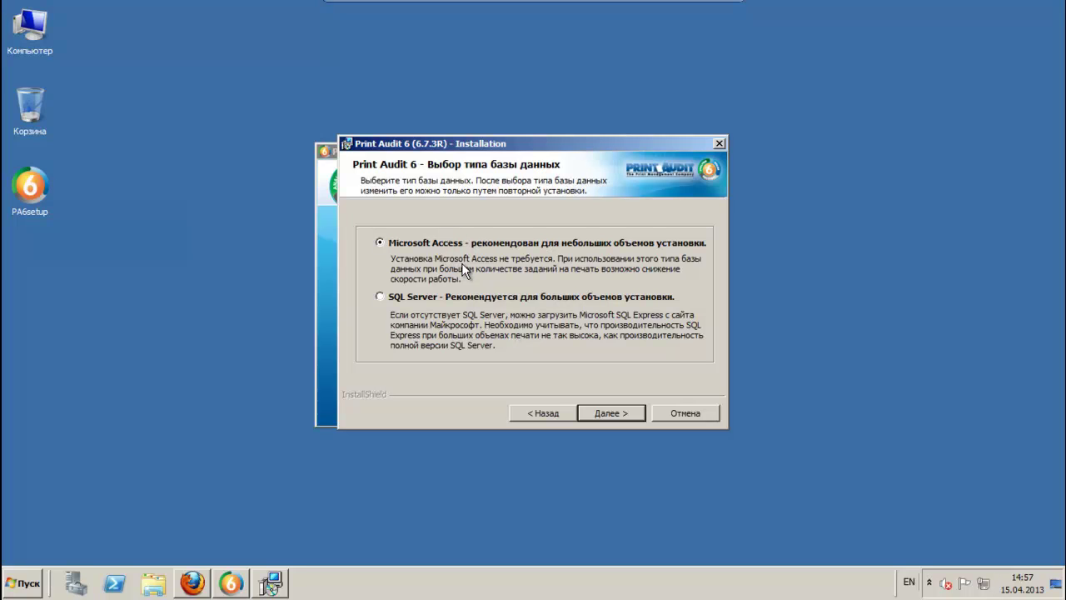
click(611, 413)
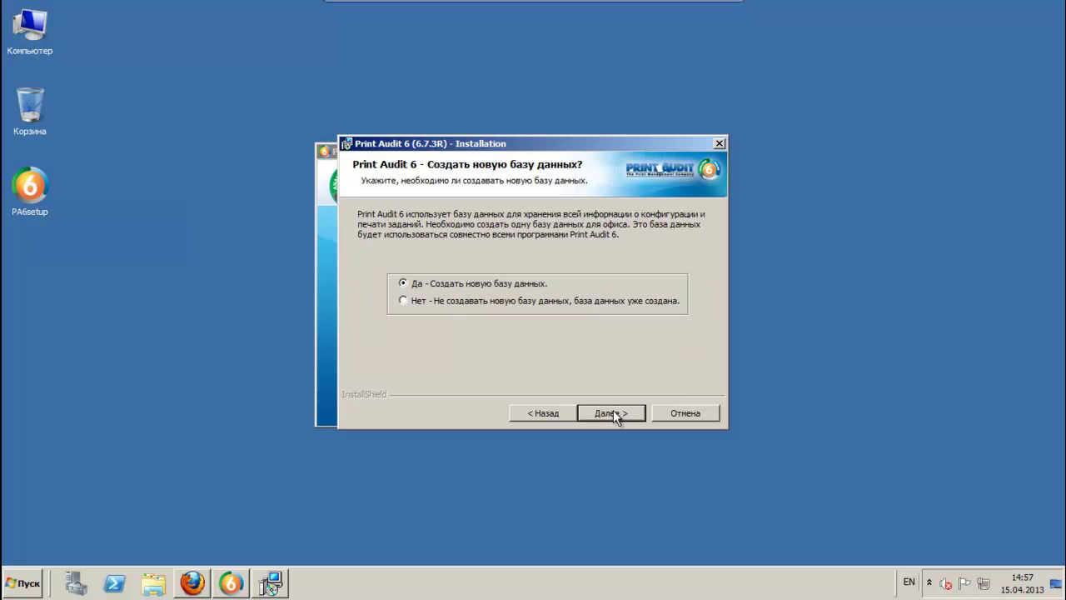
click(615, 415)
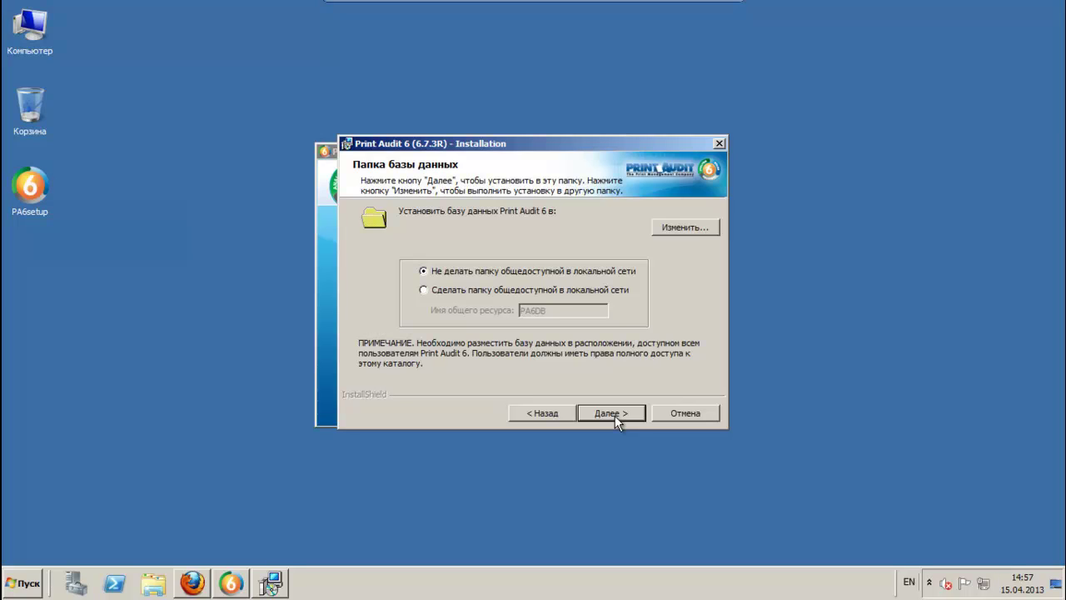
Step: Keep the database folder unshared on the local network and choose to install Database Communicator on port 17520
click(615, 415)
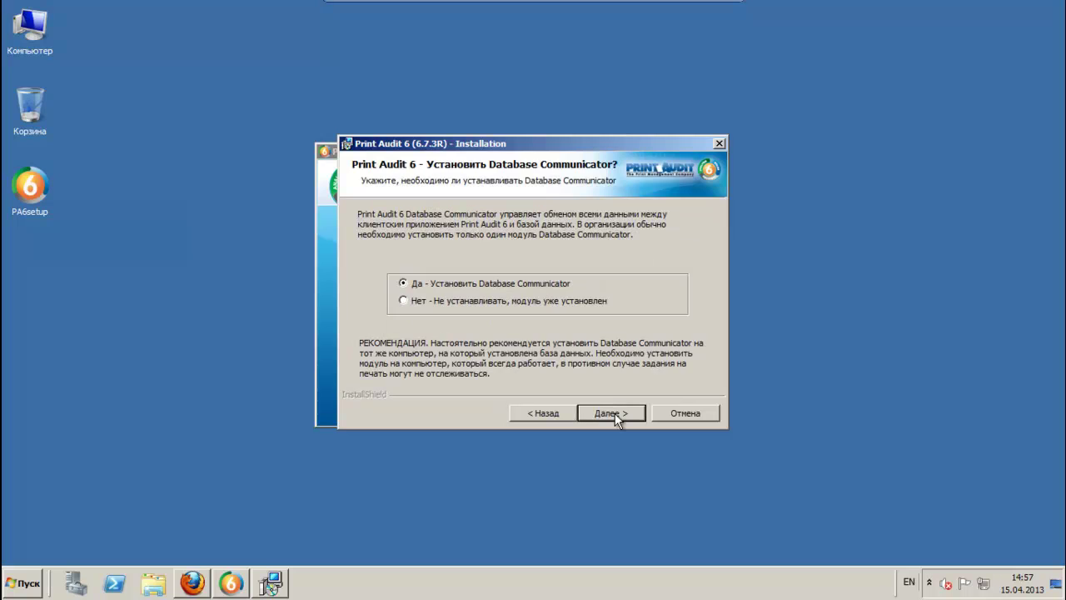
click(550, 412)
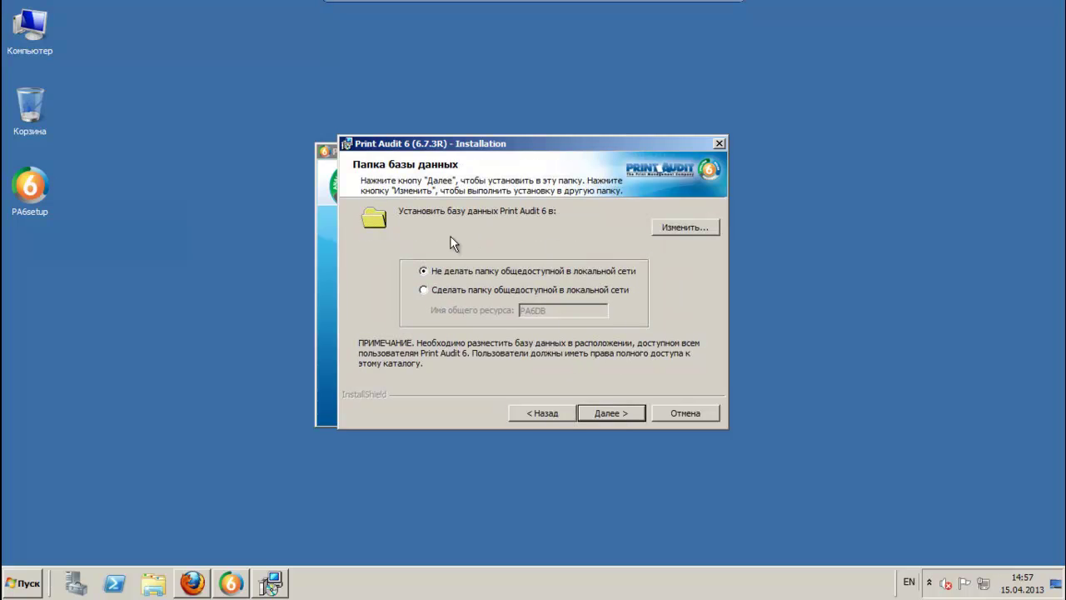
click(620, 412)
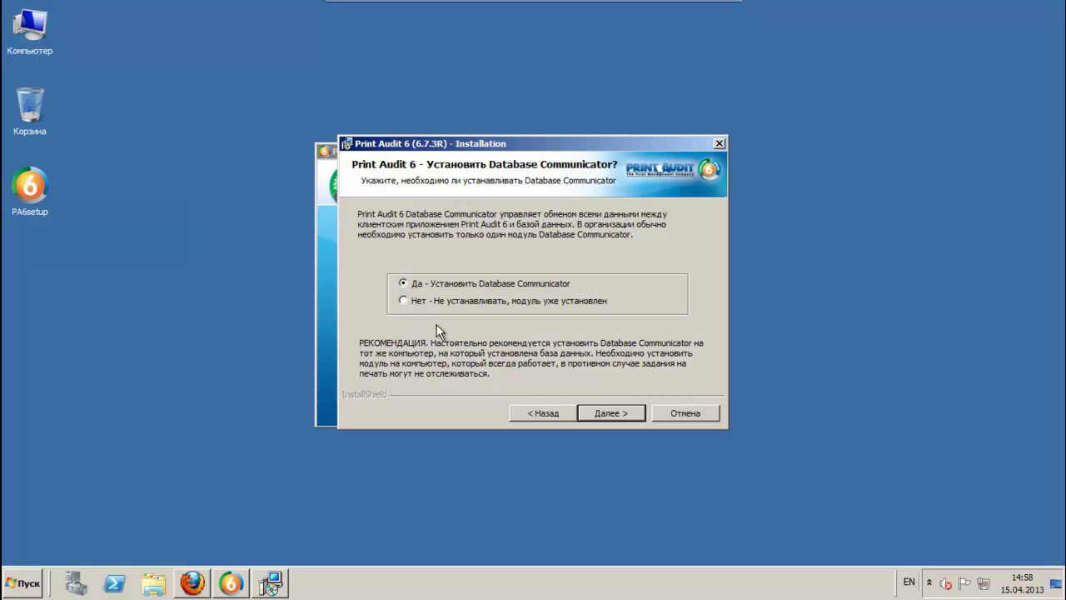
click(611, 417)
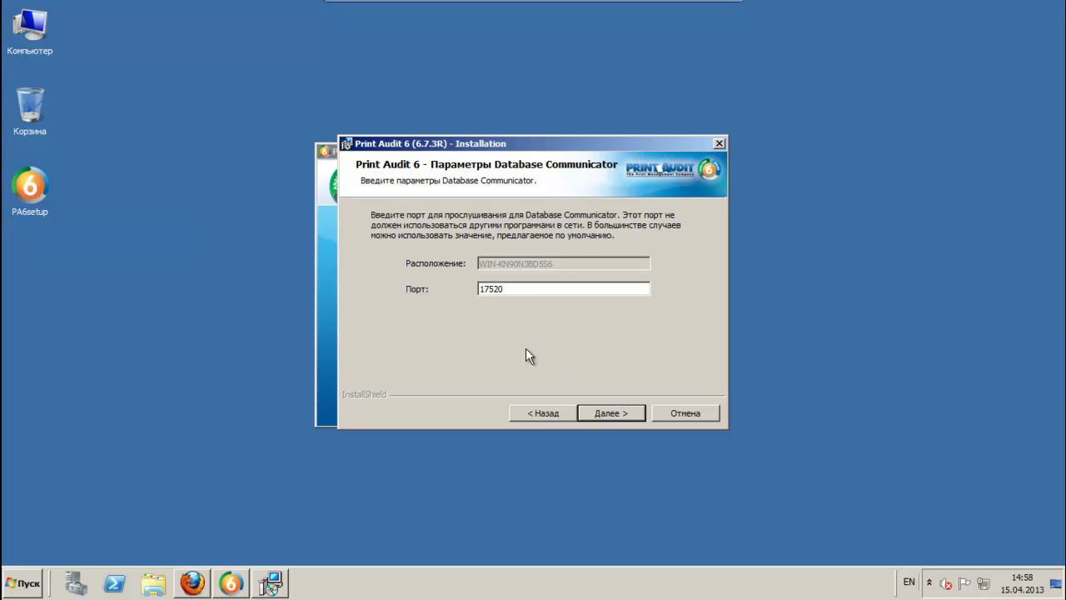
click(607, 413)
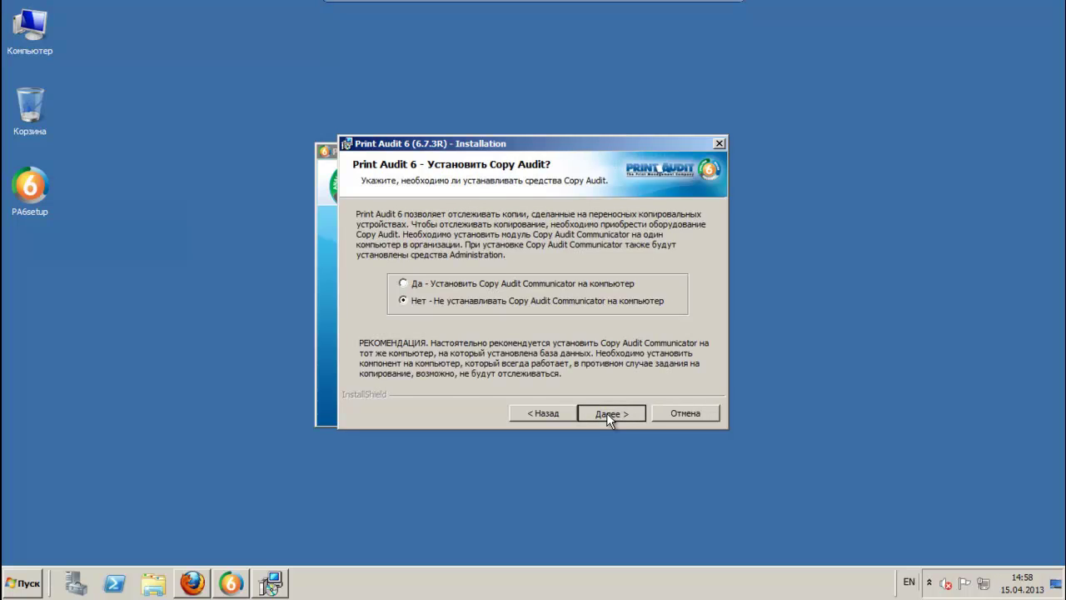
Step: Choose not to install Copy Audit Communicator on this computer
click(606, 413)
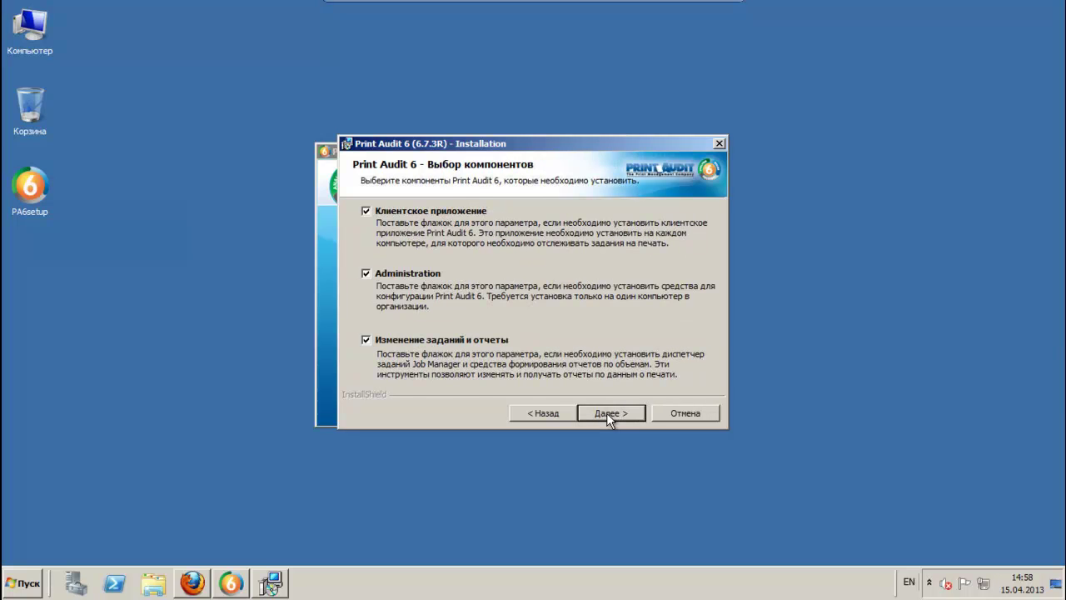
click(555, 414)
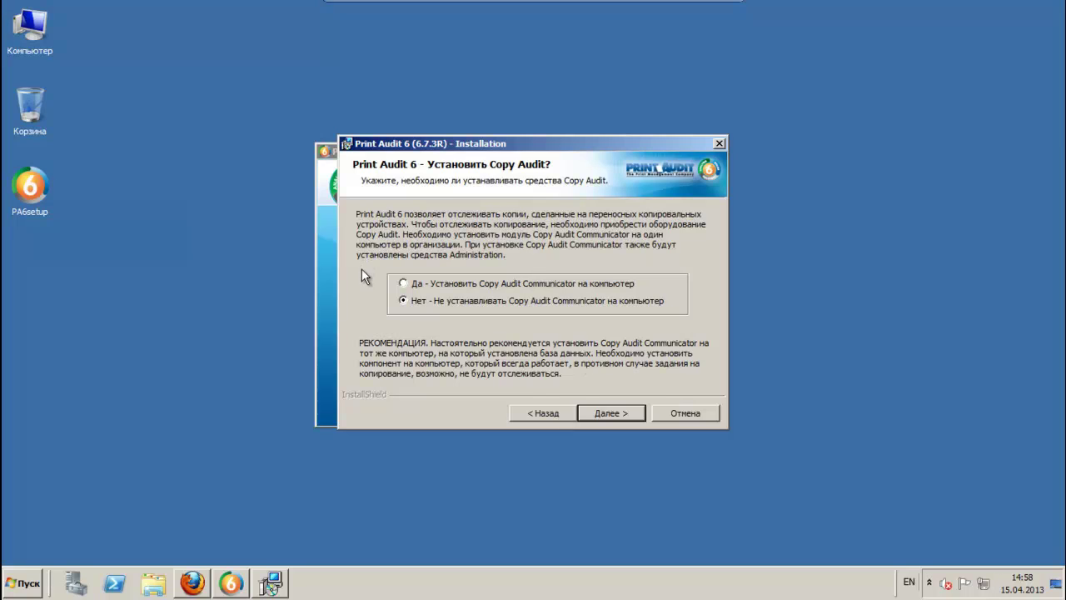
click(620, 414)
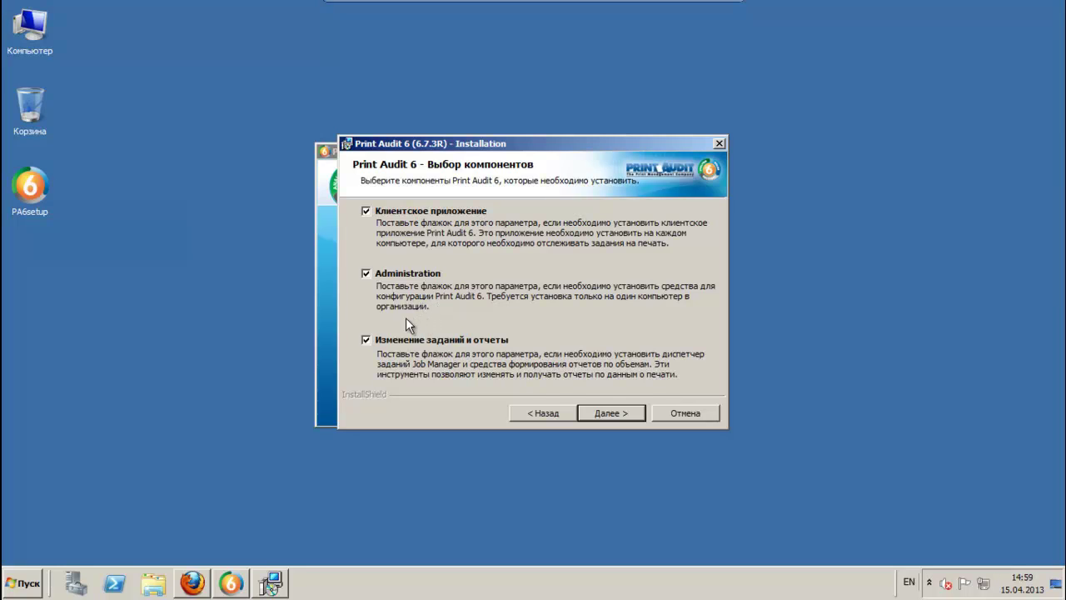
Step: Deselect the job editing and reports component (Изменение заданий и отчеты) and begin installing Print Audit 6
click(366, 338)
click(602, 412)
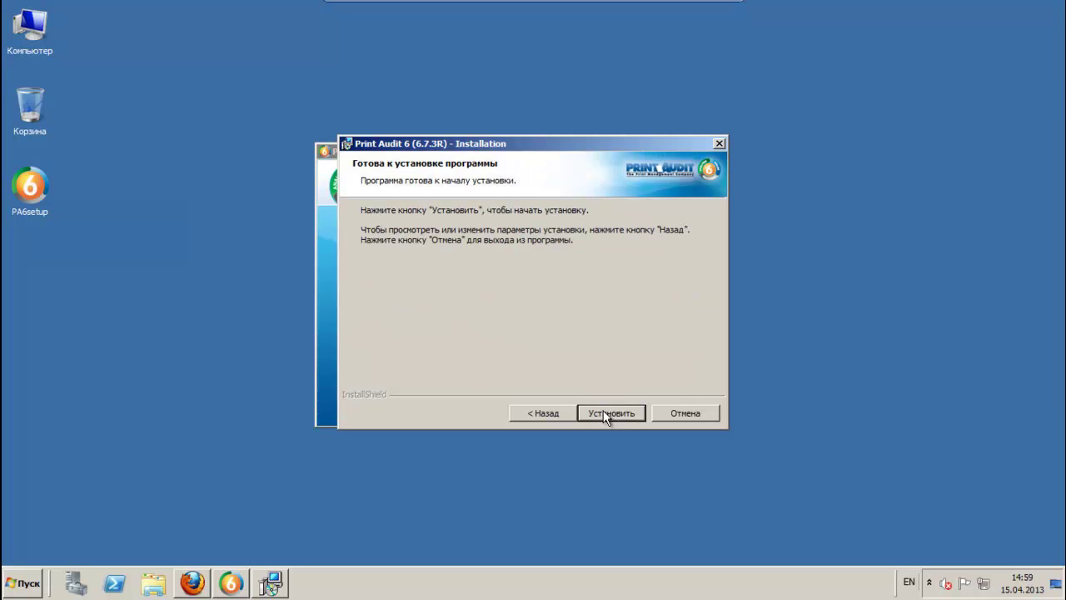
click(603, 411)
Step: Finish the Print Audit 6 installation wizard and agree to restart the computer immediately
mouse_move(642, 7)
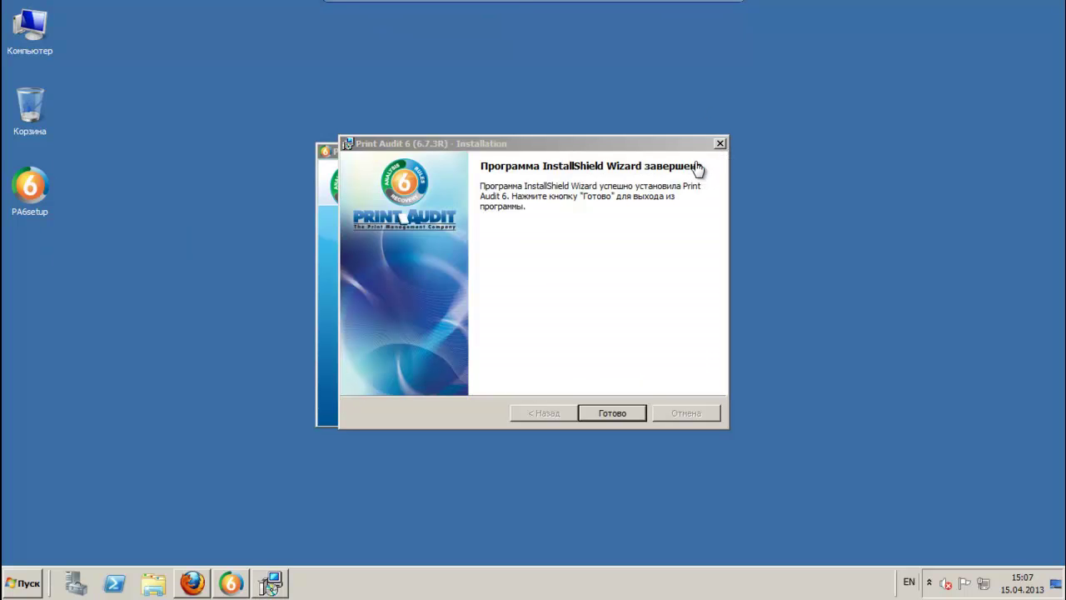
click(626, 411)
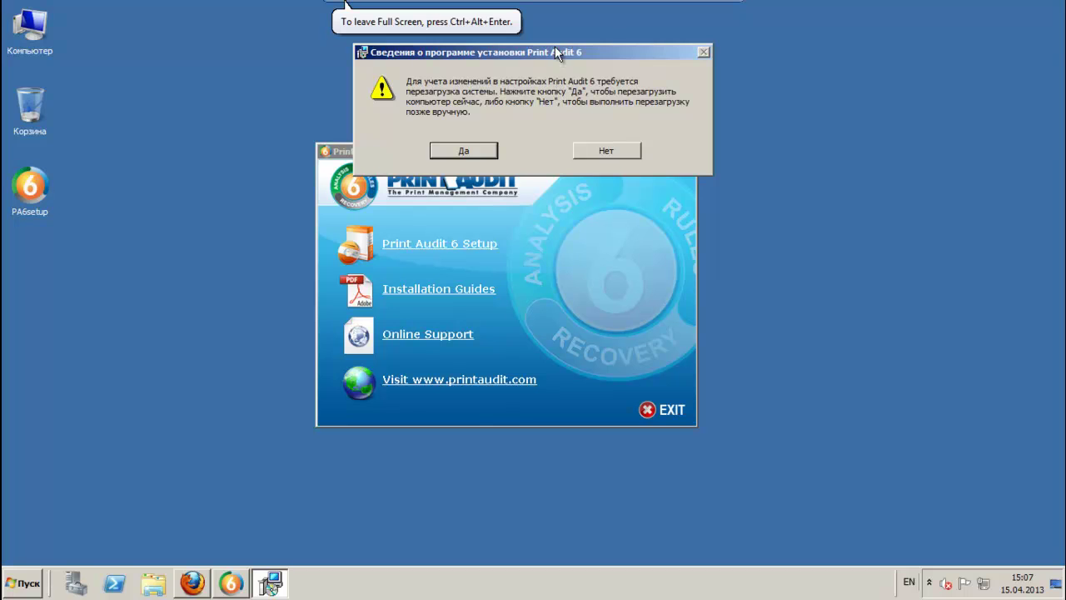
drag(553, 53, 536, 94)
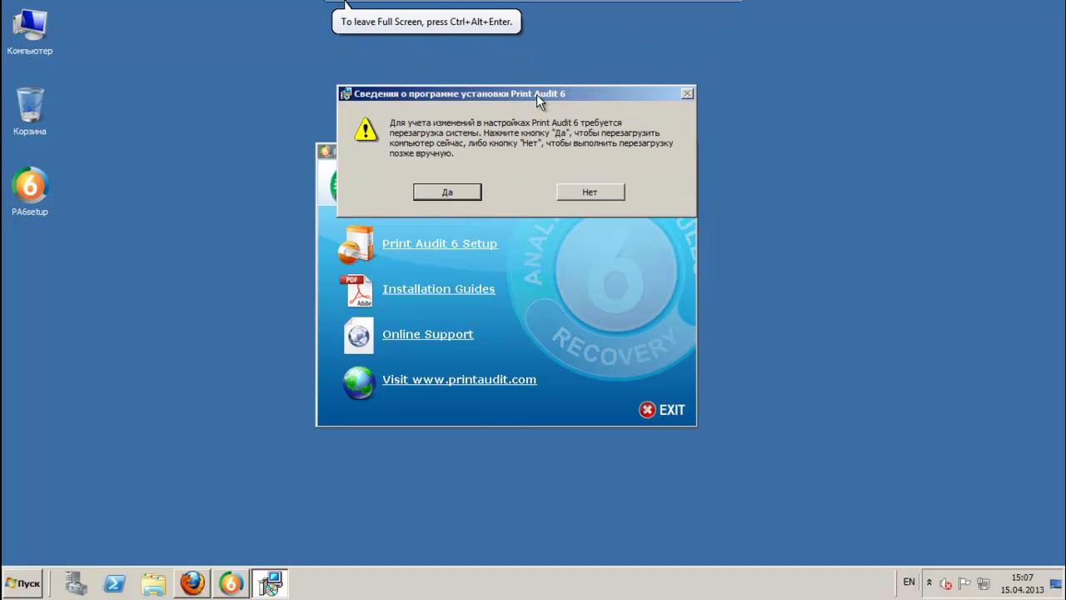
click(458, 190)
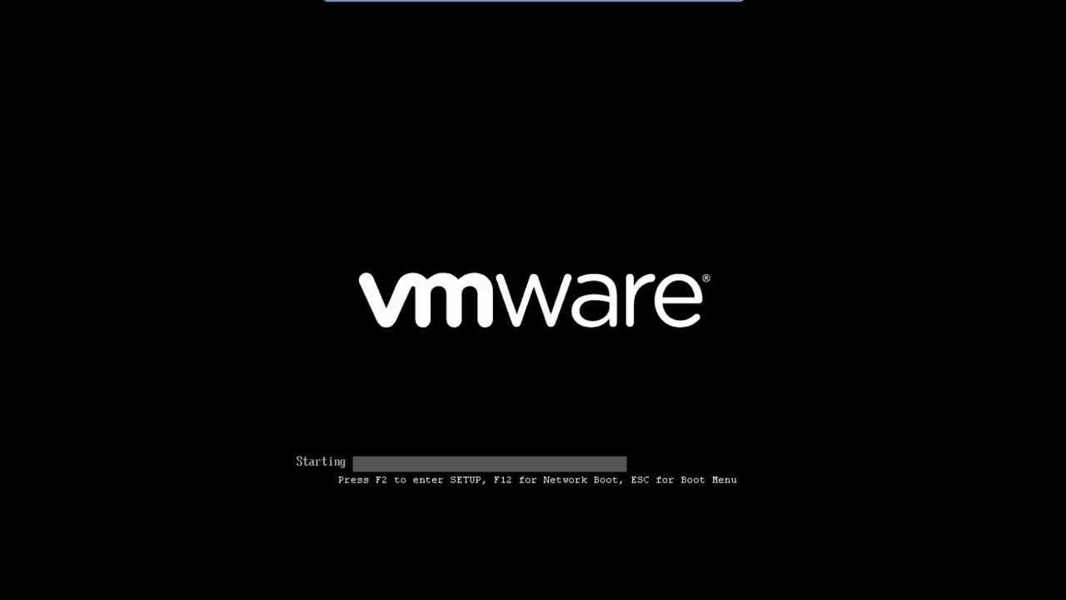
Step: Log in to Windows Server as Администратор with the account password and close the initial configuration tasks window
mouse_move(635, 4)
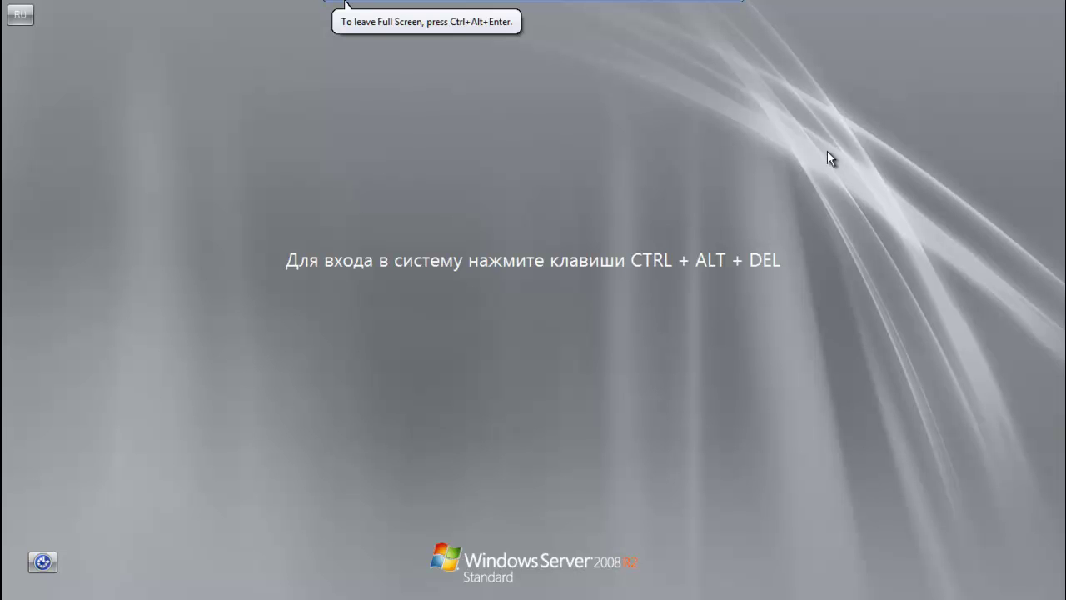
key(ctrl+alt+Insert)
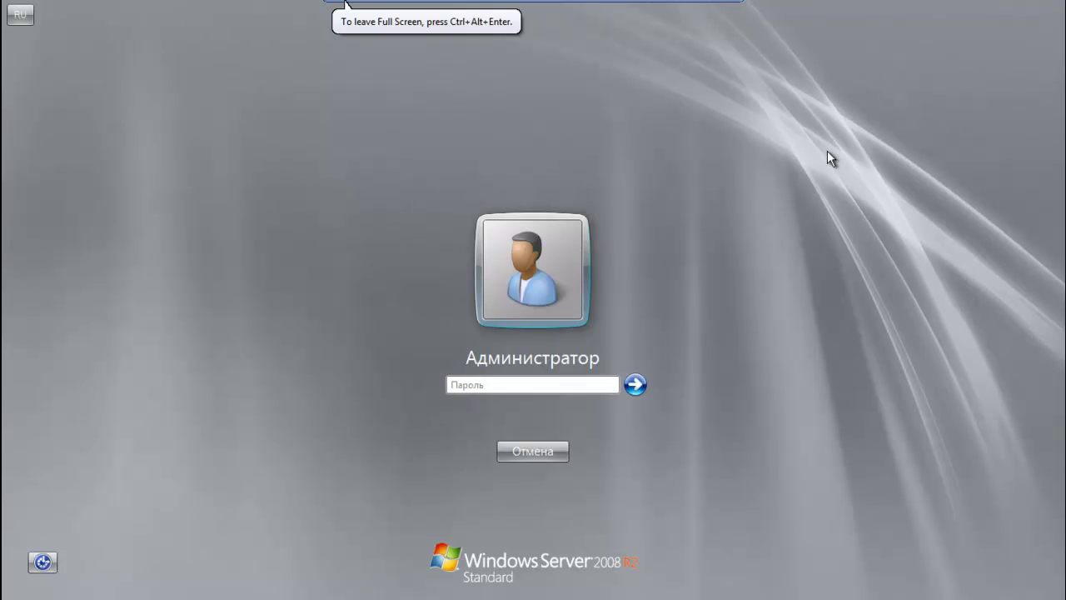
key(alt+shift)
text(******)
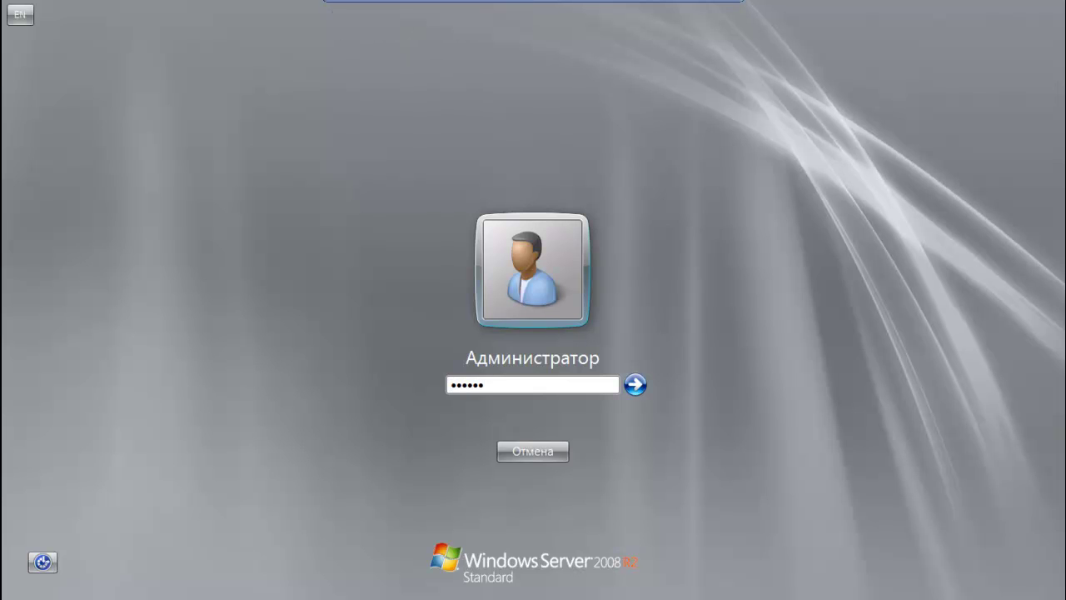
key(Return)
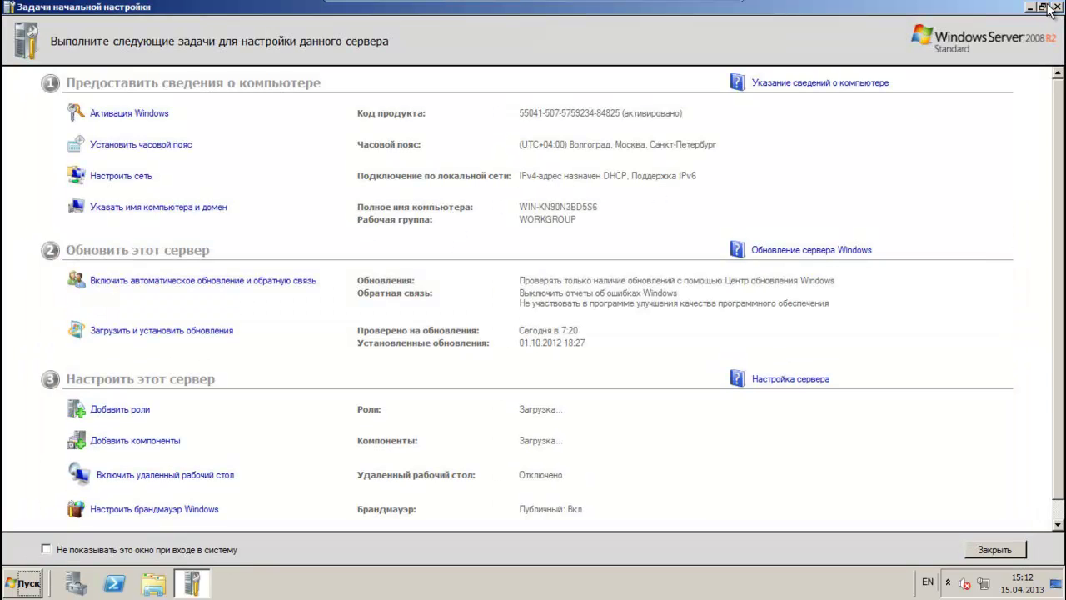
click(1055, 8)
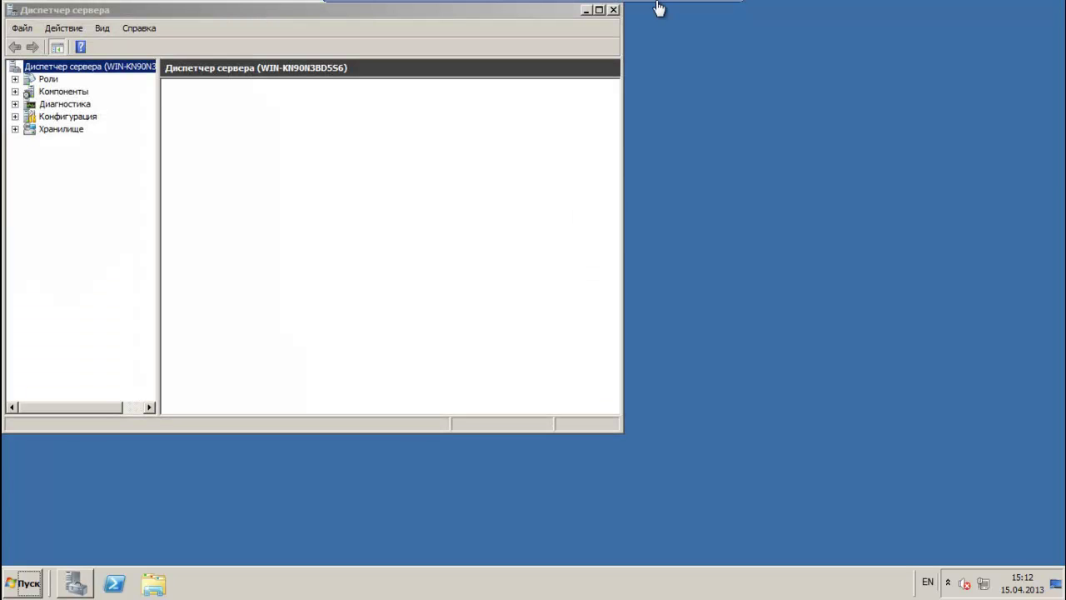
Step: Close Server Manager and open the Print Audit 6 program group
click(613, 10)
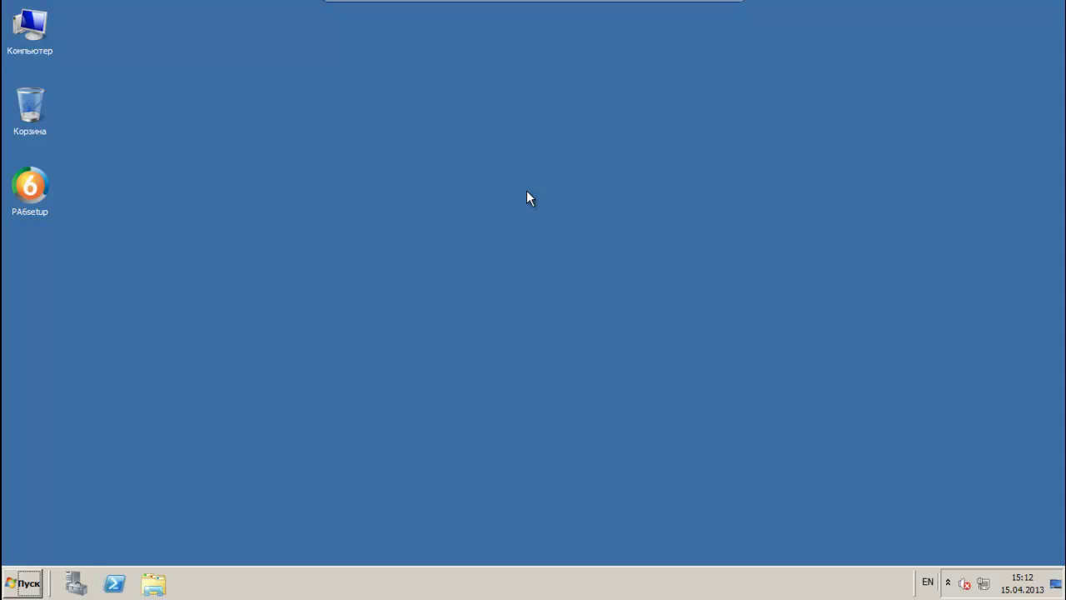
click(23, 582)
click(81, 534)
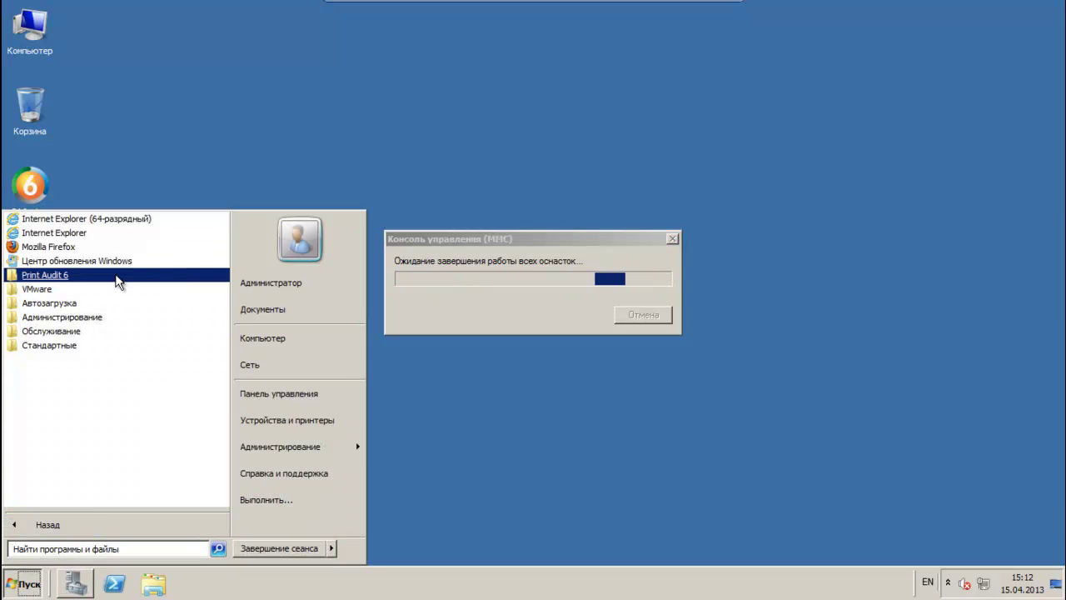
click(65, 277)
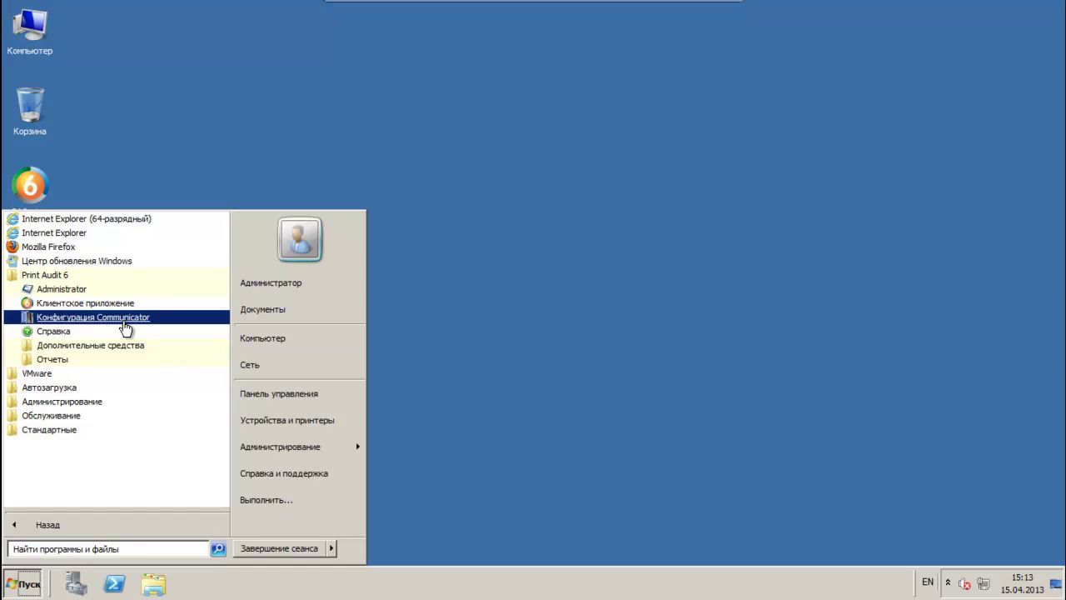
Step: Look through the additional tools (Дополнительные средства) and reports (Отчеты) groups of Print Audit 6 and start its Administrator application
click(80, 348)
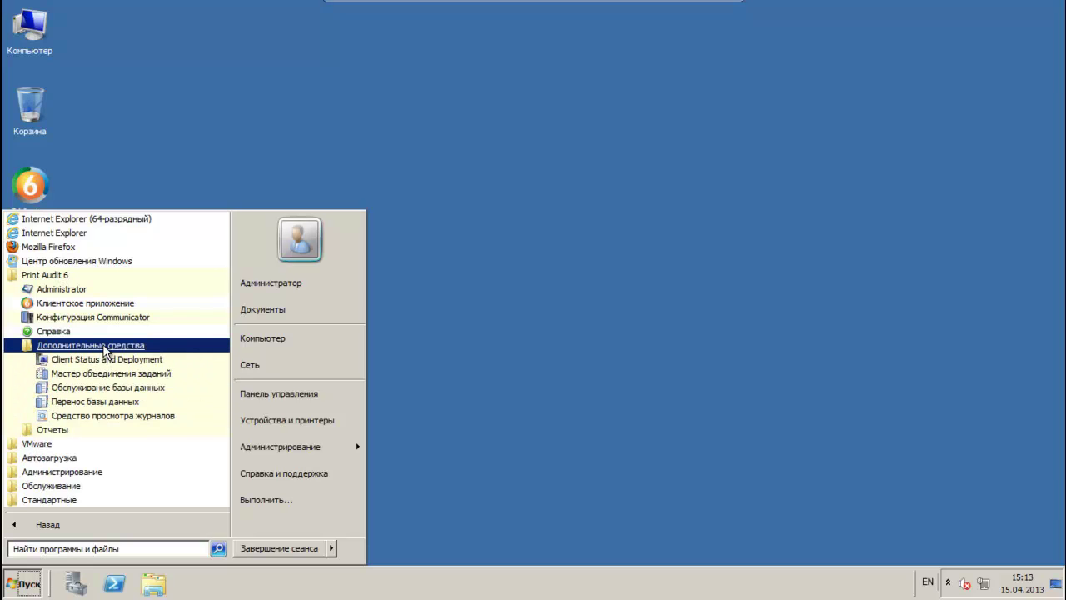
click(104, 347)
click(65, 360)
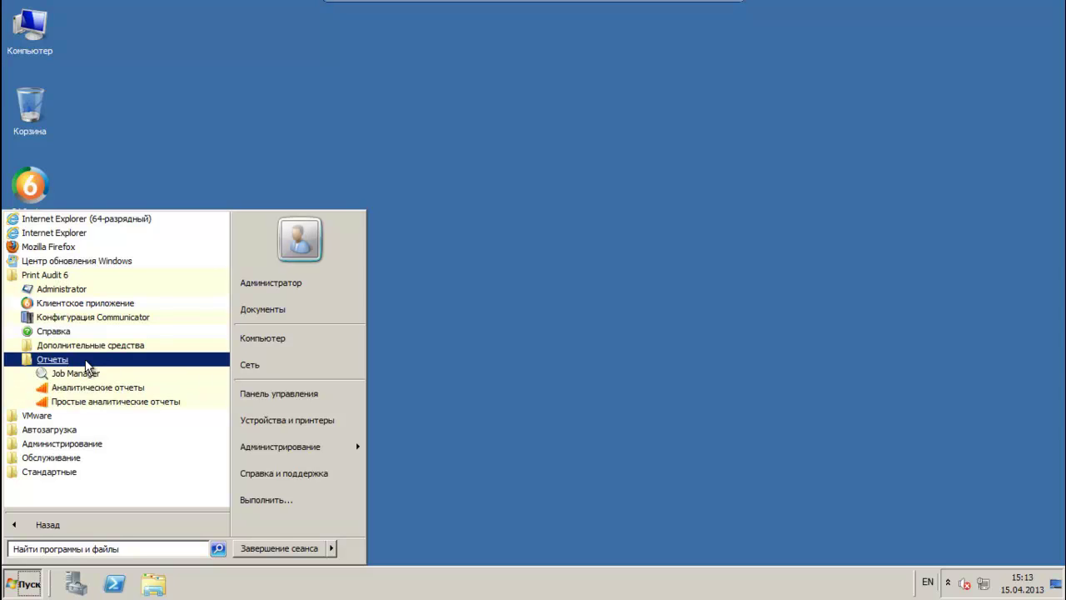
click(86, 363)
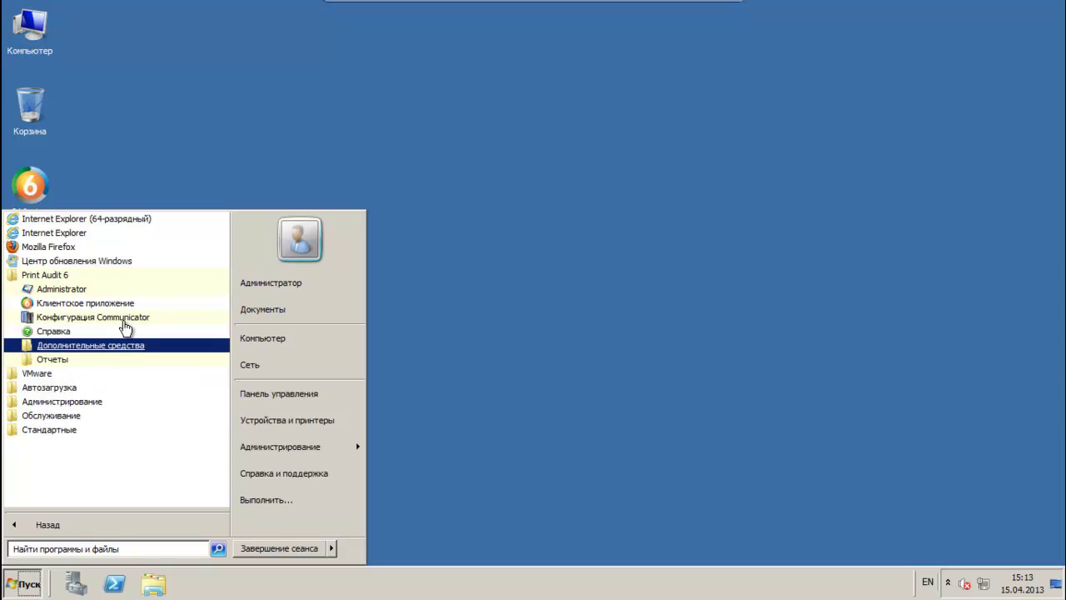
click(75, 289)
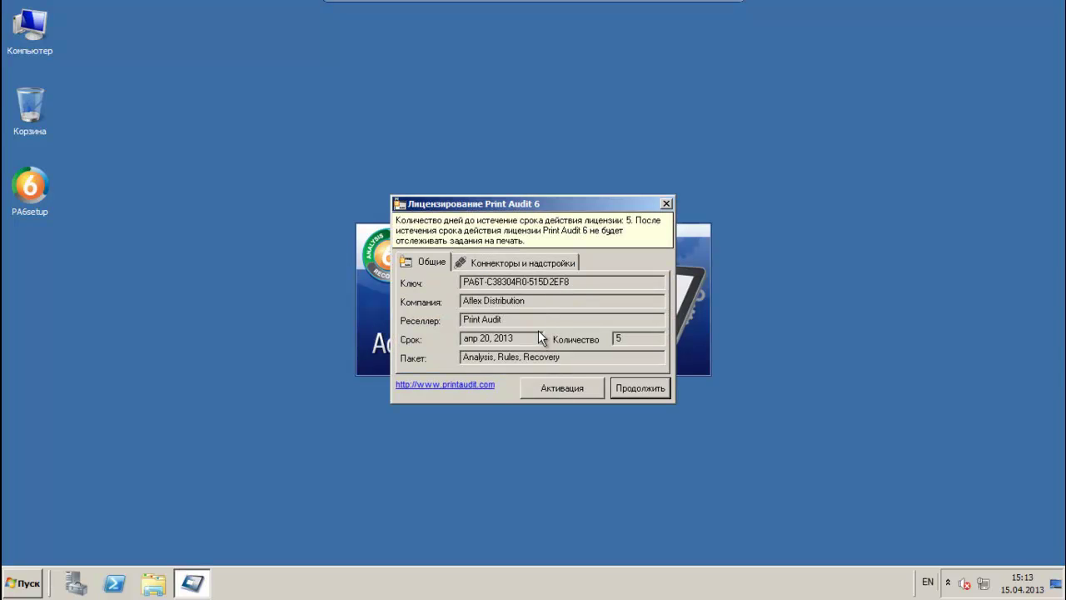
Step: Examine the company and licence key fields of the existing-licence activation form and close it without activating
click(590, 389)
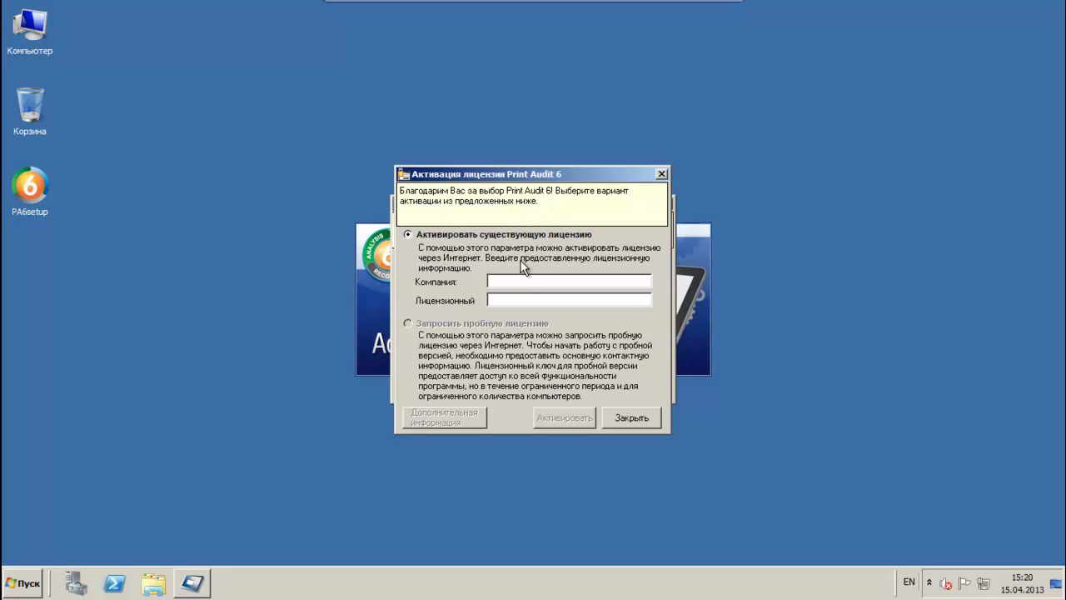
click(500, 277)
click(497, 301)
click(499, 300)
click(515, 280)
click(627, 421)
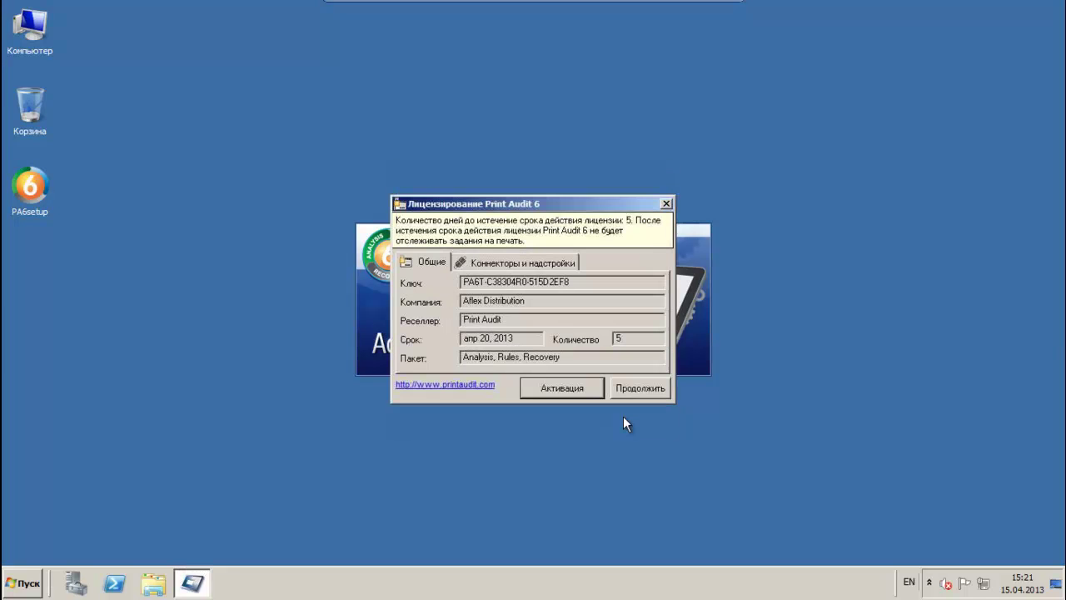
Step: Continue past the licensing information with the current trial licence and maximize the administration window
click(642, 390)
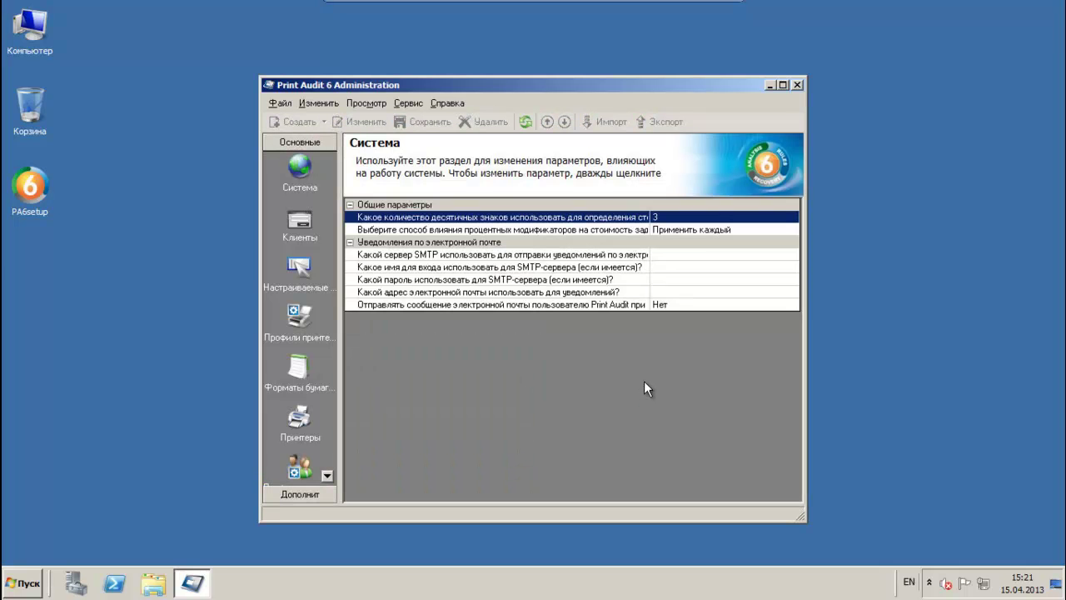
mouse_move(684, 1)
click(783, 84)
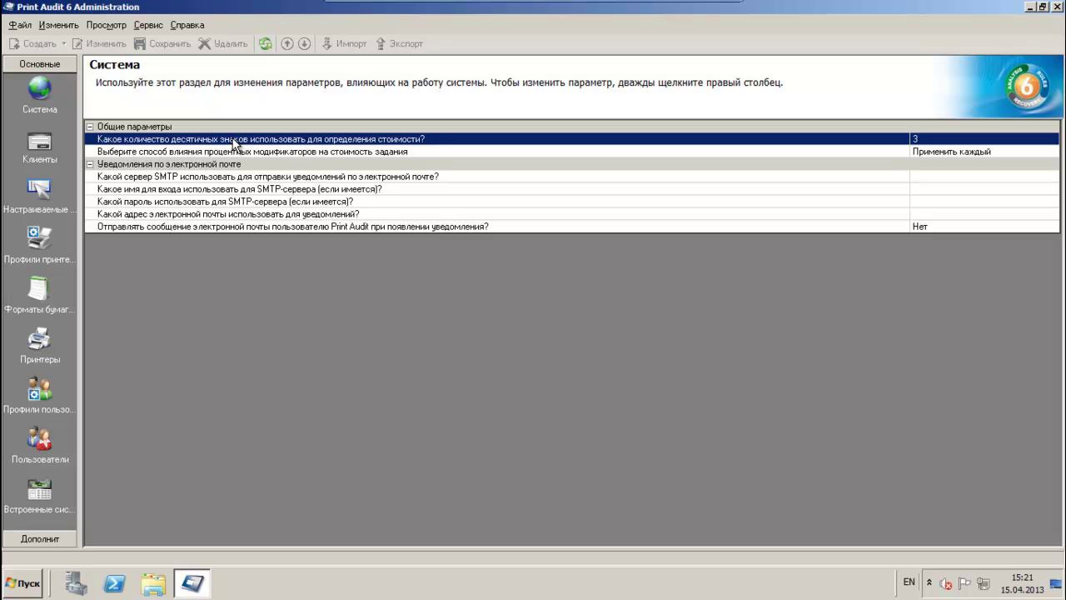
Step: Review the system settings for percentage cost modifiers, the SMTP server, its login and password, and the notification e-mail address
click(427, 154)
click(453, 176)
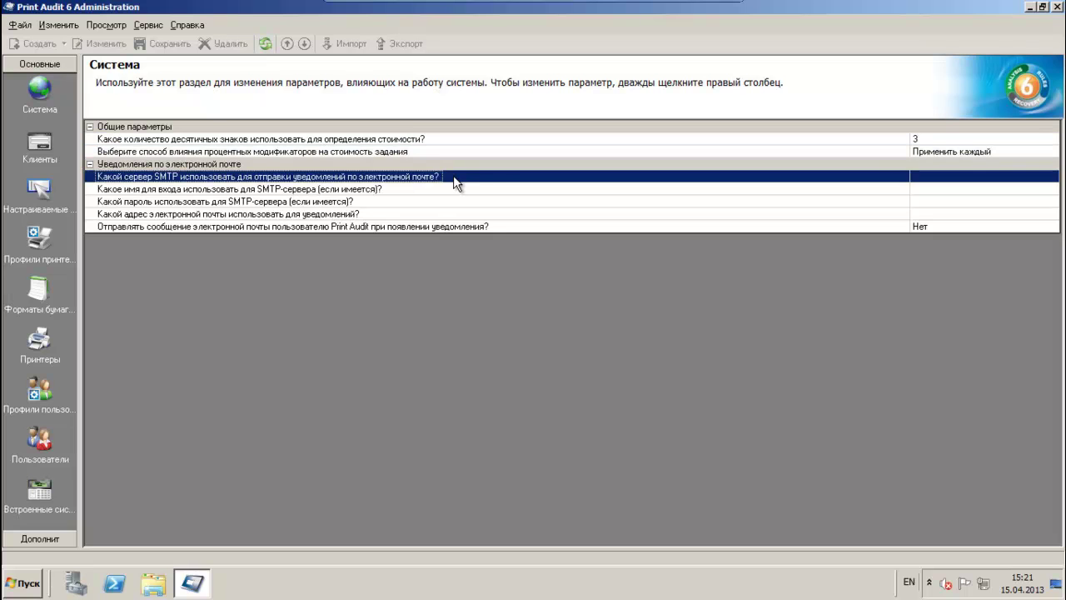
click(408, 190)
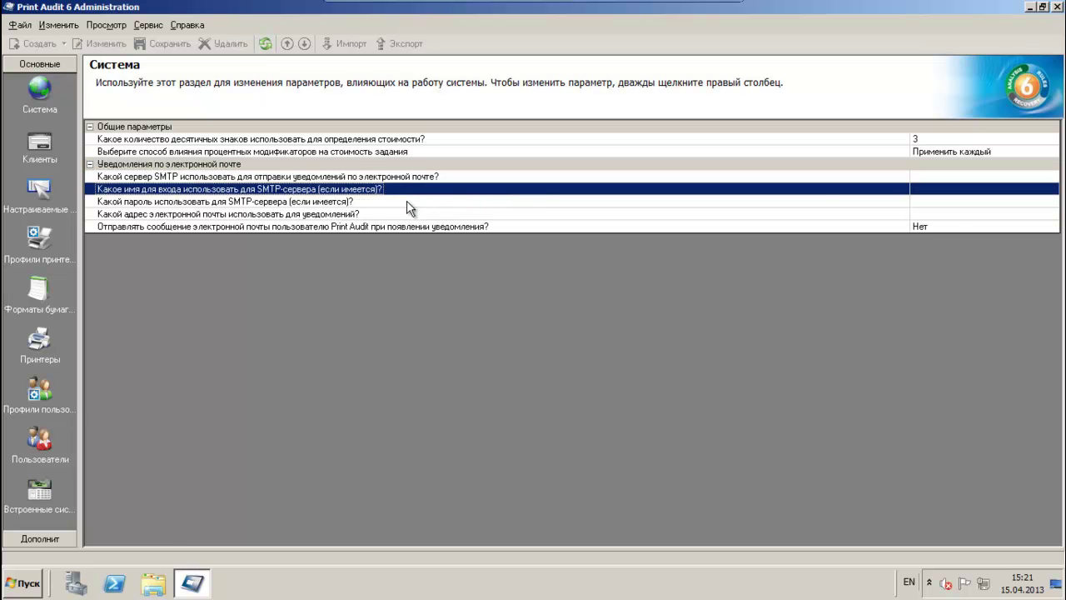
click(409, 202)
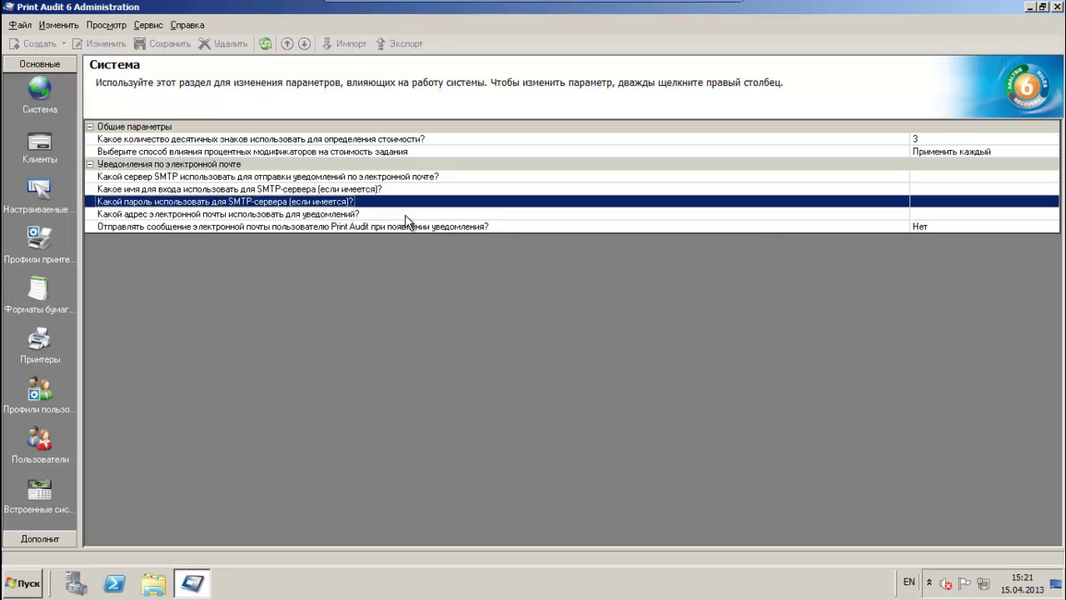
click(404, 215)
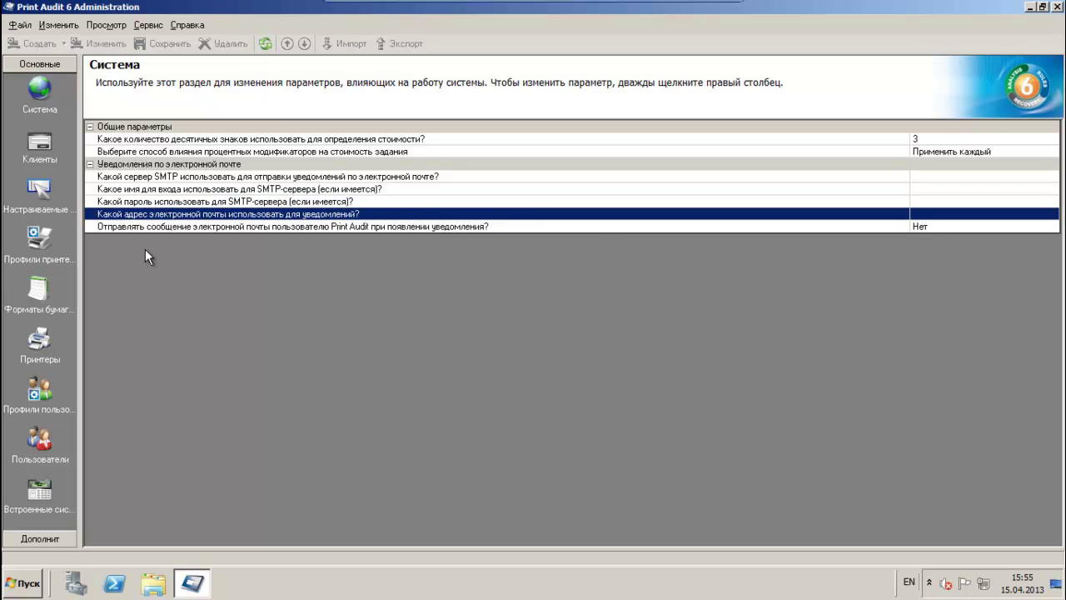
Step: Open the client settings (Клиенты) and choose Да for showing the taskbar icon while the client application runs
click(44, 146)
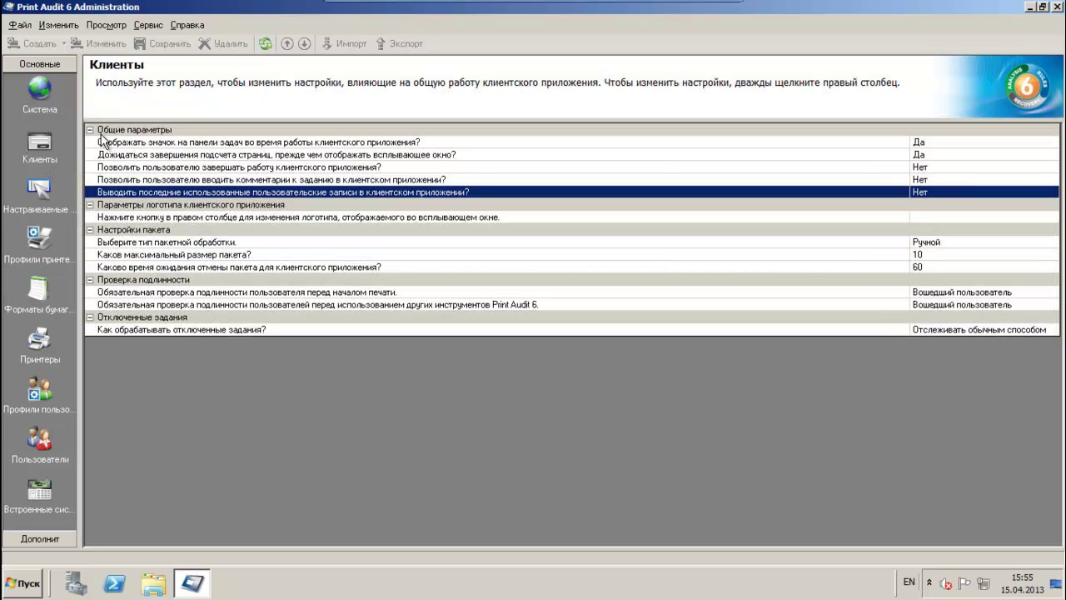
click(471, 143)
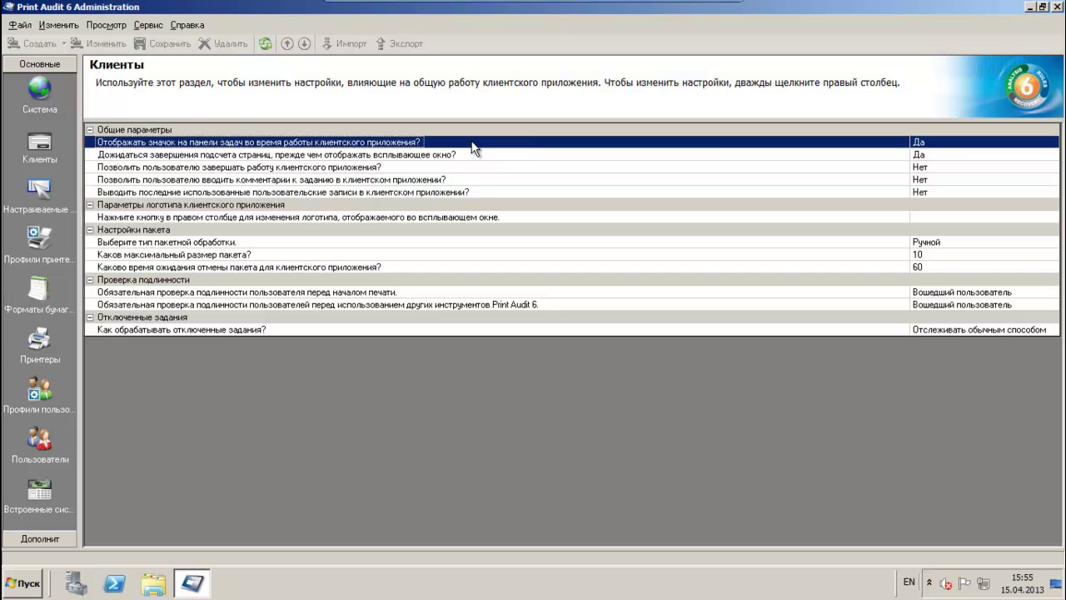
click(960, 143)
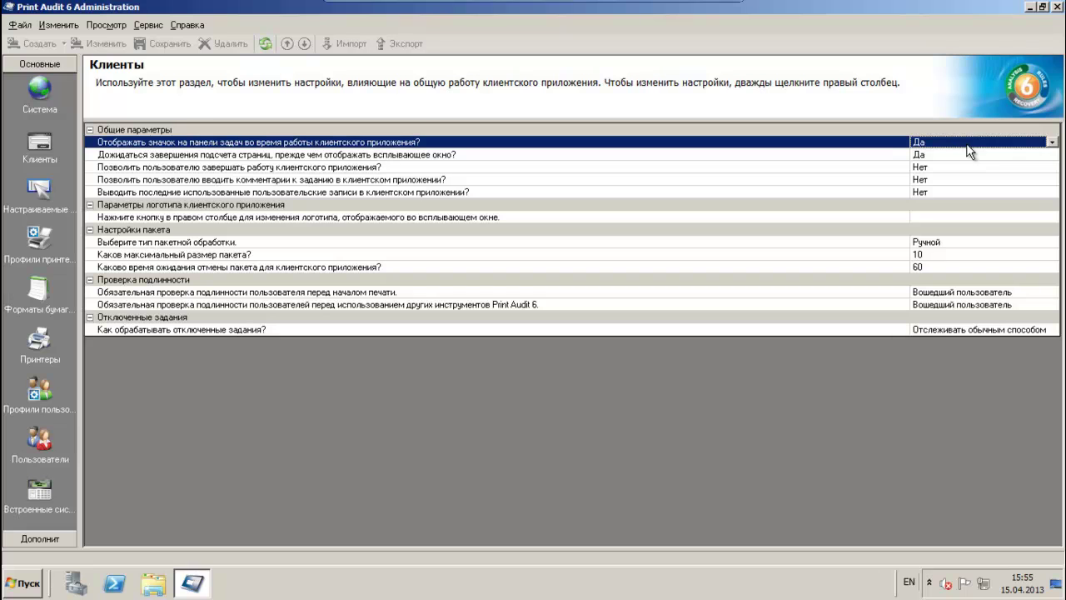
click(1052, 143)
click(920, 156)
Step: Switch to the printer profiles (Профили принтеров), discarding the client setting changes, and select the Ignore profile
click(43, 240)
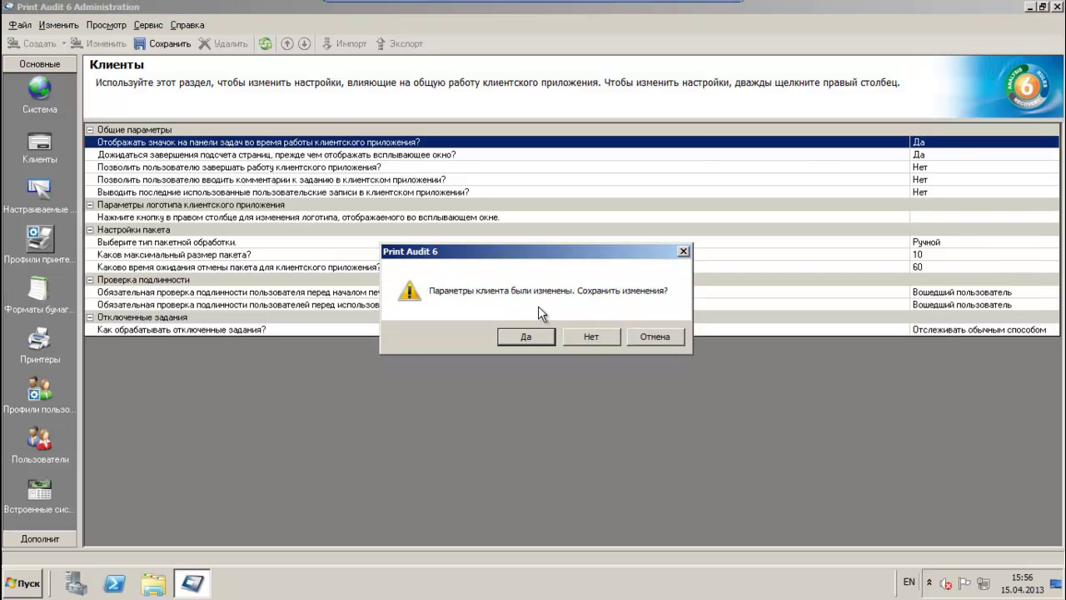
click(592, 336)
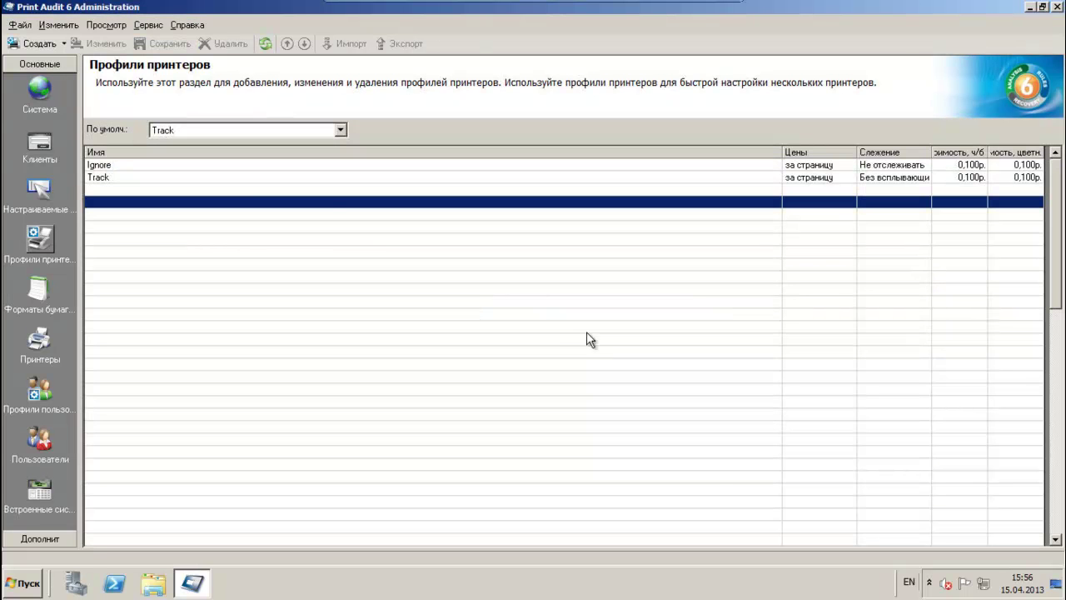
click(197, 165)
click(185, 176)
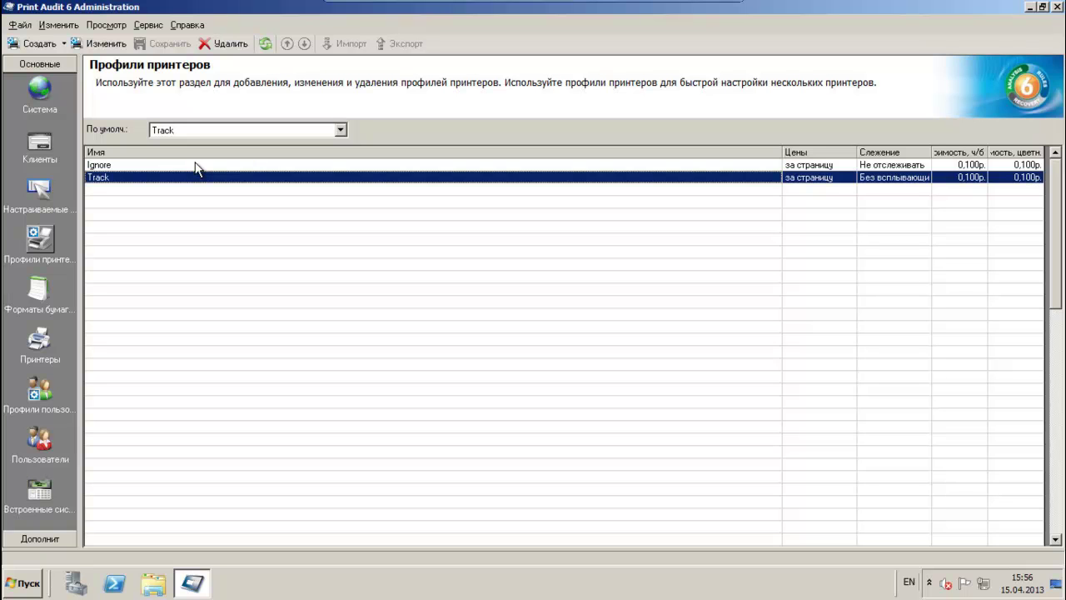
click(195, 166)
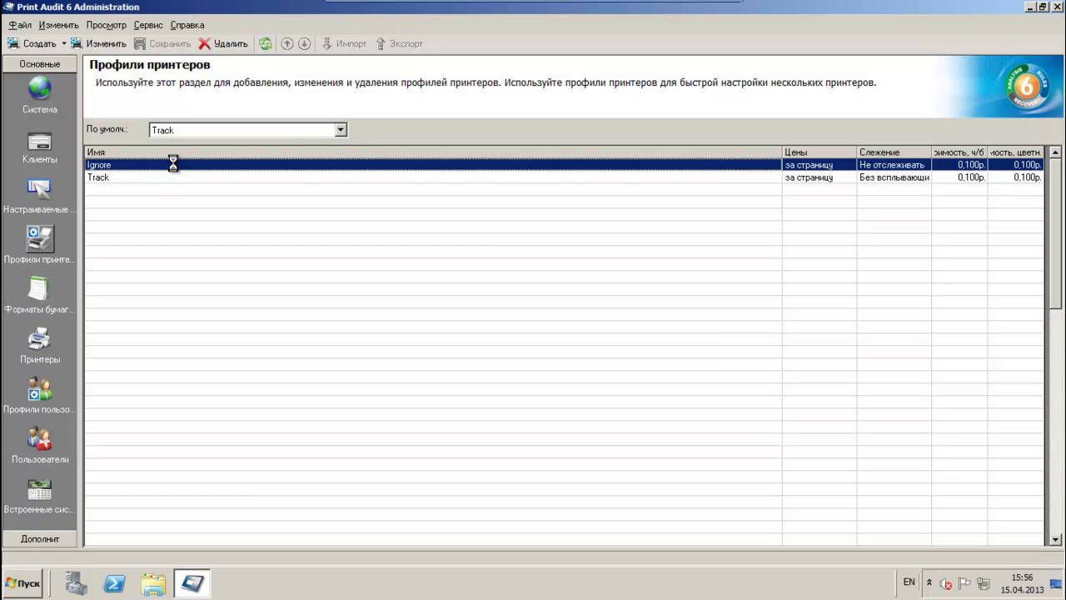
Step: Set the Ignore printer profile's tracking to Не отслеживать, check its job parameters and print restrictions, and save it
double_click(174, 166)
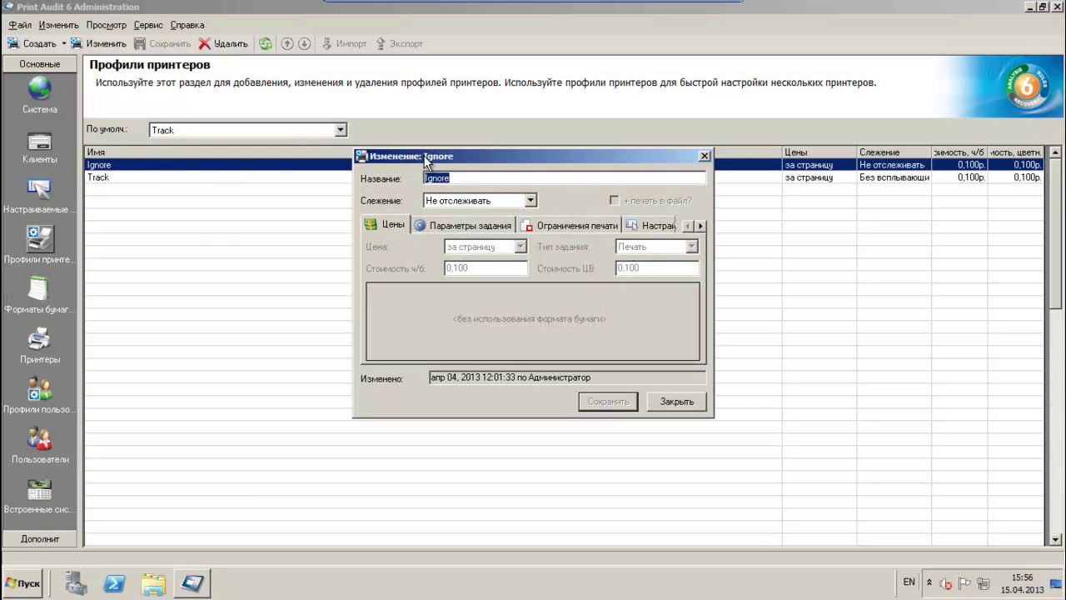
drag(425, 159, 362, 191)
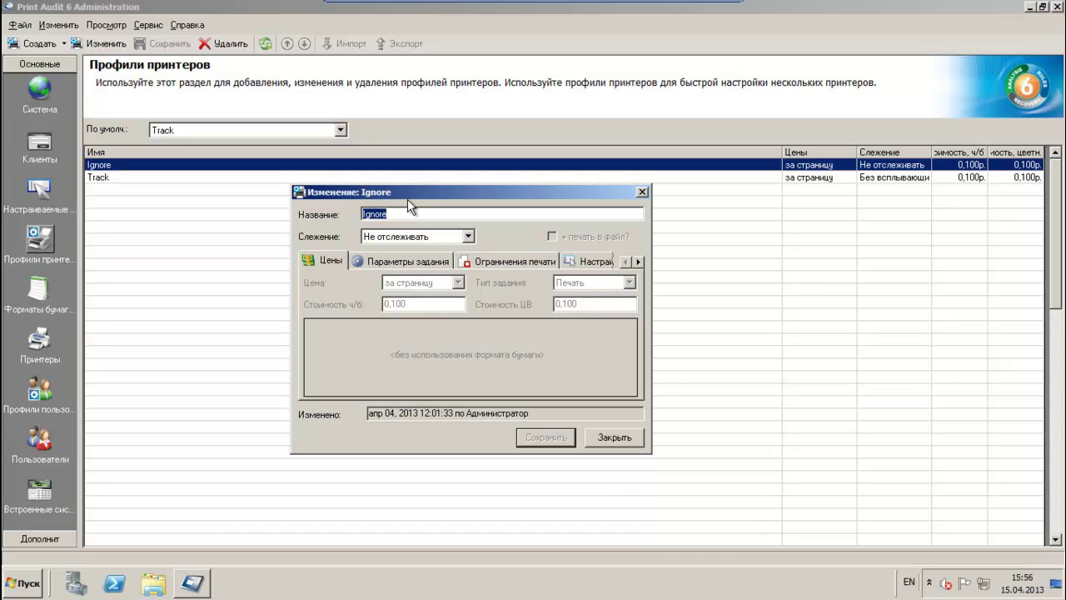
click(469, 237)
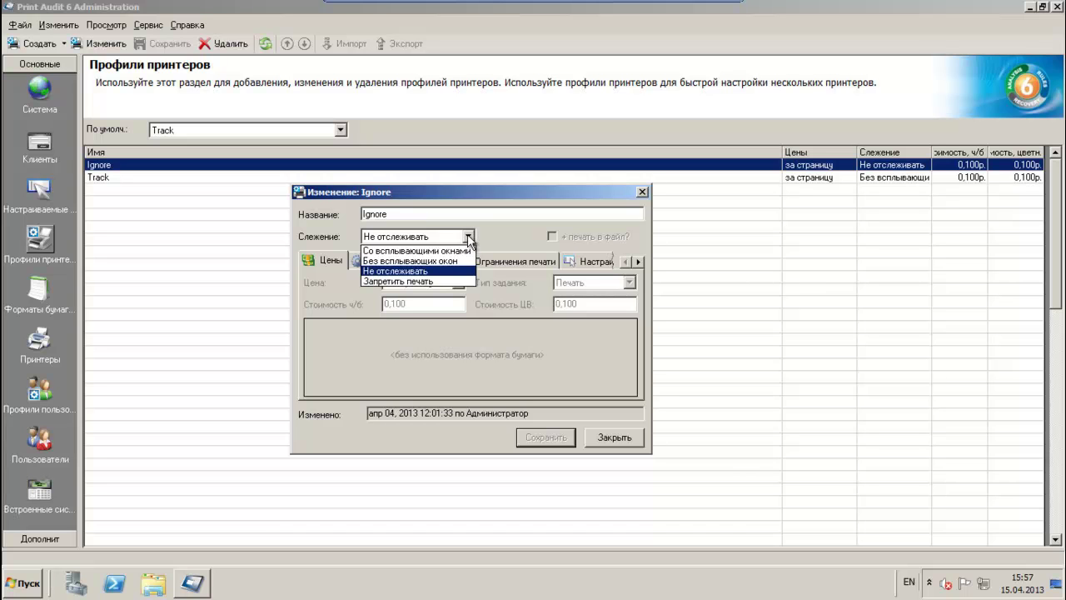
click(450, 276)
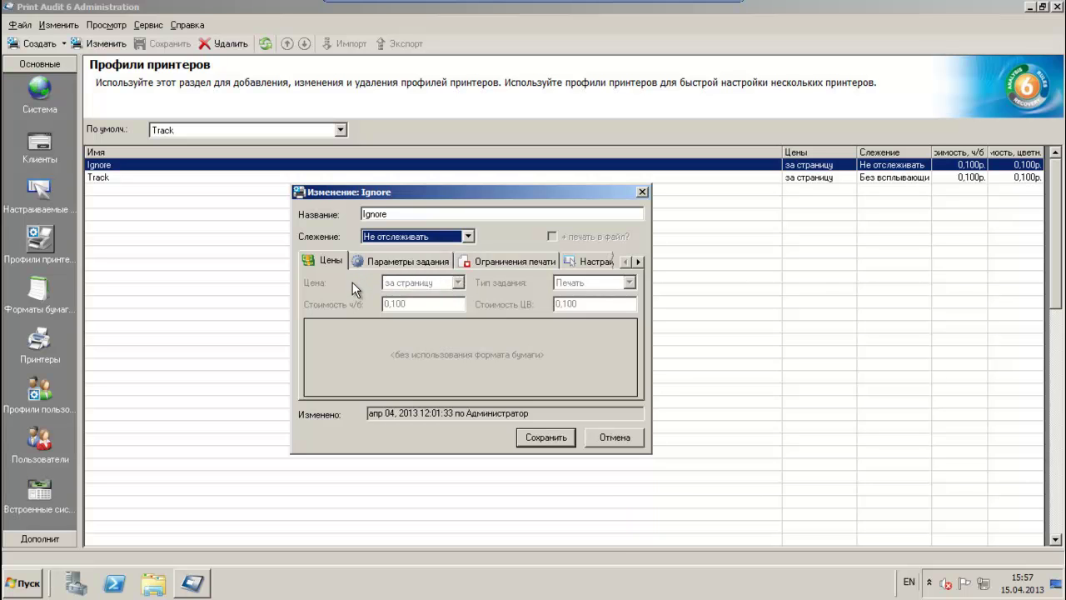
click(404, 265)
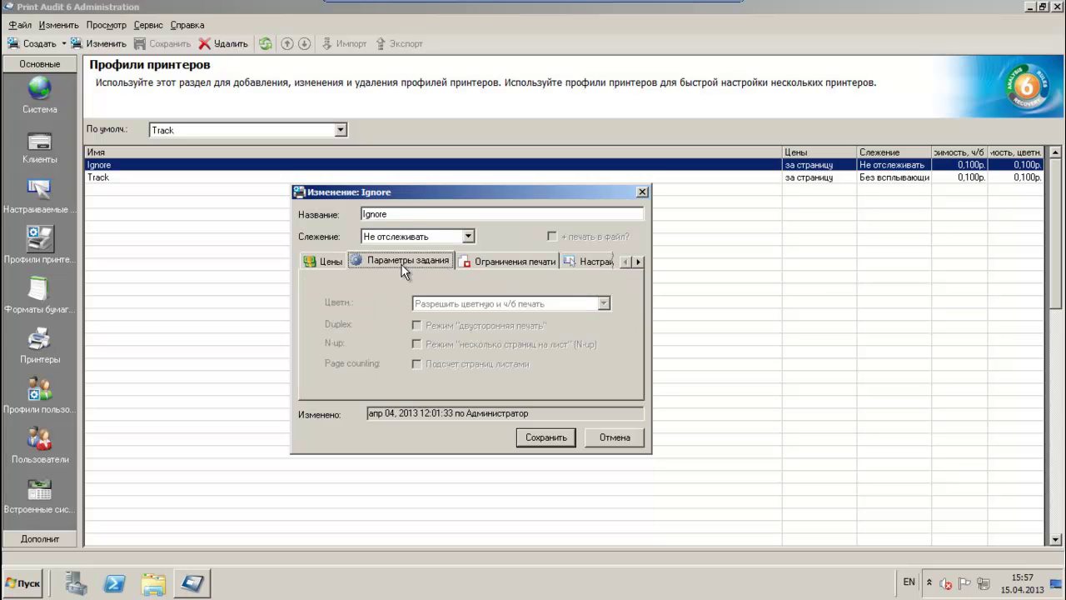
click(460, 261)
click(327, 263)
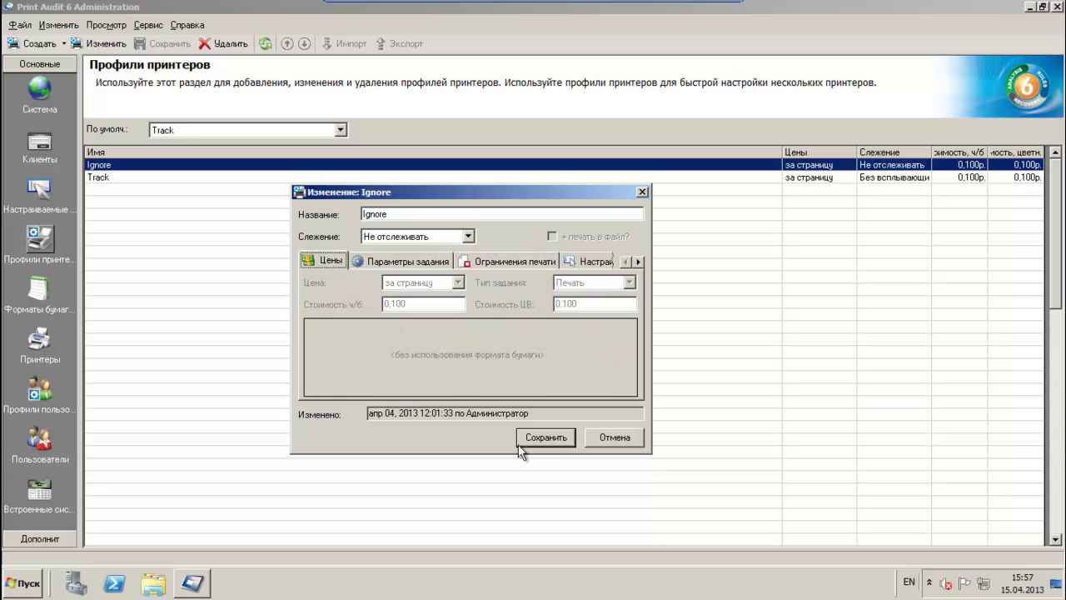
click(542, 437)
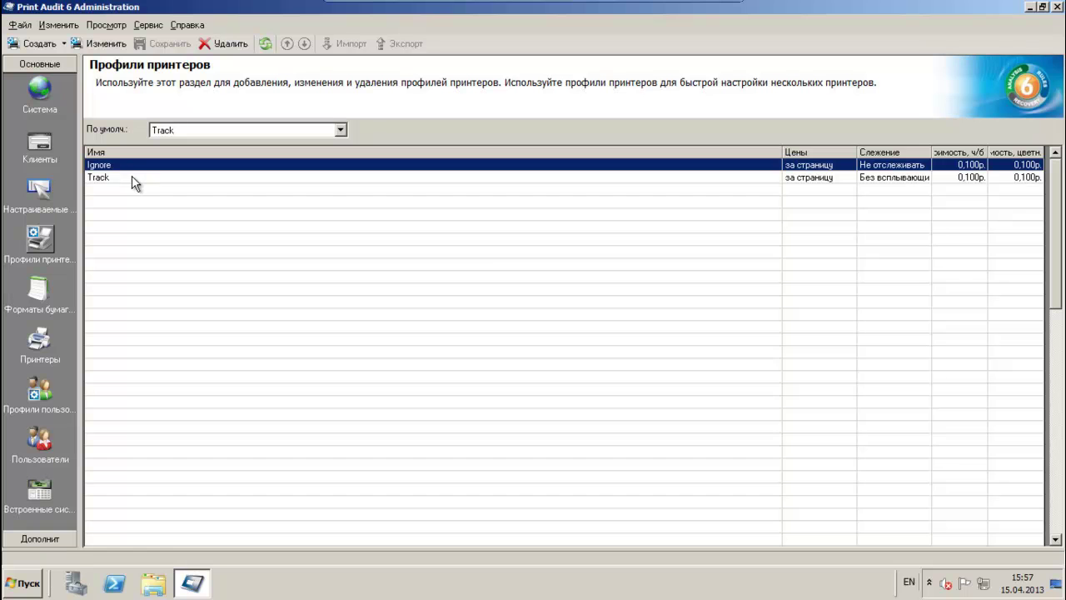
Step: Open the Track printer profile and try its print-to-file tracking option (+ печать в файл), leaving it disabled
double_click(131, 177)
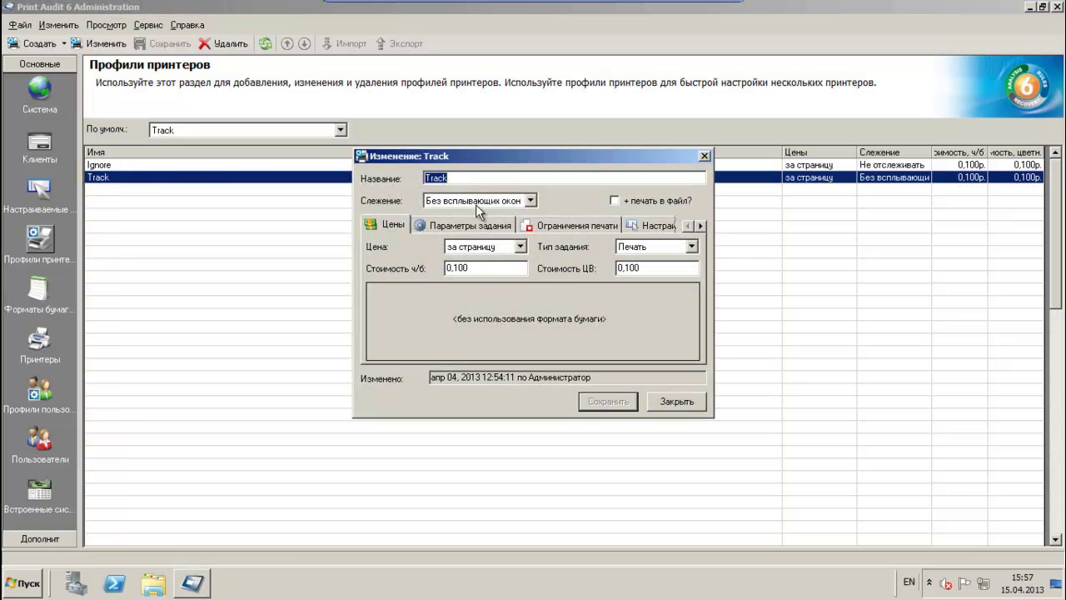
drag(479, 160, 337, 195)
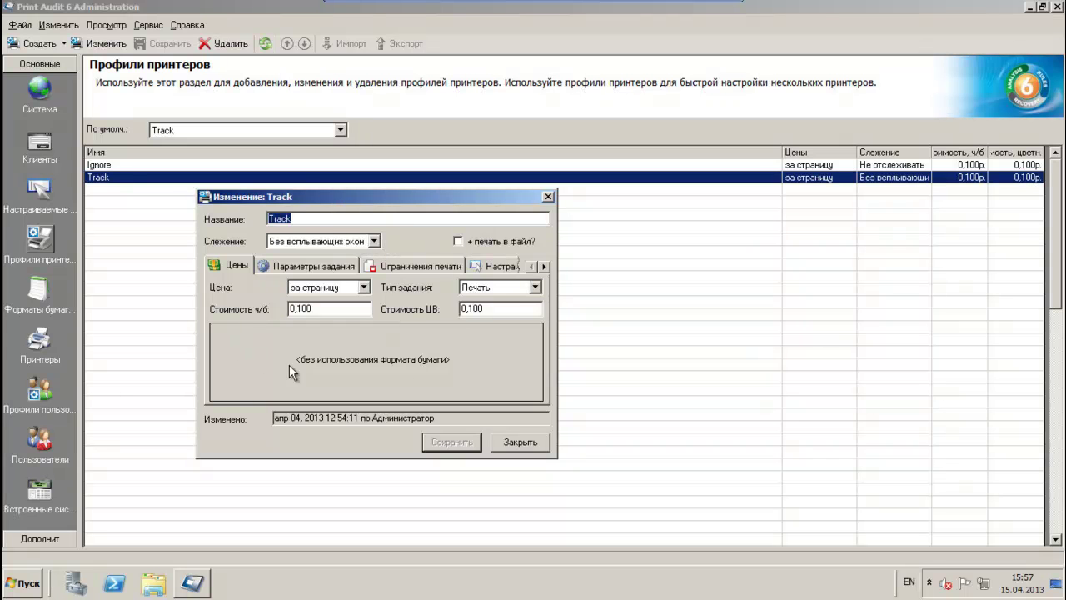
click(458, 242)
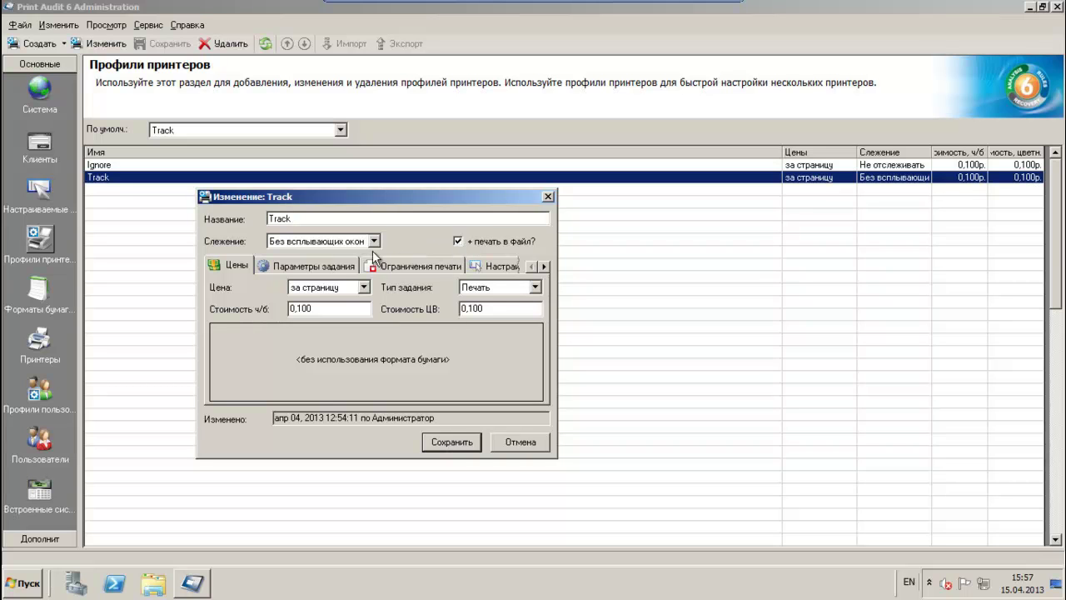
click(455, 240)
Step: Review the Track profile's tracking modes (Слежение) and its pricing units (Цена), keeping за страницу
click(374, 240)
click(375, 241)
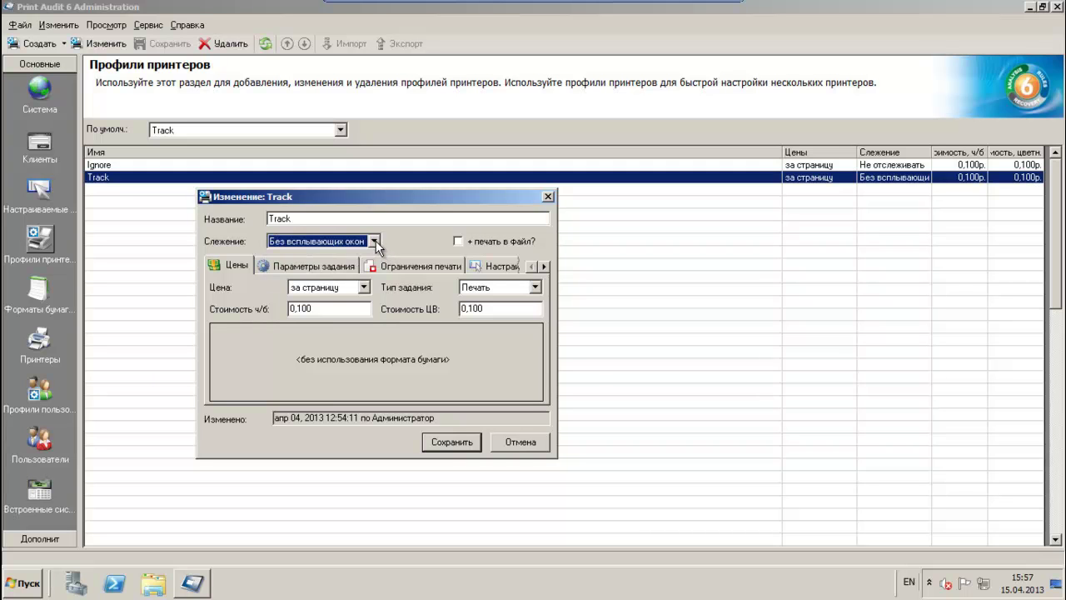
click(364, 287)
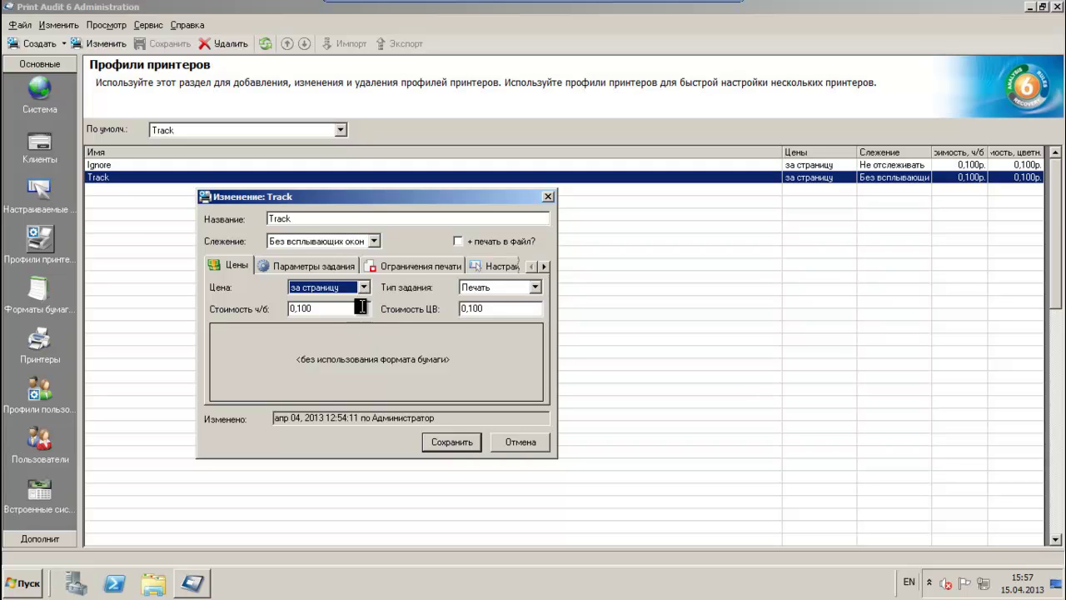
click(364, 287)
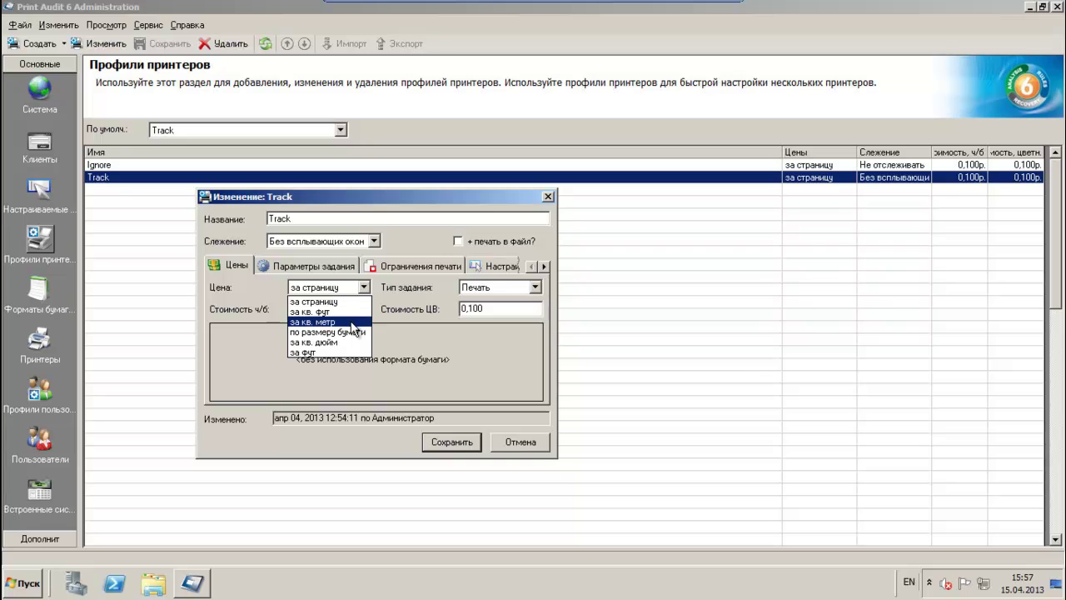
click(417, 303)
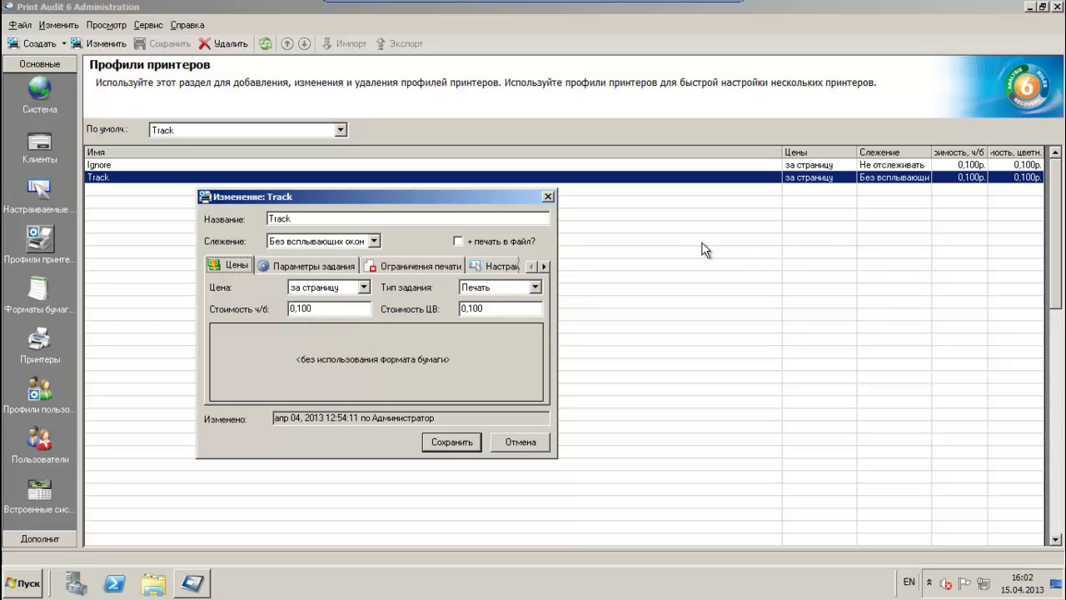
Step: Check the Track profile's job parameters (Параметры задания), keeping the colour option Разрешить цветную и ч/б печать
click(330, 270)
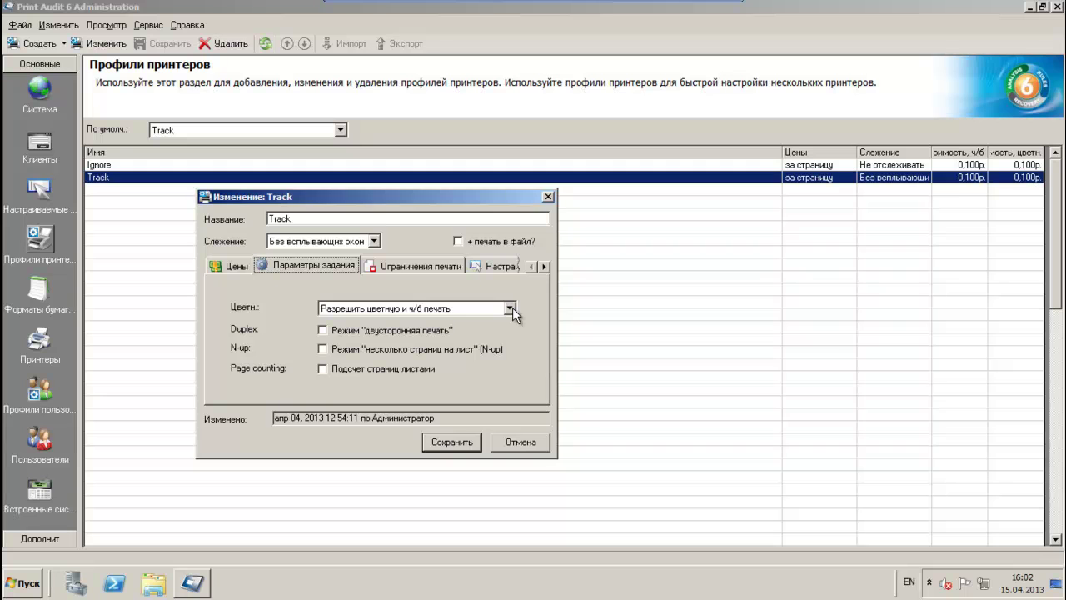
click(509, 308)
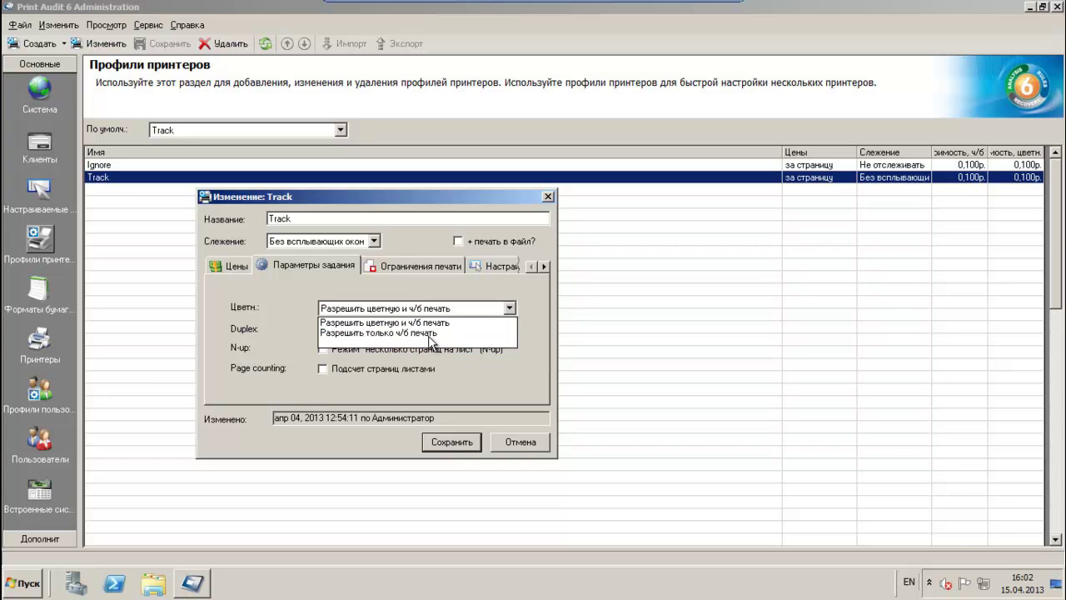
click(435, 323)
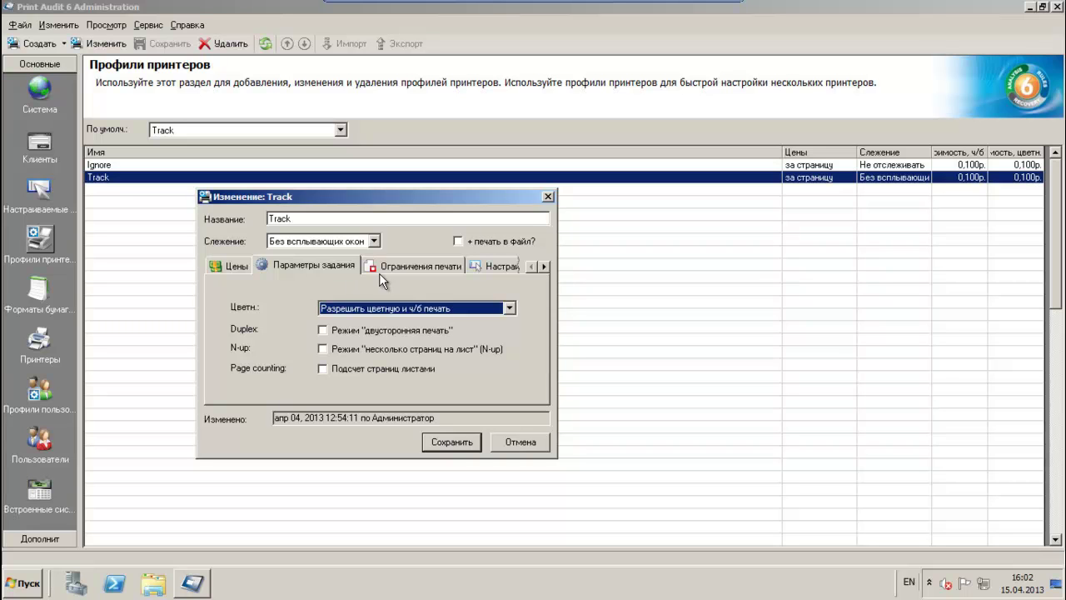
Step: Examine the Track profile's print restrictions and the new limit form's type and message fields, add no limit, and save the profile
click(414, 268)
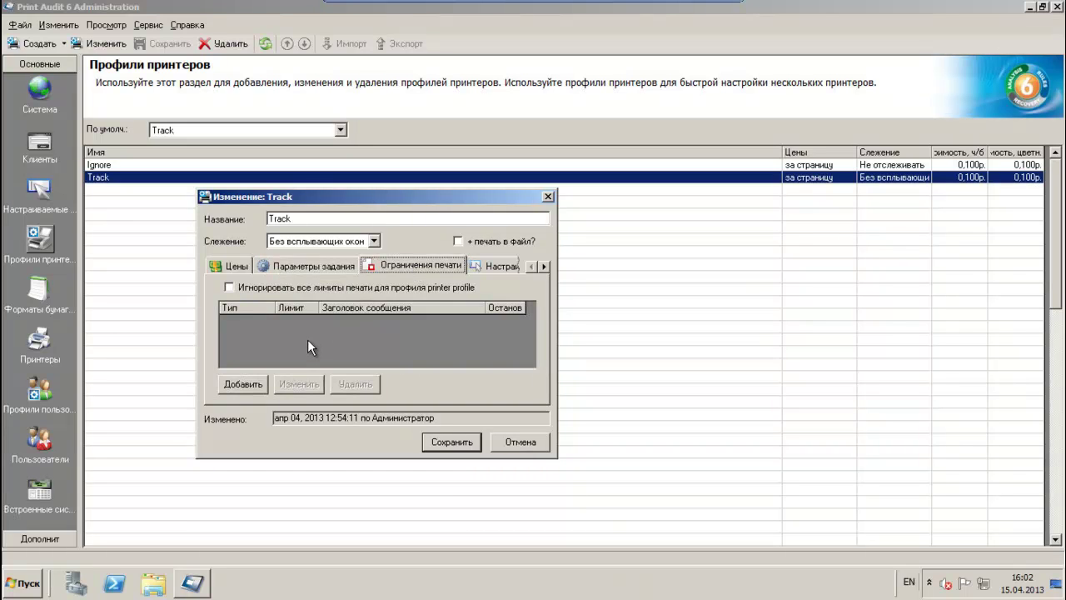
click(247, 385)
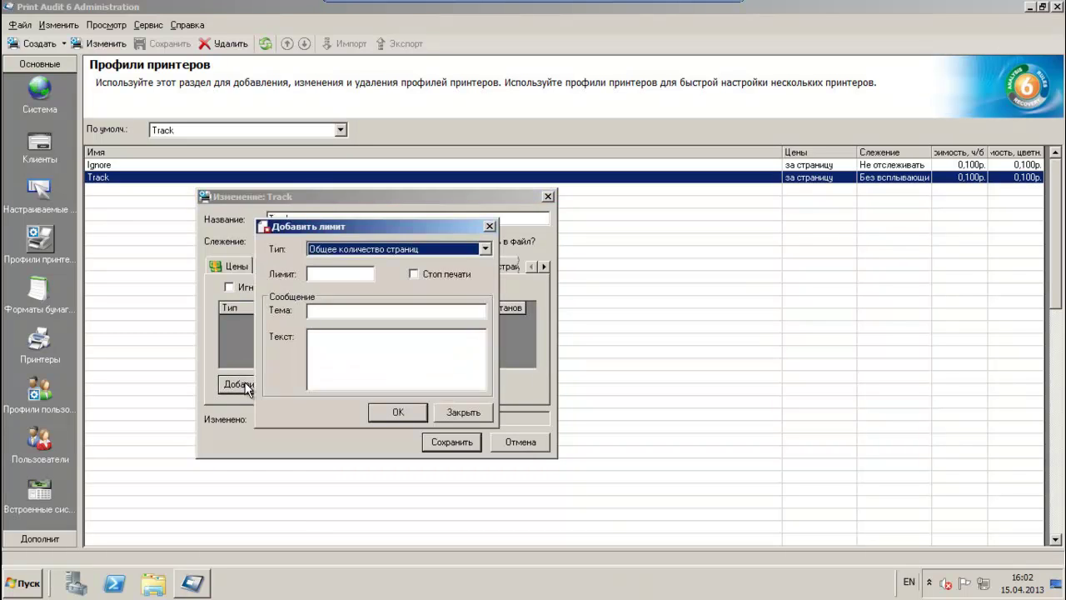
drag(391, 219, 523, 253)
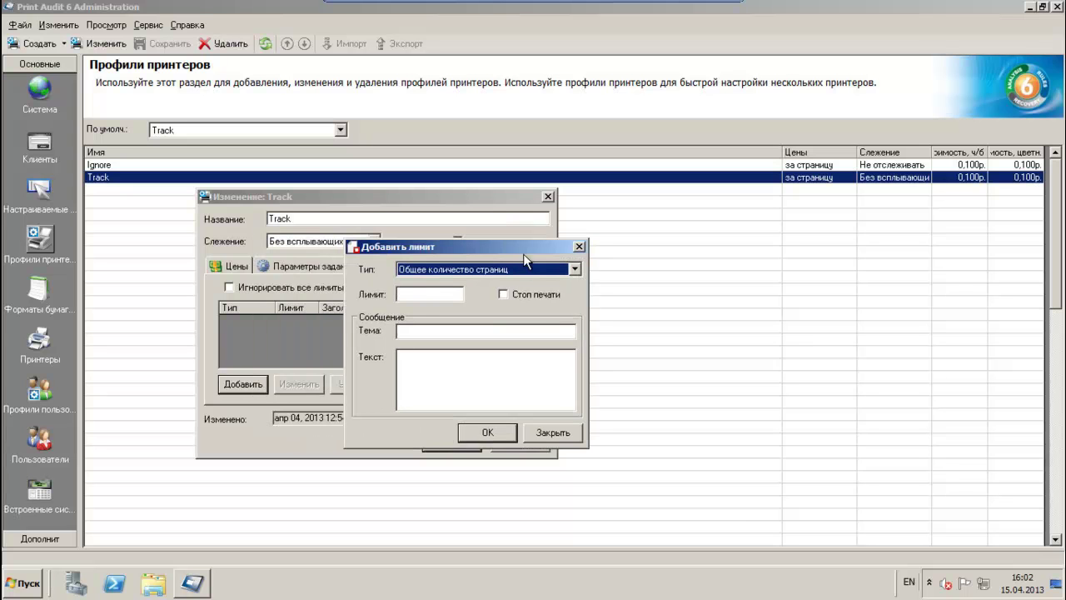
click(574, 269)
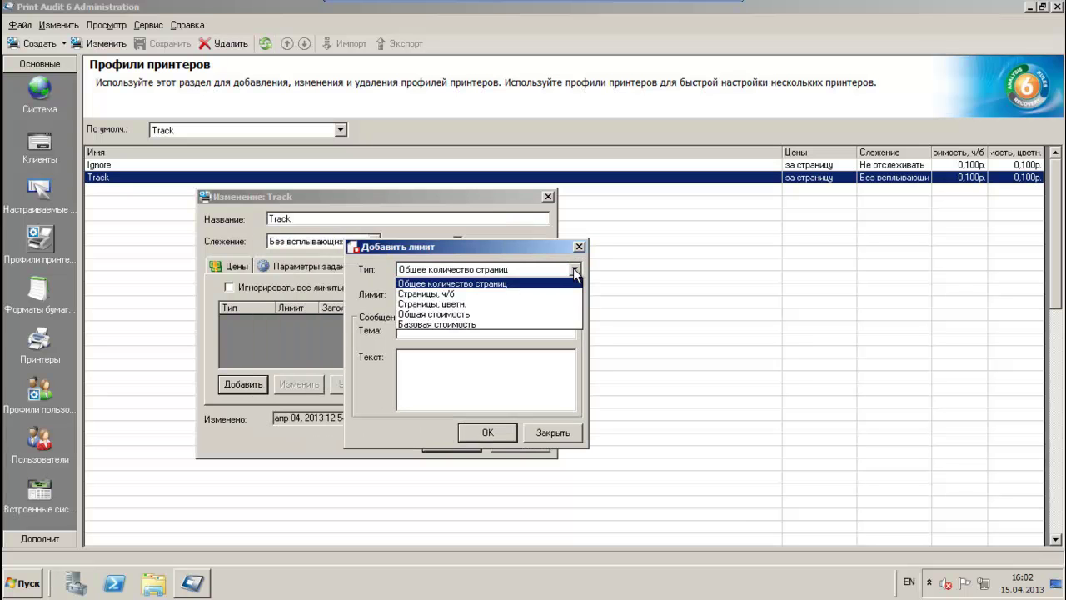
click(500, 284)
click(441, 332)
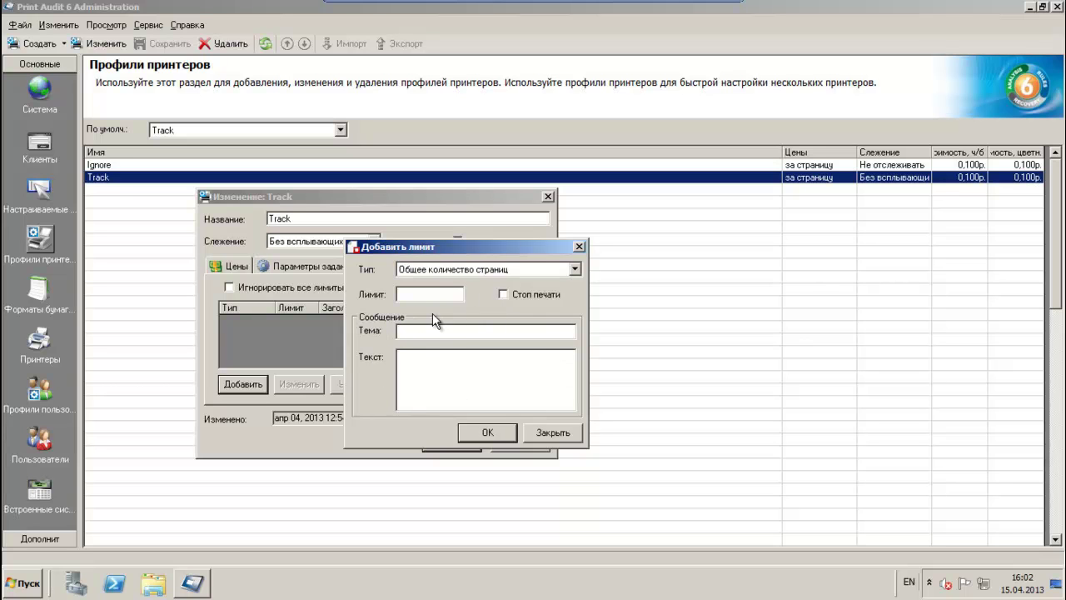
click(494, 429)
click(476, 369)
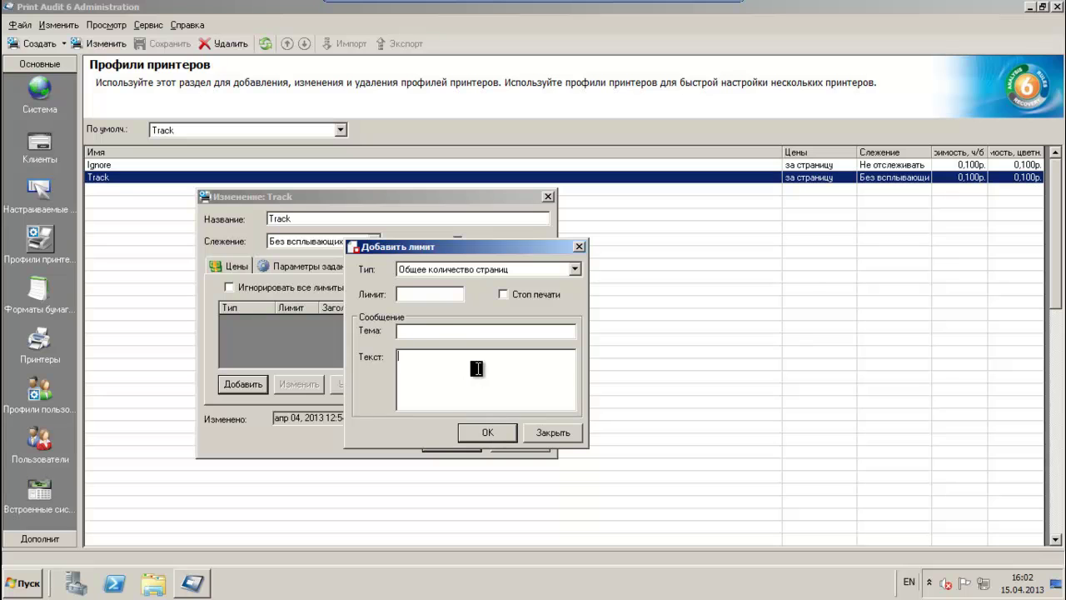
click(441, 331)
click(485, 428)
click(643, 336)
click(561, 431)
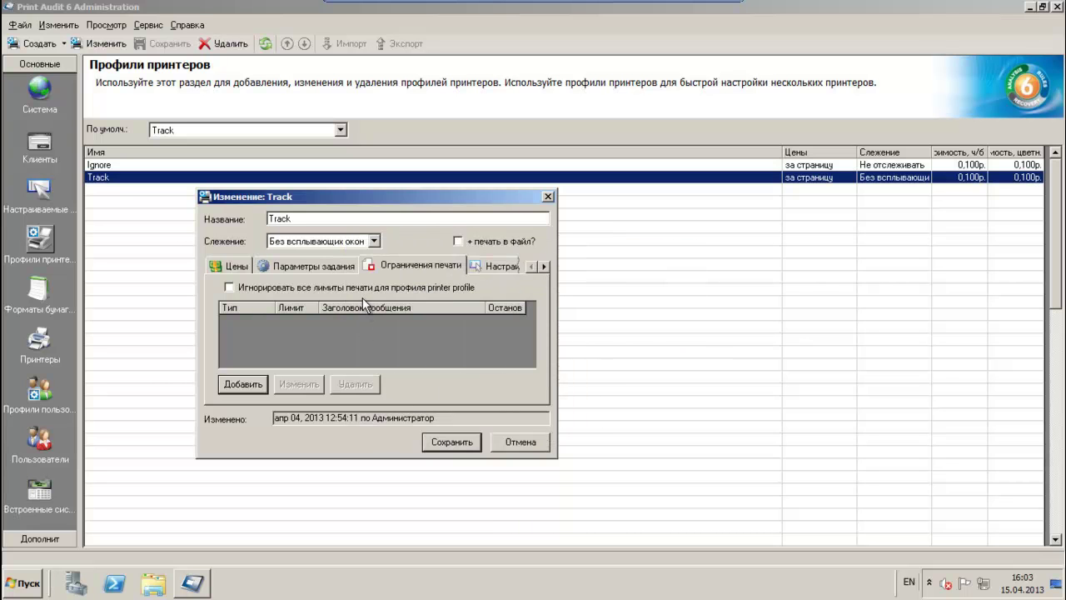
click(471, 438)
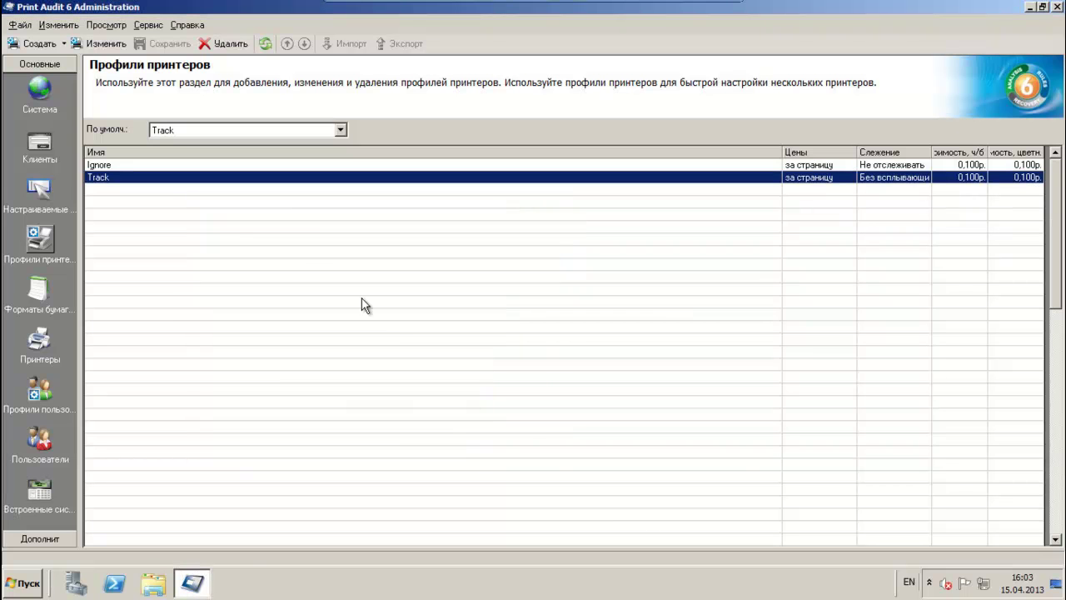
Step: Open the paper formats (Форматы бумаги) and look through the listed formats from Letter to A2
click(42, 290)
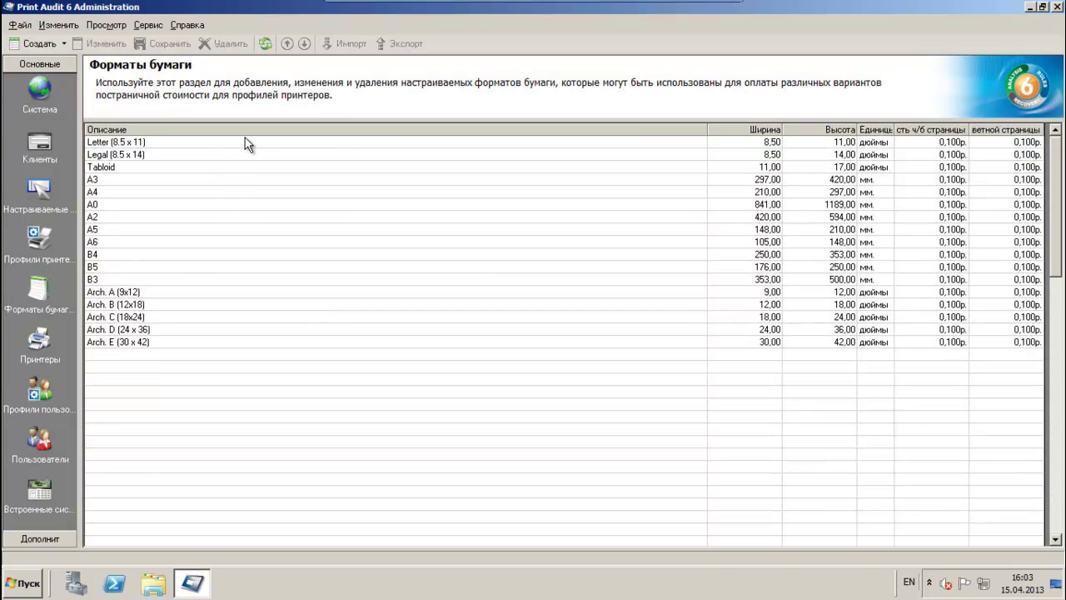
click(200, 143)
click(206, 157)
click(196, 169)
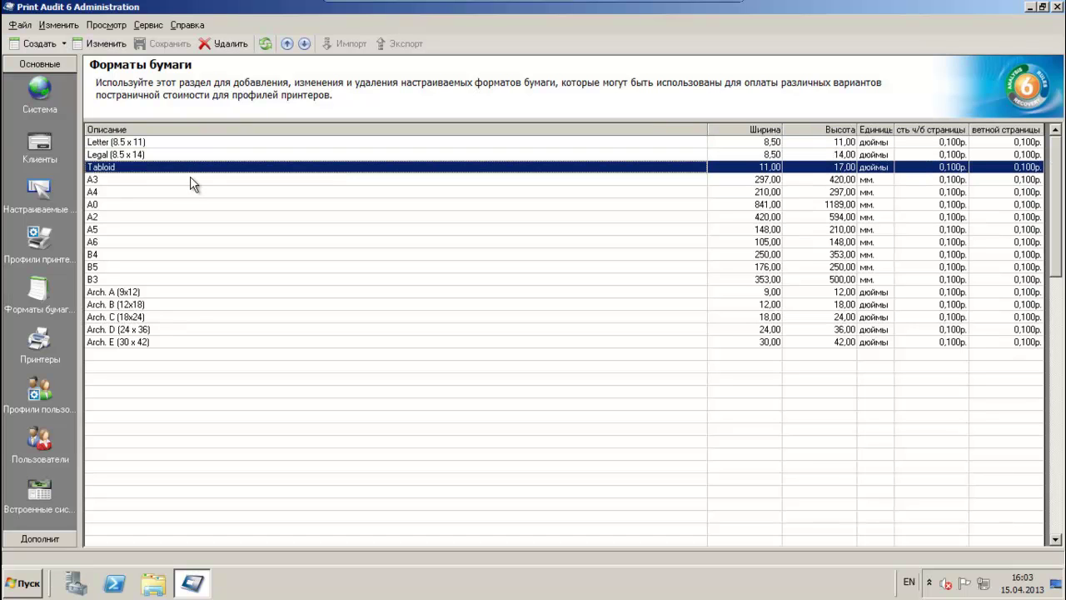
click(190, 180)
click(191, 192)
click(187, 205)
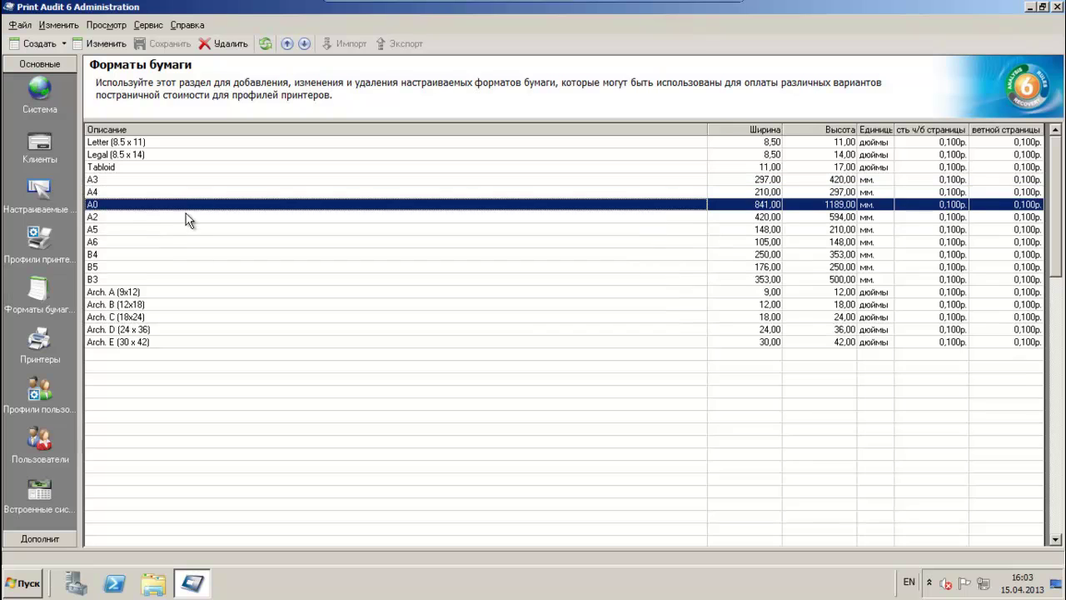
click(185, 218)
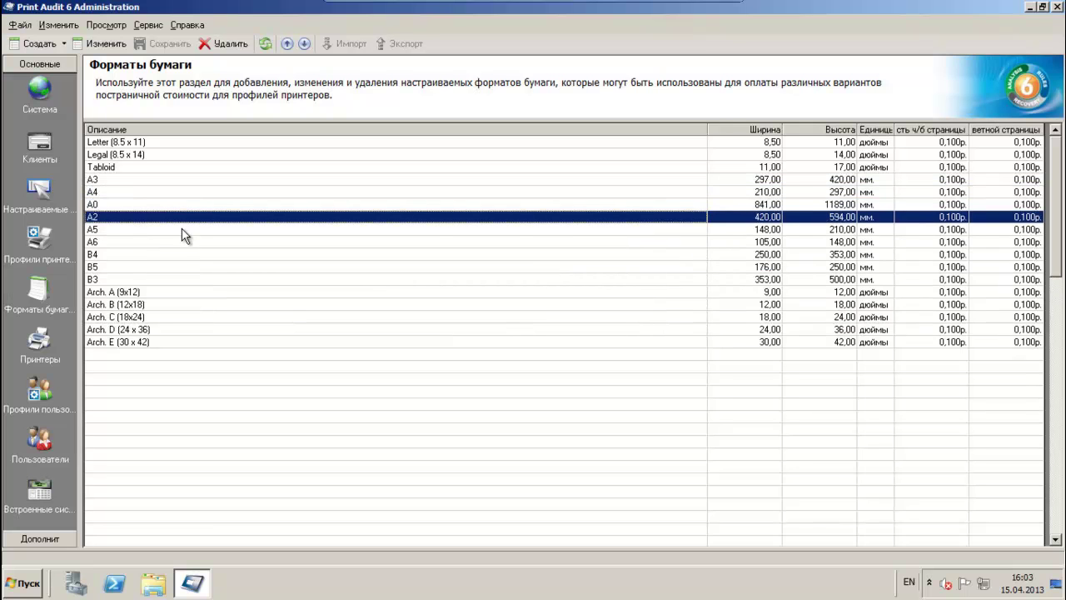
Step: Start a new paper format and review its measurement units and cost fields, keeping Дюймы as the unit
click(64, 44)
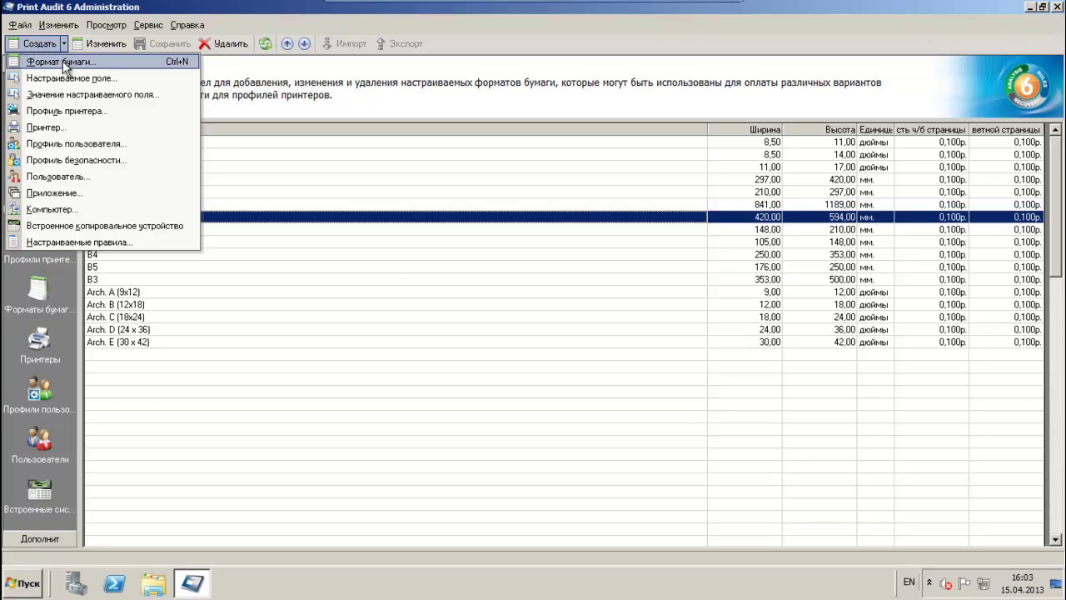
click(65, 65)
drag(437, 185, 401, 191)
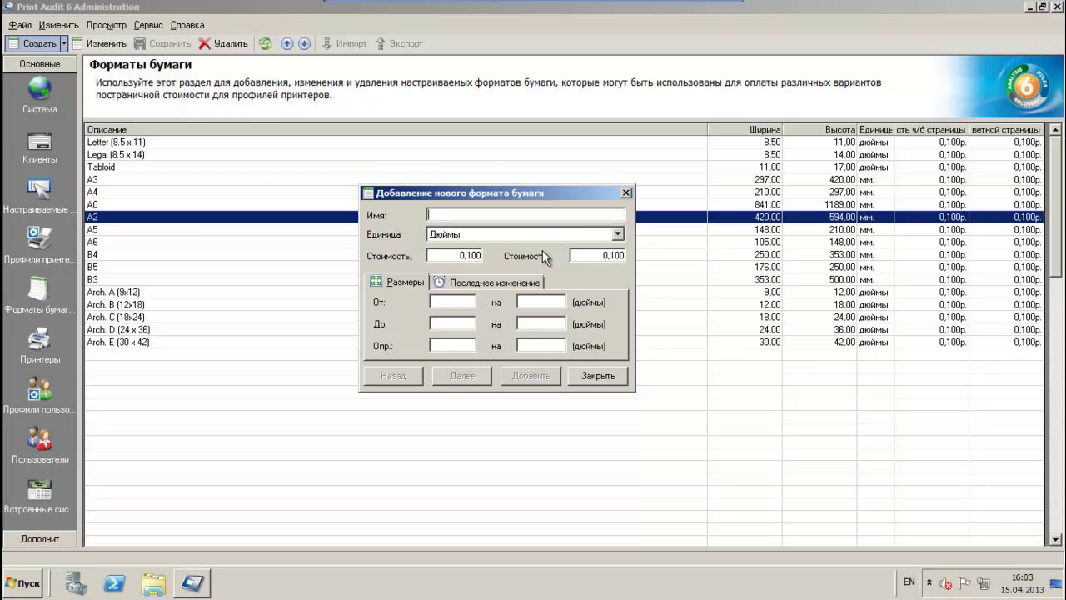
click(617, 234)
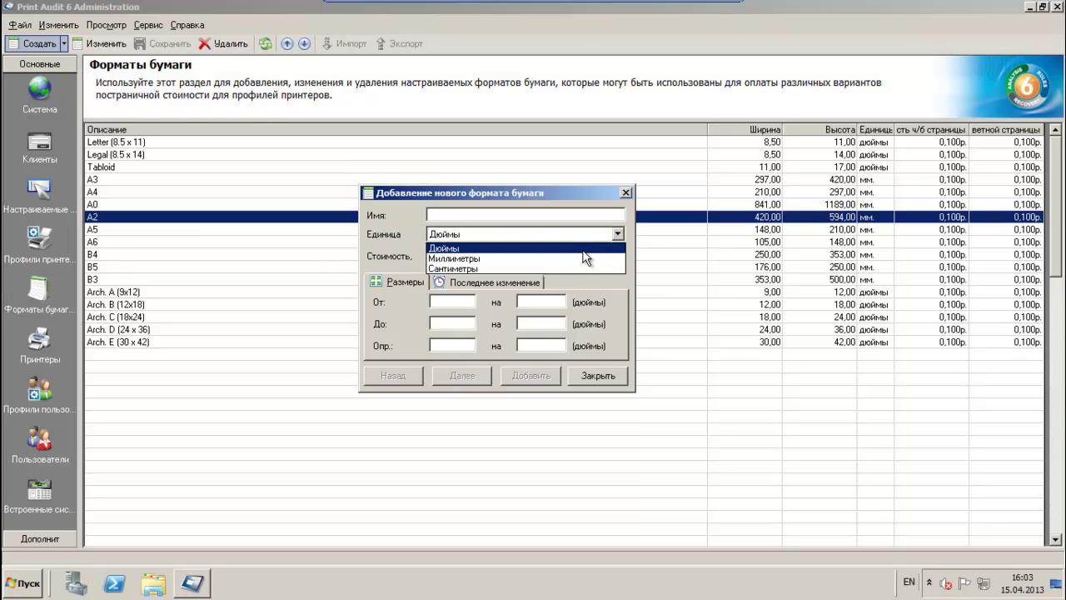
click(584, 248)
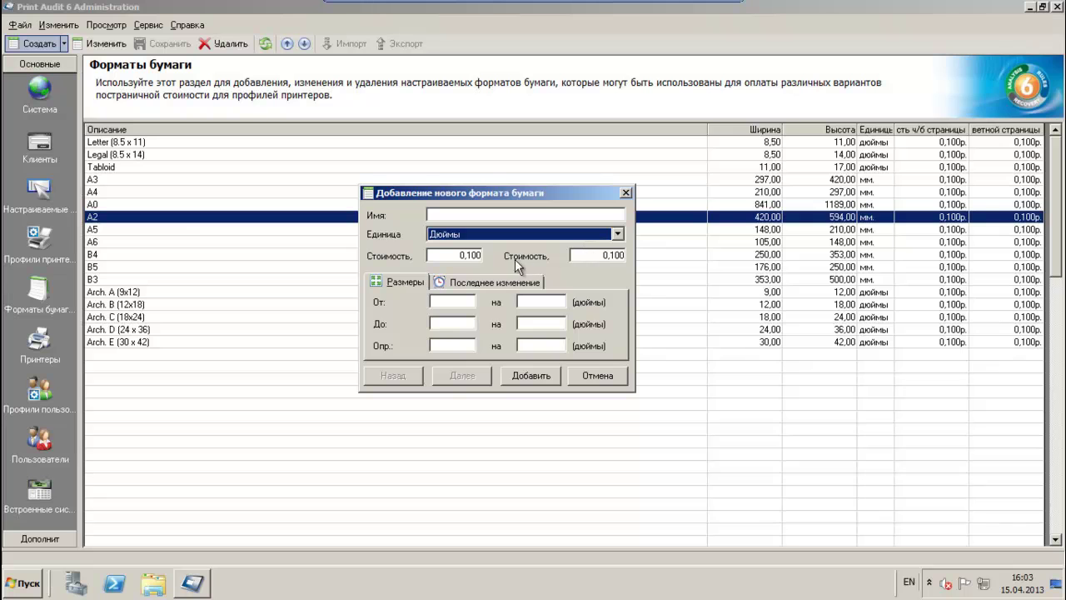
click(464, 260)
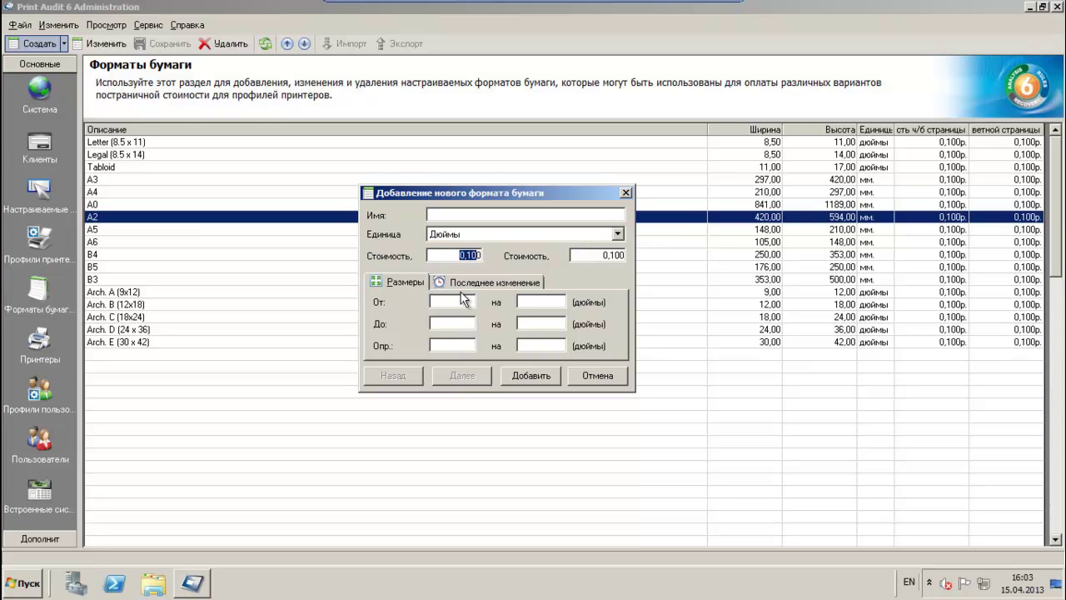
click(483, 255)
Step: Compare the new paper format's size fields (Размеры) and last-change details (Последнее изменение), and close the form without adding a format
click(484, 282)
click(415, 282)
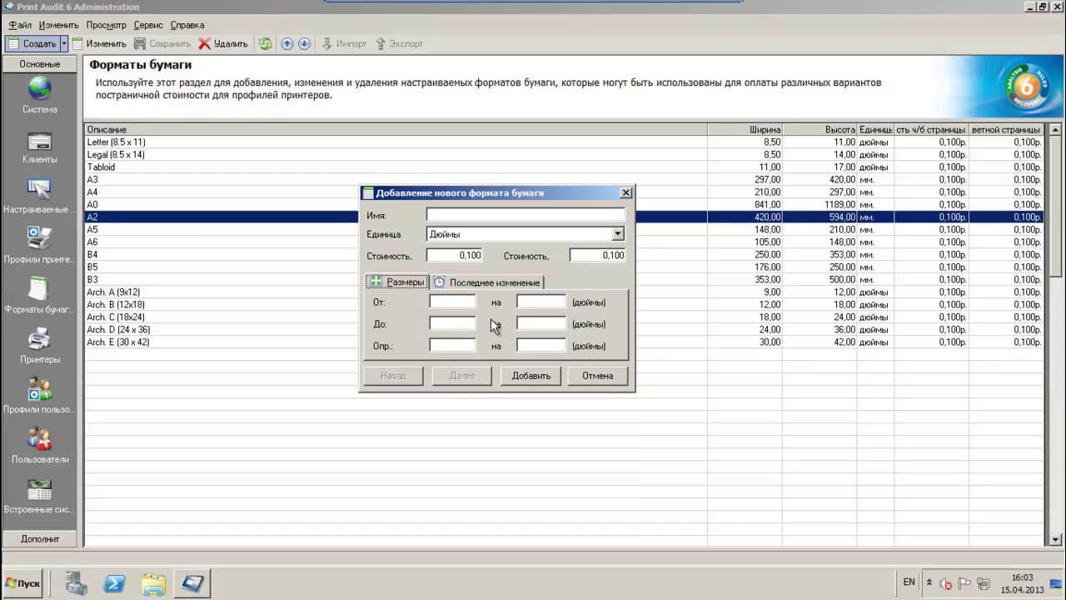
click(486, 282)
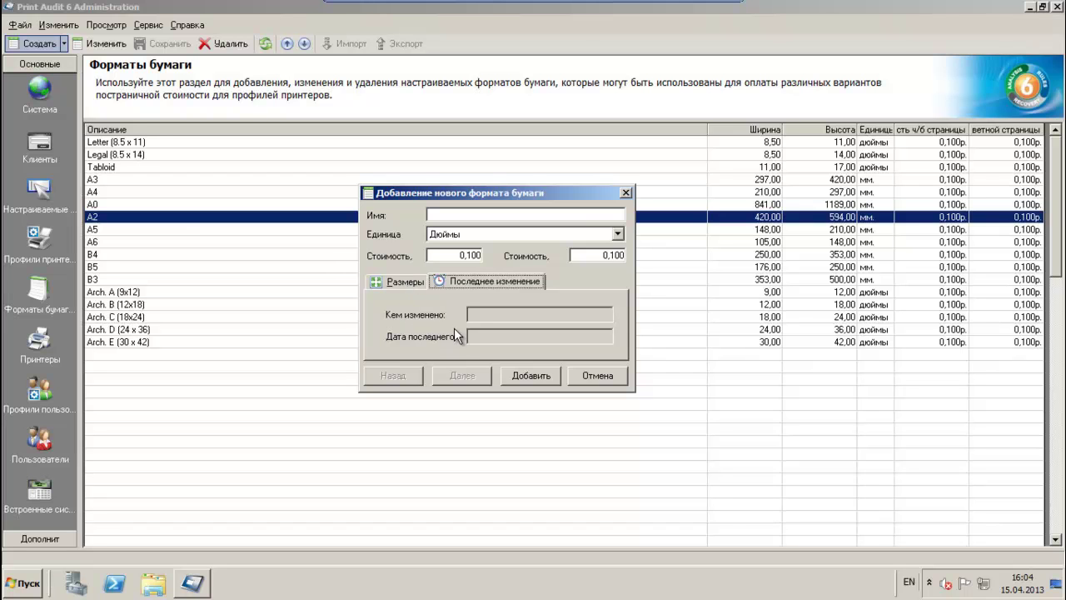
click(414, 287)
click(455, 285)
click(418, 278)
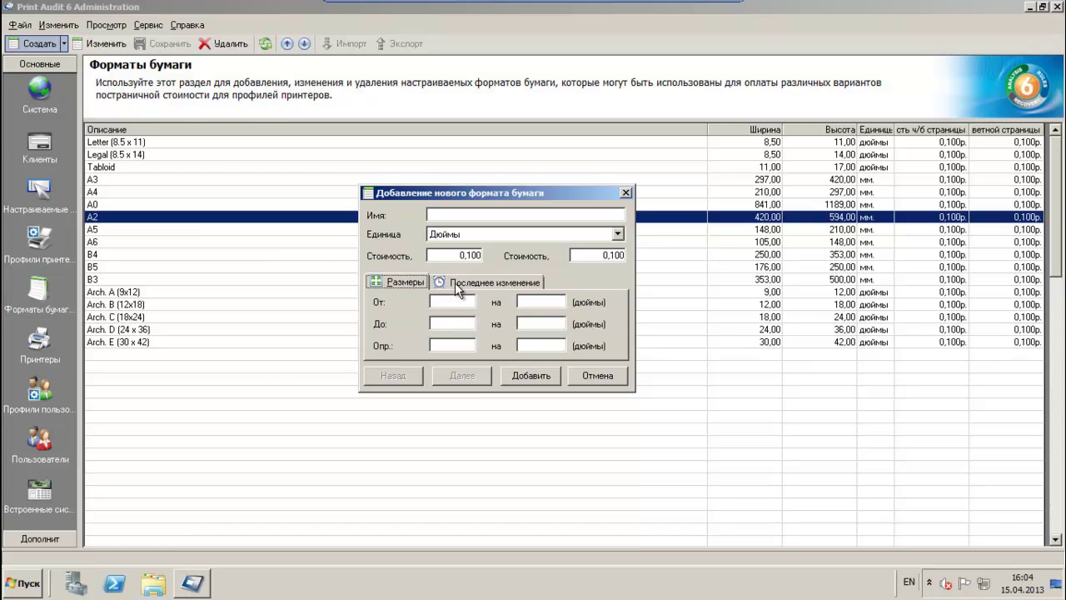
click(457, 285)
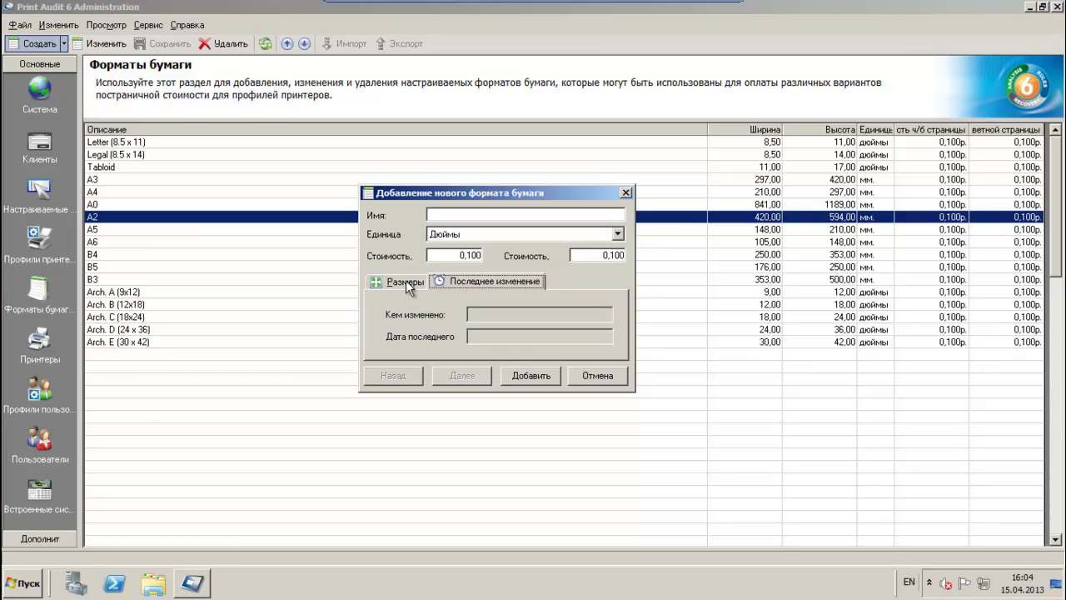
click(405, 281)
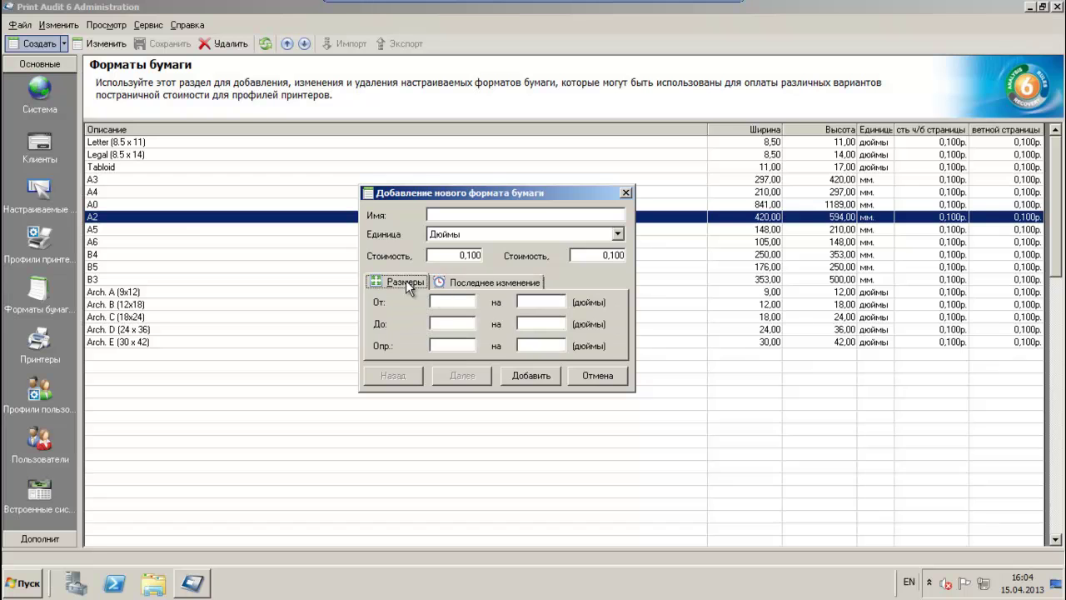
click(589, 377)
click(590, 377)
click(590, 377)
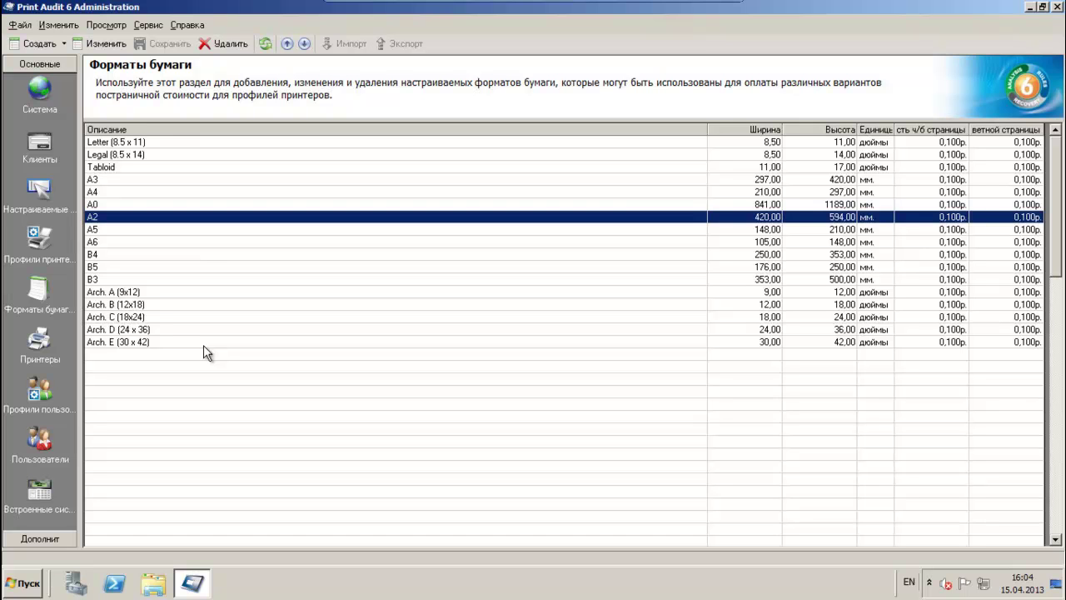
Step: Open the printers list (Принтеры) and examine the Microsoft XPS Document Writer entry
click(39, 342)
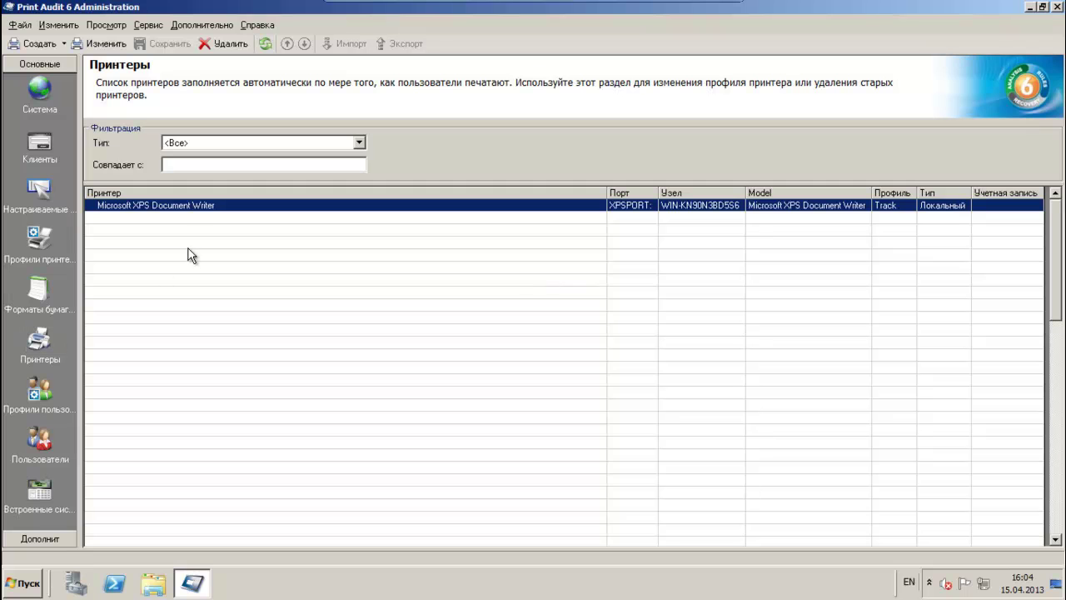
click(200, 218)
click(202, 230)
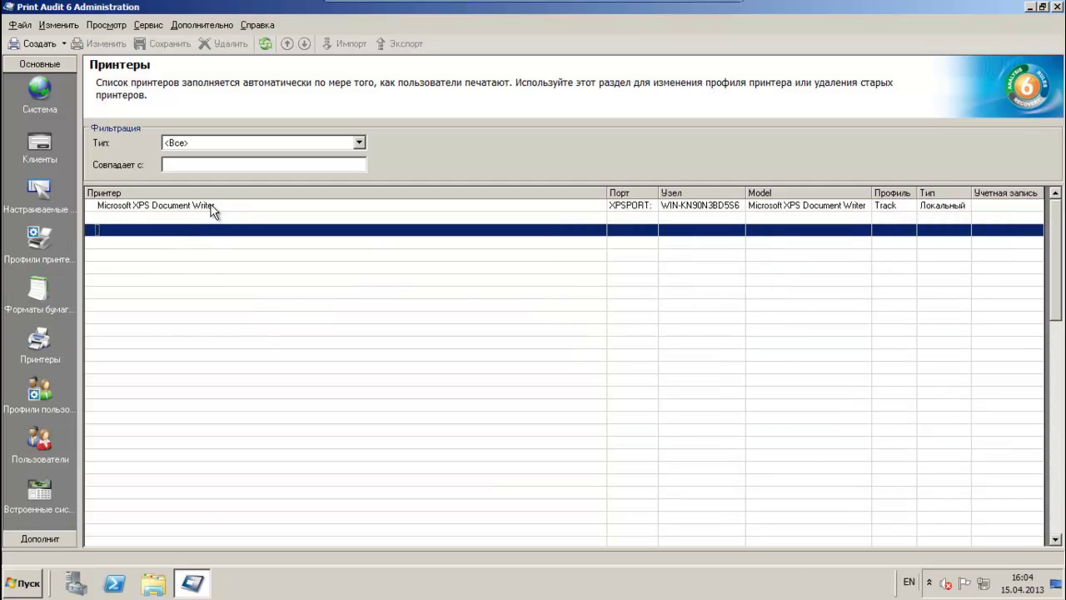
click(247, 208)
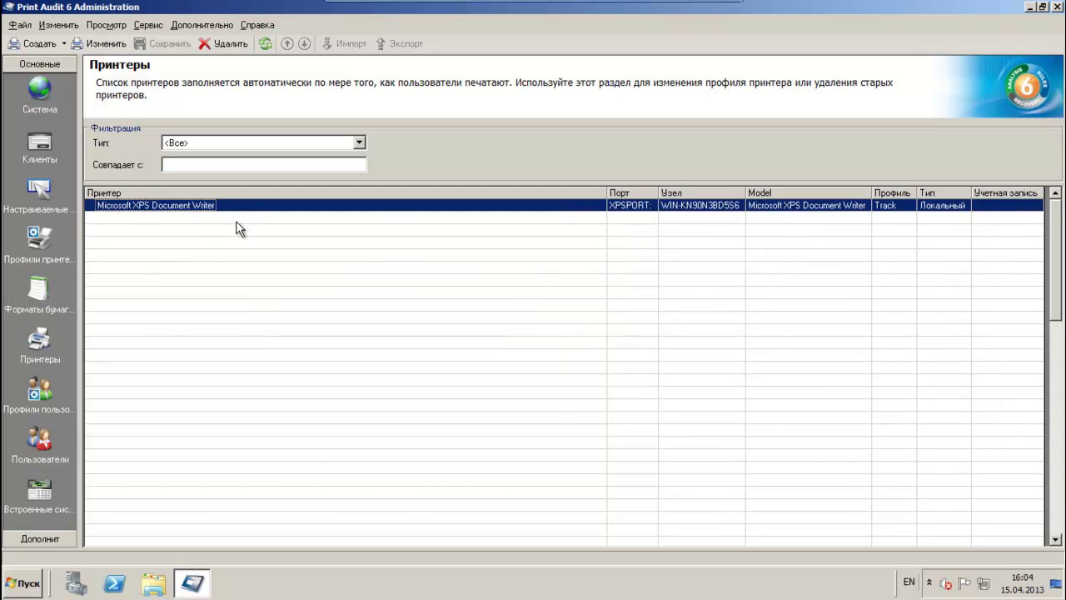
click(273, 220)
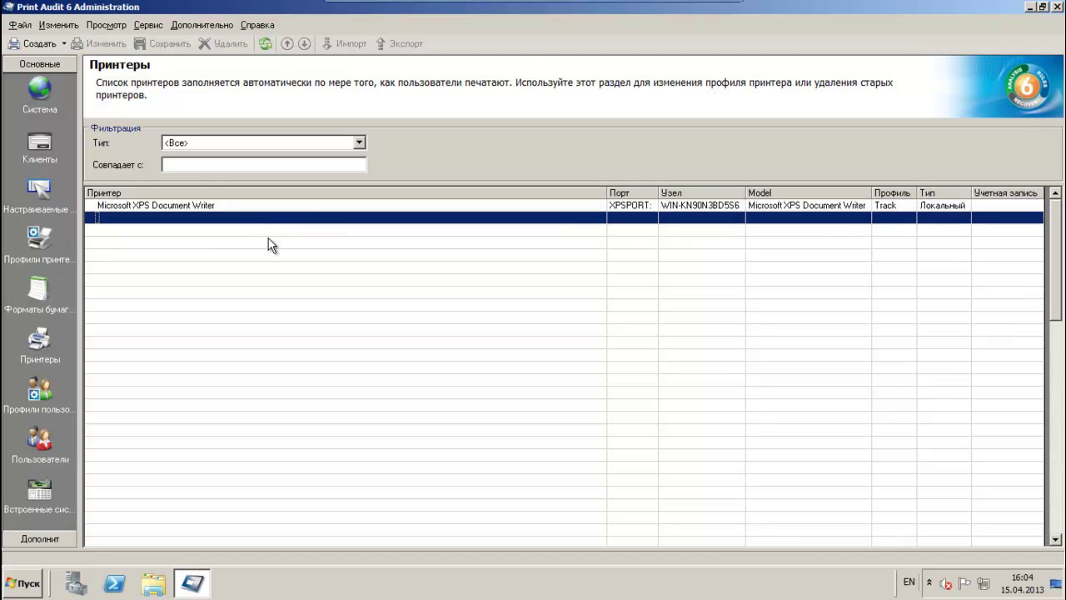
click(209, 231)
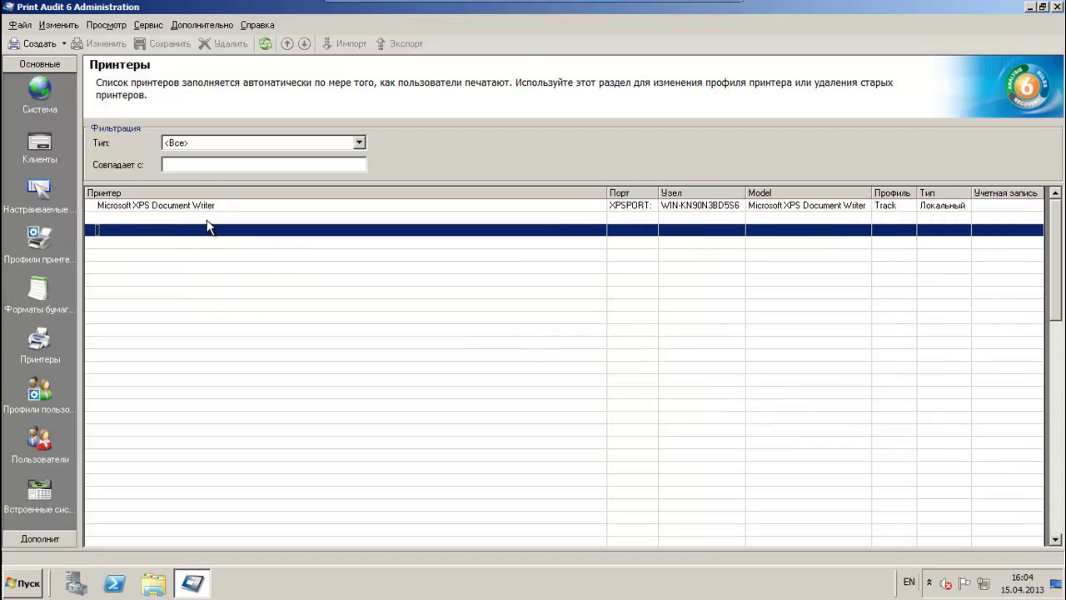
Step: Select the Microsoft XPS Document Writer entry and review which object types can be created from the printers list
click(207, 221)
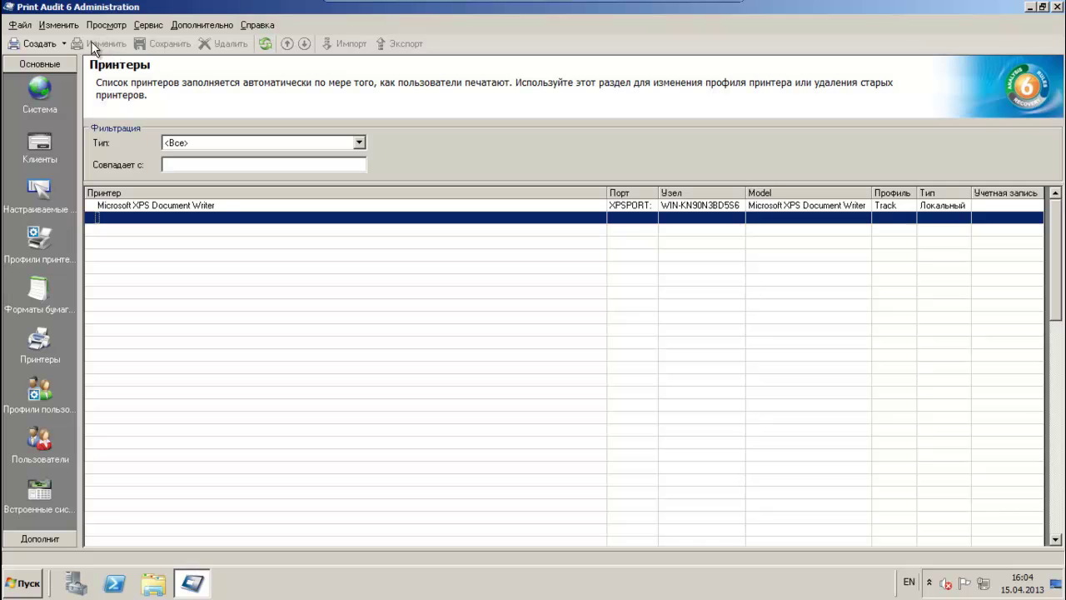
click(235, 207)
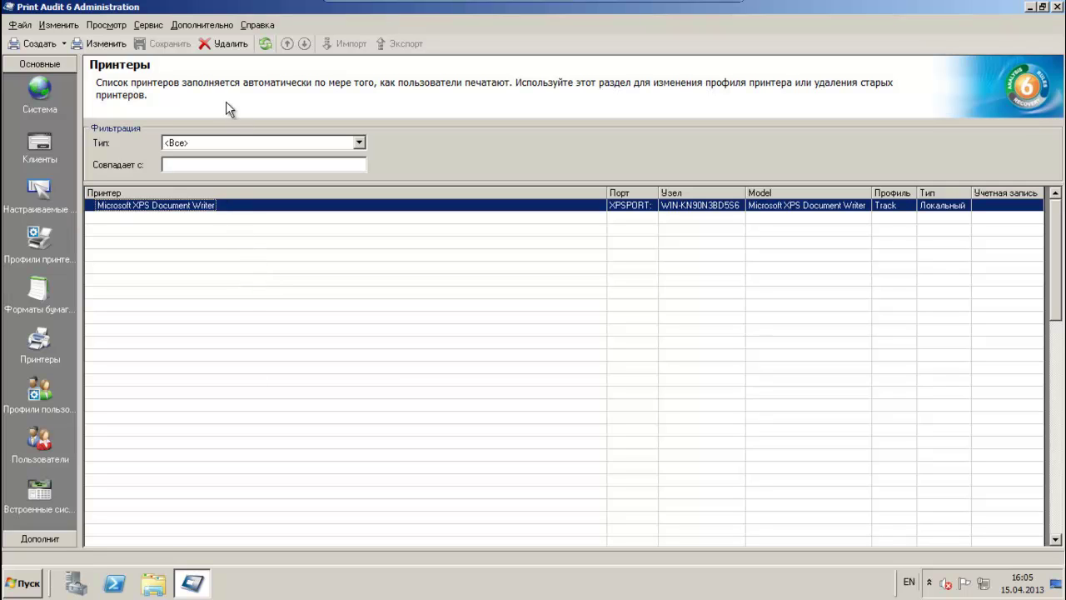
click(63, 44)
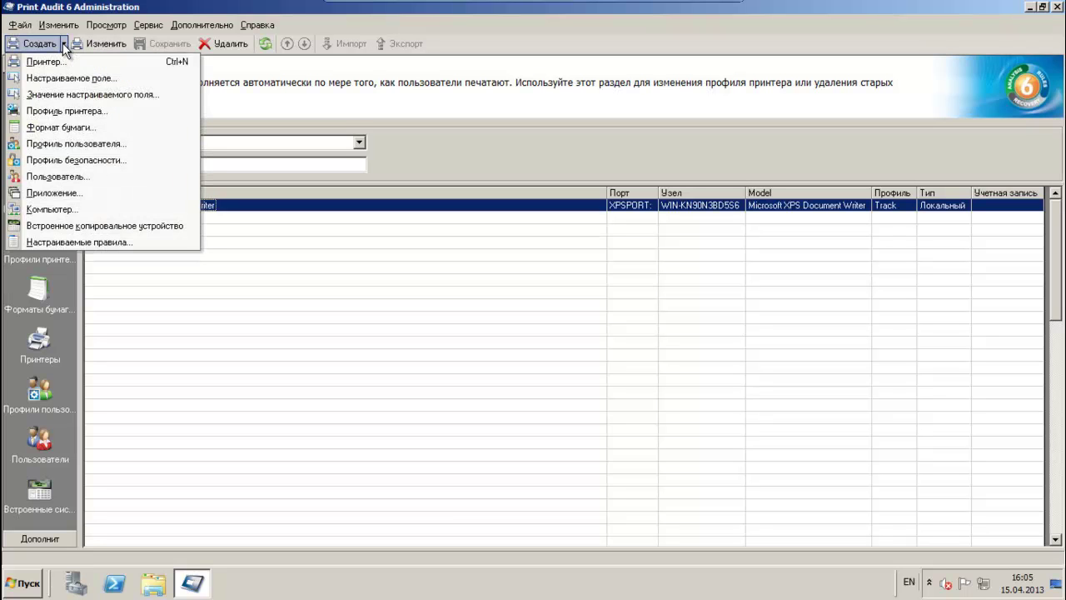
click(62, 43)
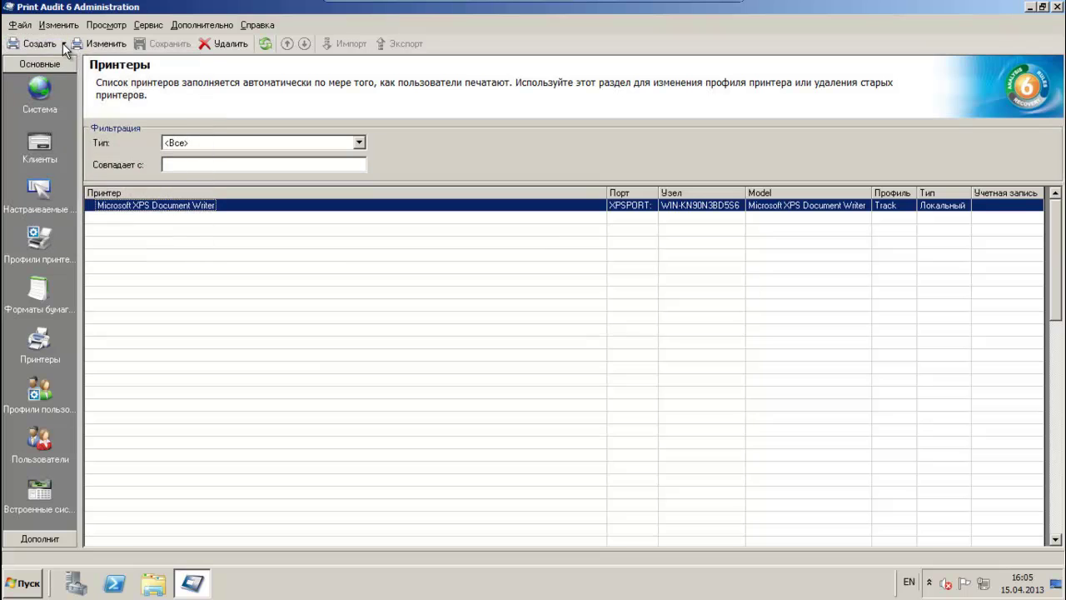
click(145, 217)
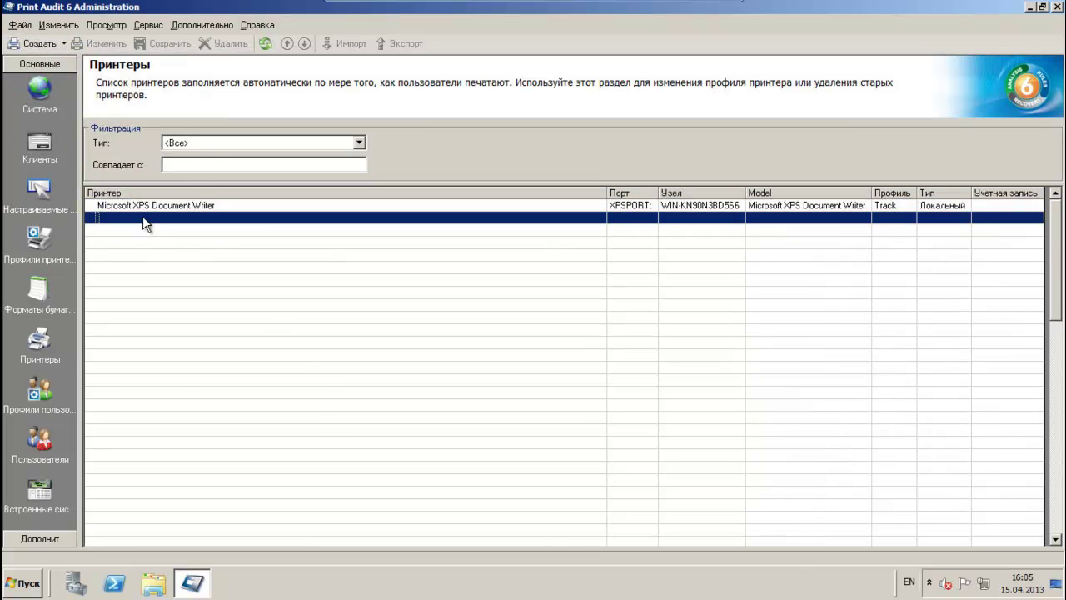
Step: Open the new printer form (Добавление нового принтера), review its name, profile and connection fields, and close it without adding a printer
click(63, 42)
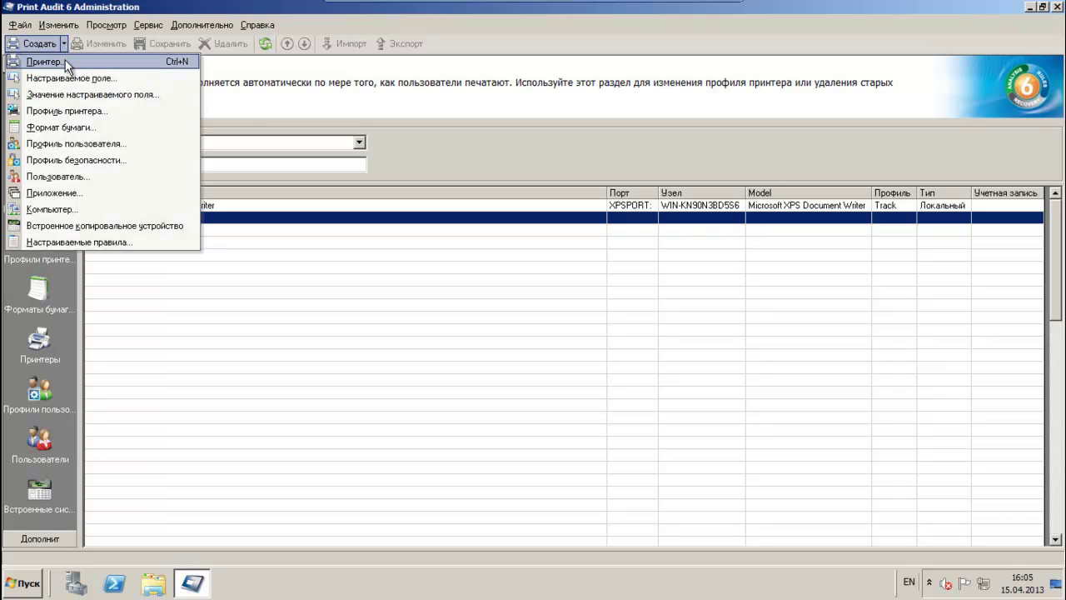
click(46, 61)
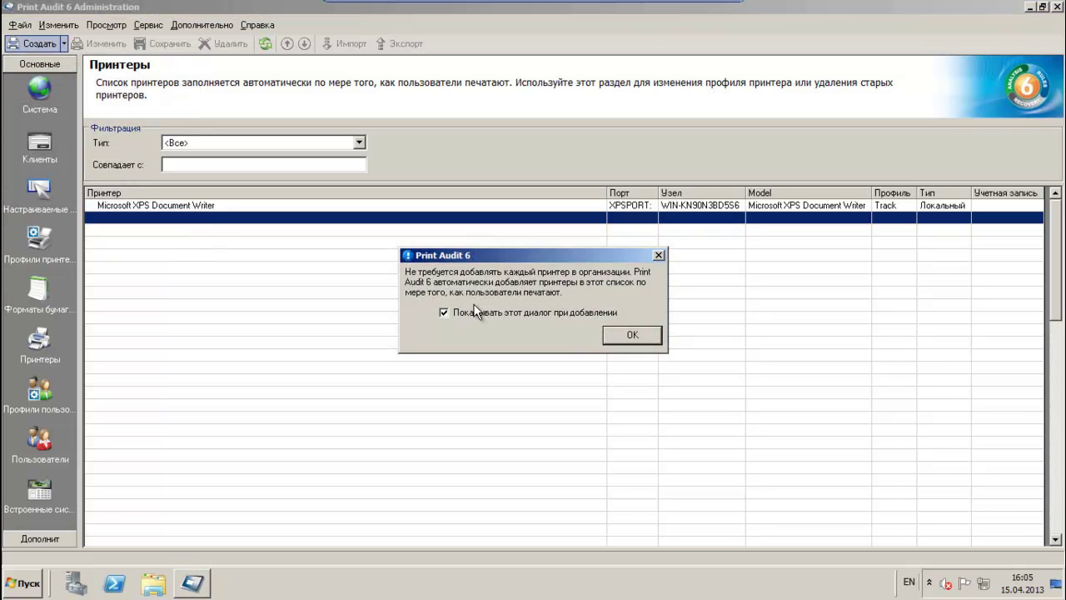
click(627, 336)
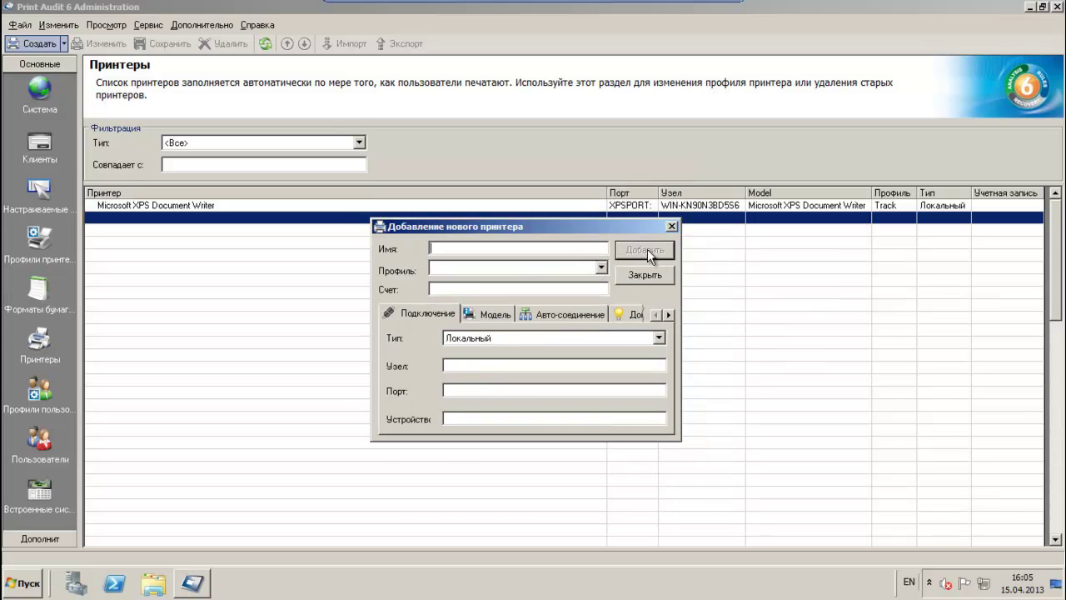
click(660, 274)
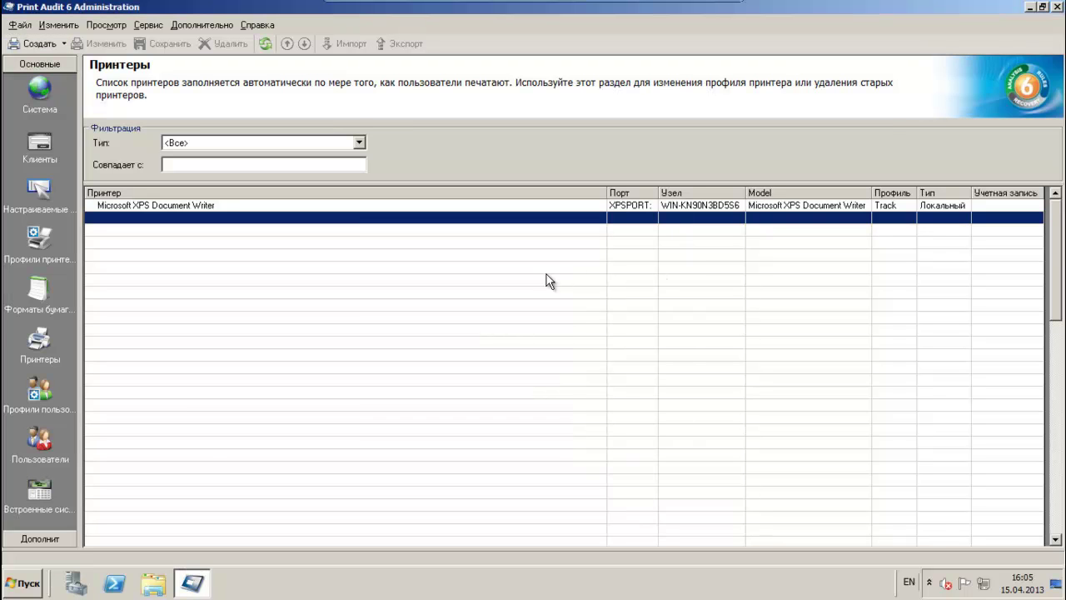
Step: Open the user profiles (Профили пользователей), review the Track profile's price and balance settings, and close it unchanged
click(38, 387)
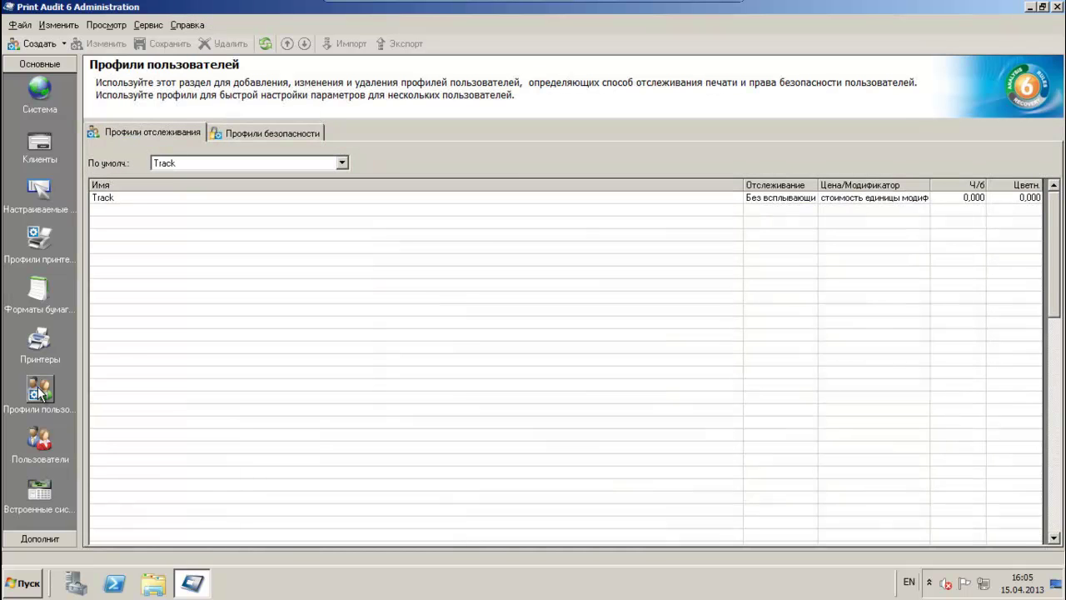
click(184, 199)
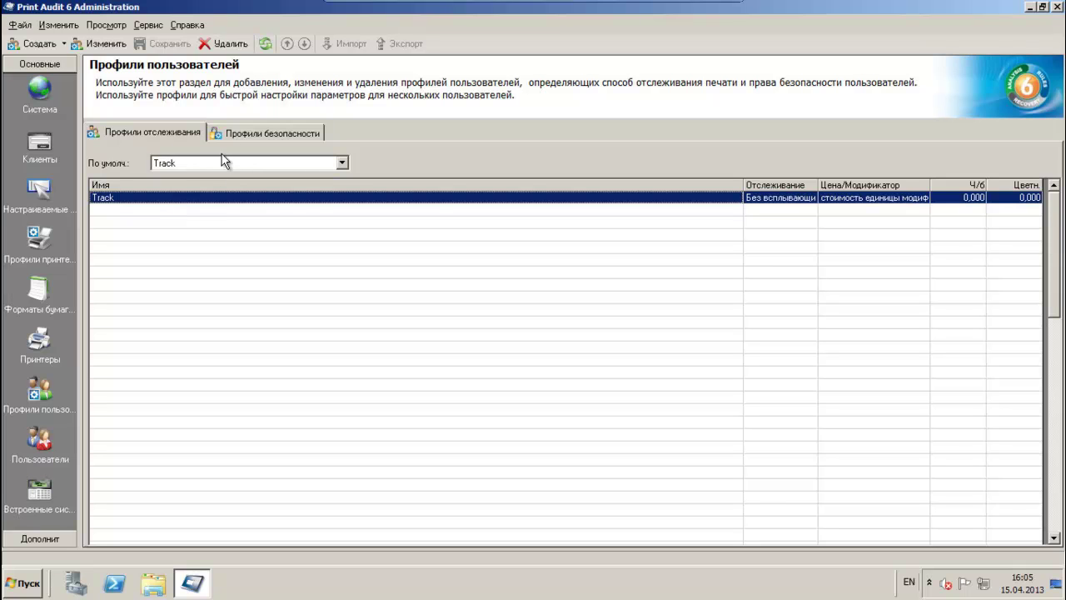
double_click(201, 201)
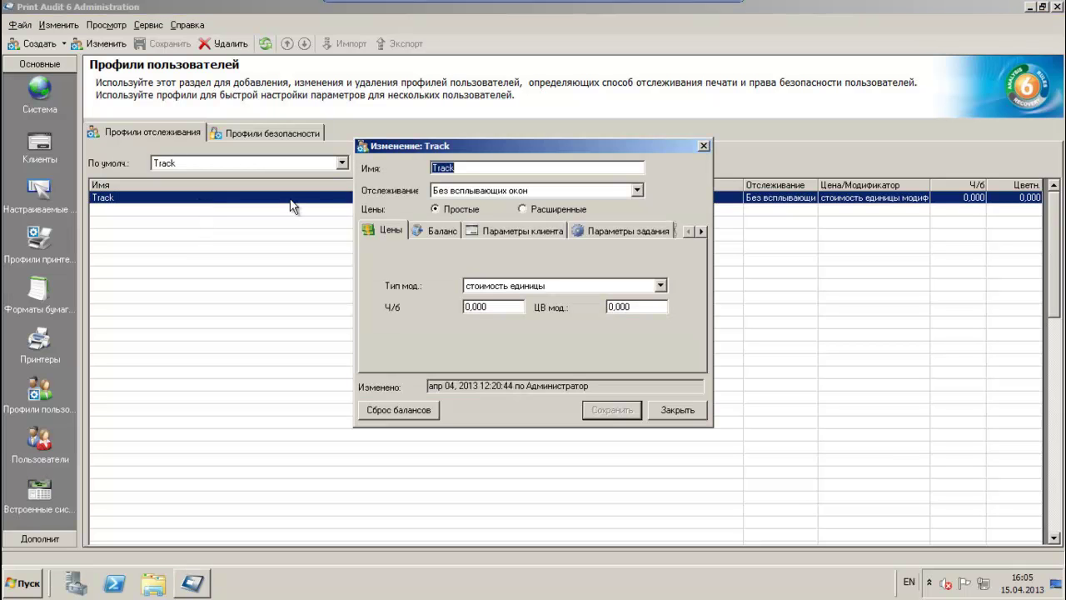
click(435, 228)
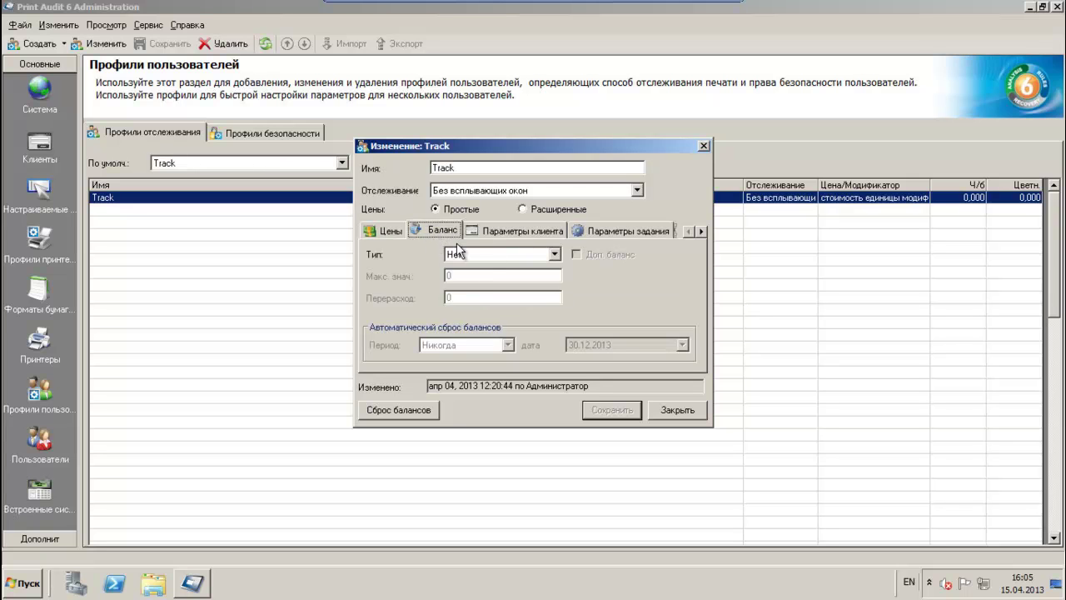
click(388, 229)
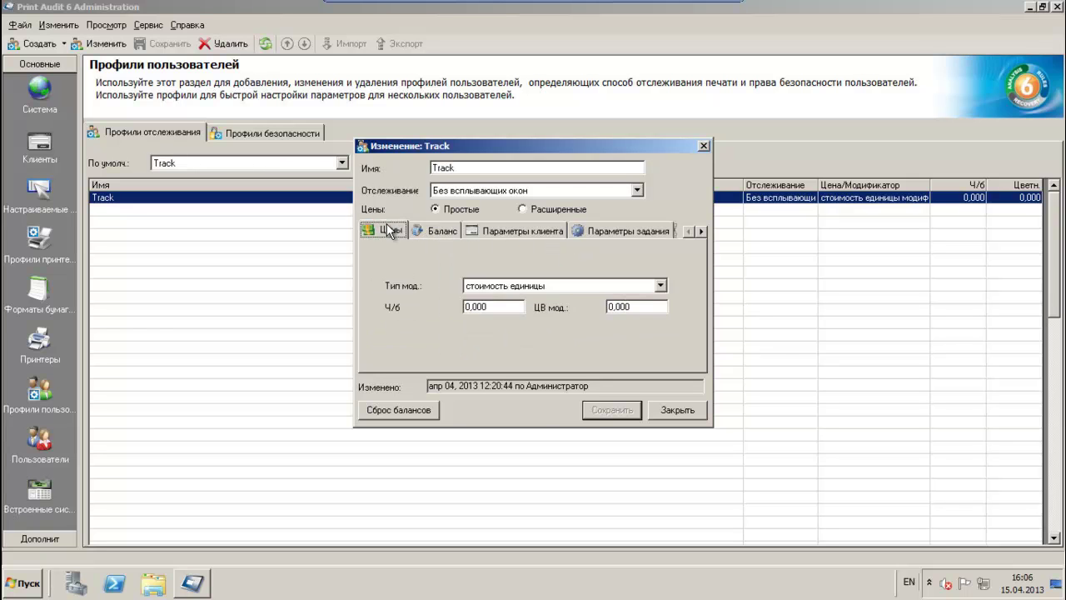
click(702, 147)
Step: Look through the security profiles (Профили безопасности) from Print Audit Accountant to Print Audit Regular User and glance at the new security profile form
click(280, 135)
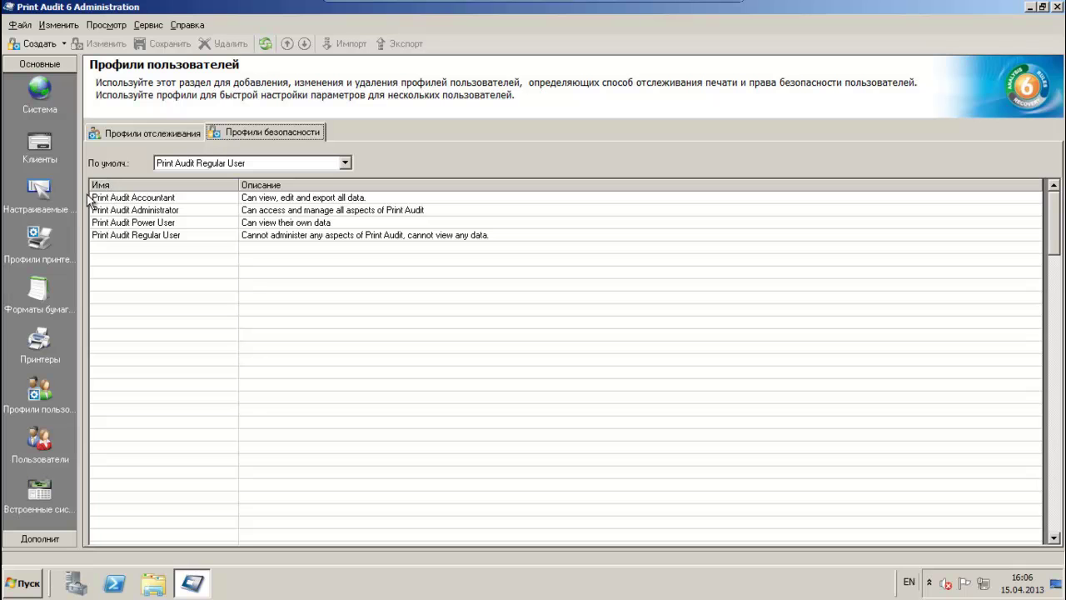
click(141, 212)
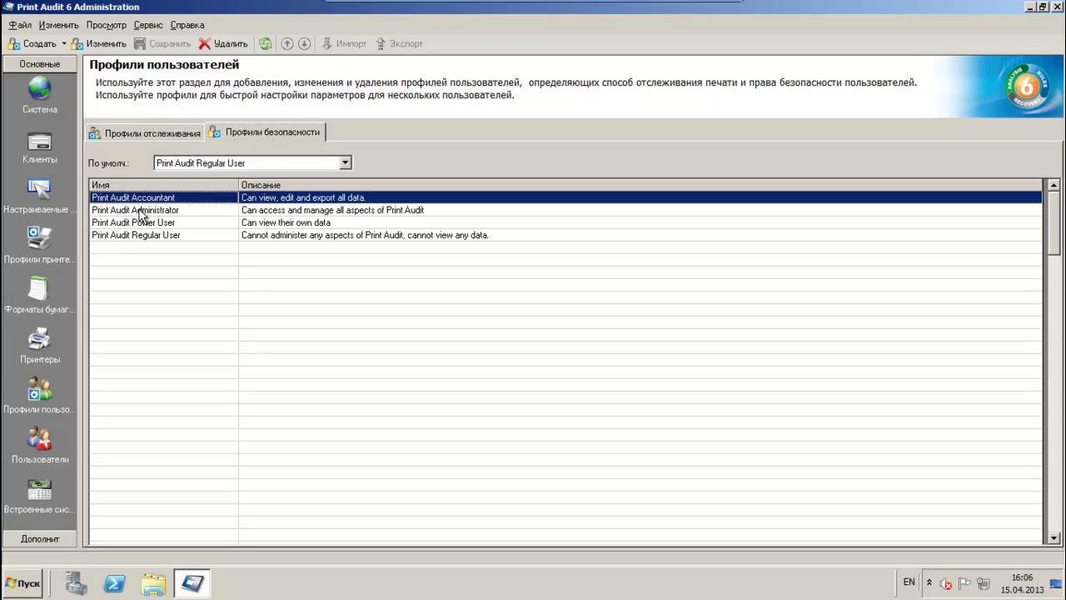
click(140, 223)
click(135, 237)
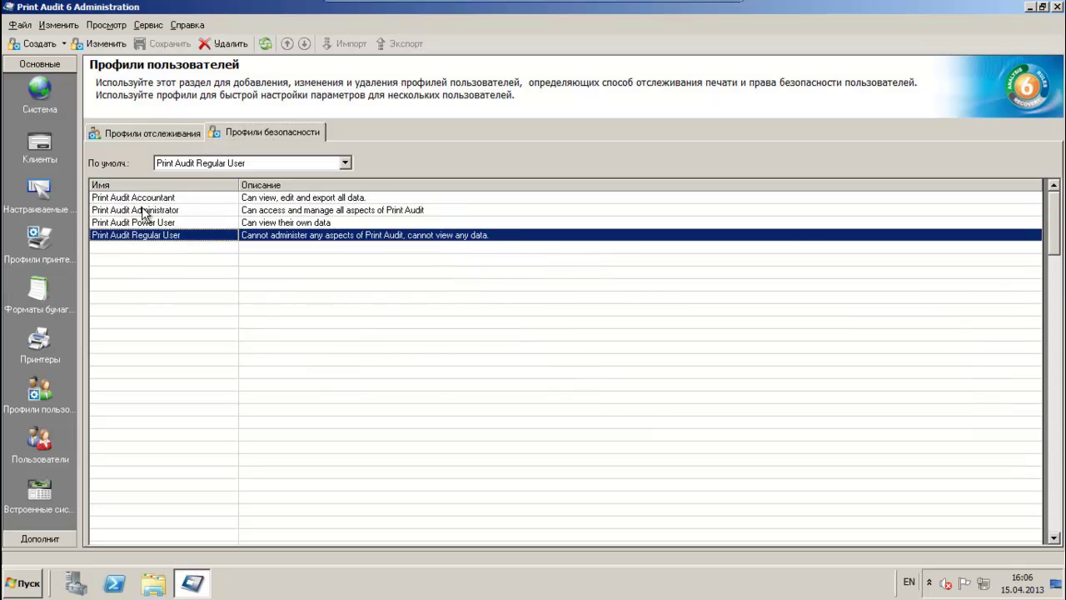
click(145, 200)
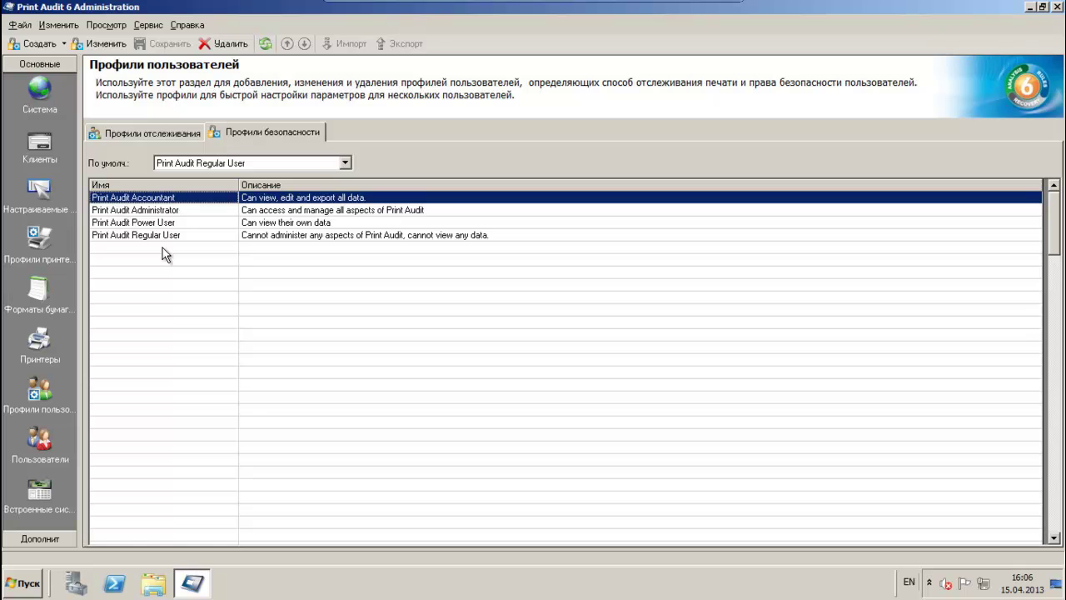
click(39, 43)
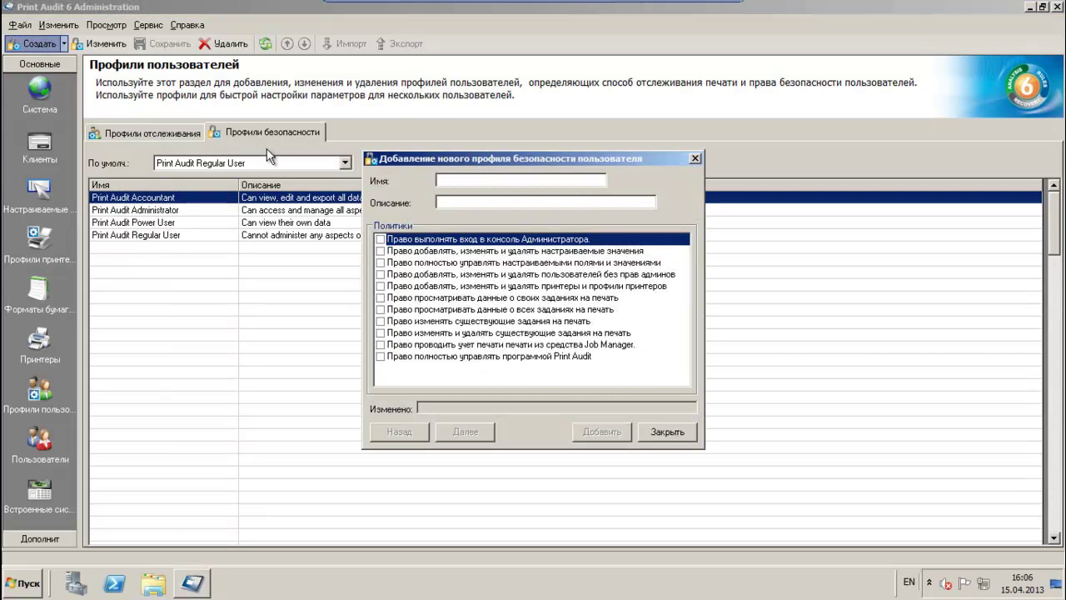
click(695, 158)
Step: Start a new user tracking profile and review its tracking modes (Отслеживание), keeping Со всплывающими окнами
click(144, 132)
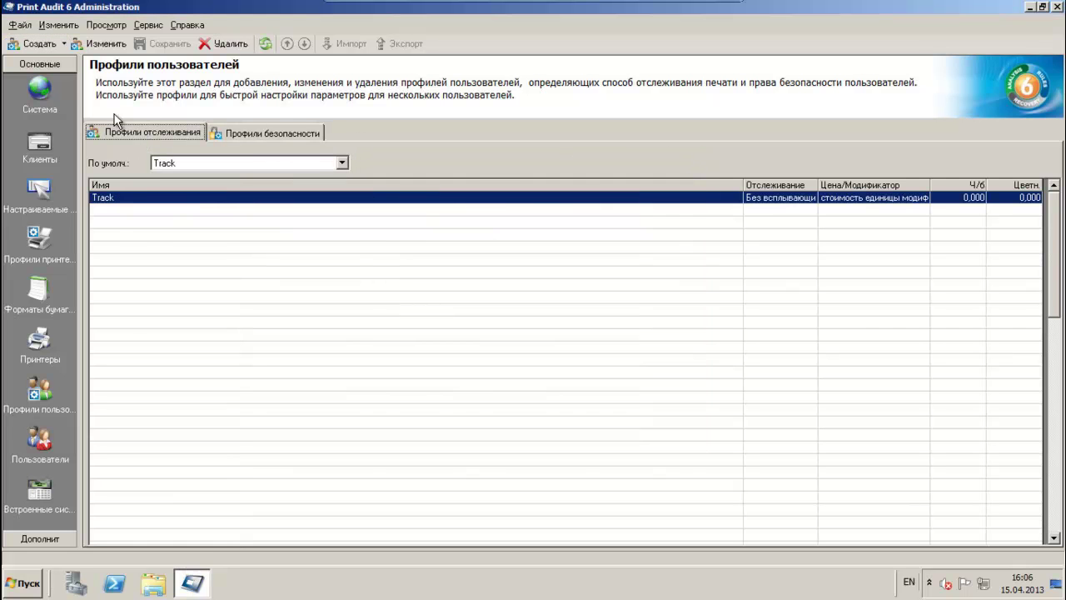
click(42, 43)
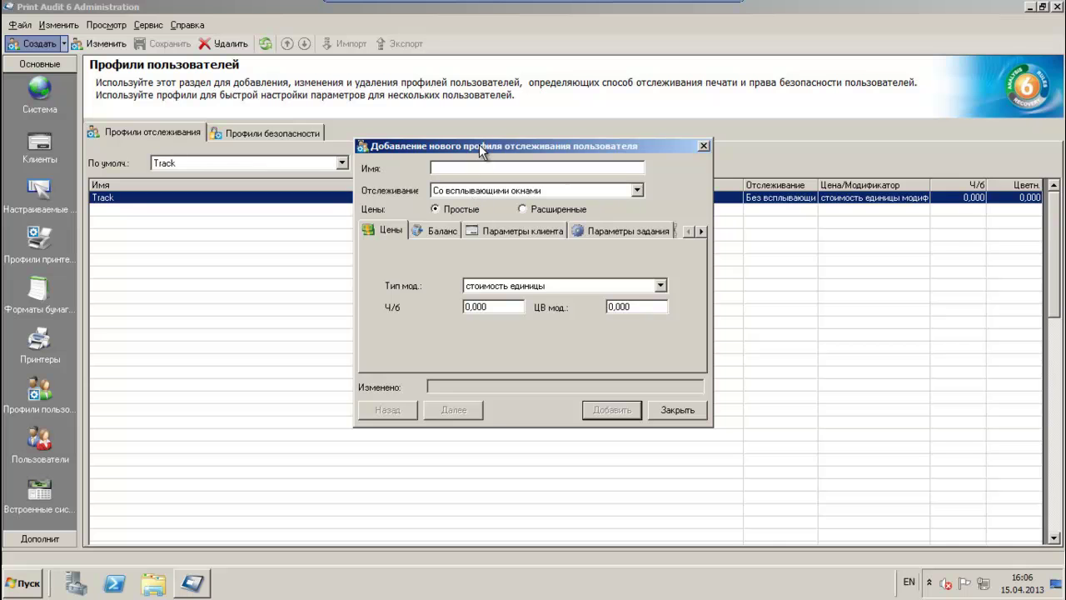
drag(478, 143, 478, 175)
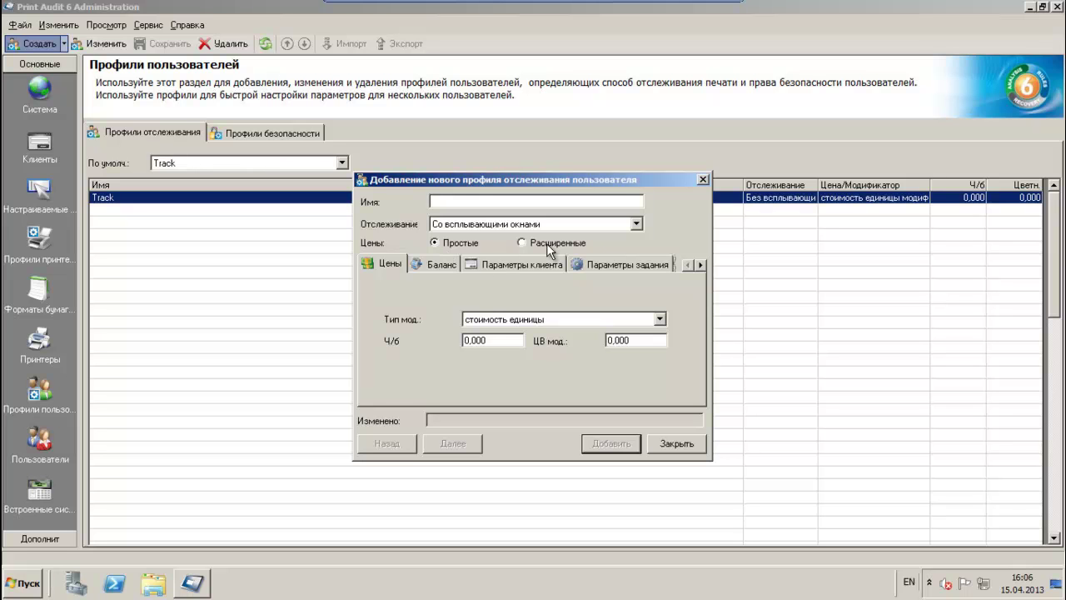
click(637, 224)
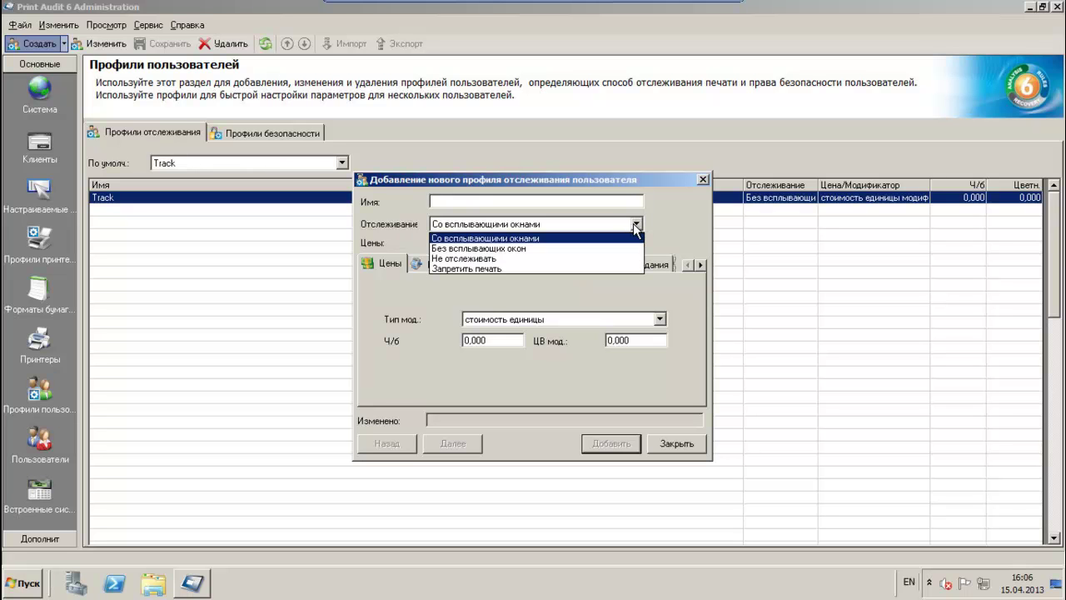
click(633, 223)
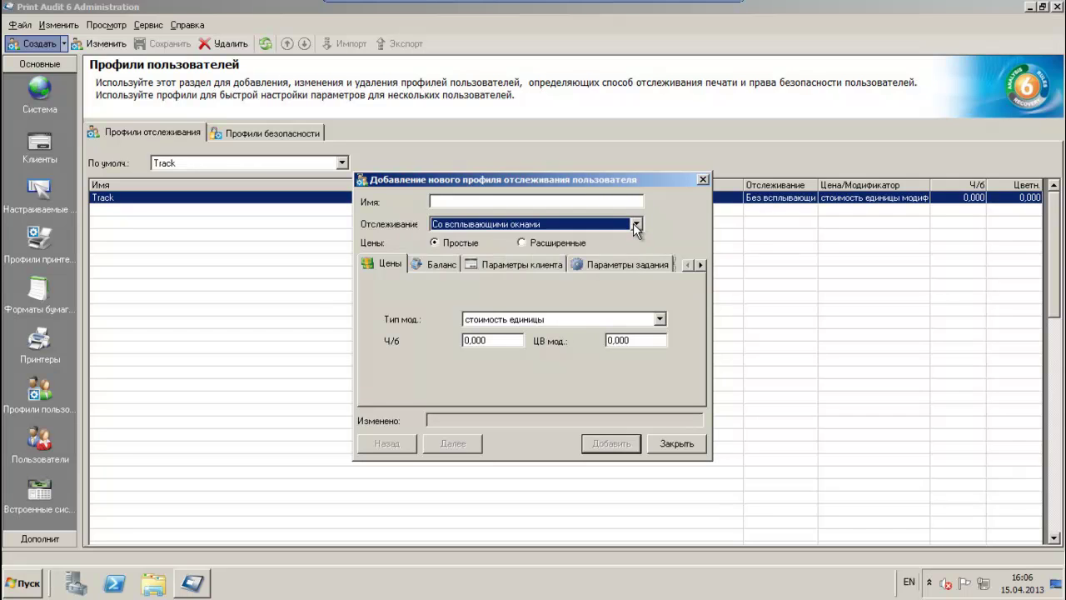
Step: Review the new tracking profile's balance types (Баланс) and set the type to Всего страниц
click(443, 268)
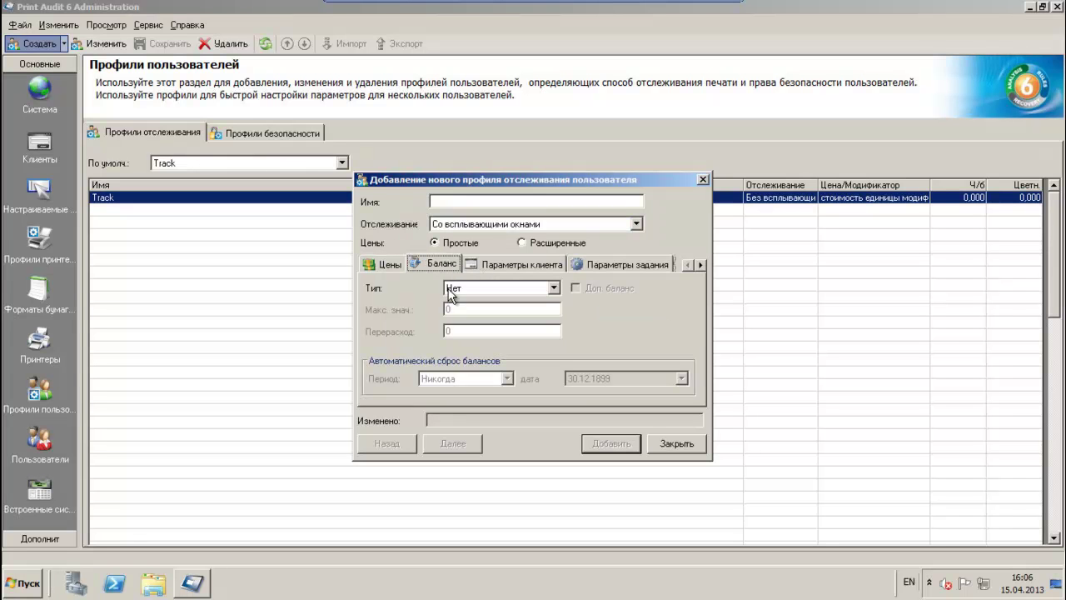
click(553, 288)
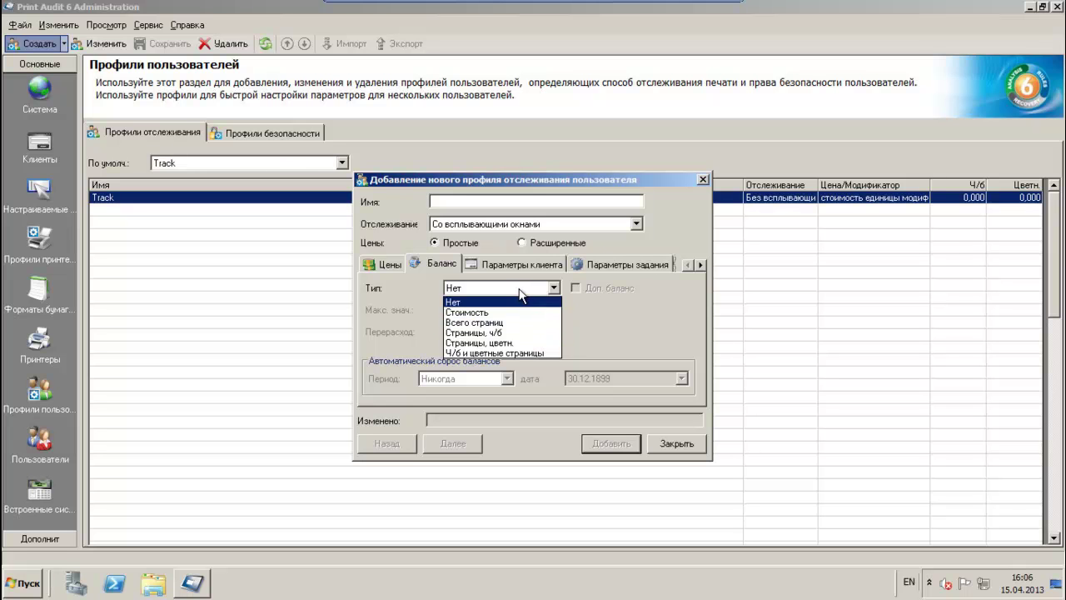
click(614, 295)
click(546, 289)
click(531, 323)
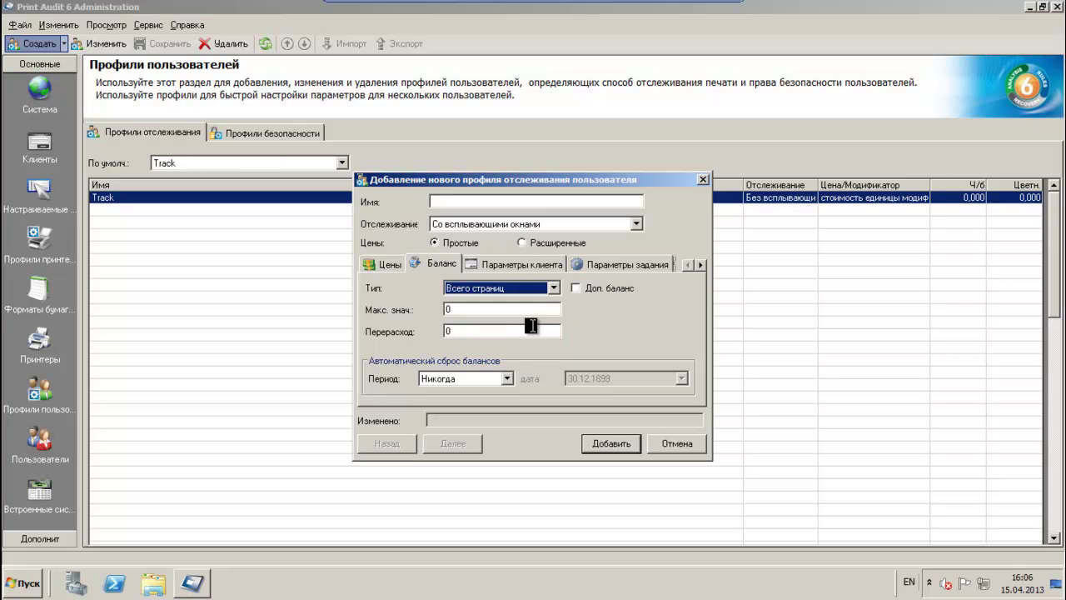
Step: Set the automatic balance reset period to Ежемесячно, view the reset date calendar, and close the form without adding the profile
click(501, 378)
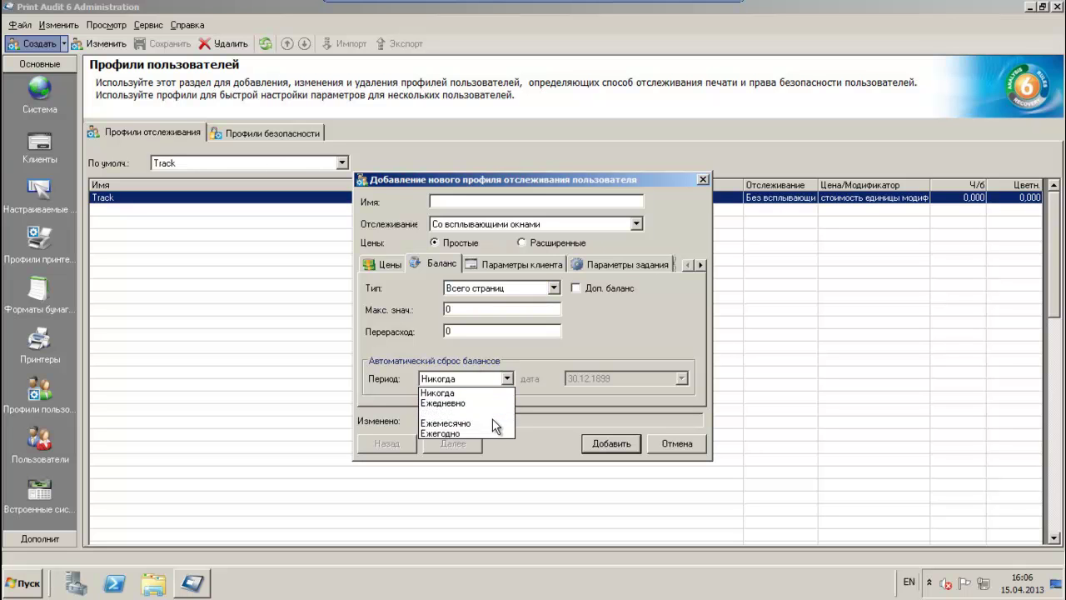
click(508, 378)
click(509, 378)
click(481, 422)
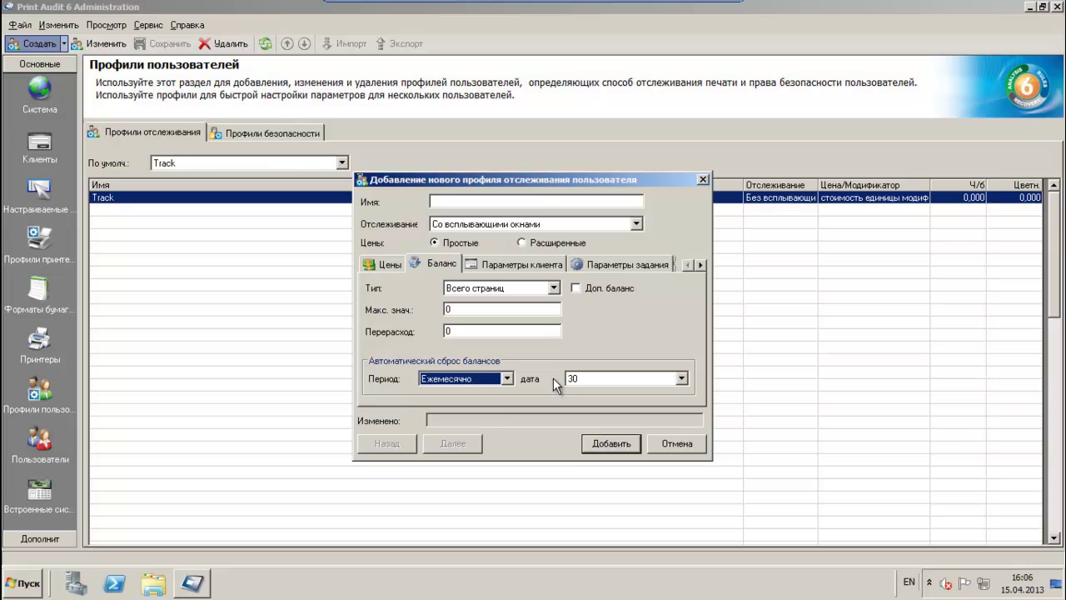
click(682, 379)
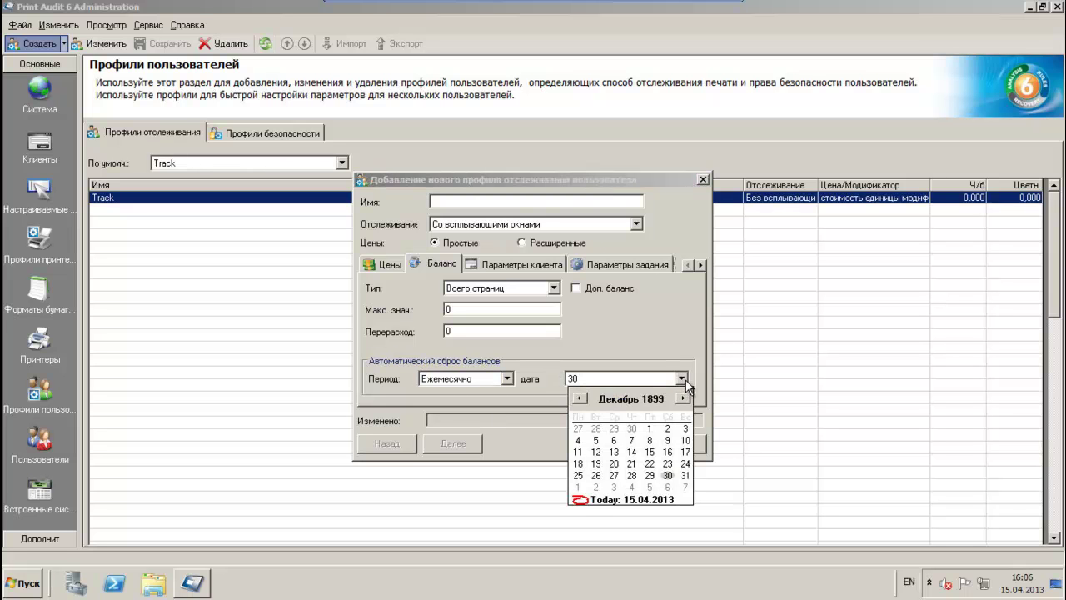
click(671, 350)
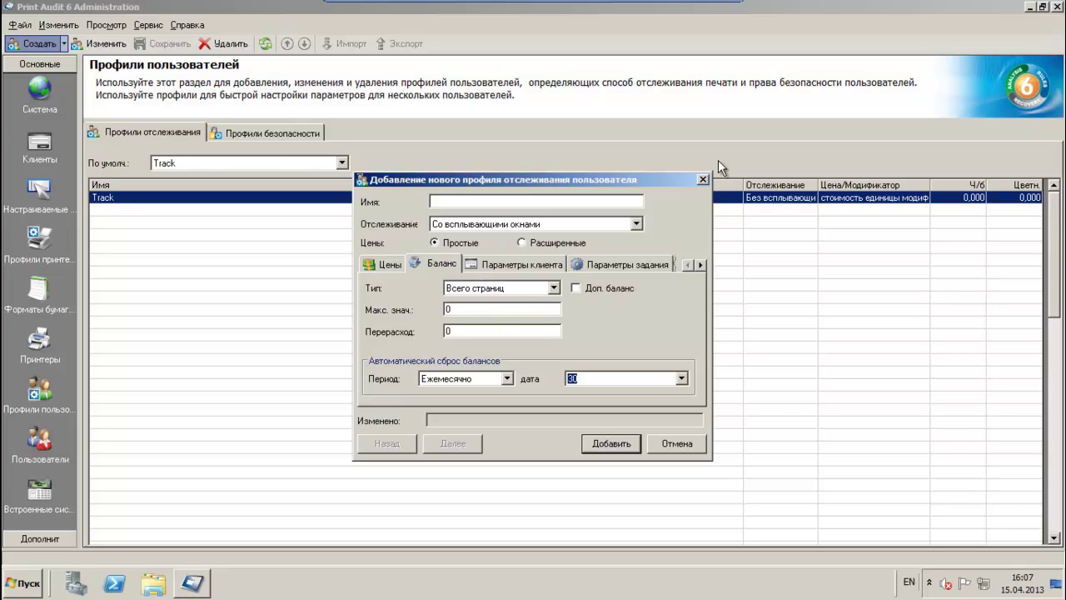
click(702, 179)
Step: Return to the security profiles, examine the policies (Политики) offered for a new security profile, and close the form without adding one
click(294, 131)
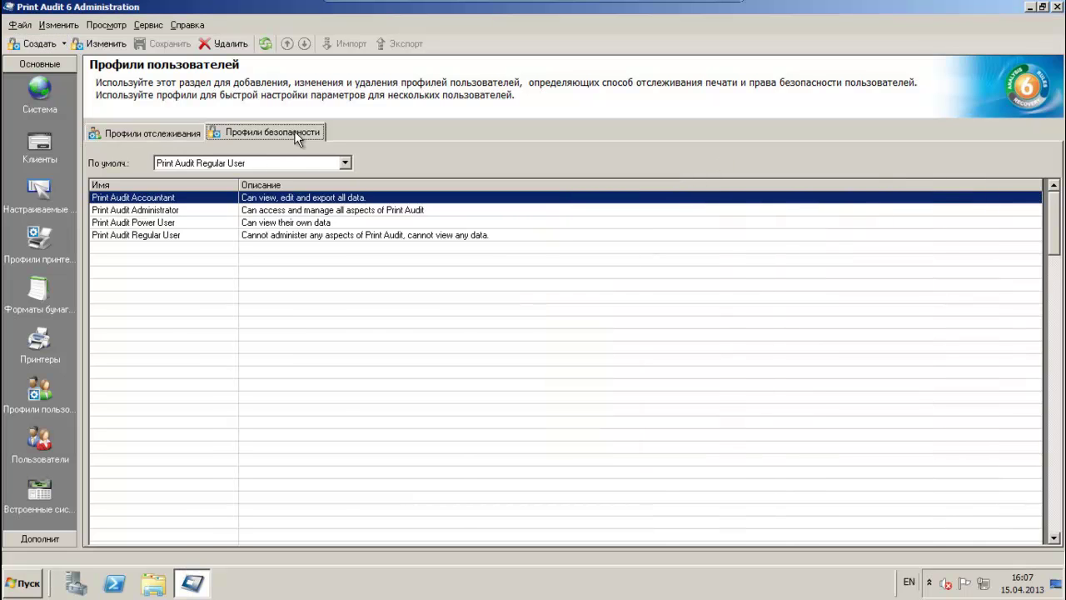
click(43, 44)
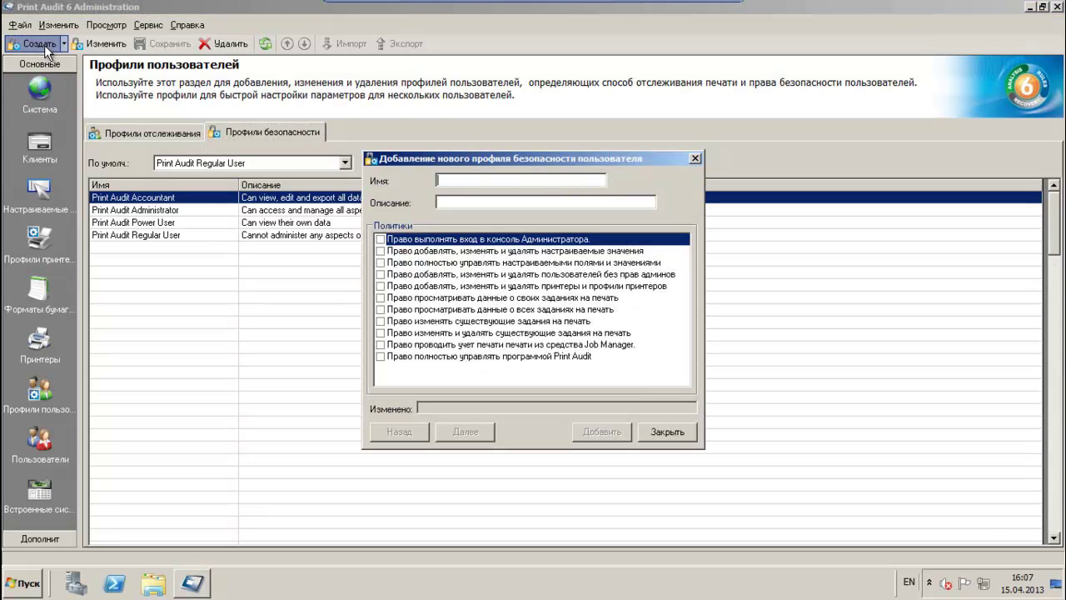
drag(430, 157, 417, 190)
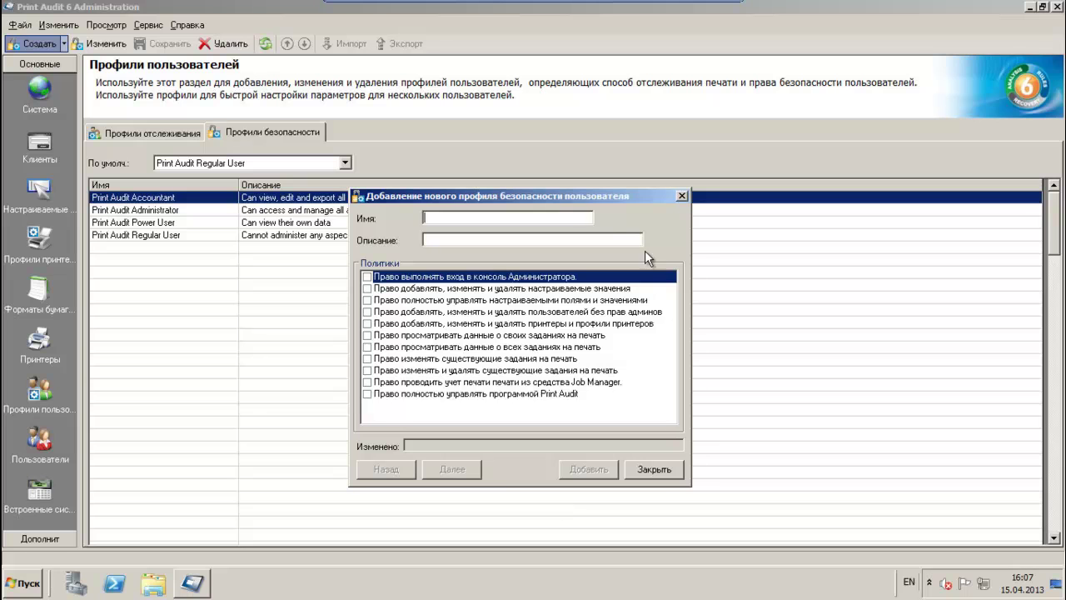
click(663, 472)
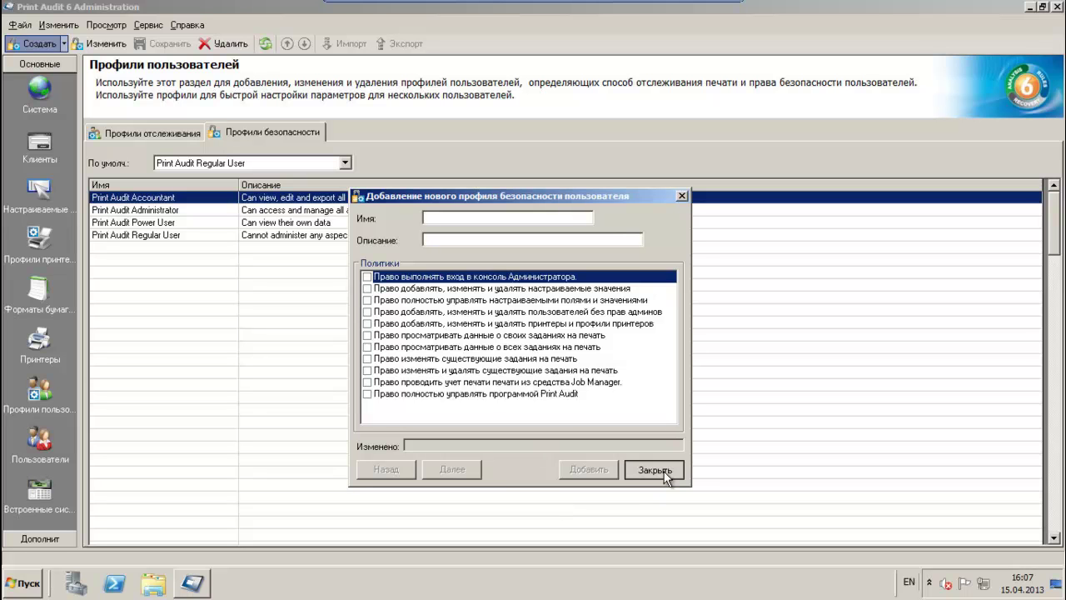
Step: Go to the user list (Пользователи) and open the Администратор account for editing
click(221, 309)
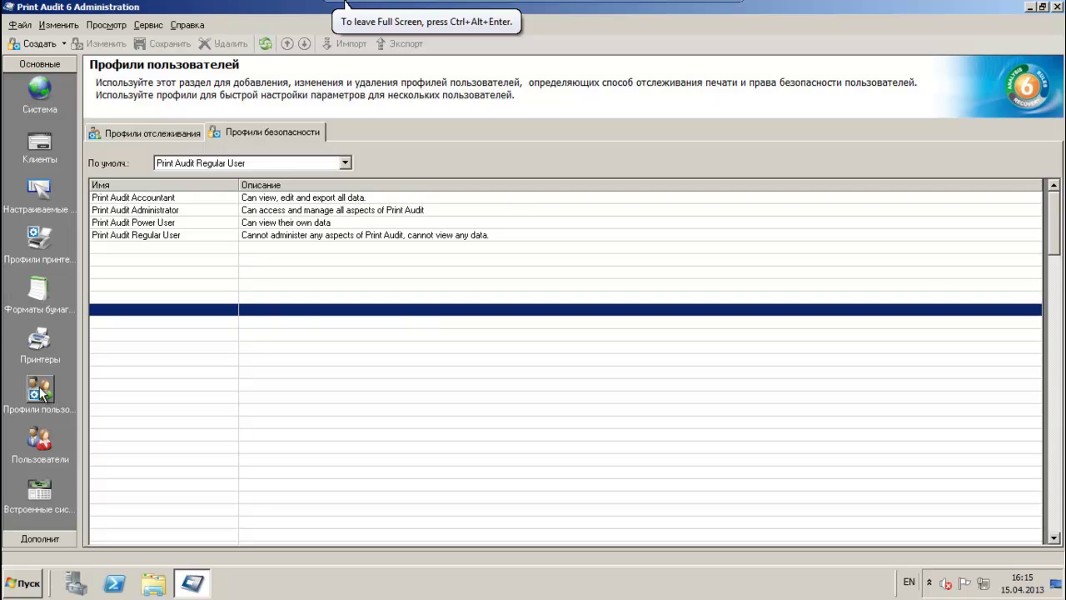
click(45, 438)
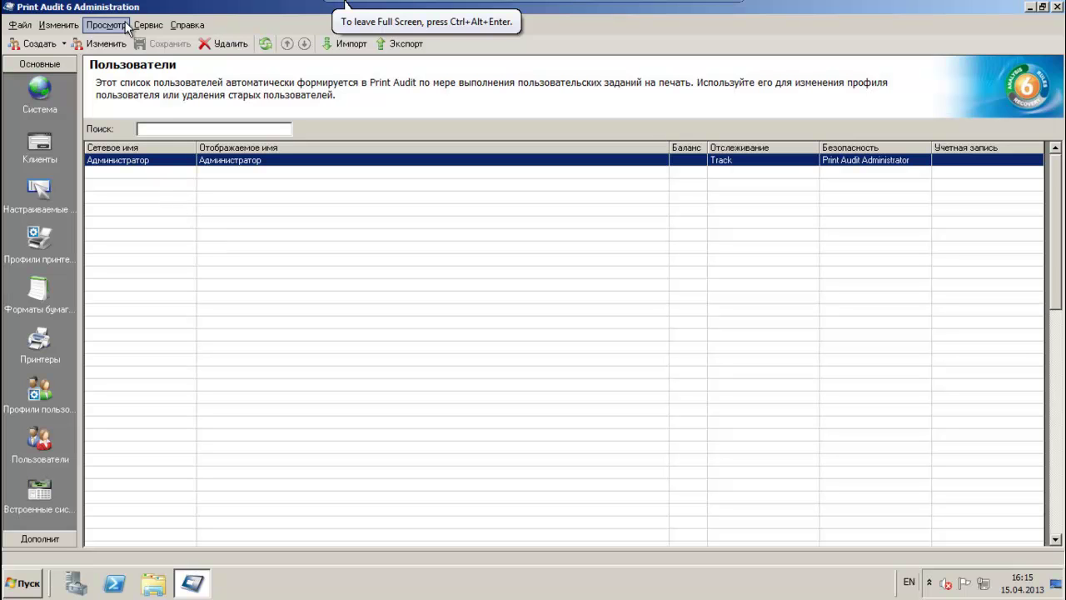
click(172, 173)
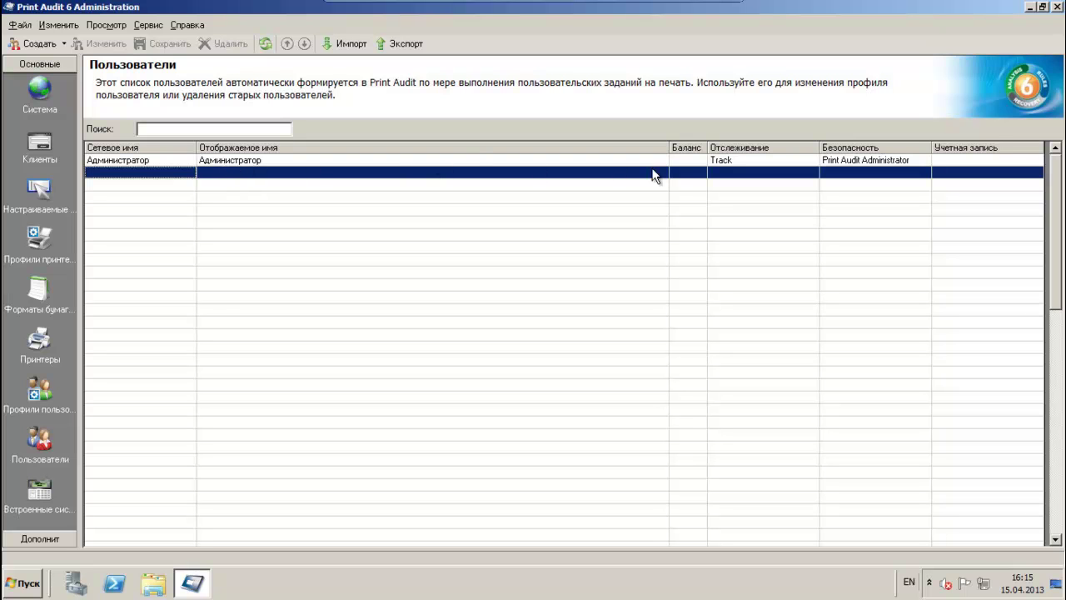
click(187, 186)
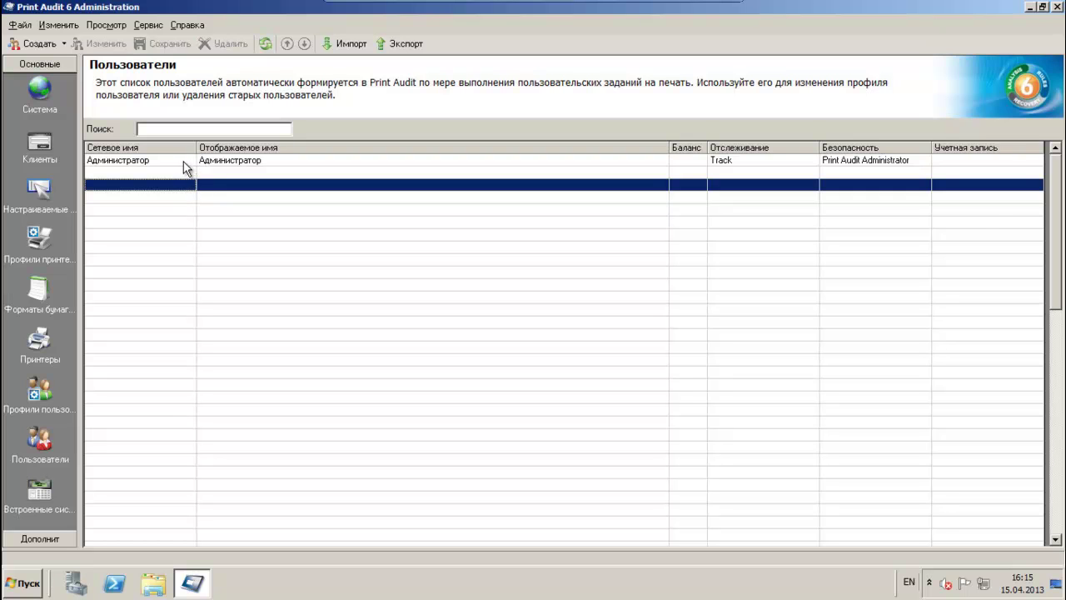
click(183, 161)
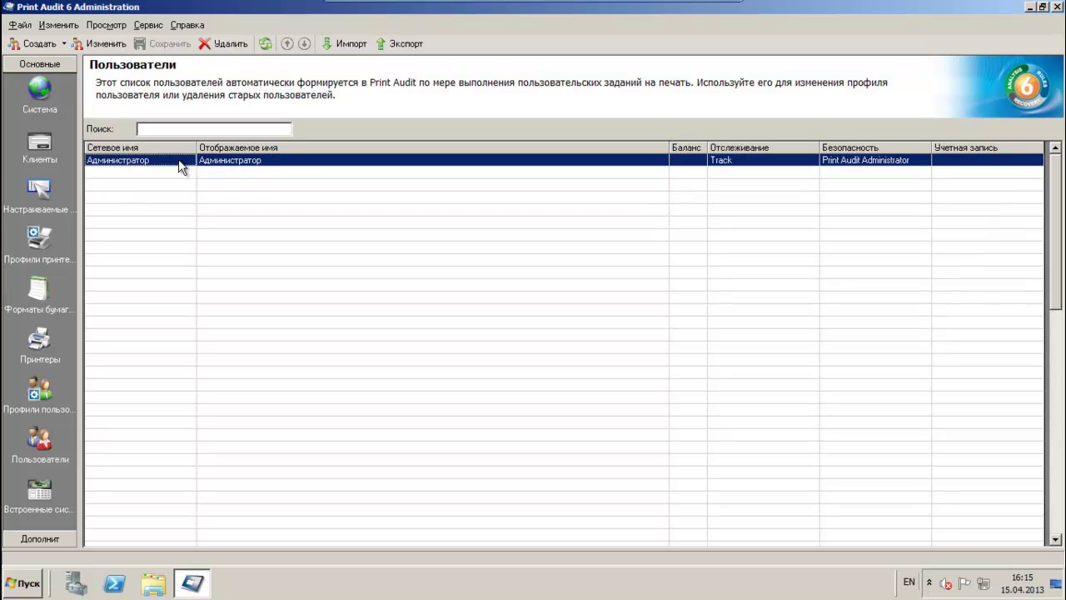
double_click(133, 158)
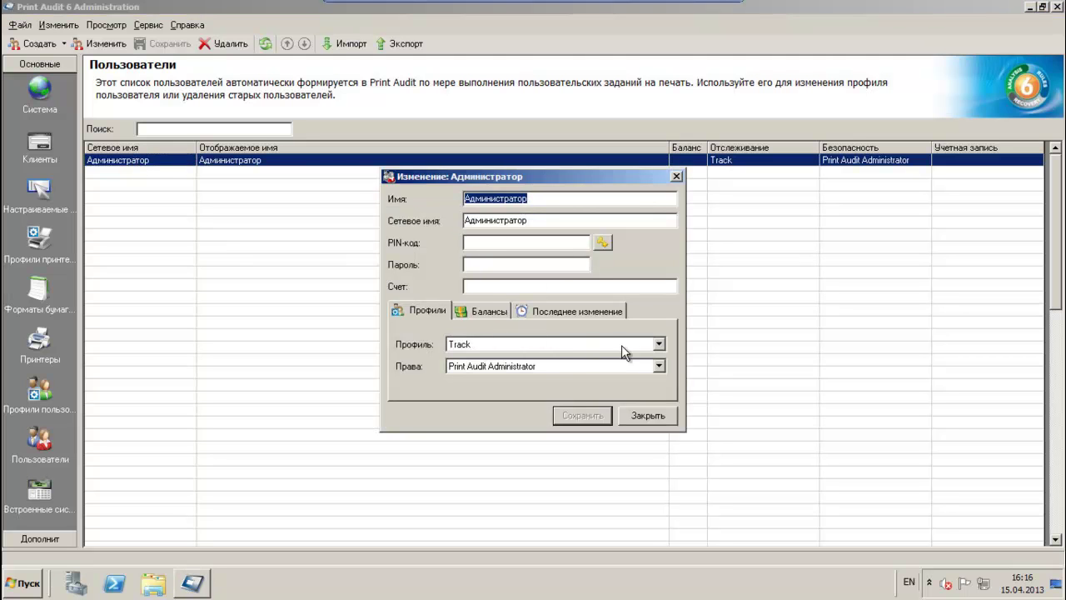
Step: Review the Профиль and Права choices for the Администратор account and close the form without changing them
click(659, 344)
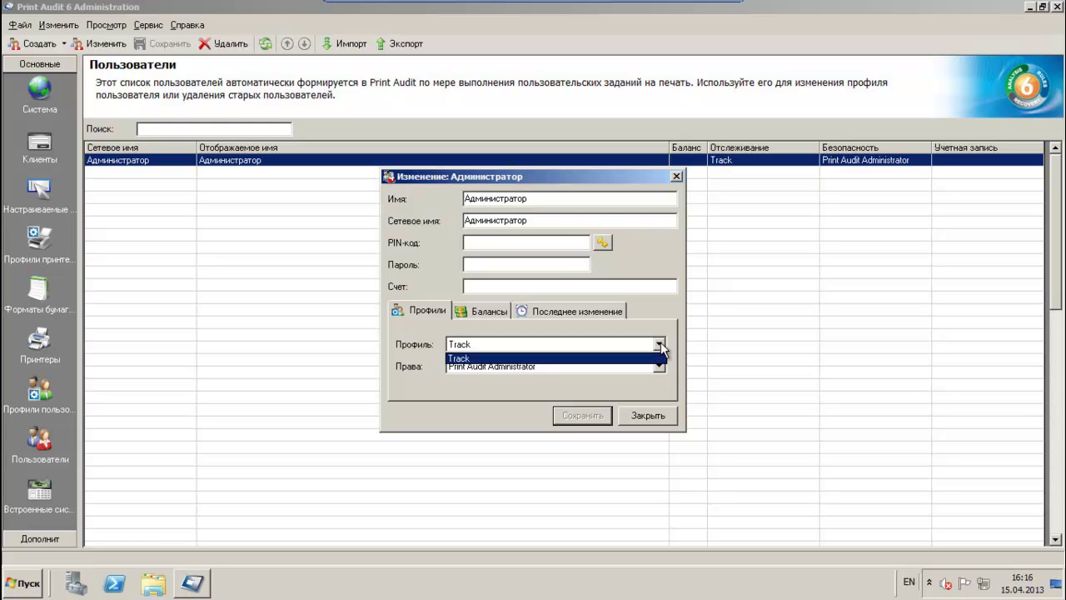
click(659, 345)
click(659, 367)
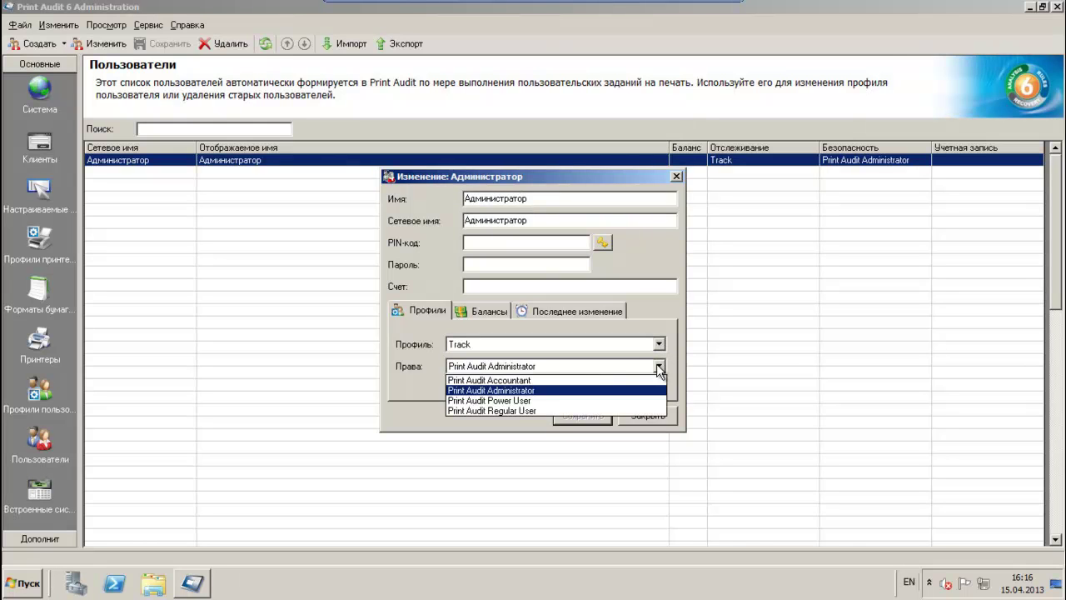
click(656, 363)
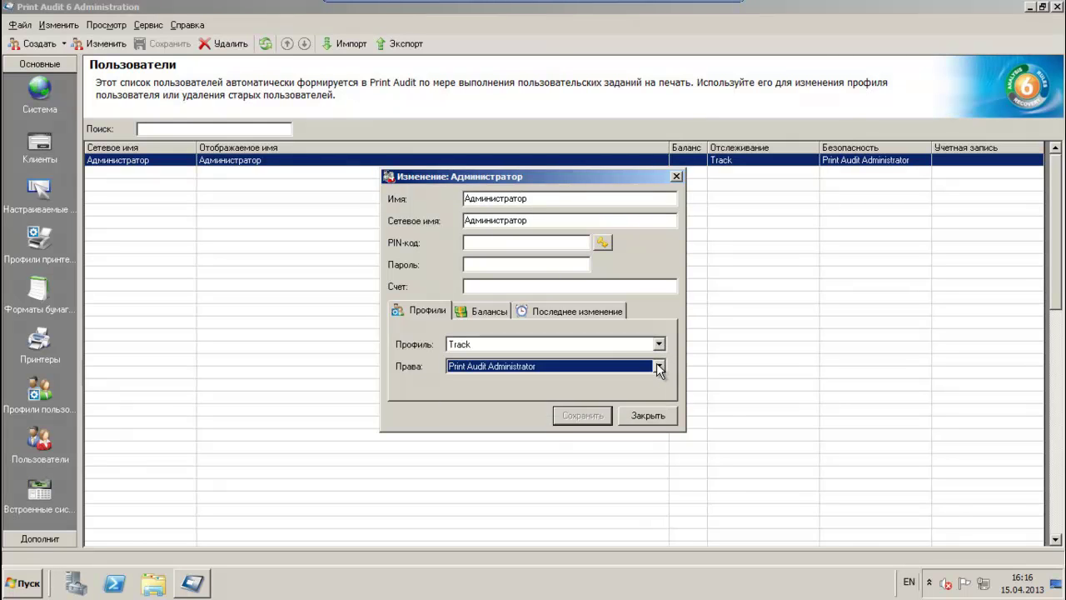
click(645, 409)
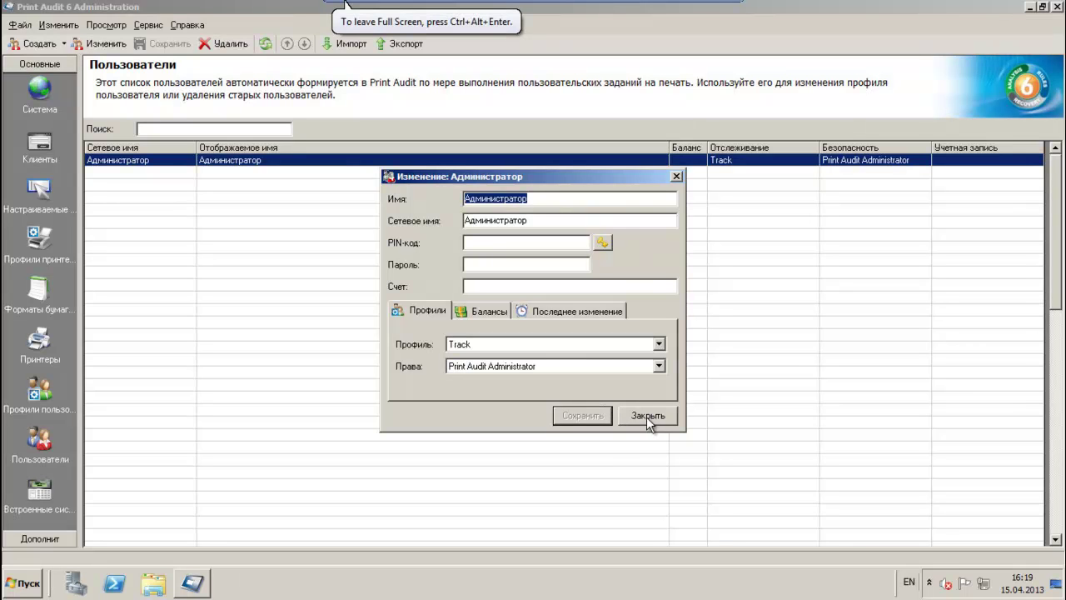
click(646, 416)
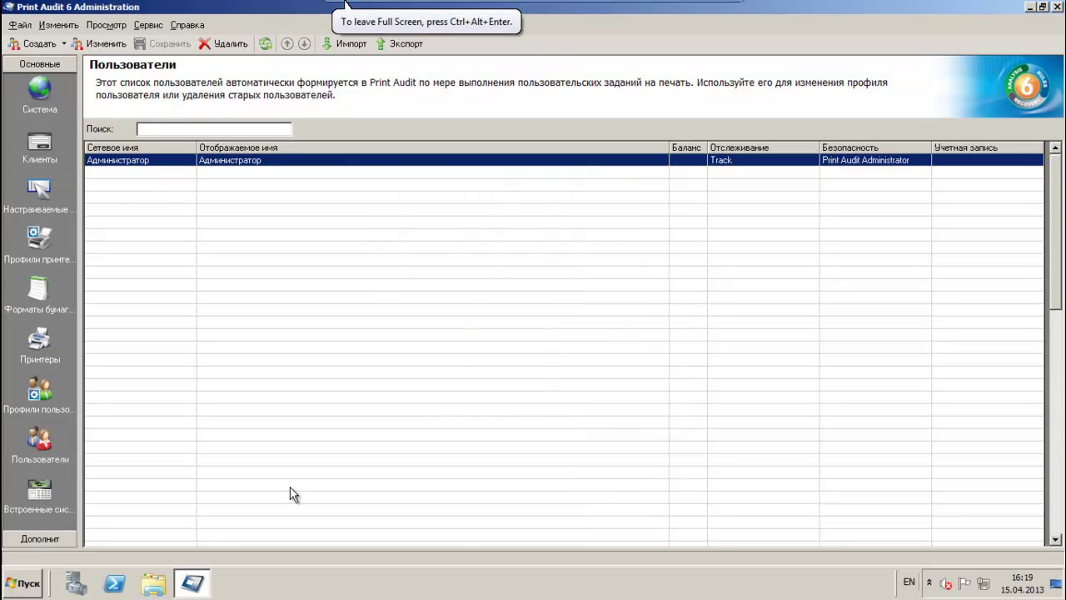
Step: Look through the additional settings (Дополнит): Приложения, Параметры сети and Правила печати
click(56, 538)
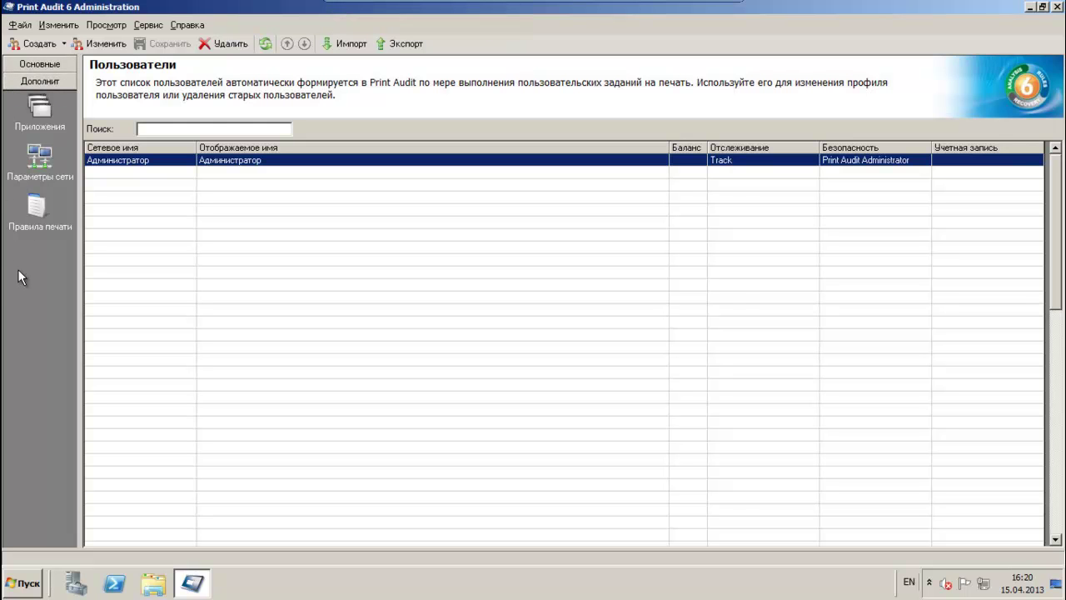
click(46, 112)
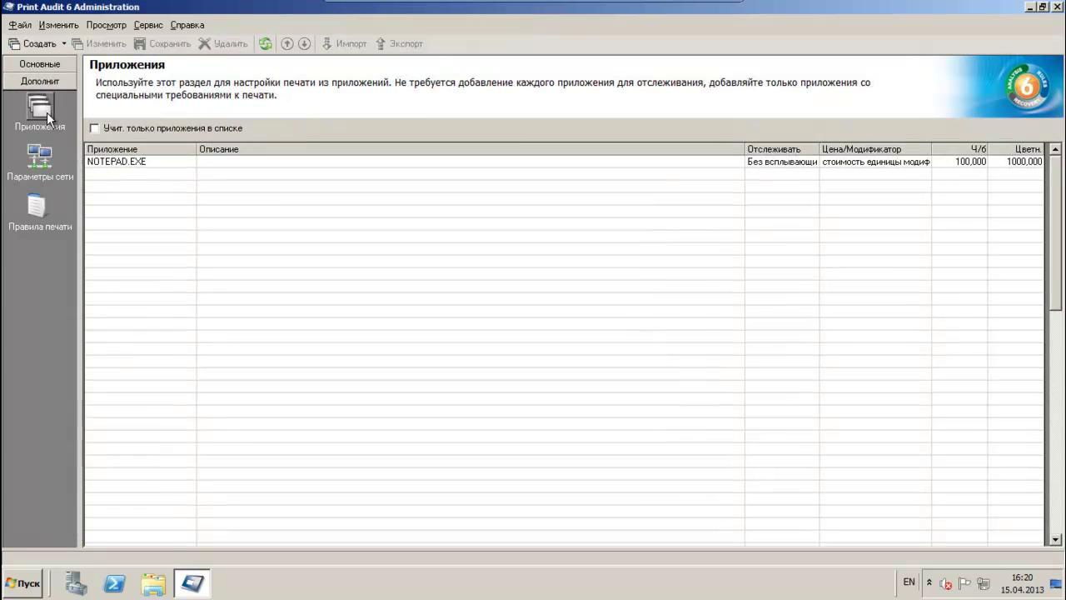
click(44, 160)
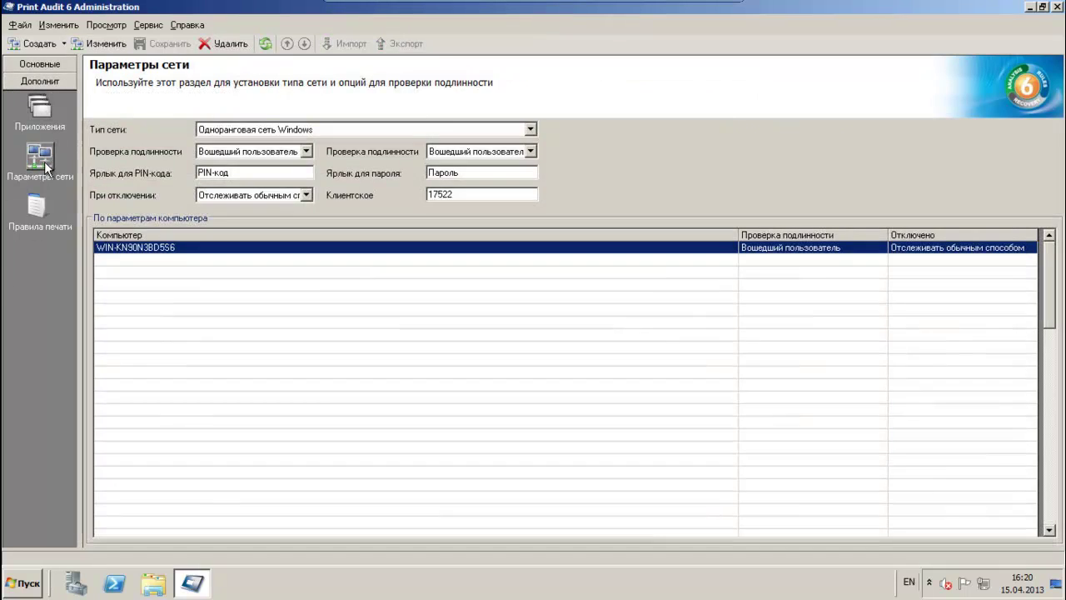
click(40, 208)
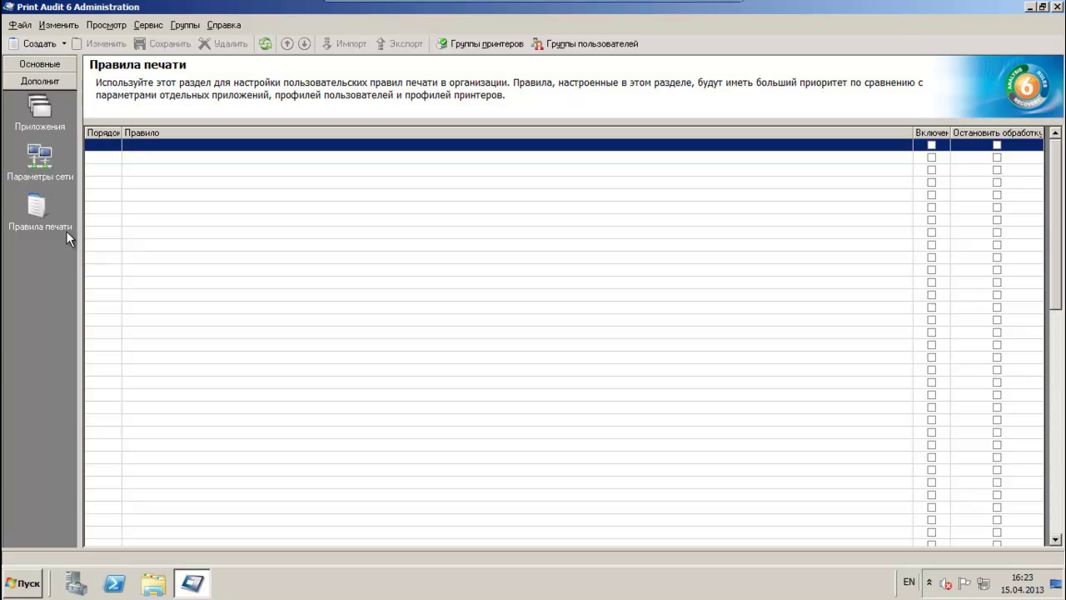
click(147, 221)
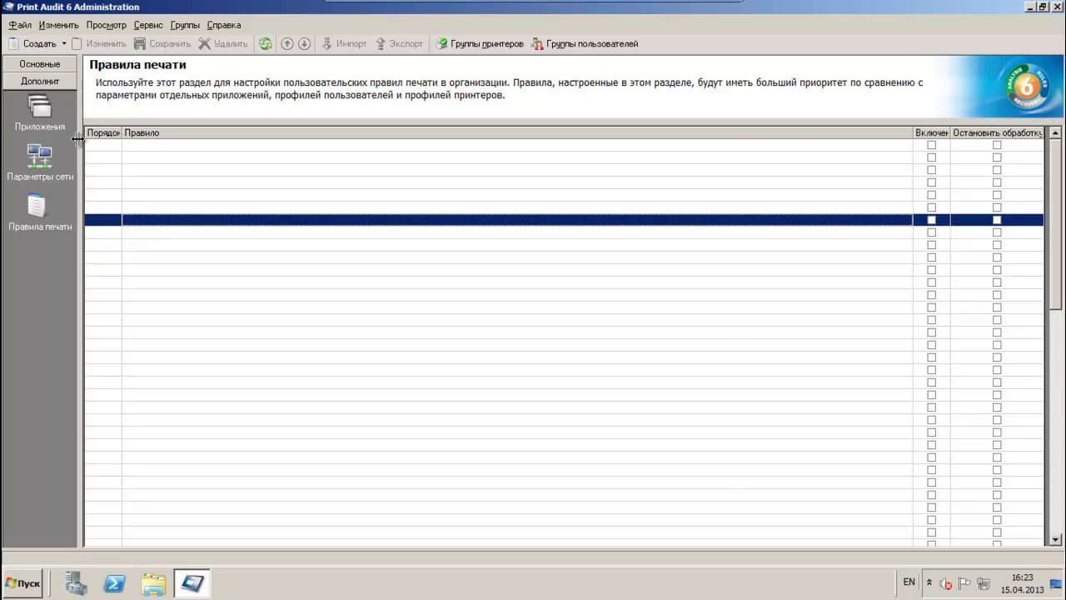
Step: Start a new application entry in Приложения and review its tracking modes, keeping Со всплывающими окнами
click(42, 114)
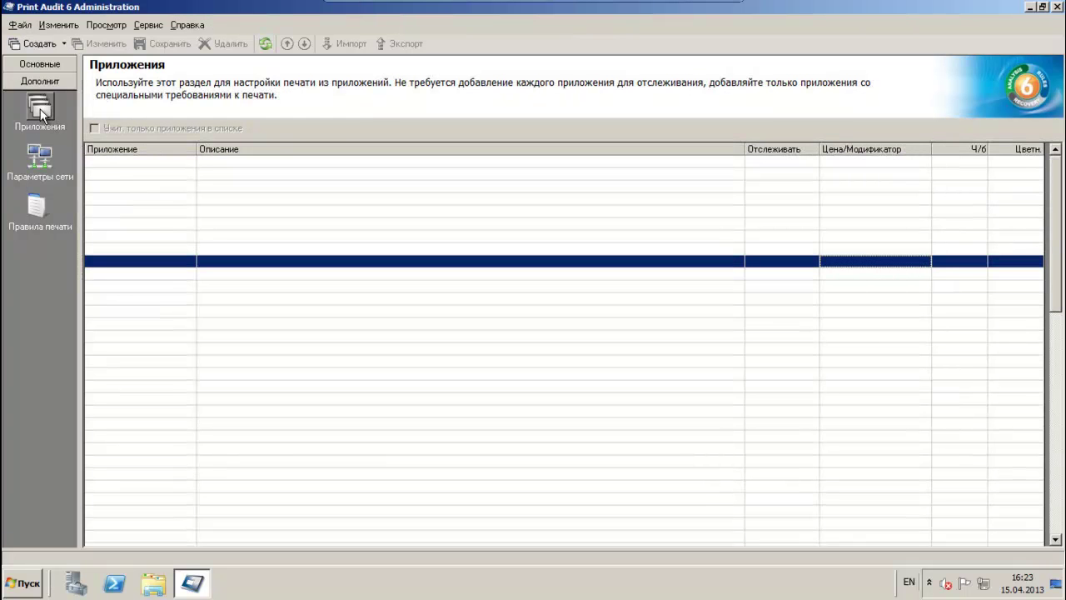
click(64, 44)
click(77, 67)
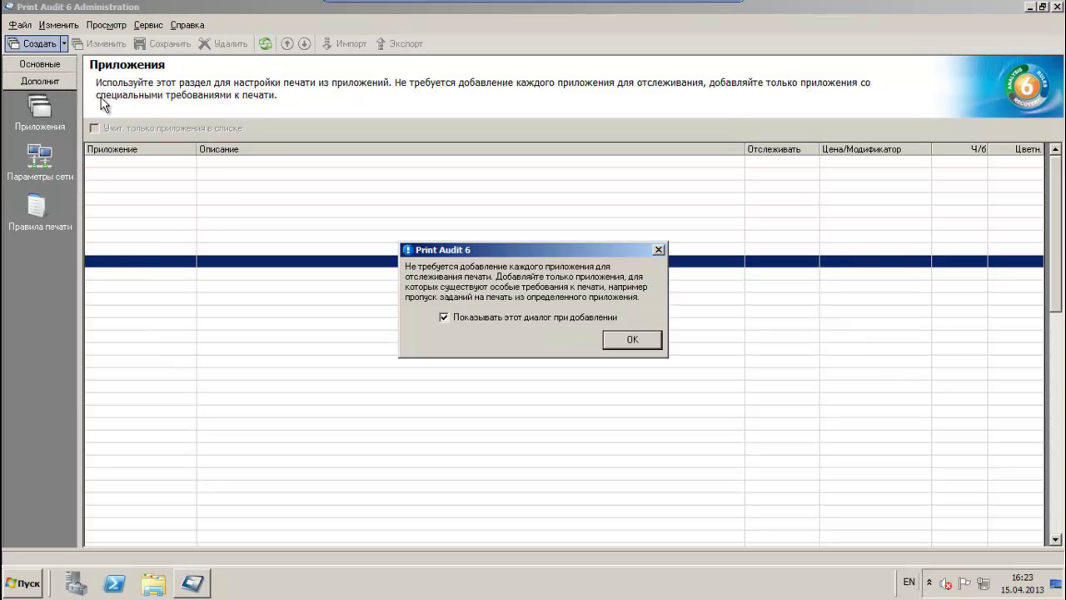
click(632, 339)
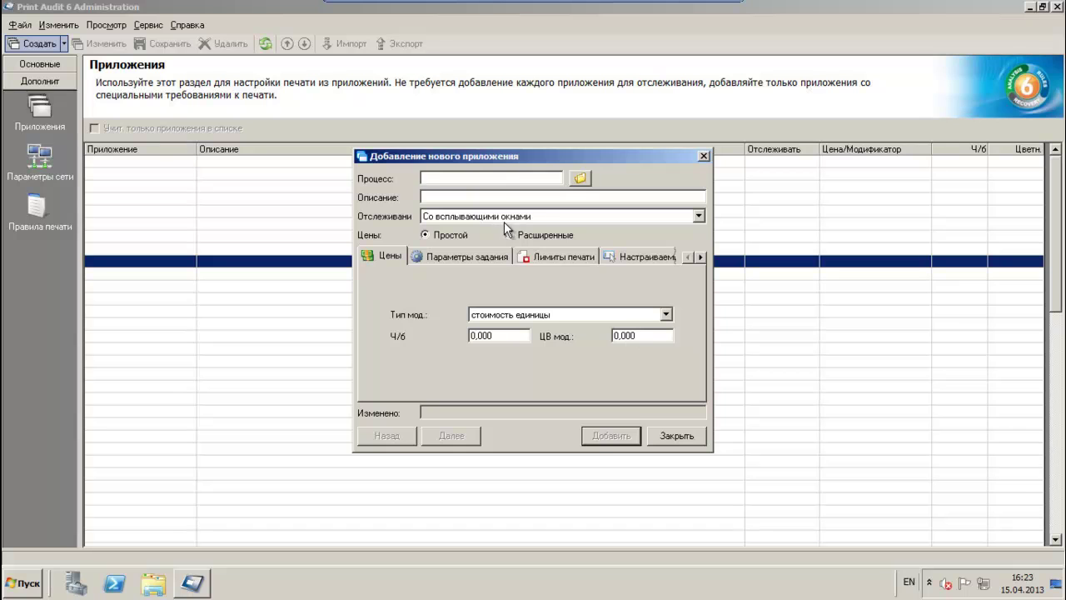
drag(503, 162, 471, 137)
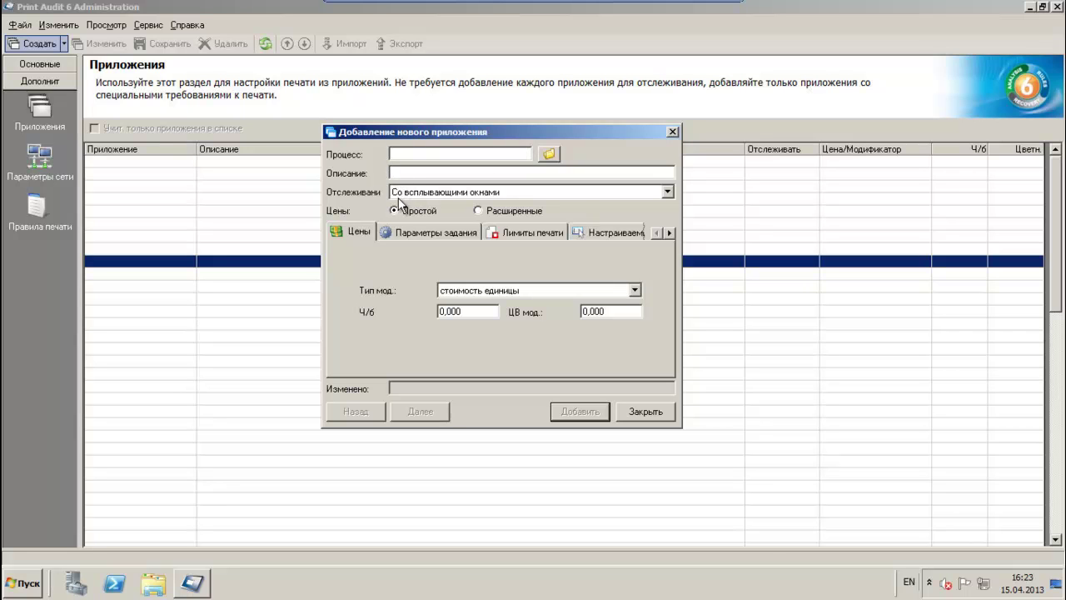
click(537, 192)
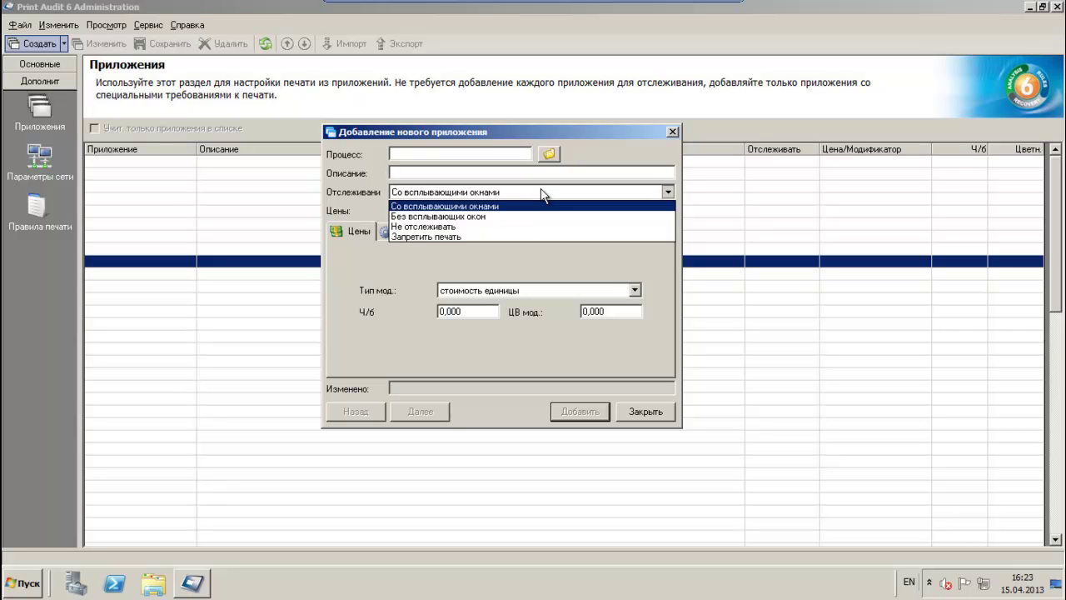
click(458, 207)
Step: Review the new application's price modifier types (Тип мод.) and colour options (Цветн.), keeping стоимость единицы and Разрешить цветную и ч/б печать
click(561, 290)
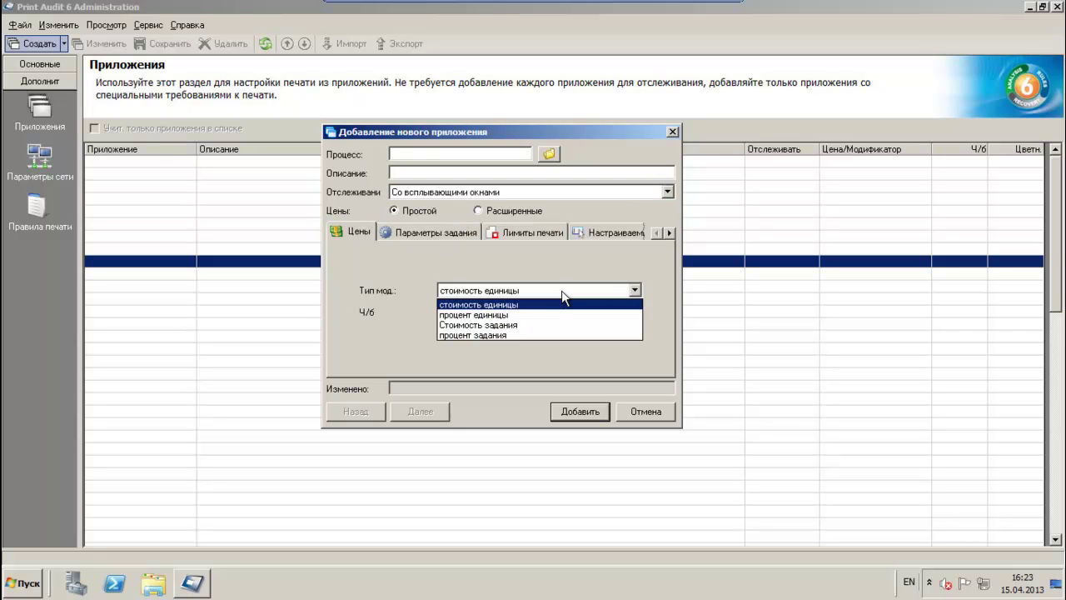
click(563, 294)
click(453, 232)
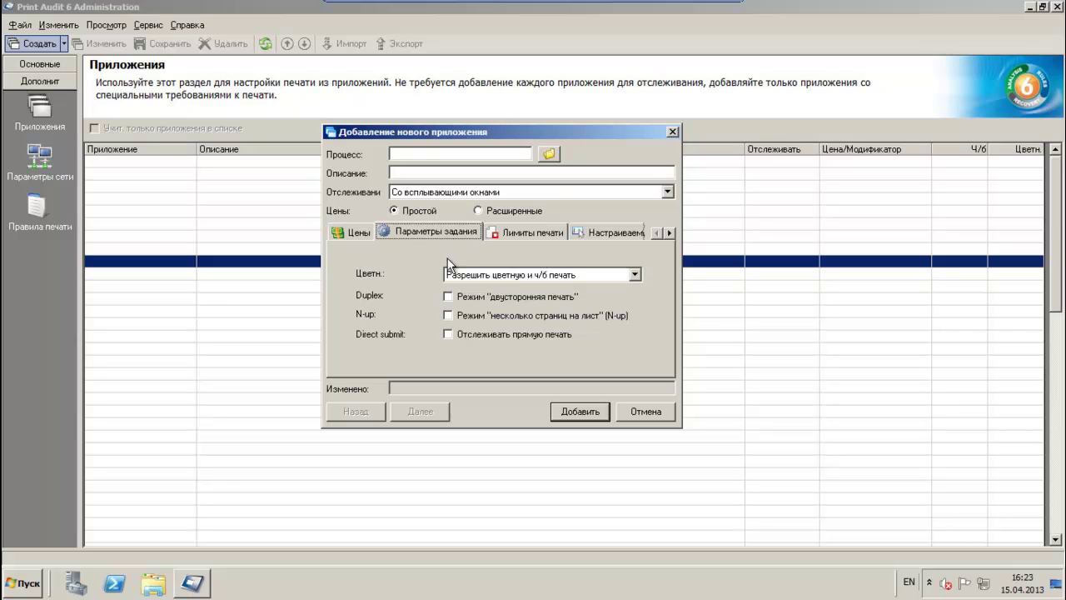
click(514, 280)
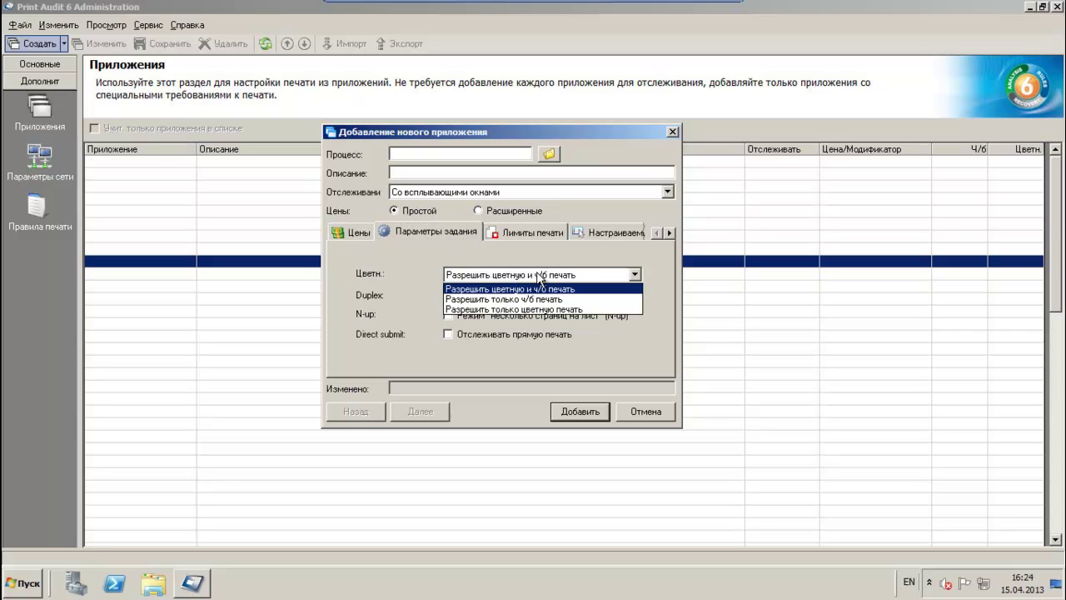
click(531, 288)
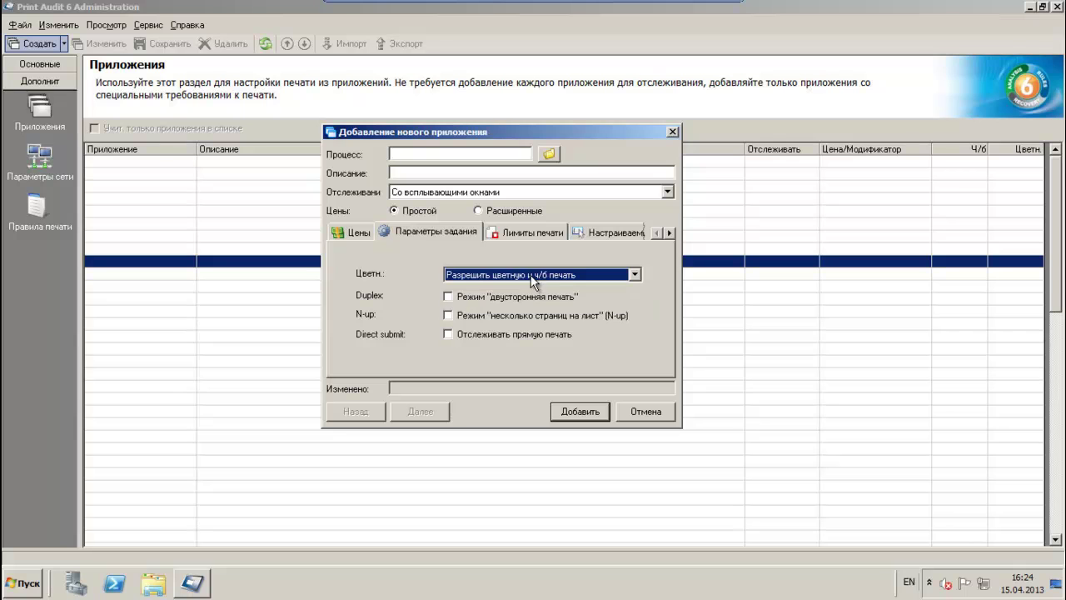
Step: Examine the form for adding a print limit (Лимиты печати) and close the new application form without adding anything
click(531, 234)
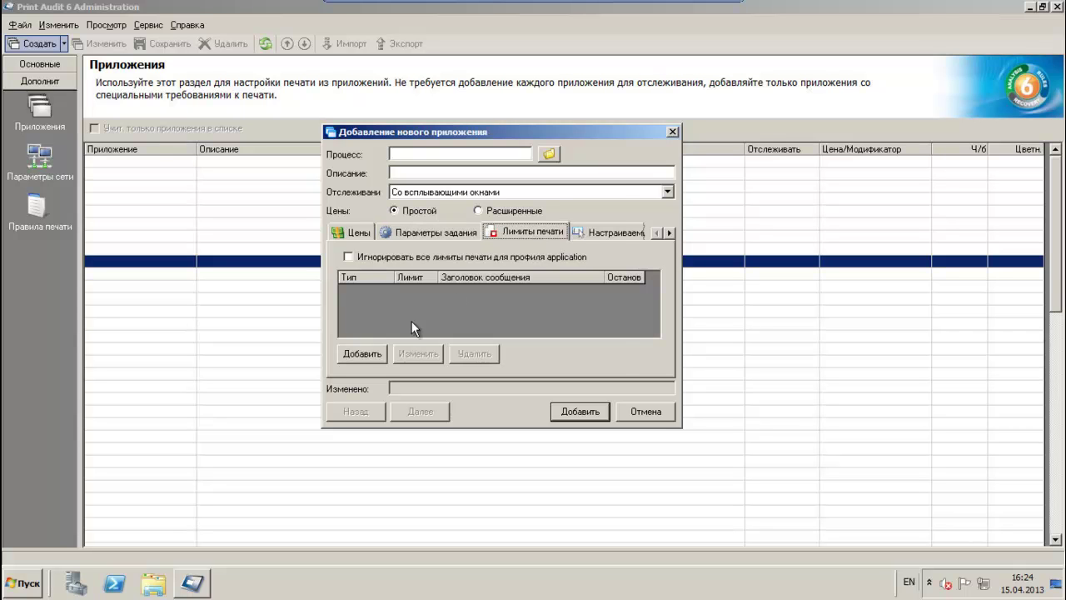
click(362, 353)
click(522, 365)
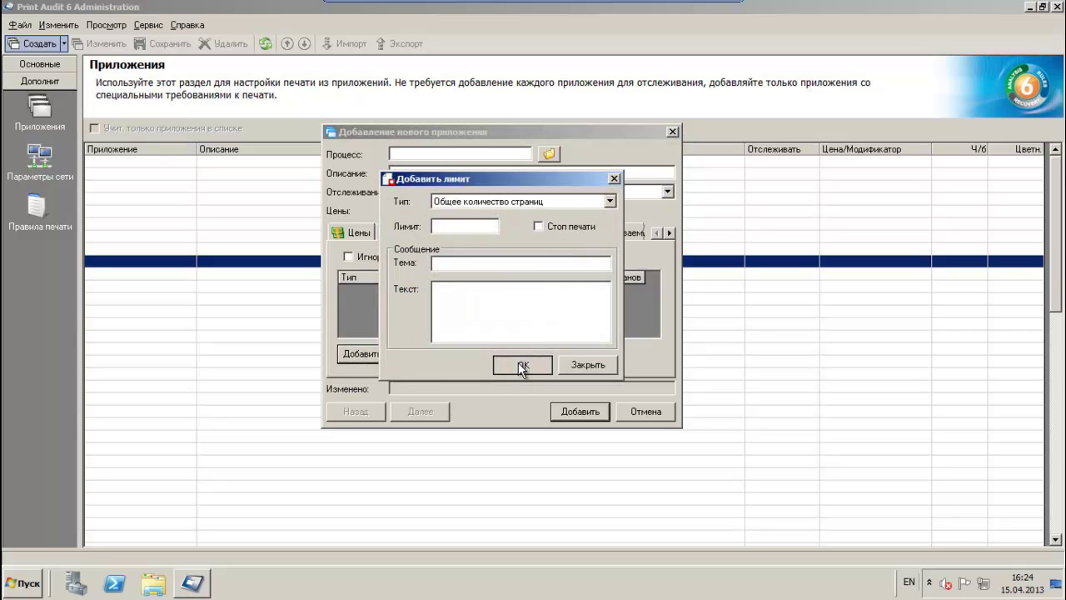
click(656, 336)
click(576, 366)
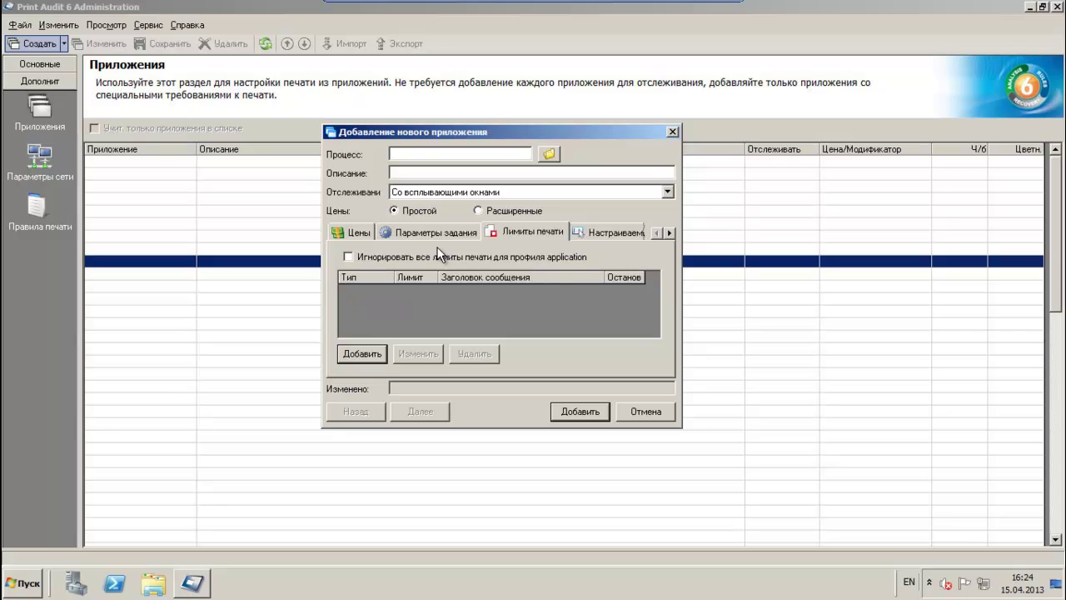
click(634, 414)
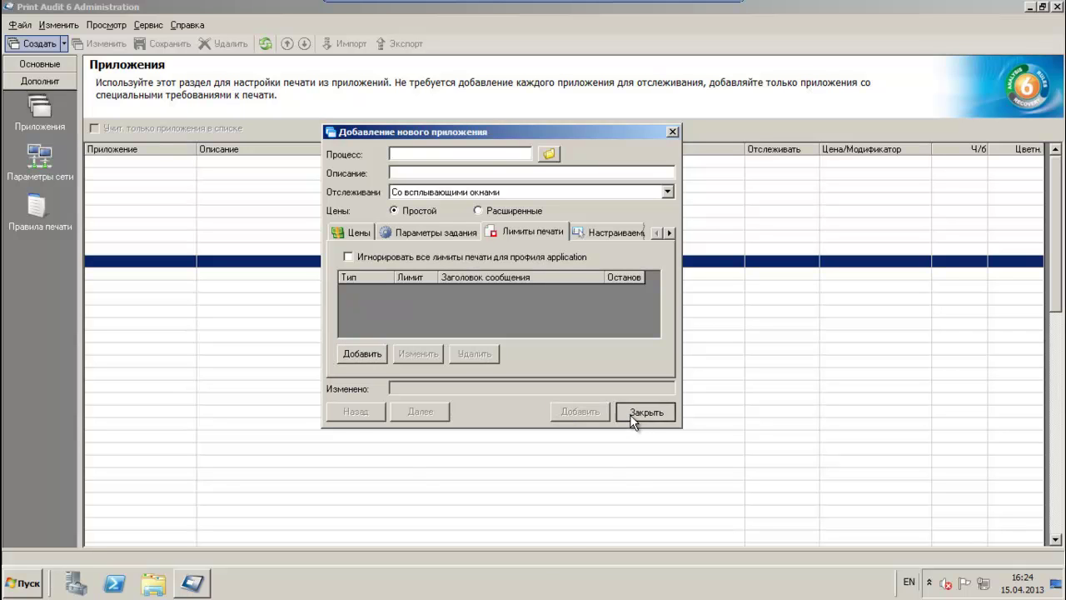
click(630, 413)
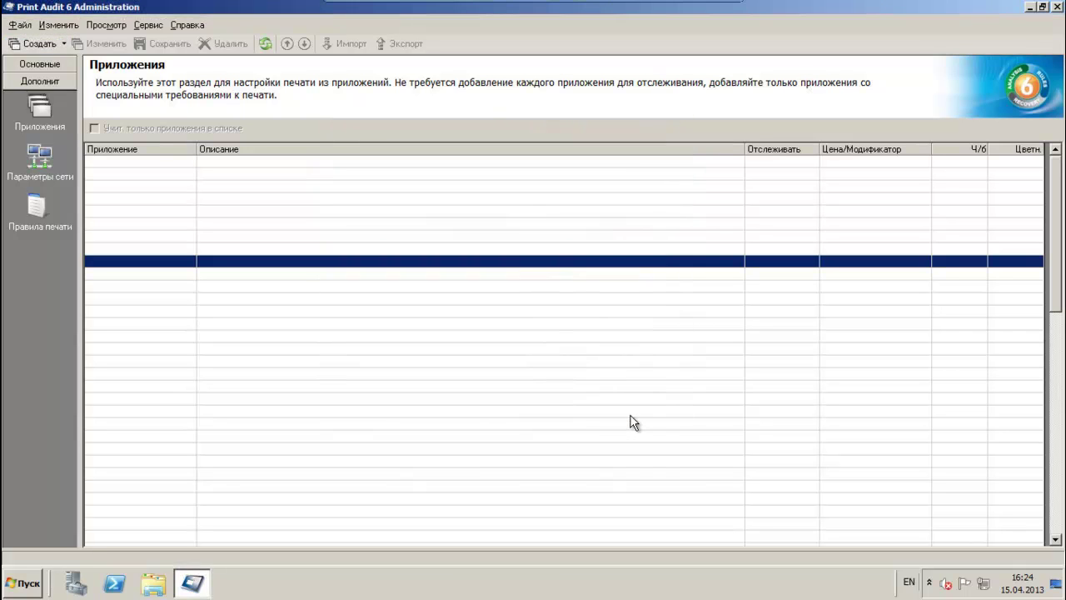
Step: Review the network types (Тип сети) offered in Параметры сети without changing the selection, and open Правила печати
click(46, 169)
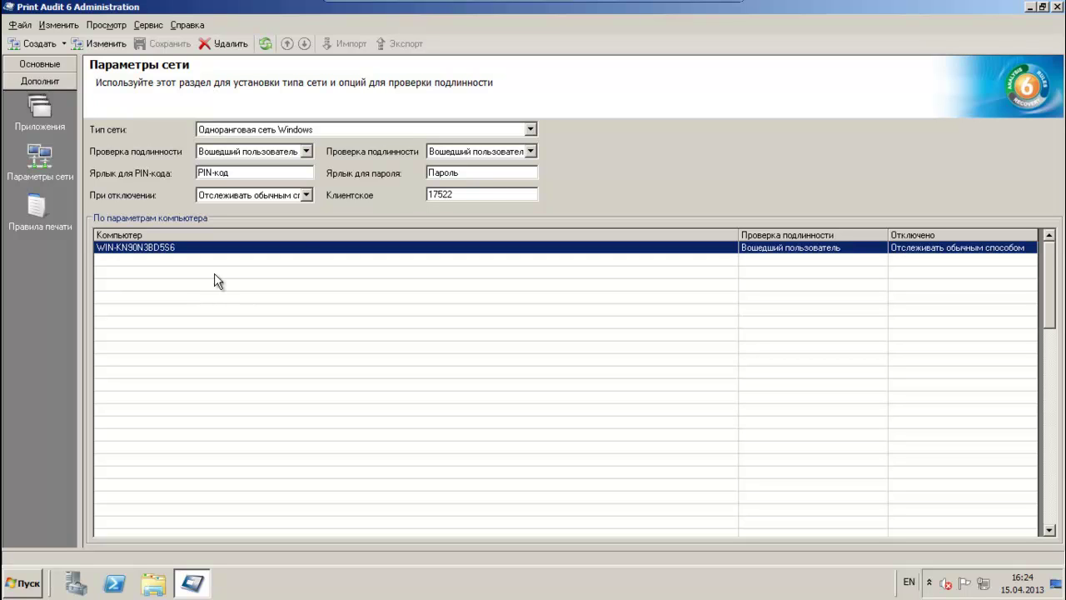
click(532, 129)
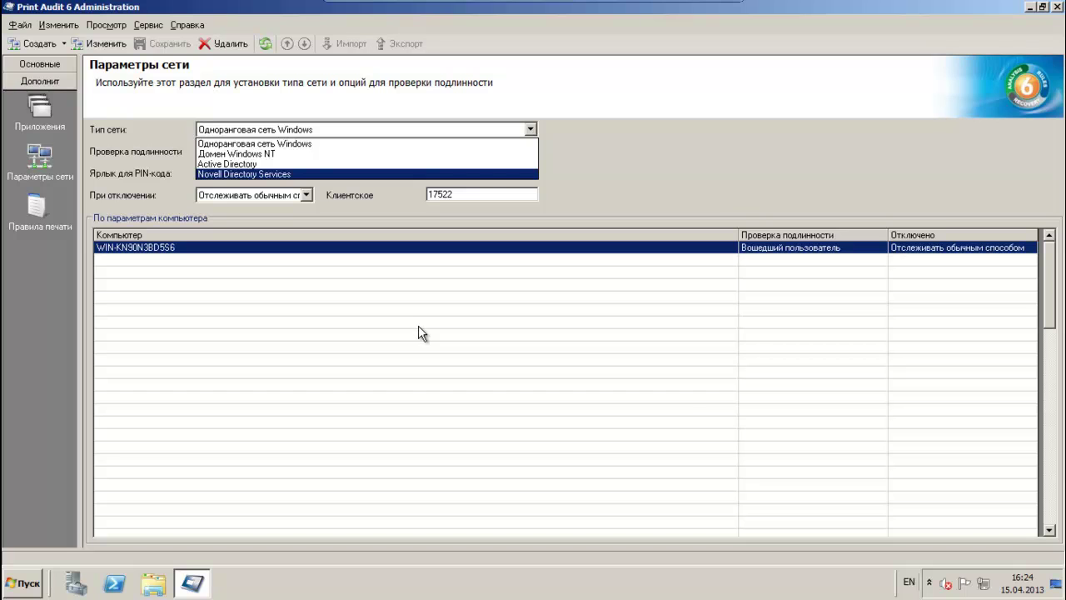
click(569, 210)
click(396, 272)
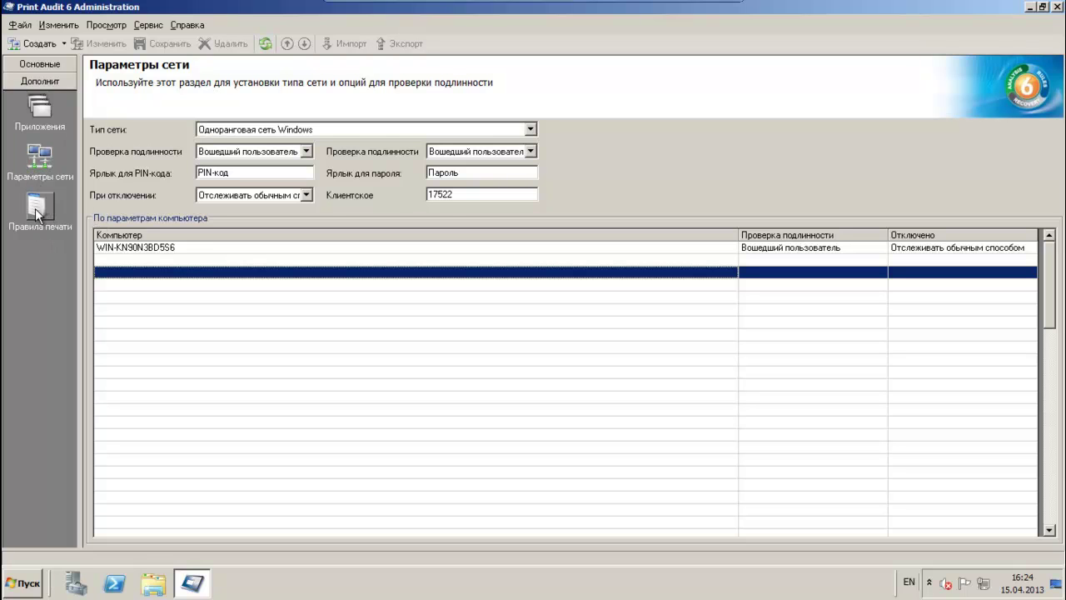
click(241, 248)
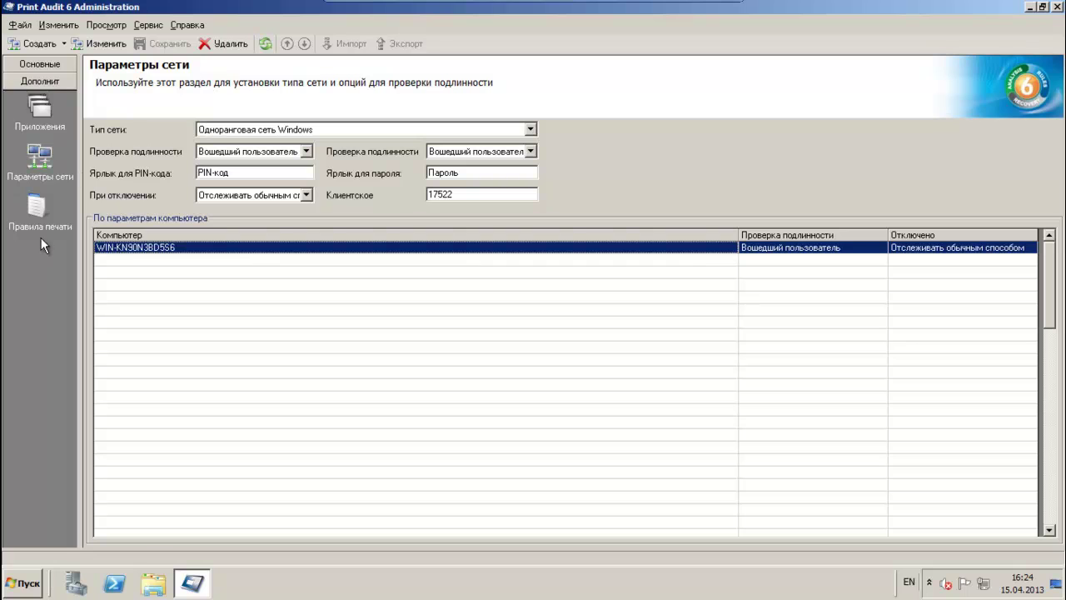
click(48, 208)
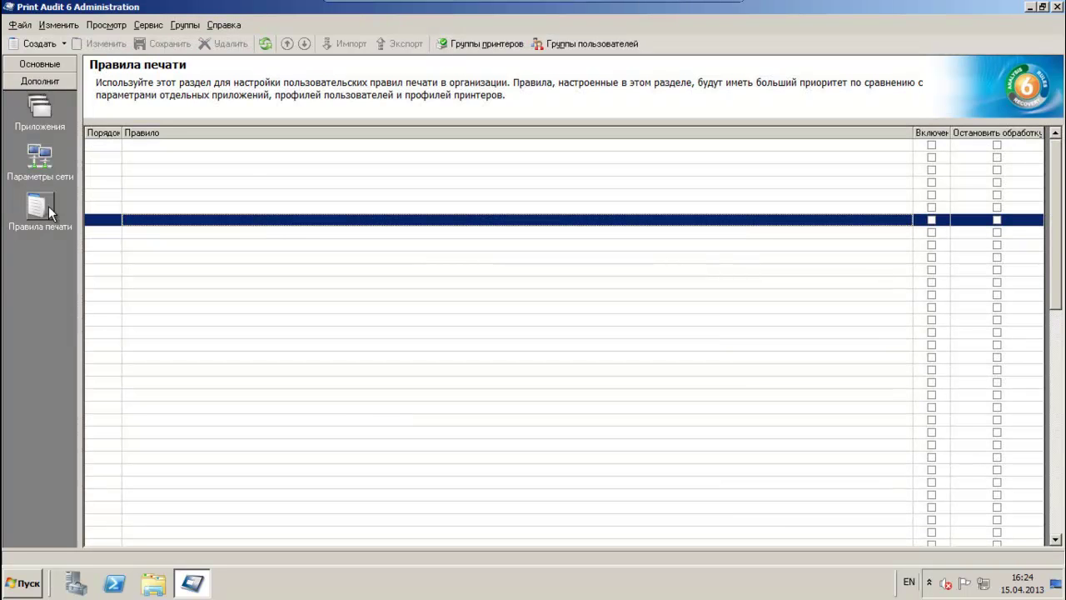
Step: Start a new custom print rule (Настраиваемые правила) named 12, keeping Выполнить at Первым
click(229, 148)
click(165, 186)
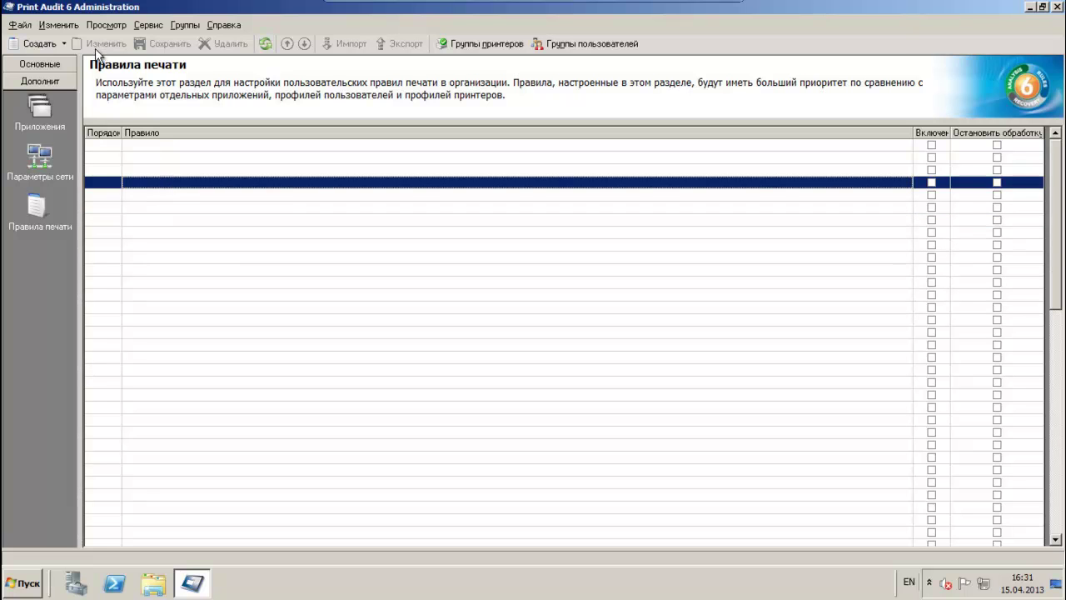
click(109, 143)
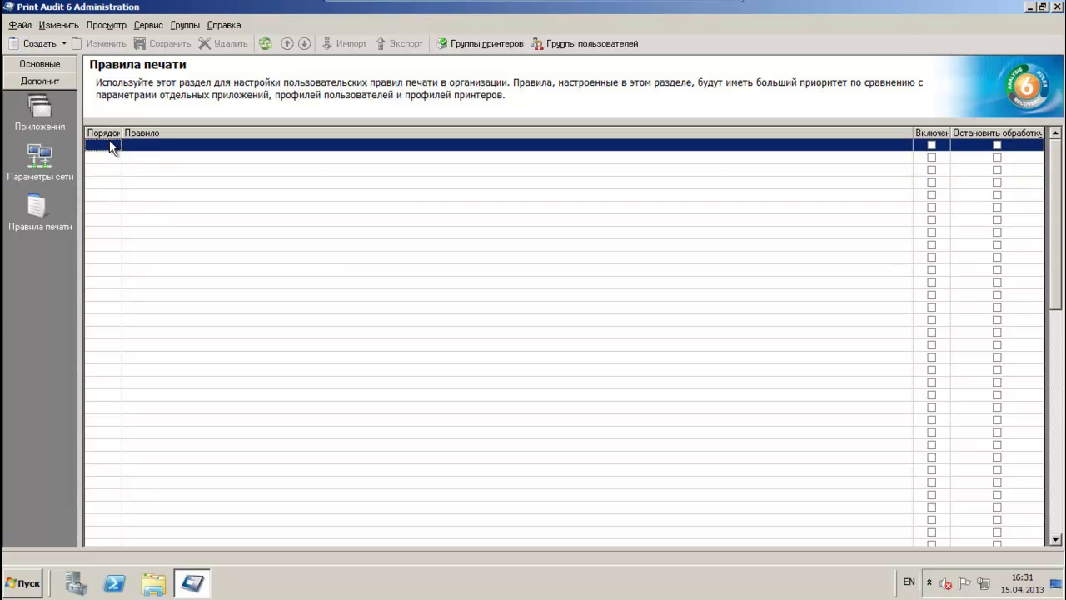
click(64, 44)
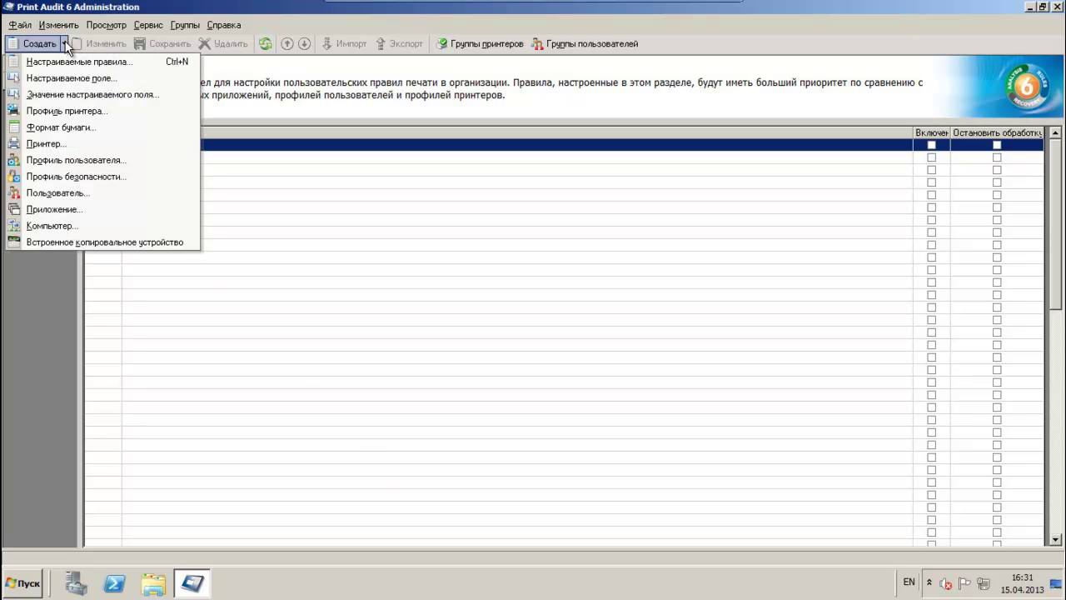
click(58, 62)
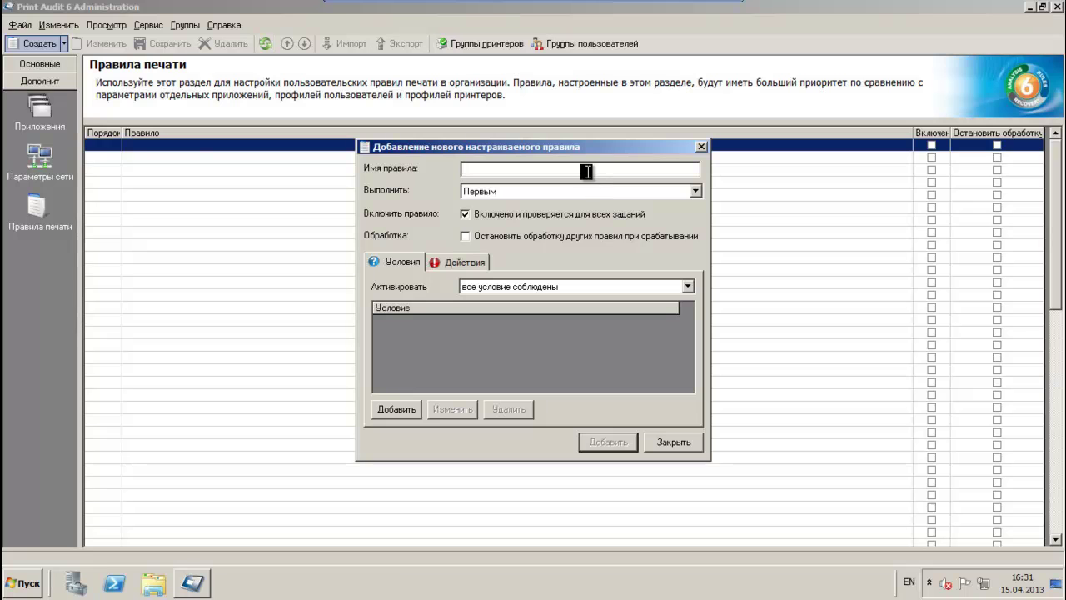
text(12)
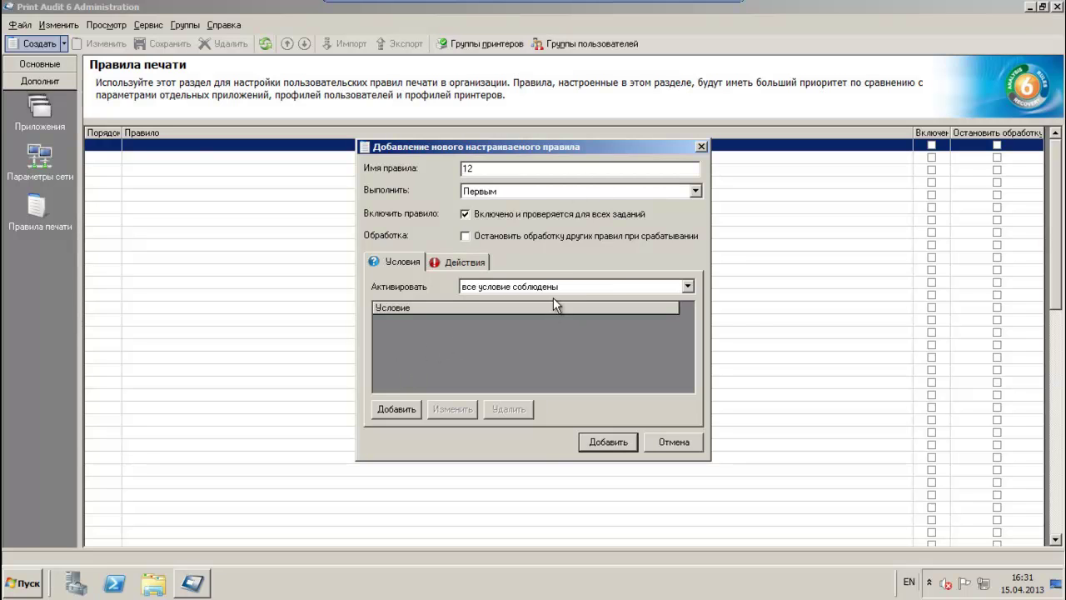
click(551, 190)
click(550, 191)
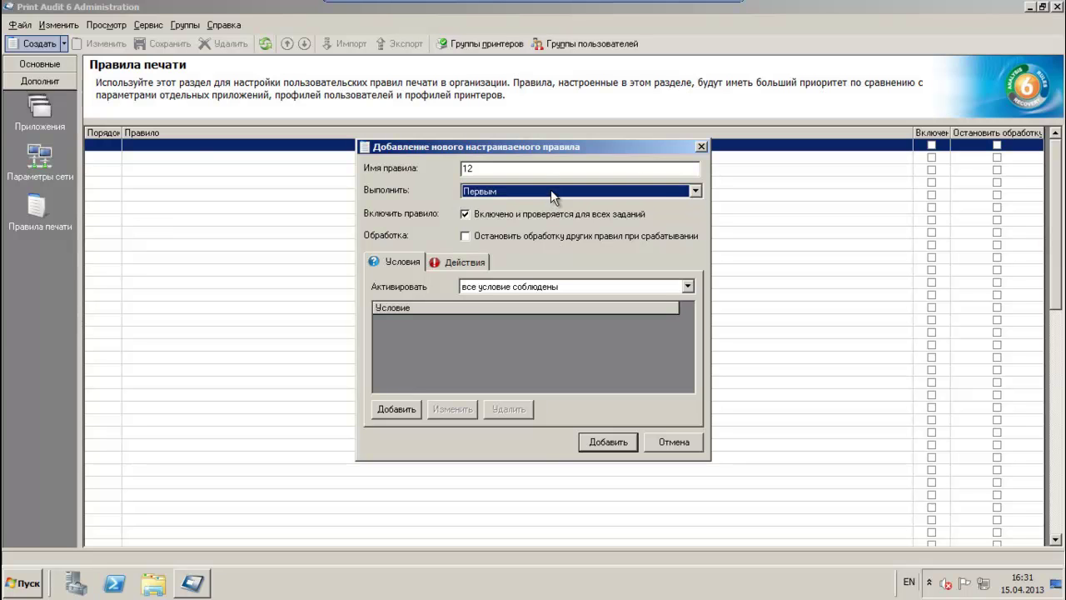
Step: Review the condition types offered for rule 12 and add the condition Пользователь является with an empty value
click(406, 409)
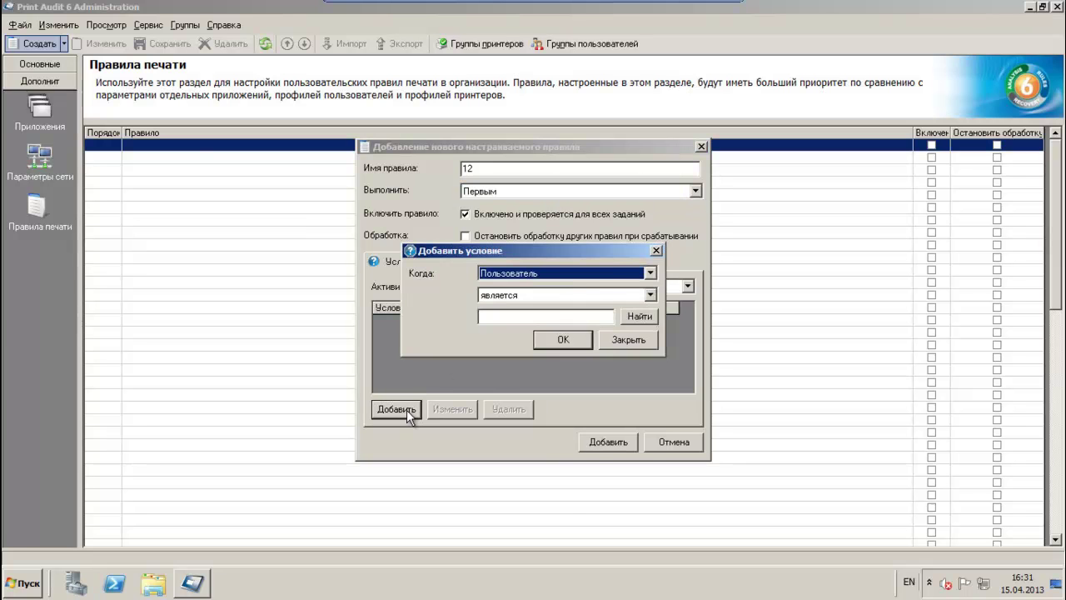
click(613, 273)
click(613, 273)
click(598, 295)
click(596, 310)
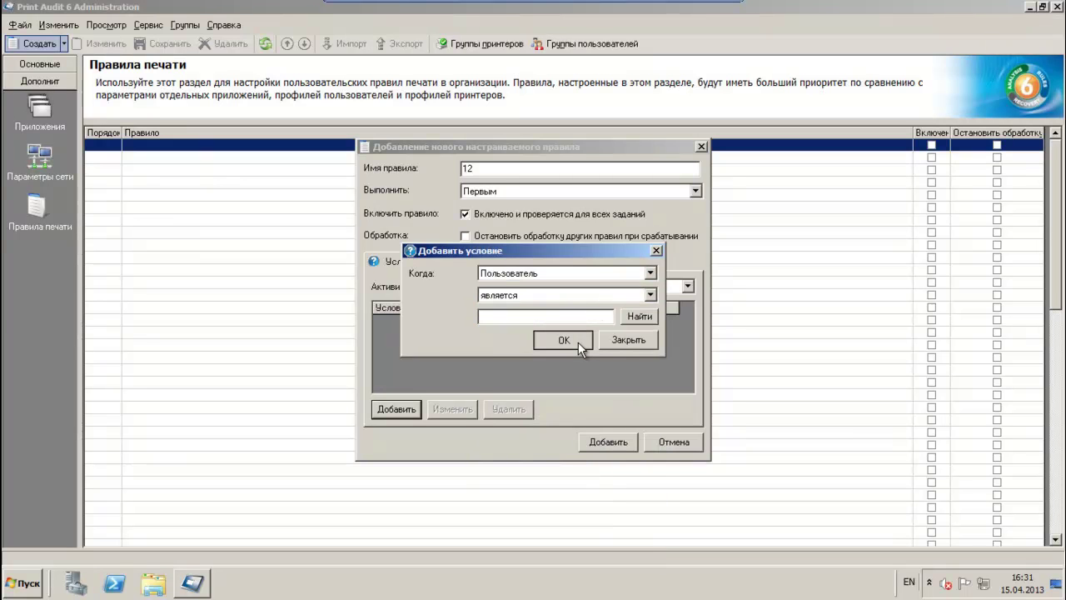
click(589, 272)
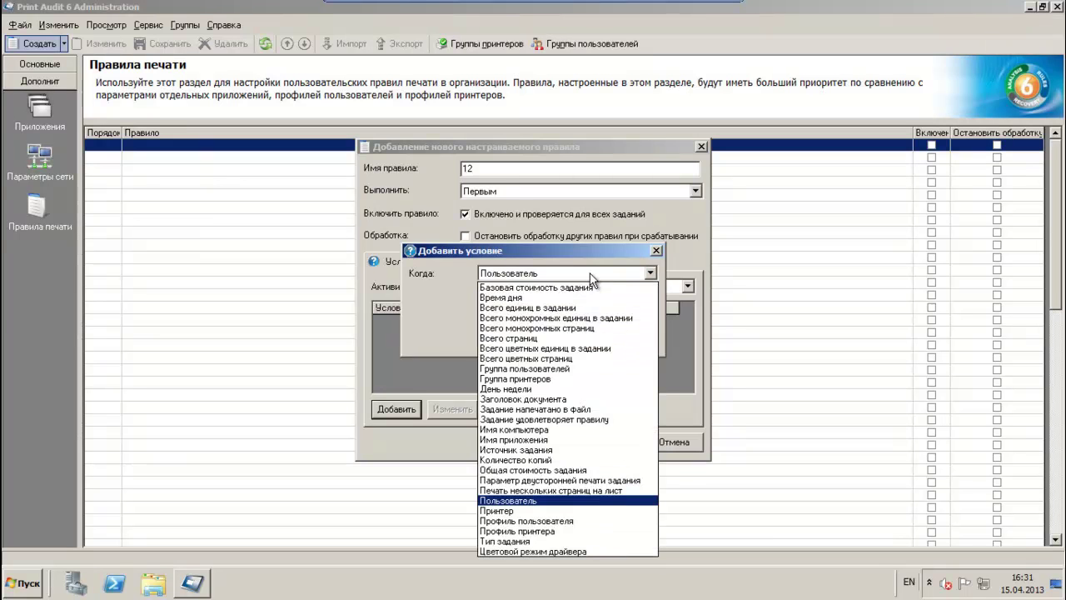
click(456, 277)
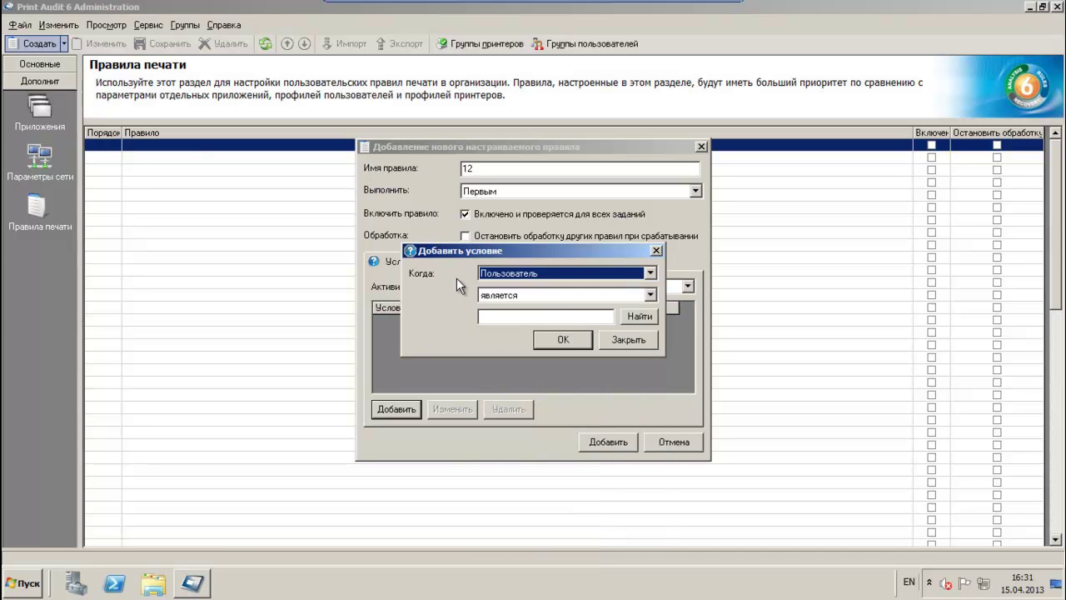
click(564, 340)
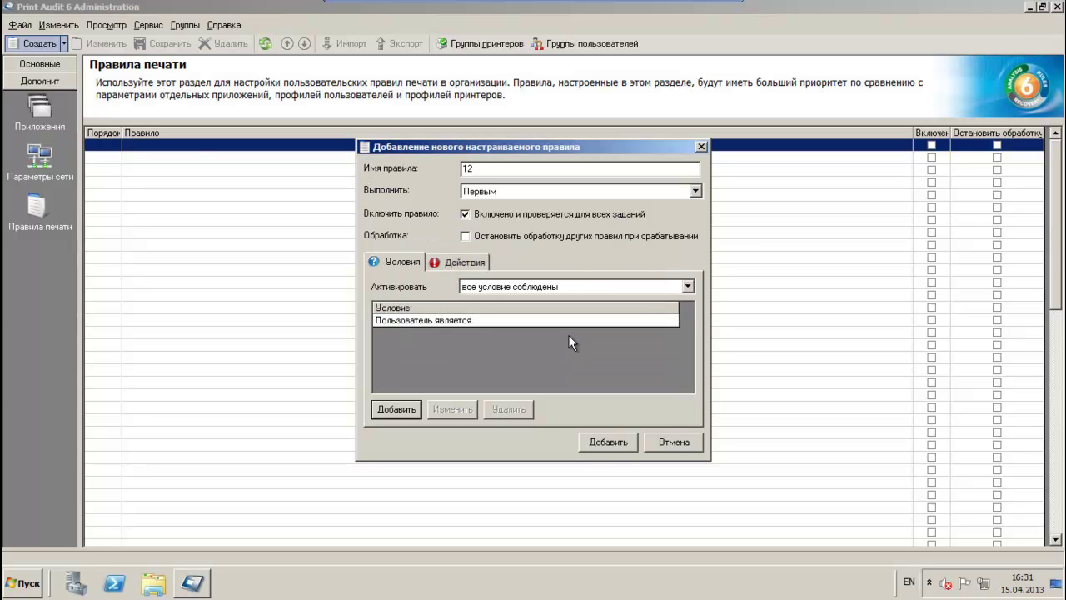
Step: Review the actions available for rule 12, including the Установить профиль стоимости options, and cancel the new rule
click(473, 265)
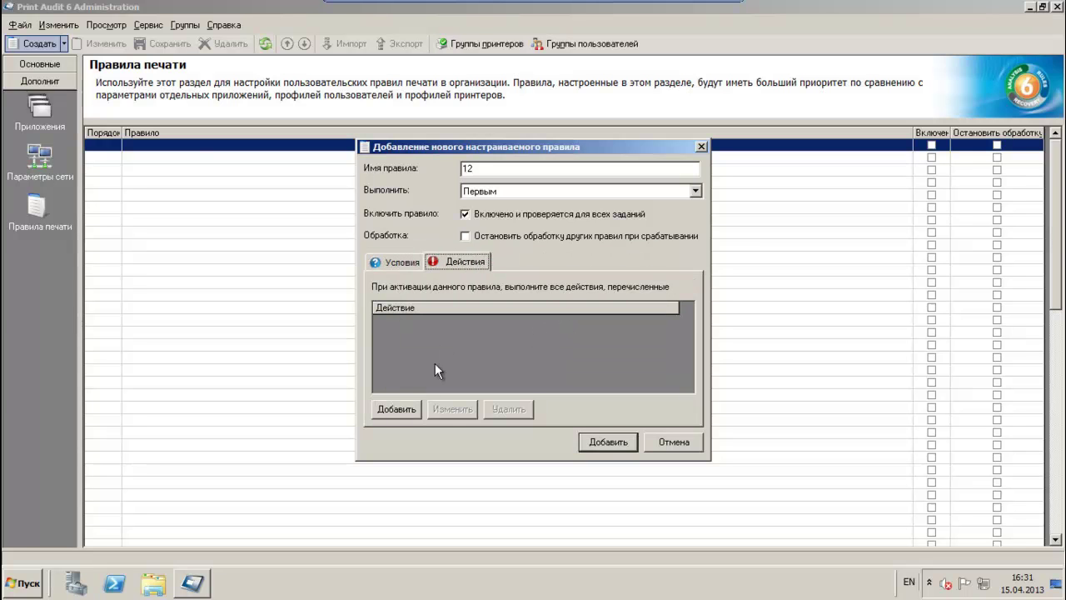
click(398, 410)
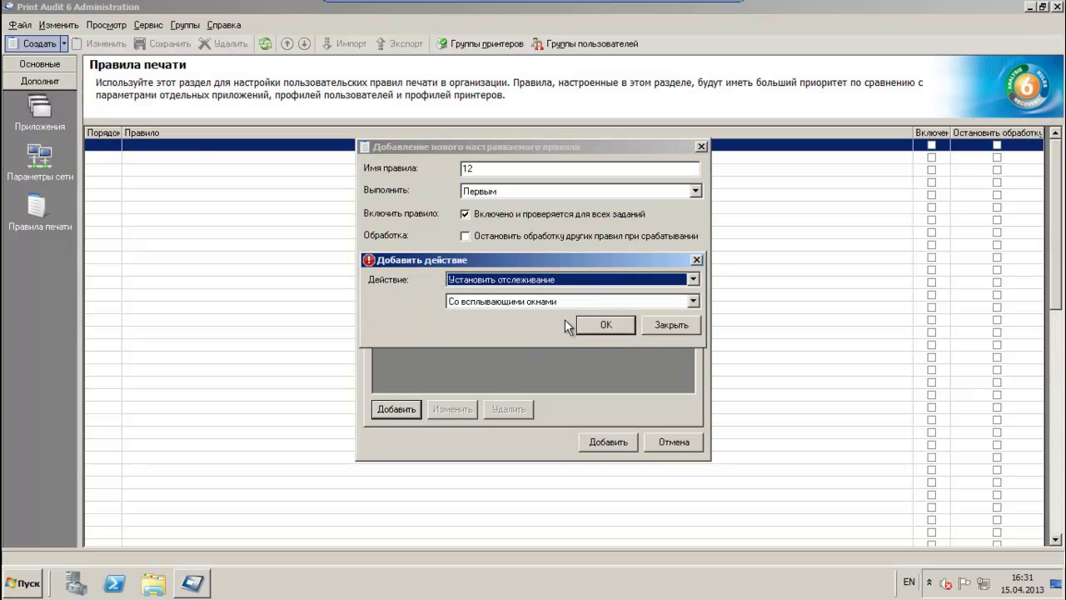
click(619, 280)
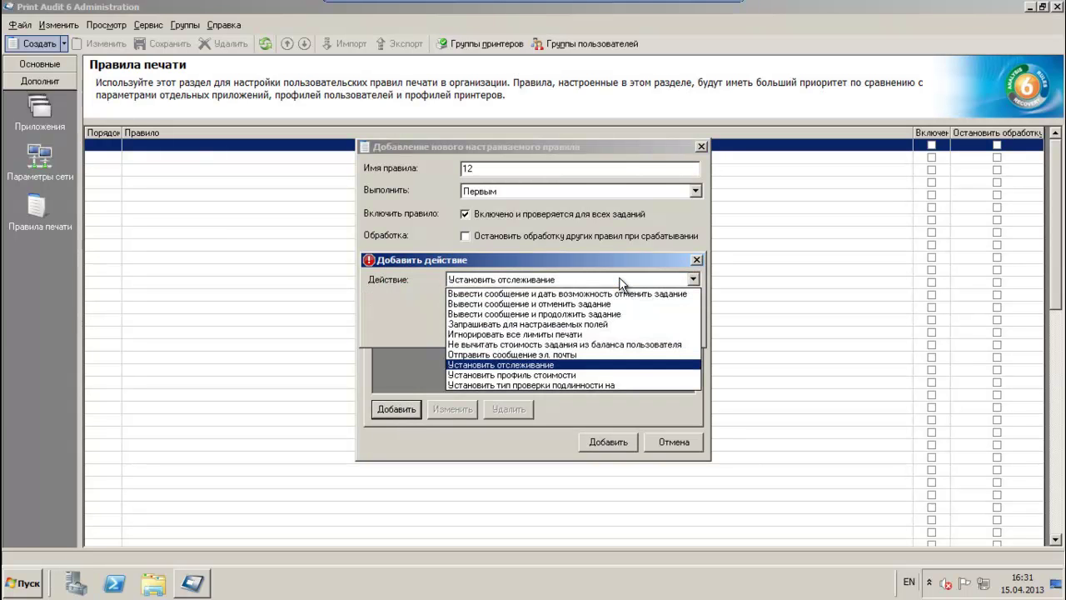
click(619, 278)
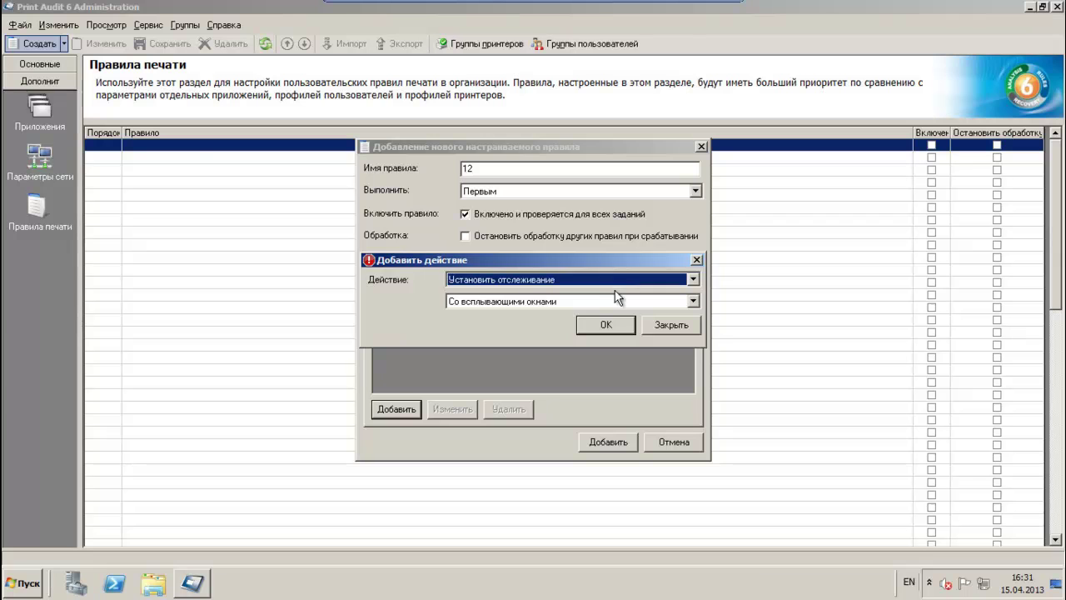
click(618, 280)
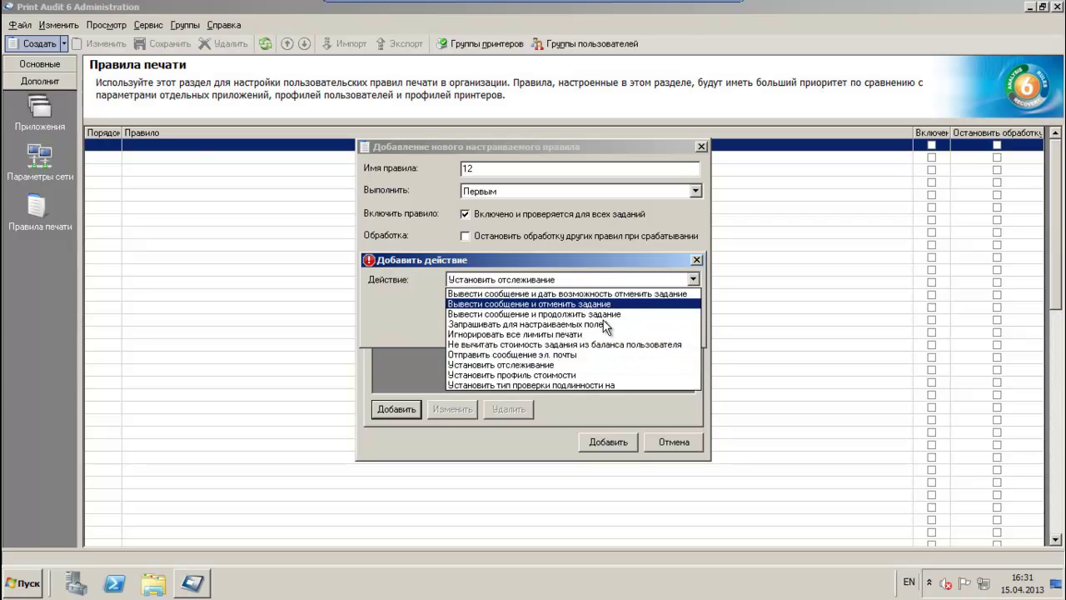
click(583, 374)
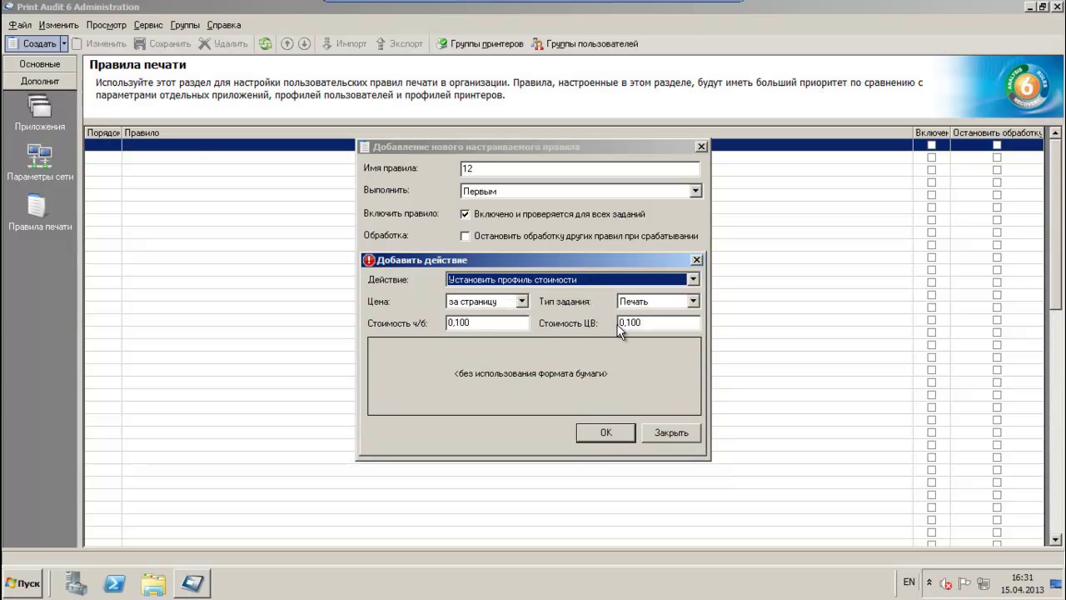
click(609, 432)
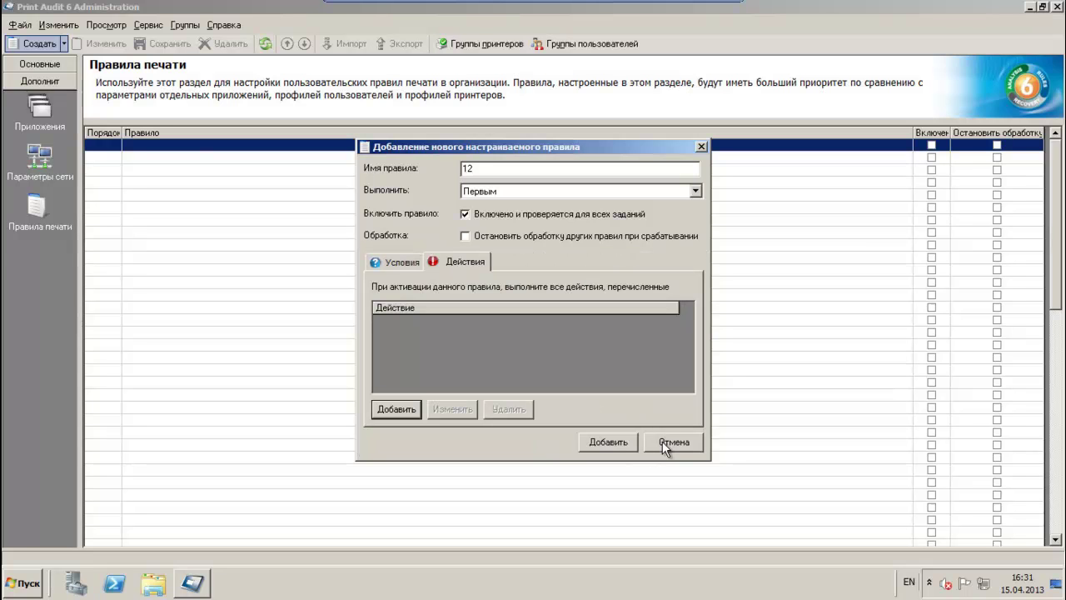
click(662, 441)
click(672, 442)
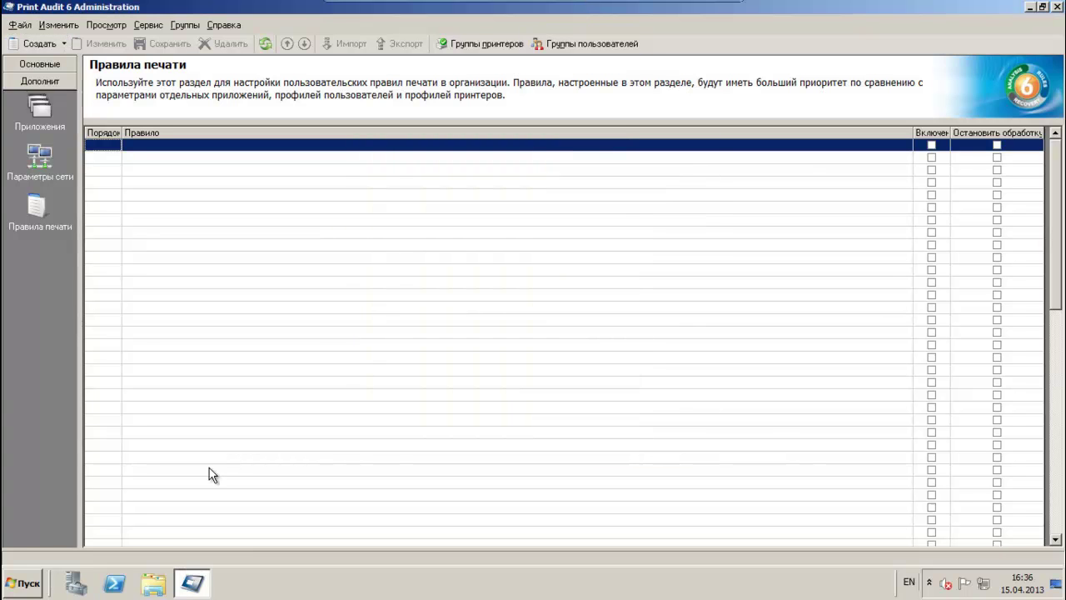
Step: Open Блокнот and write the test text "Привет Мир!" in the blank document
click(23, 585)
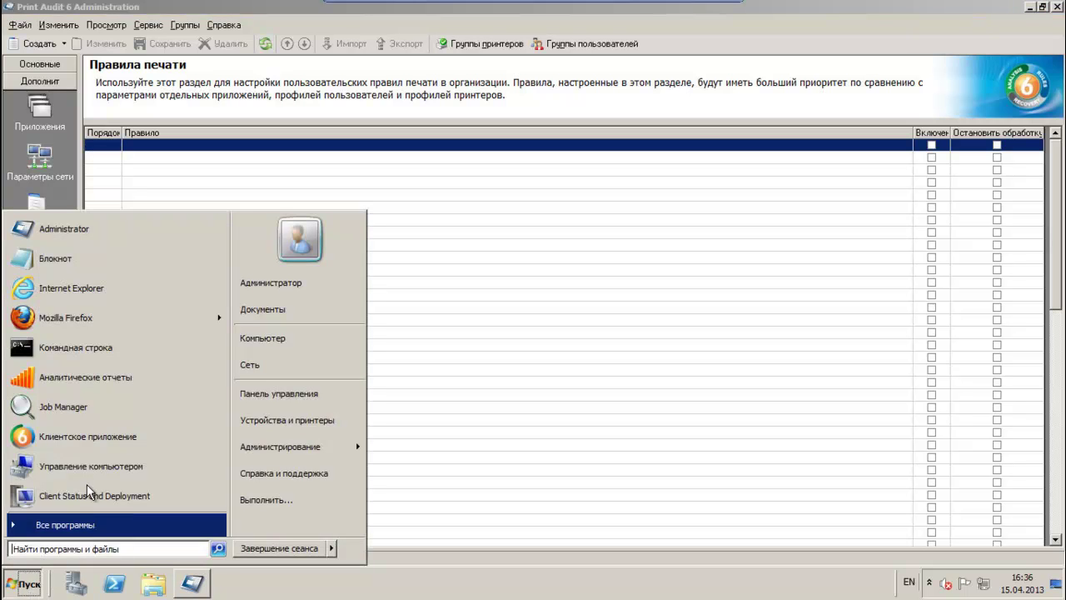
click(105, 264)
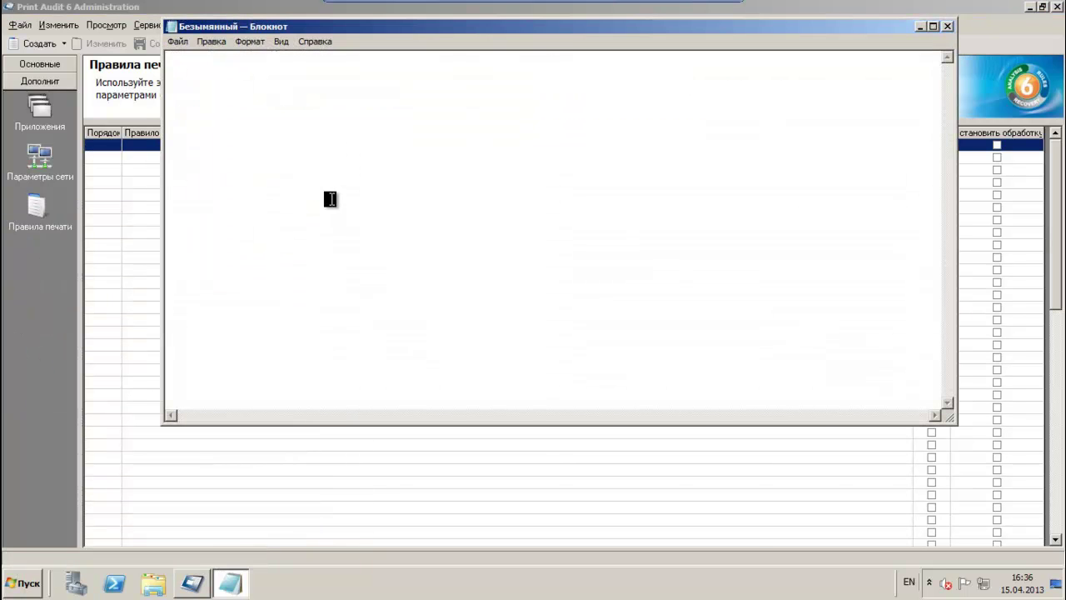
text(asd)
key(BackSpace)
key(BackSpace)
key(BackSpace)
key(alt+shift)
text(привет мир!)
Step: Print the note to Microsoft XPS Document Writer as file 12 and accept the Print Audit 6 job with its default costs
key(ctrl+p)
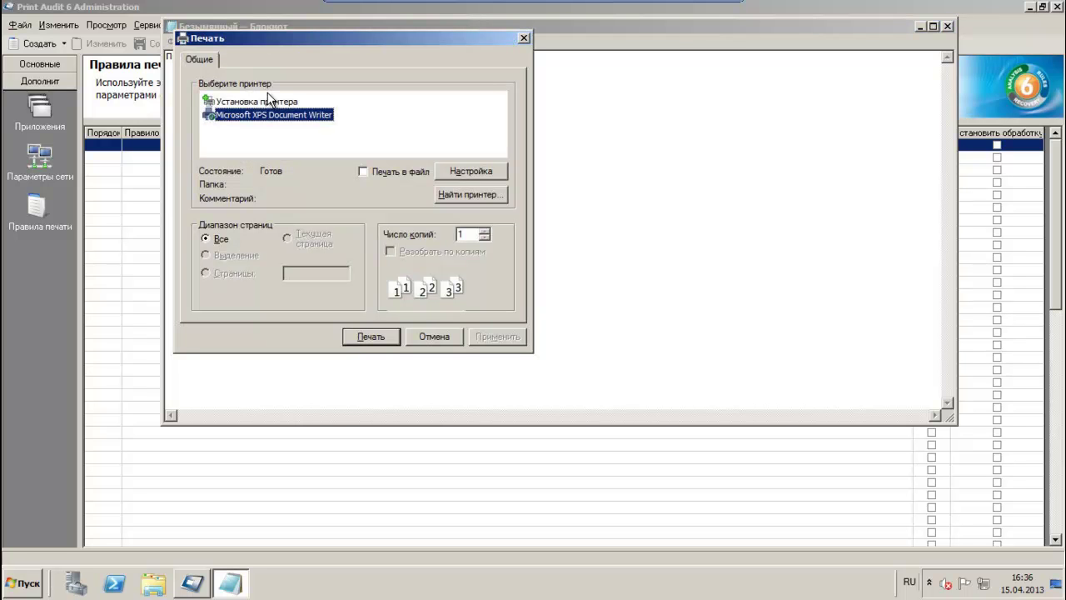
click(371, 336)
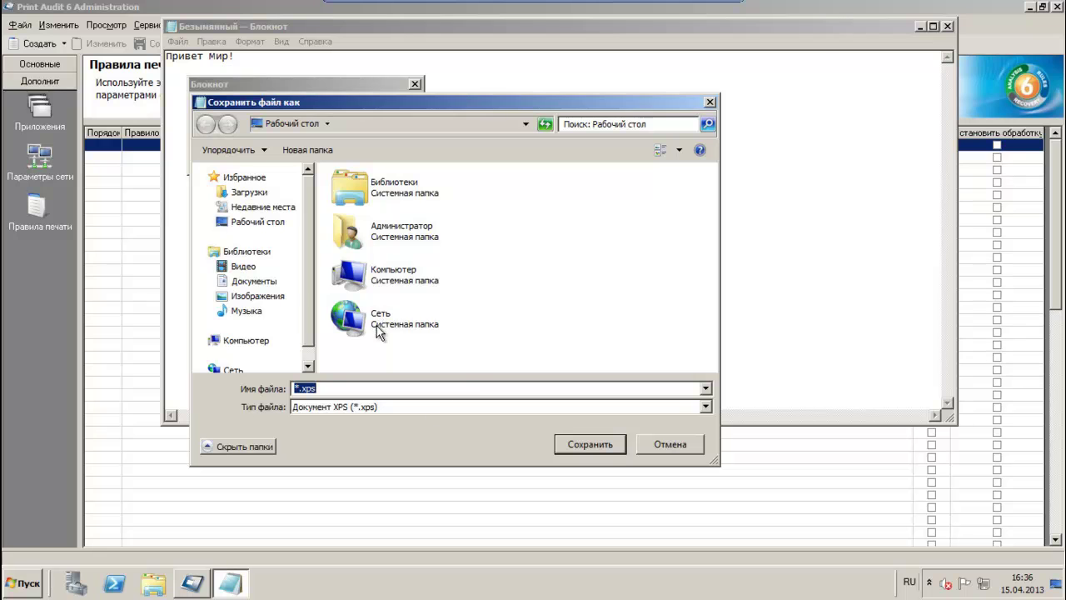
text(12)
click(568, 442)
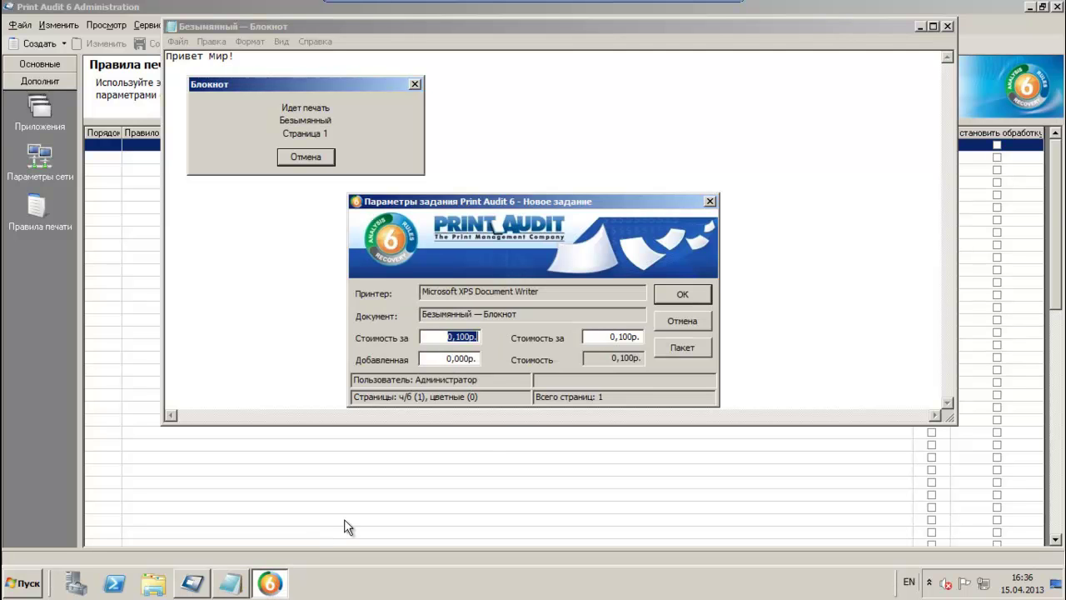
drag(516, 199, 521, 181)
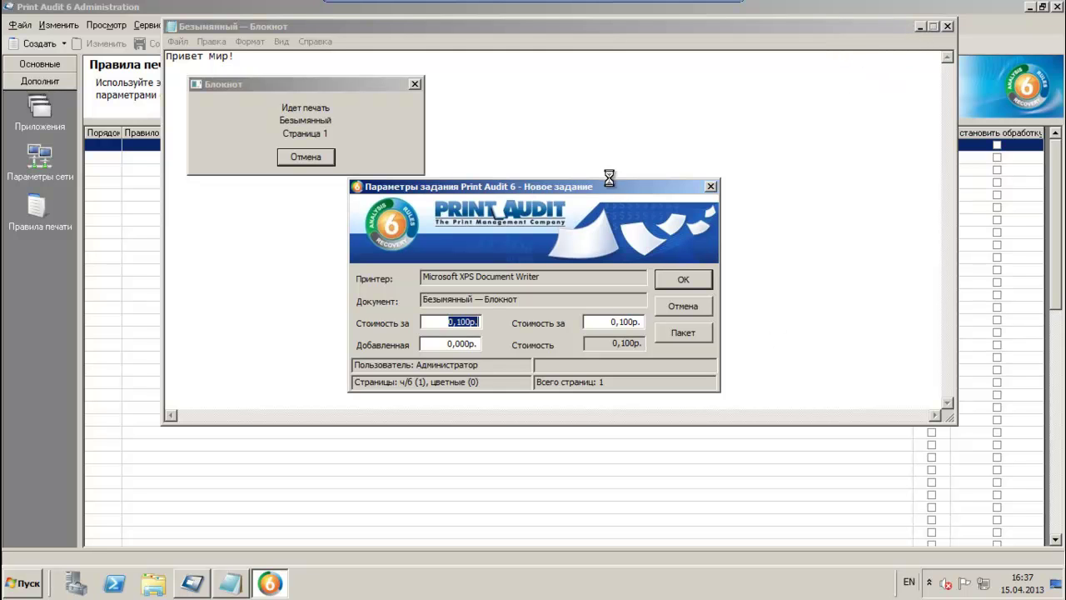
click(680, 285)
click(680, 285)
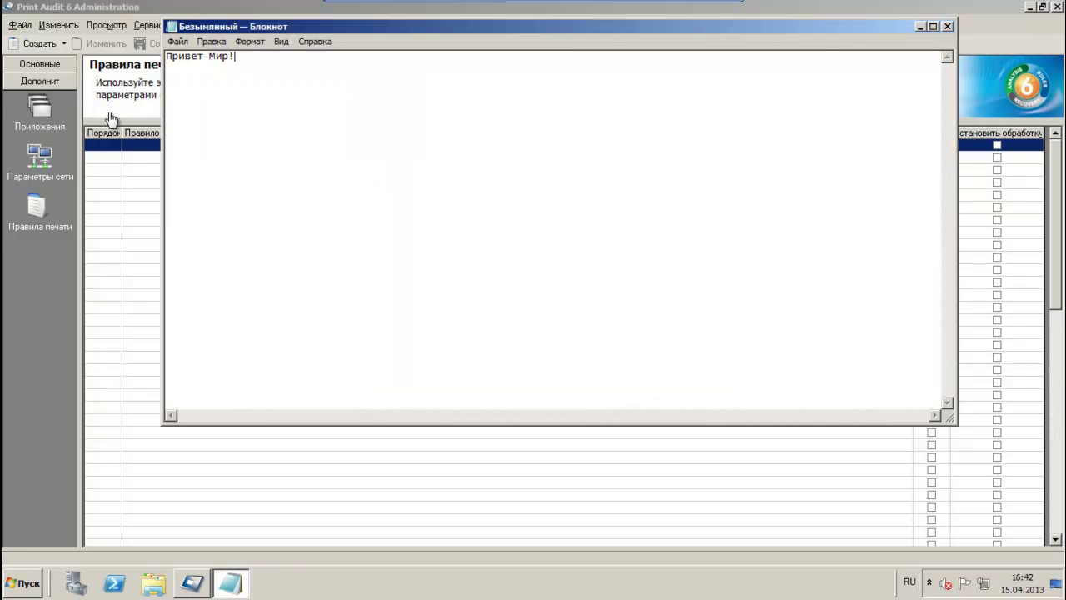
Step: Switch back to Print Audit 6 Administration and open the Microsoft XPS Document Writer entry in Принтеры to examine its name
click(121, 8)
click(40, 64)
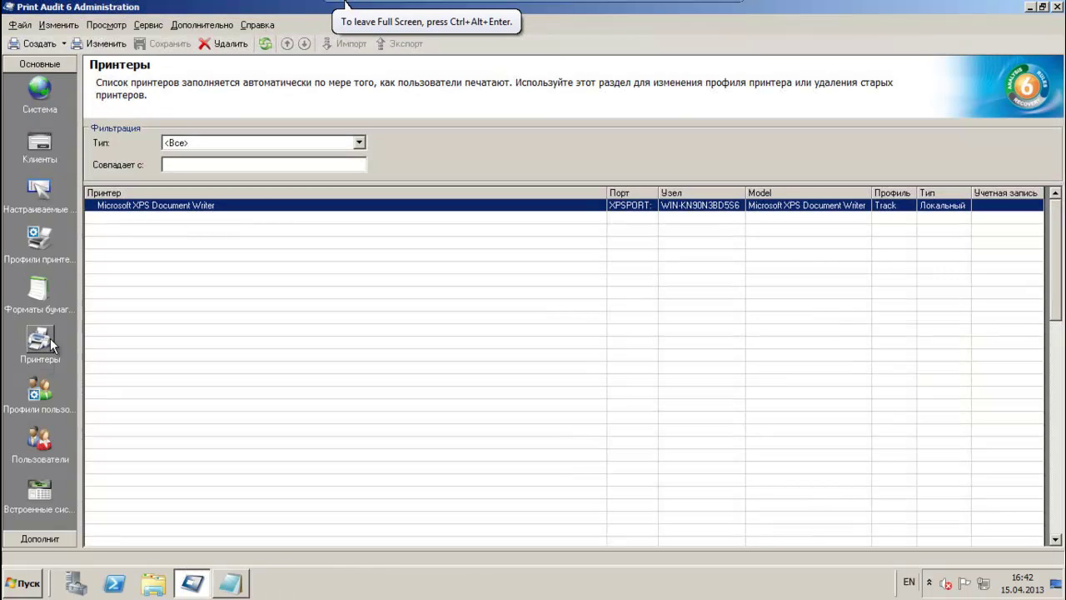
double_click(243, 210)
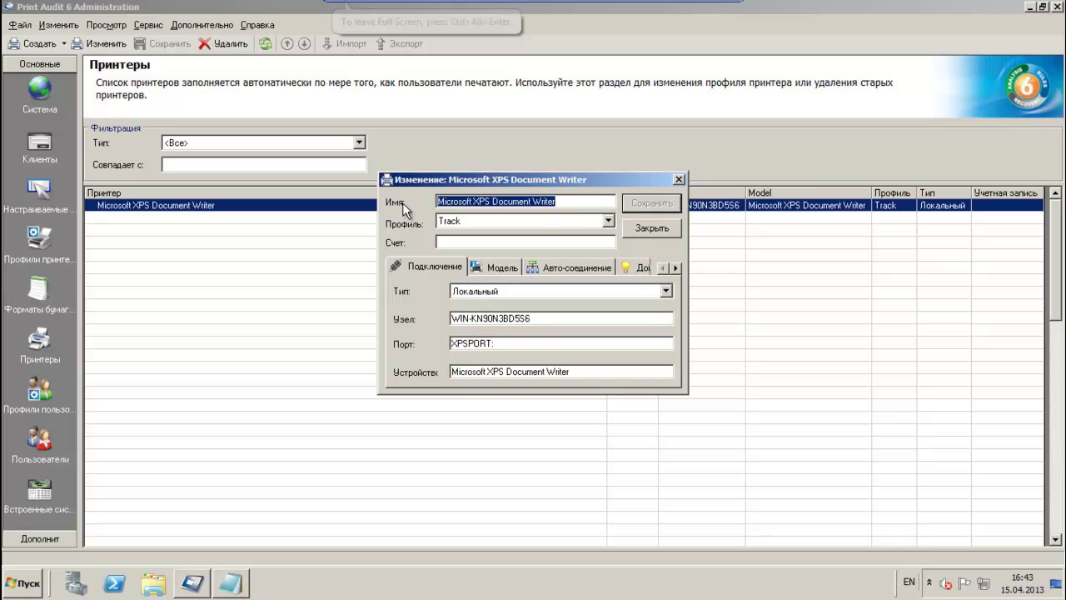
click(588, 201)
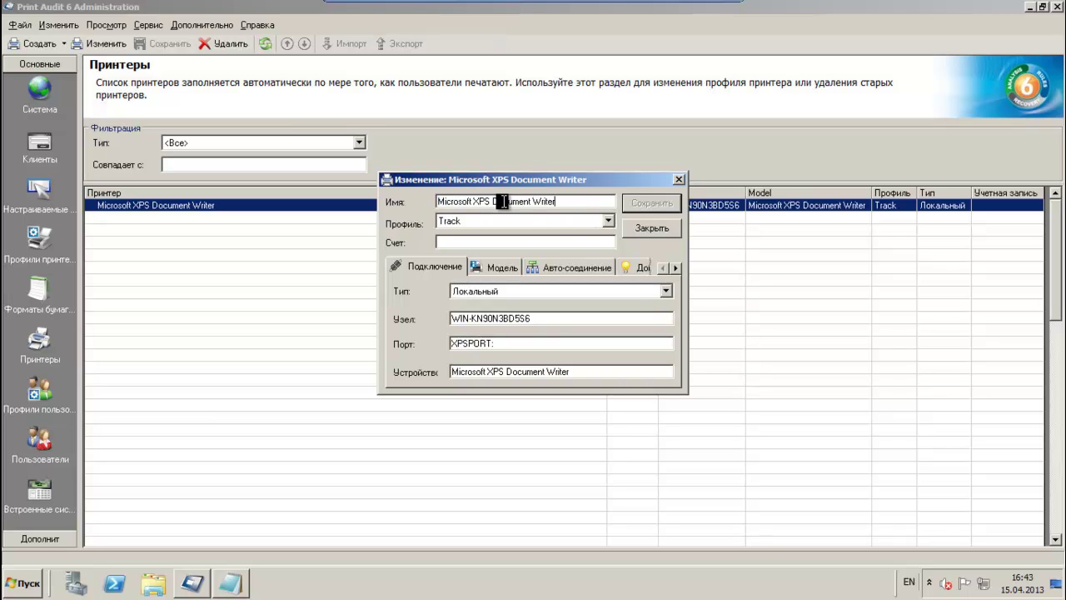
drag(558, 201, 431, 202)
click(561, 202)
click(560, 203)
click(556, 206)
Step: Review the printer's profile choices, connection and model details, keeping Track, and close its entry without saving
click(609, 221)
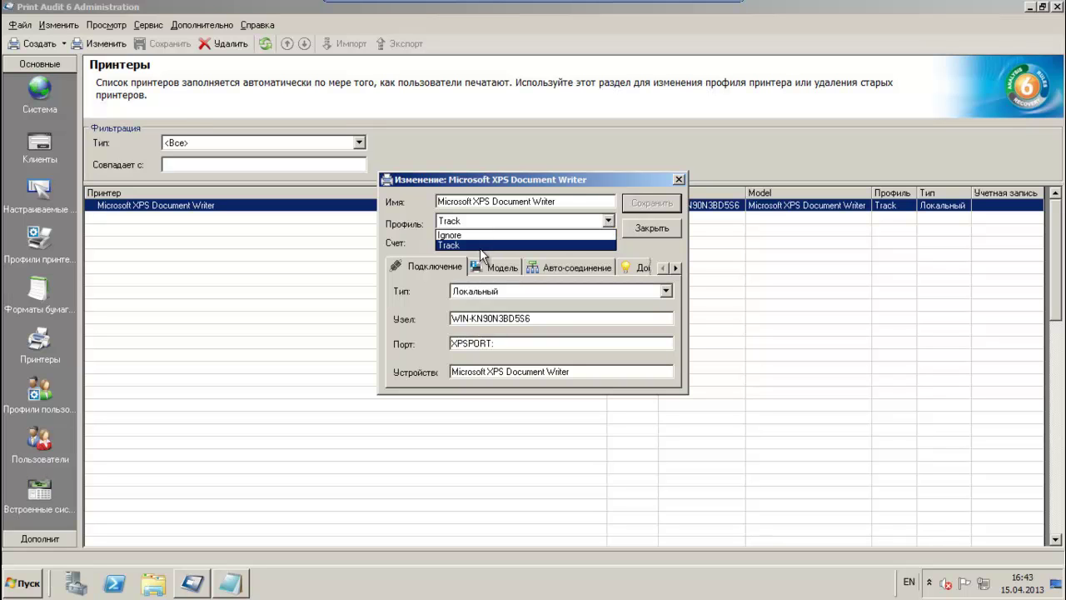
click(608, 221)
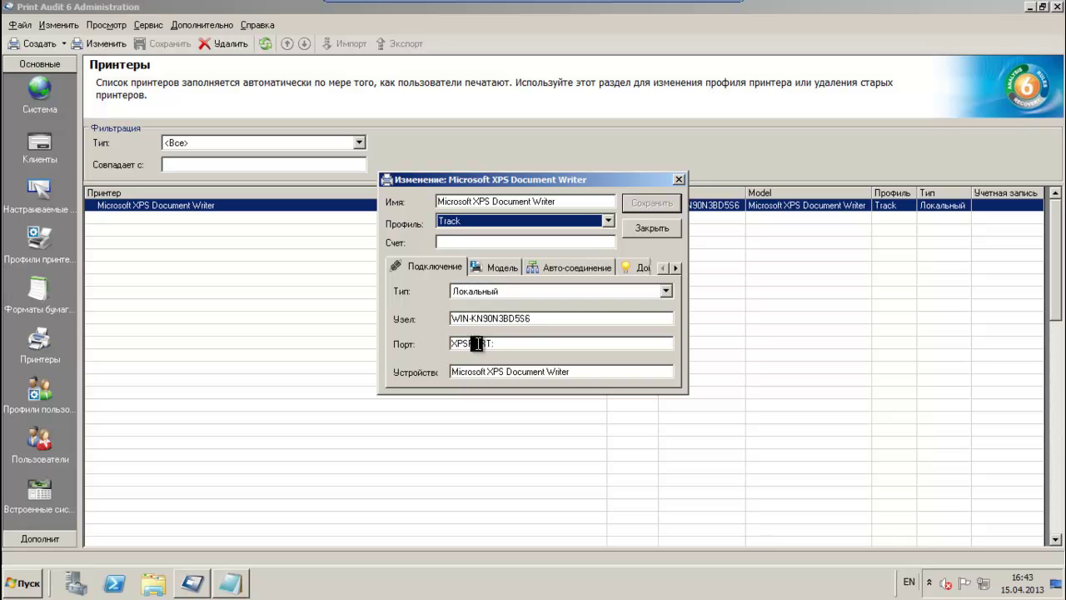
click(491, 265)
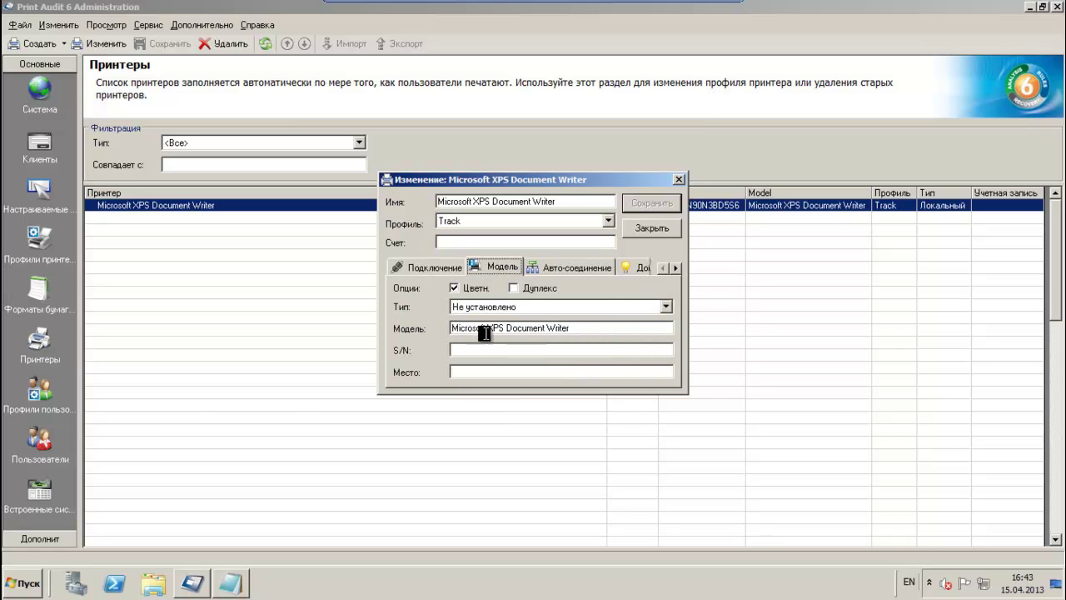
click(645, 228)
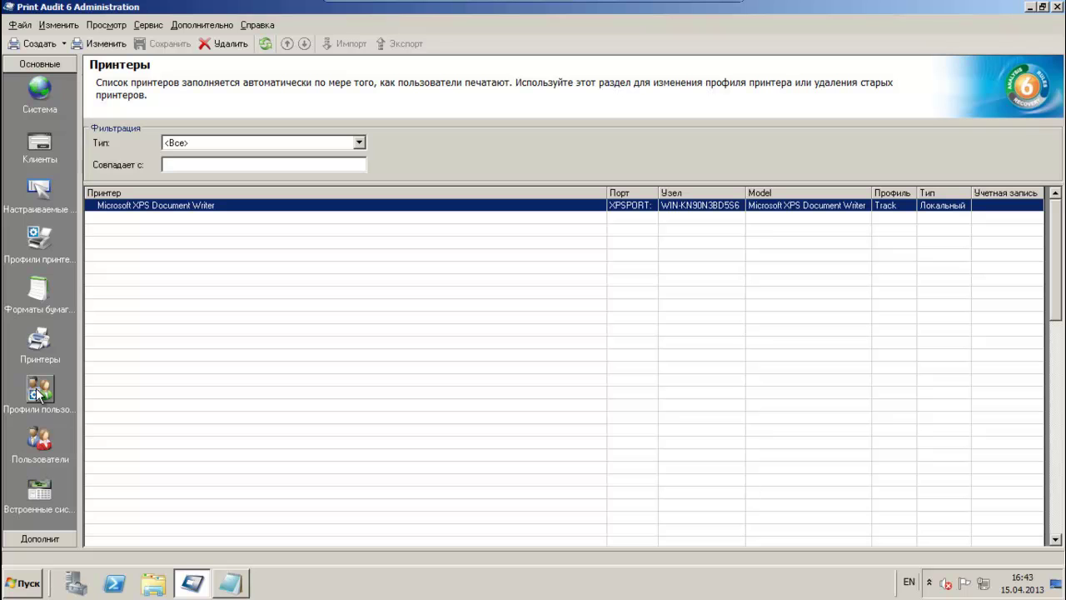
Step: Set Слежение of the Track printer profile to Без всплывающих окон and save the profile
click(41, 241)
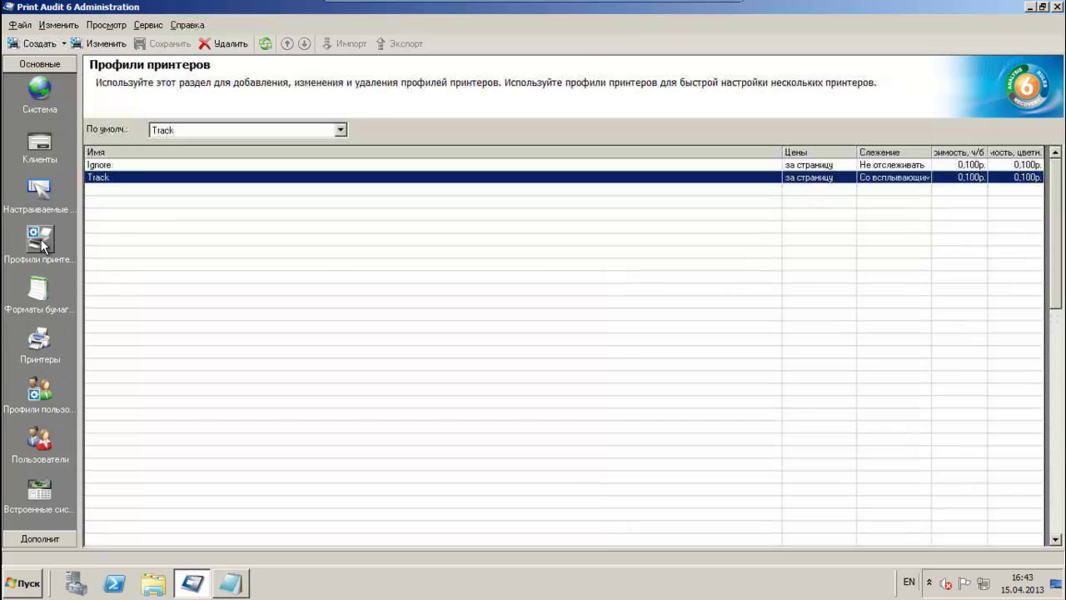
double_click(148, 179)
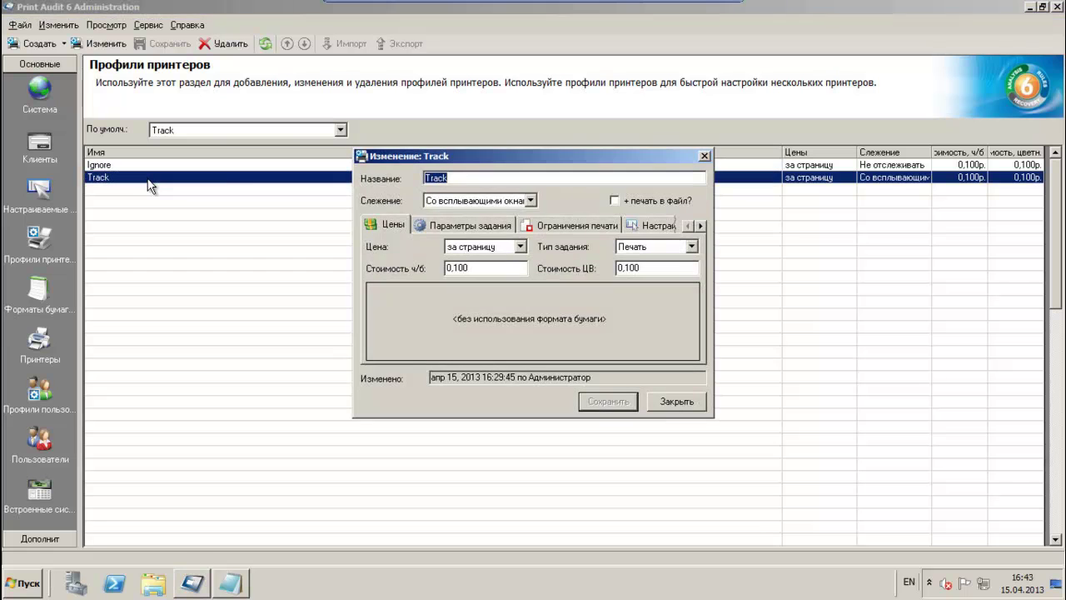
click(530, 200)
click(492, 220)
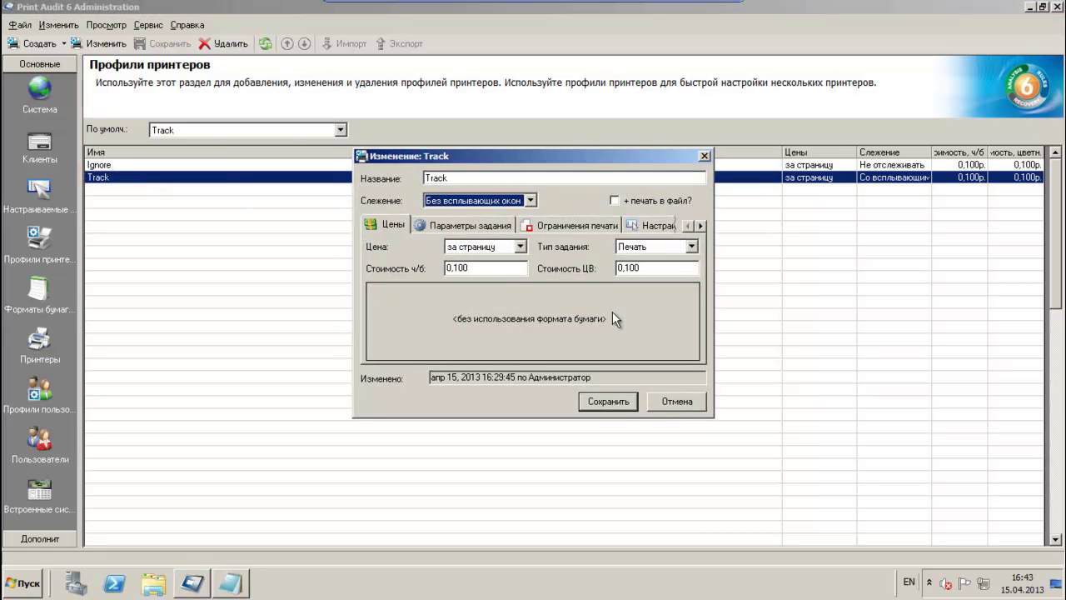
click(610, 399)
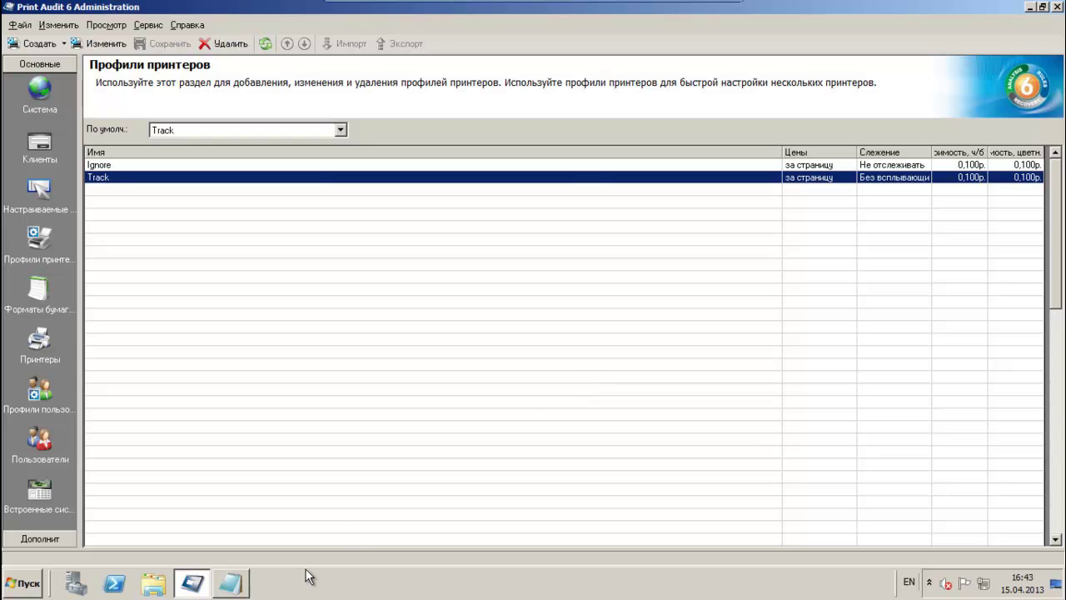
Step: Switch to Блокнот and print the test note to Microsoft XPS Document Writer, saving the output as file 32
click(238, 586)
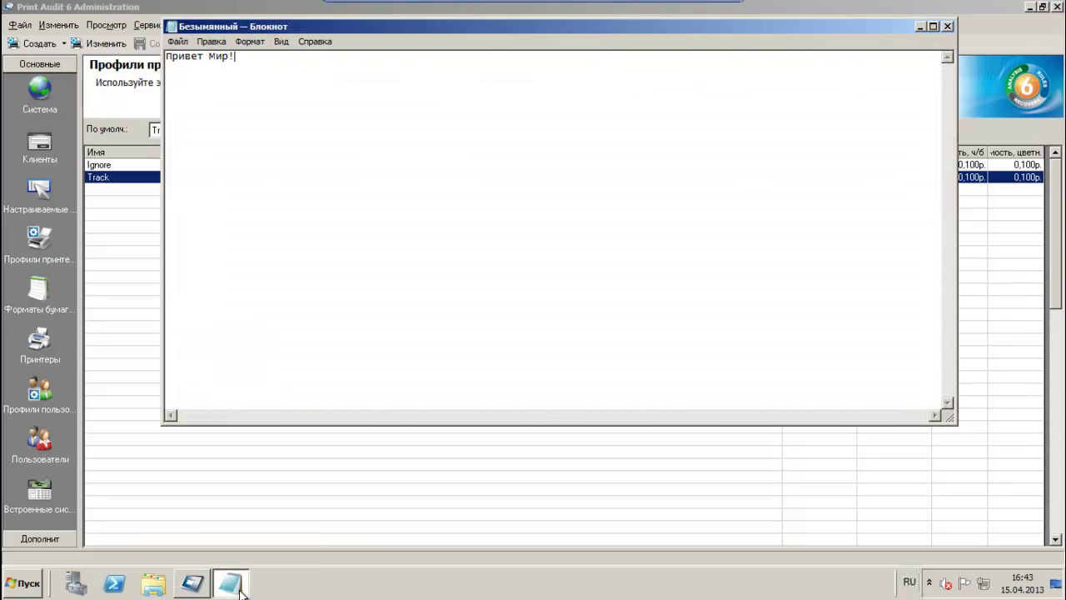
click(179, 41)
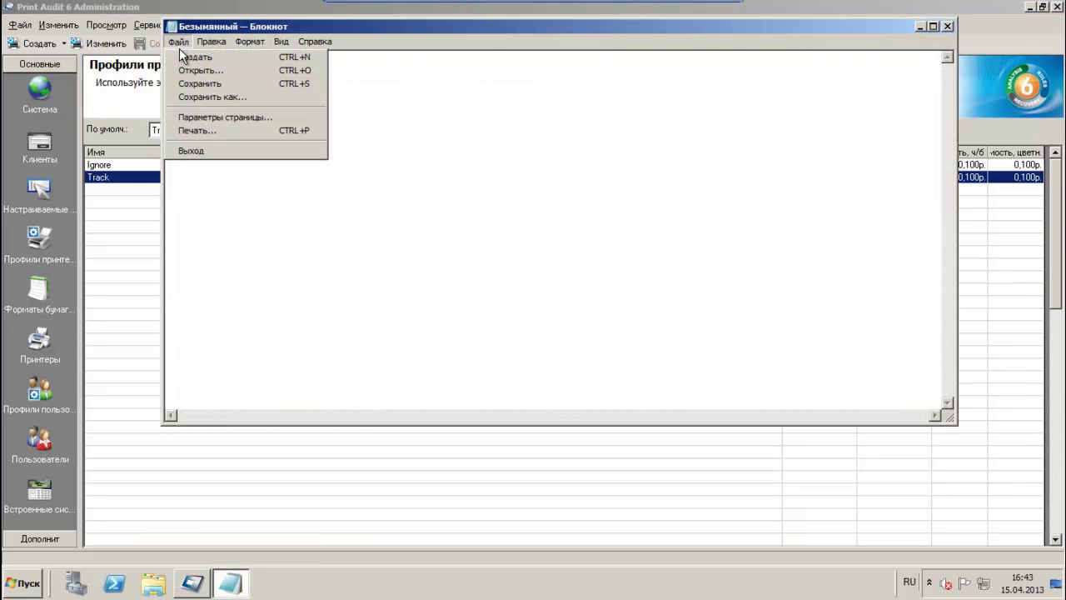
click(215, 131)
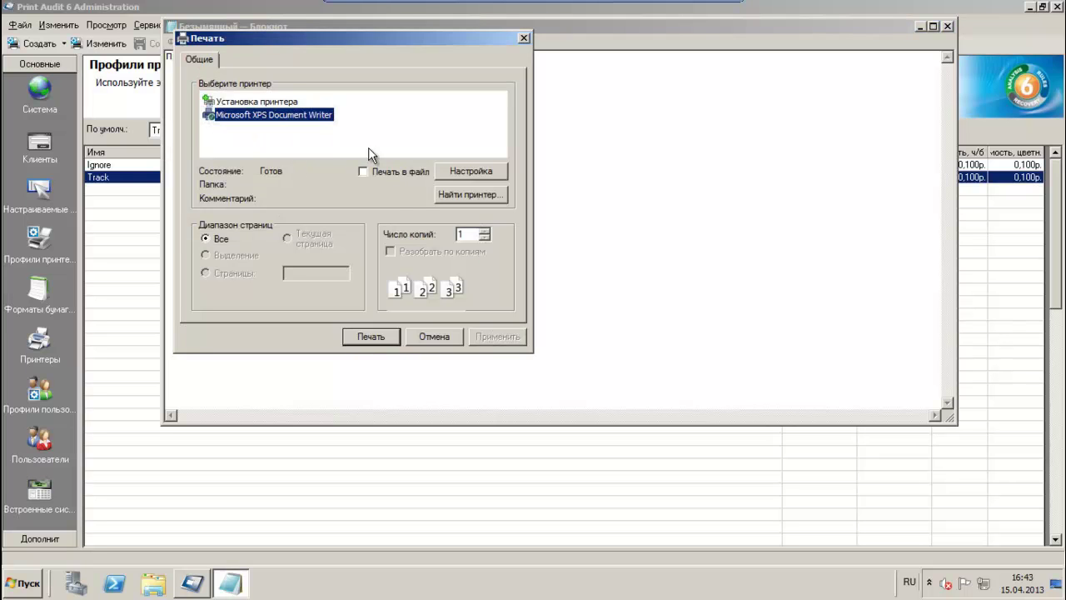
click(387, 341)
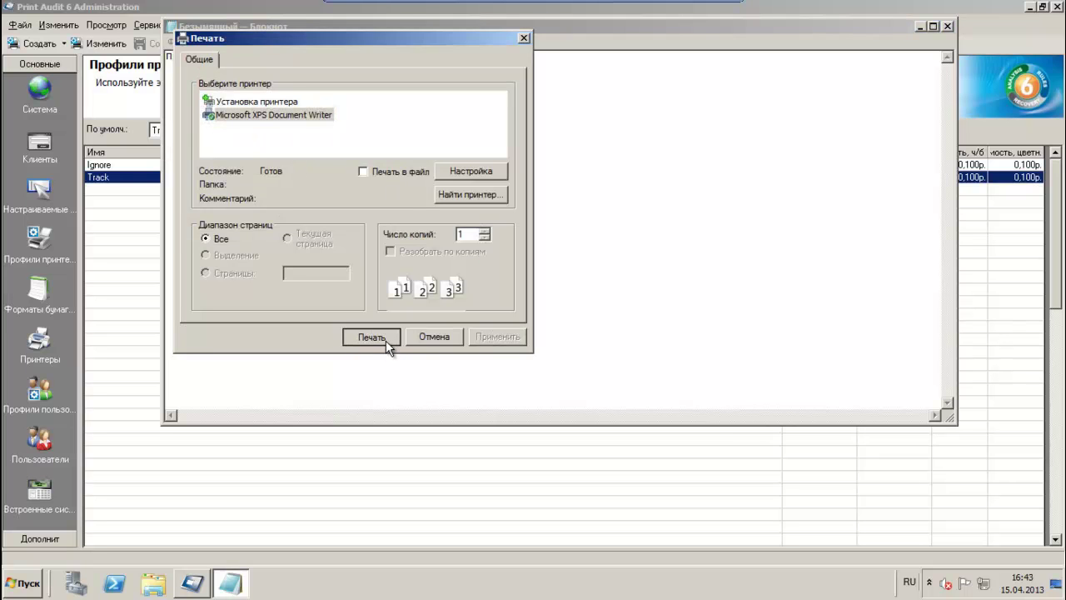
text(32)
click(591, 445)
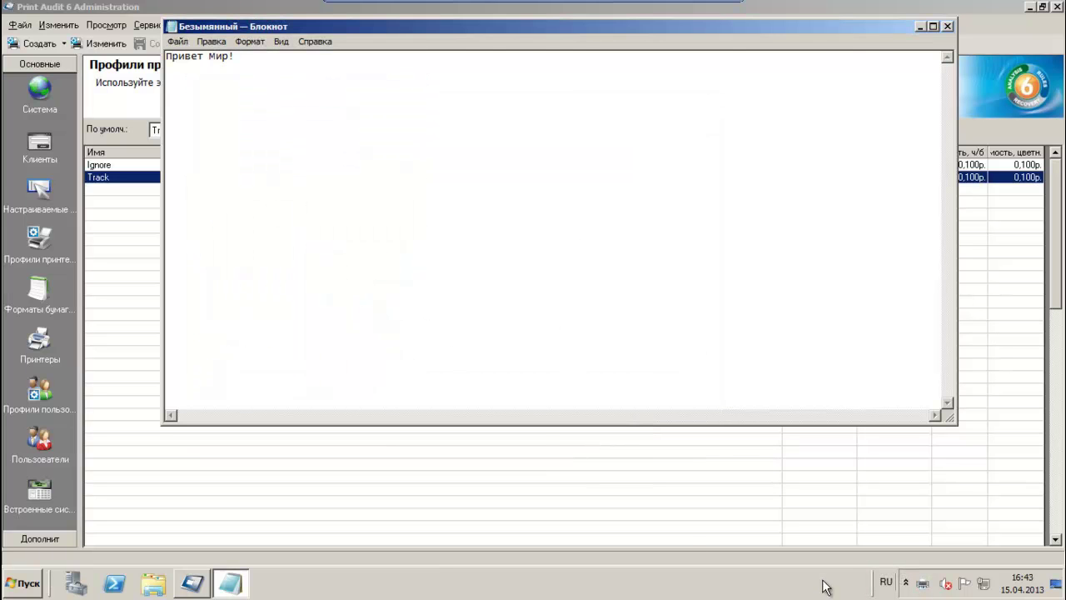
Step: Minimize Print Audit 6 Administration and check the desktop for the printed file 32.xps
click(1028, 6)
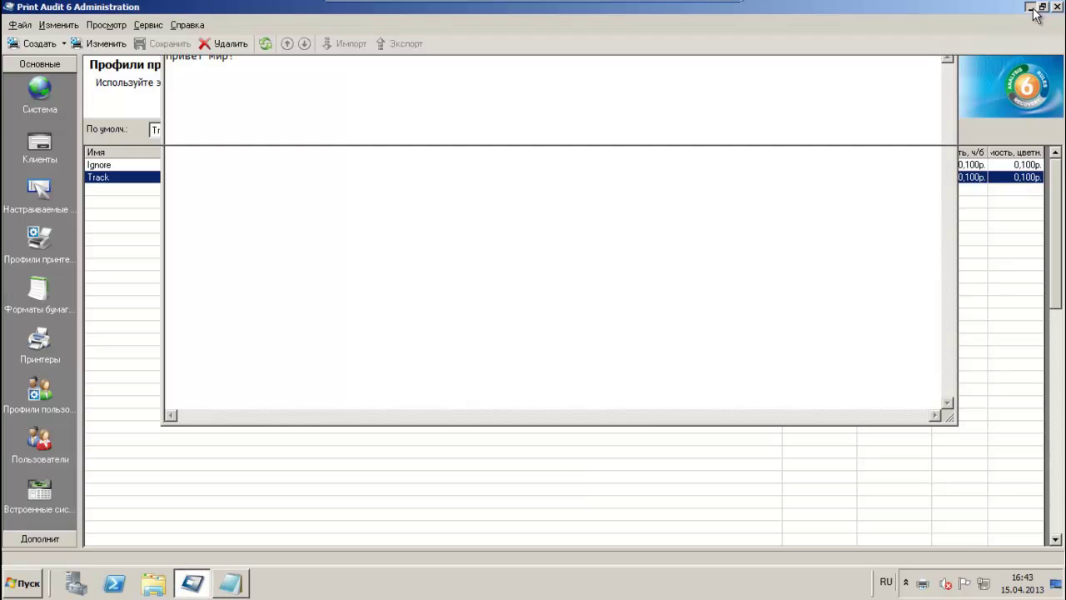
drag(87, 252, 48, 337)
click(49, 334)
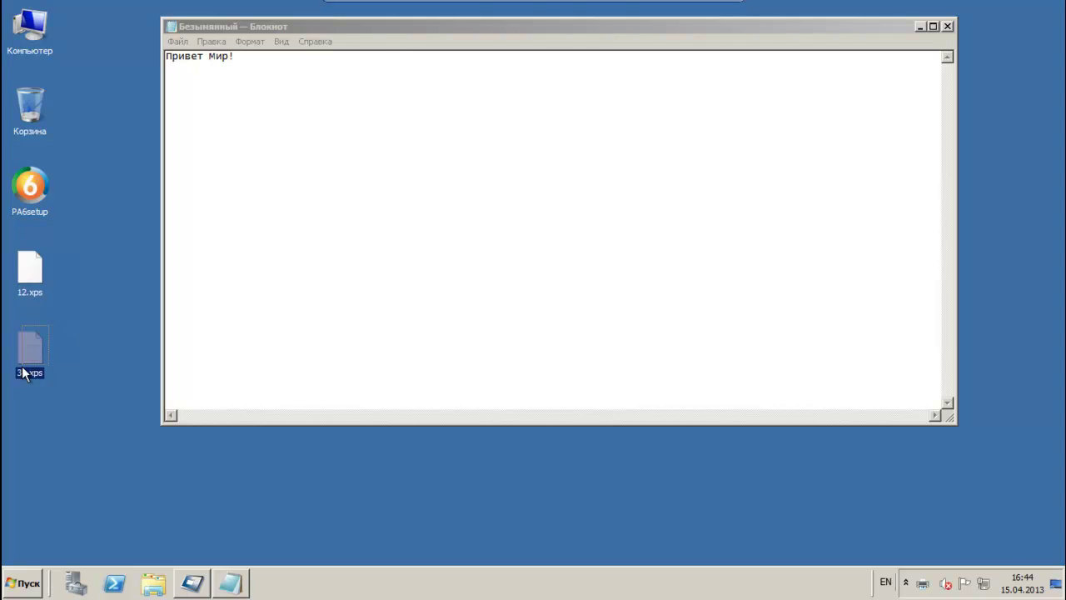
click(136, 476)
Step: Return to Print Audit 6 Administration and save the Track printer profile with Слежение set to Запретить печать
click(193, 584)
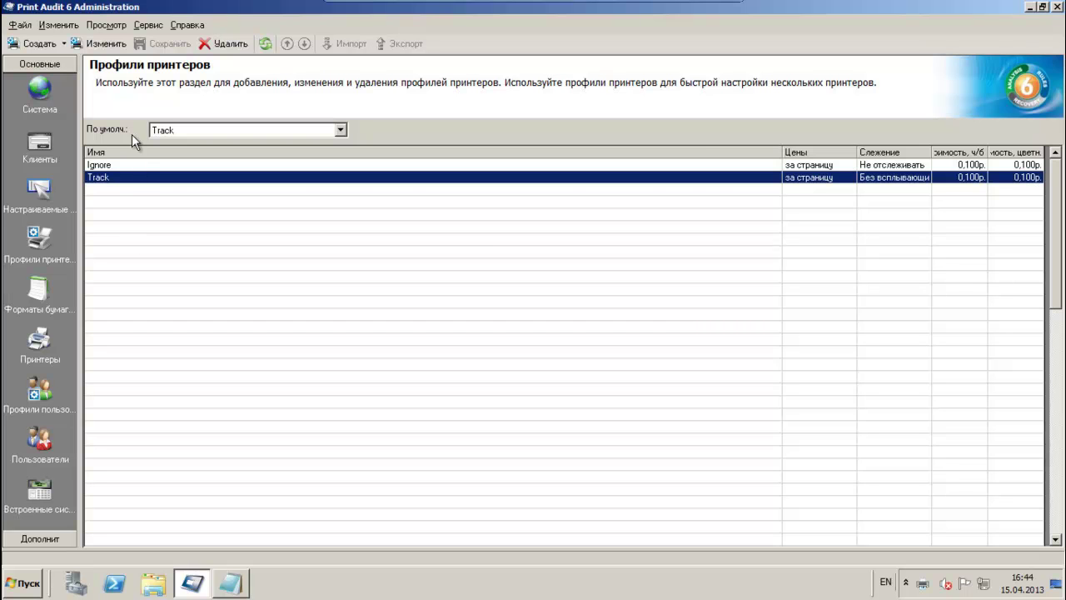
double_click(117, 178)
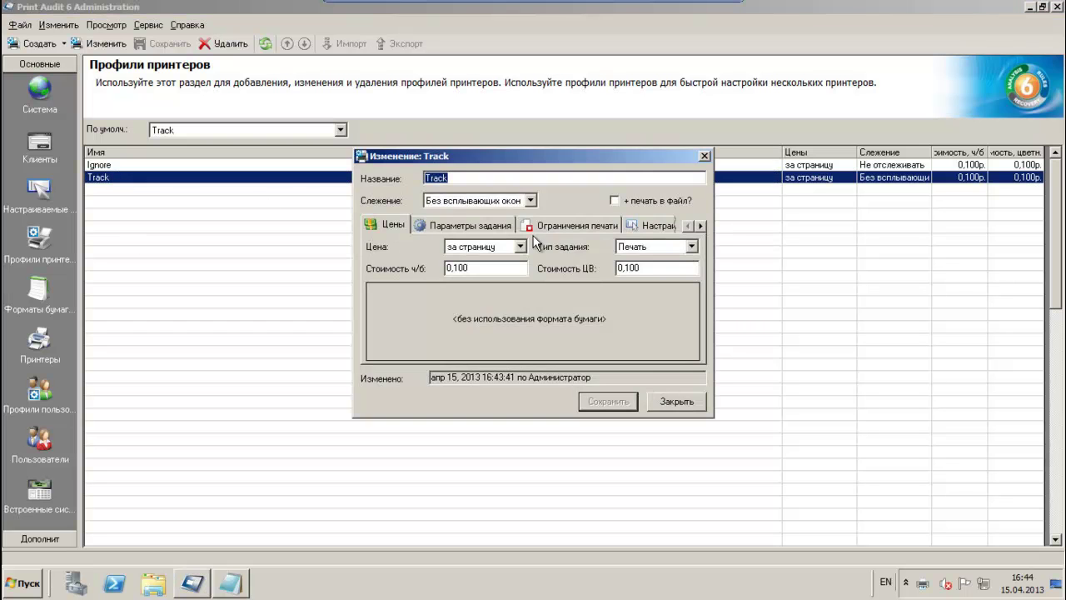
click(530, 201)
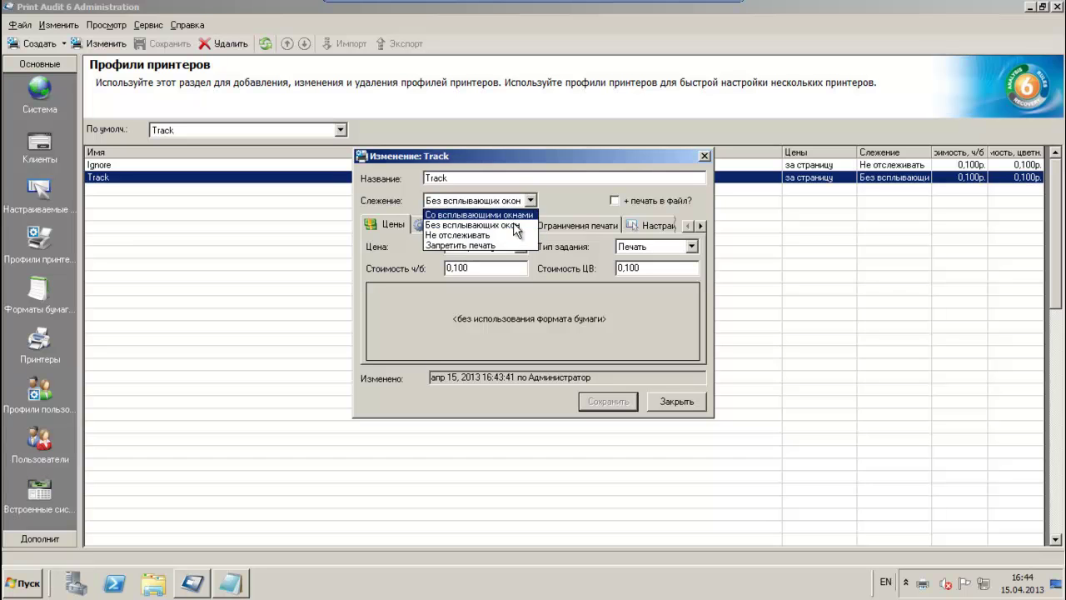
click(504, 247)
click(608, 401)
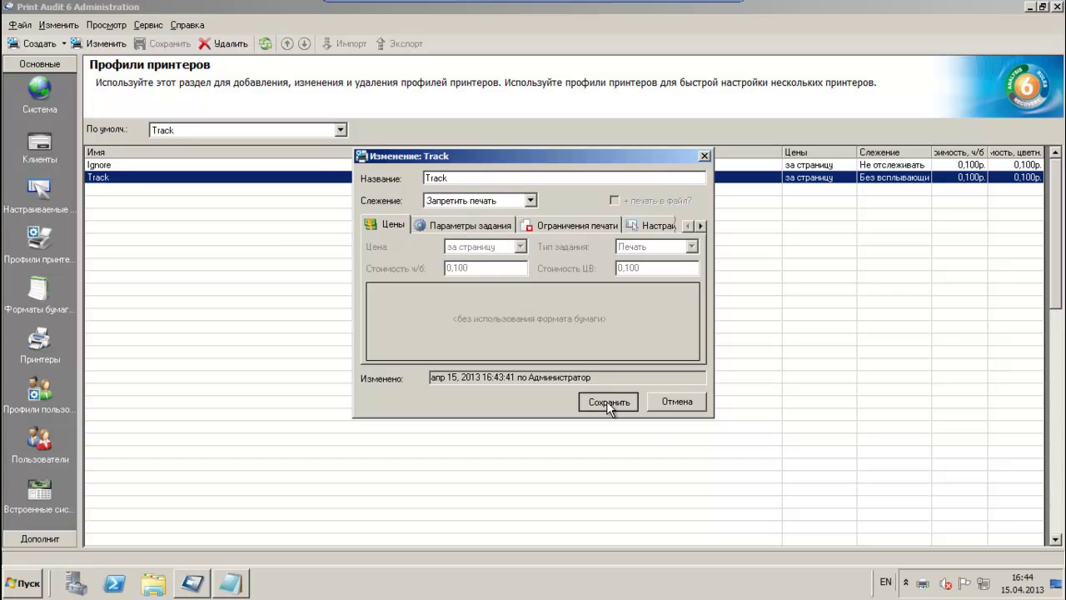
click(282, 314)
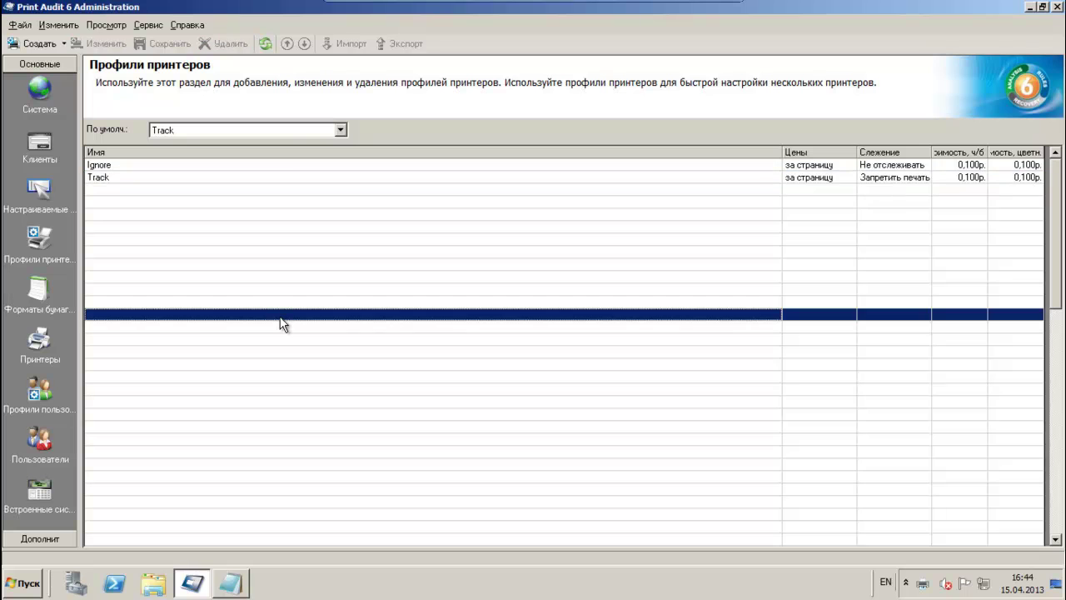
click(170, 178)
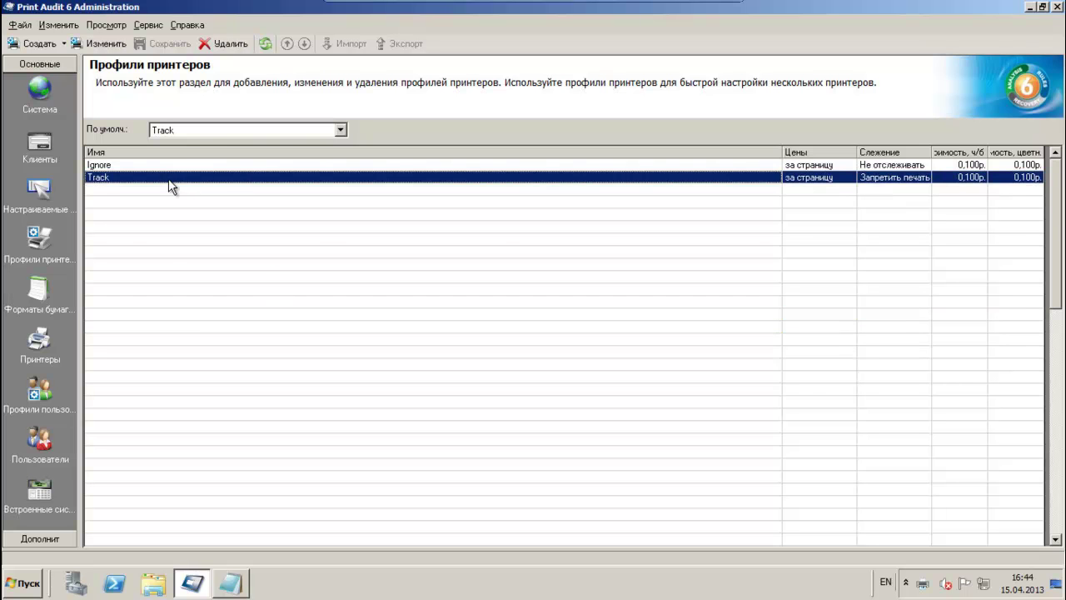
Step: Try to print the Блокнот note to Microsoft XPS Document Writer as file 23, dismissing any messages
click(241, 589)
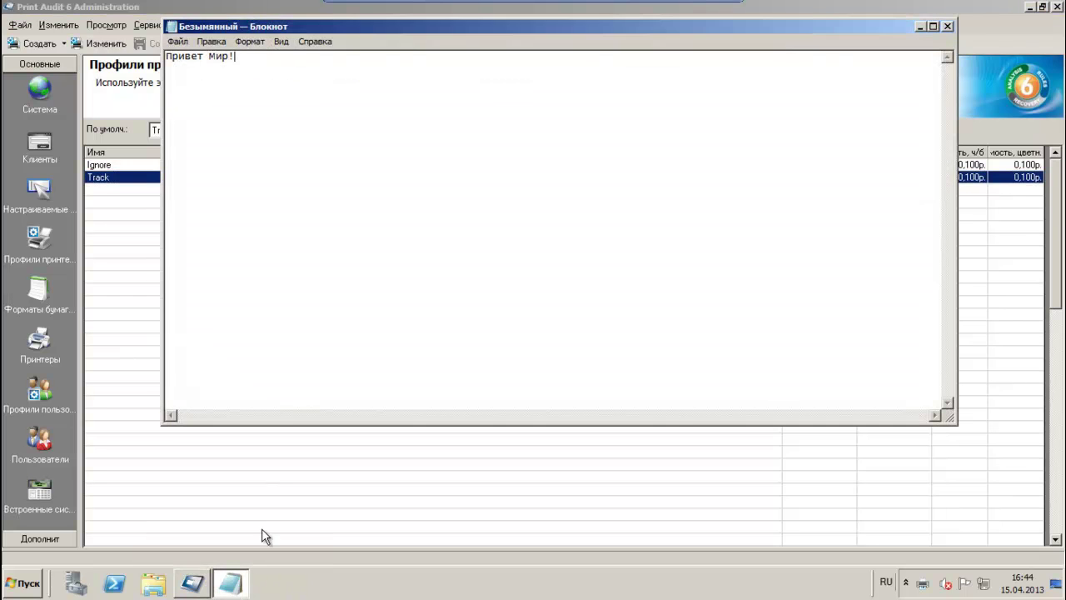
click(177, 41)
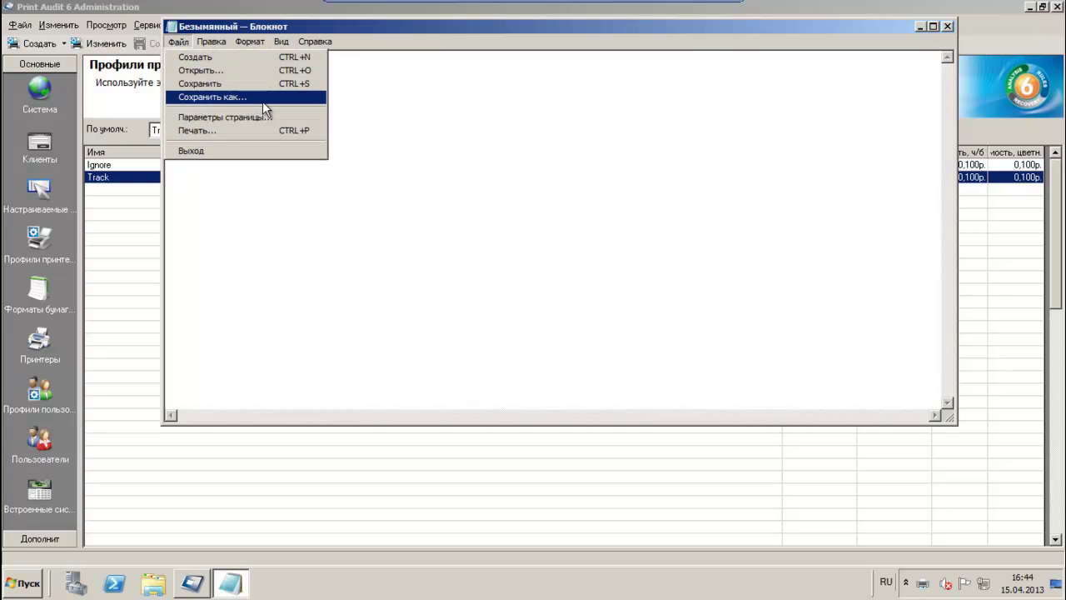
click(270, 131)
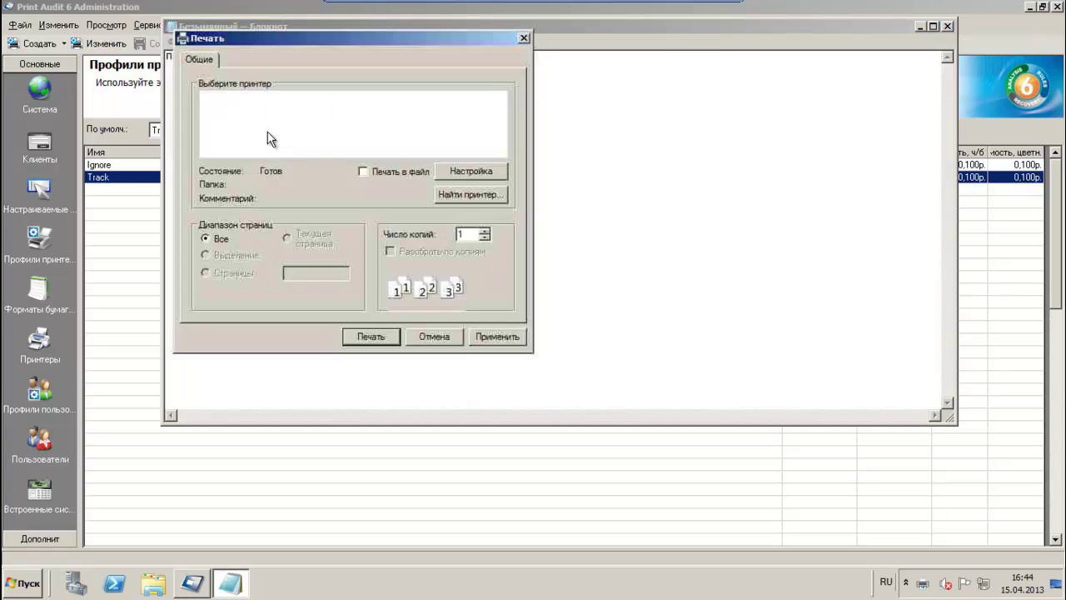
click(370, 336)
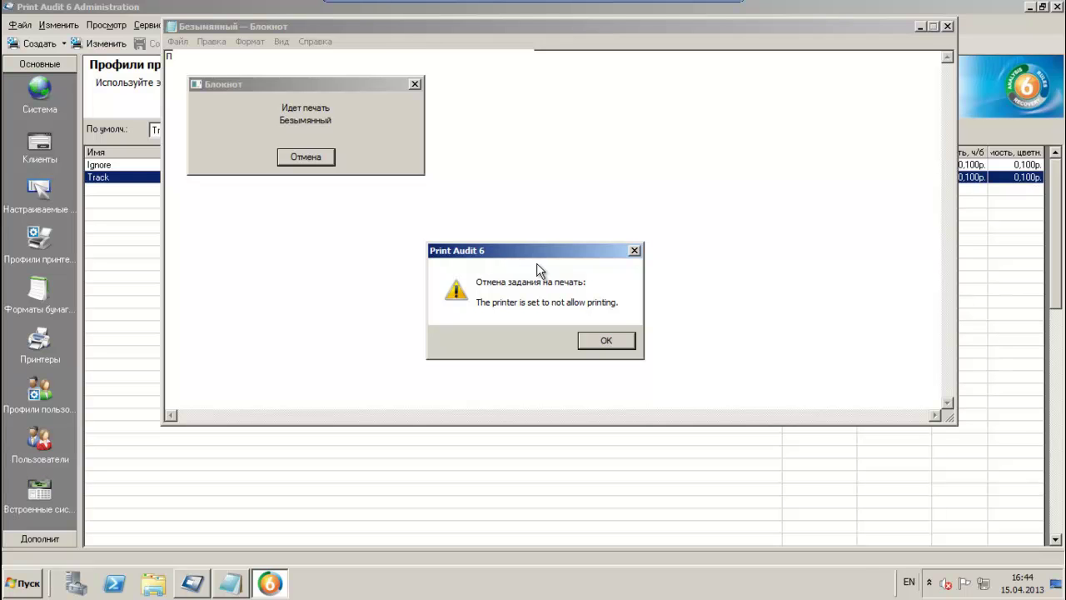
click(617, 341)
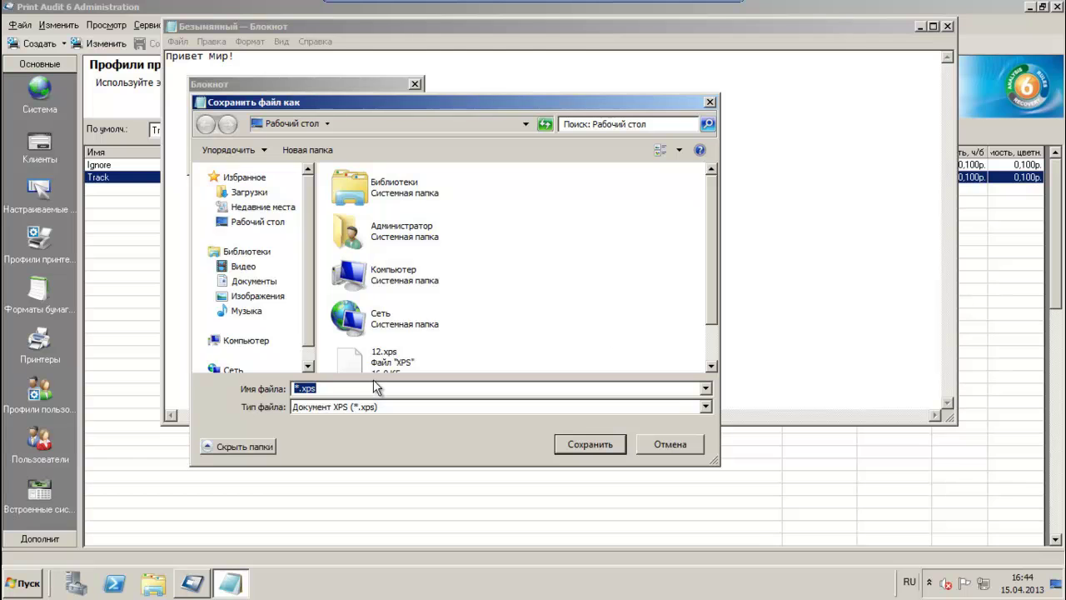
text(23)
click(569, 440)
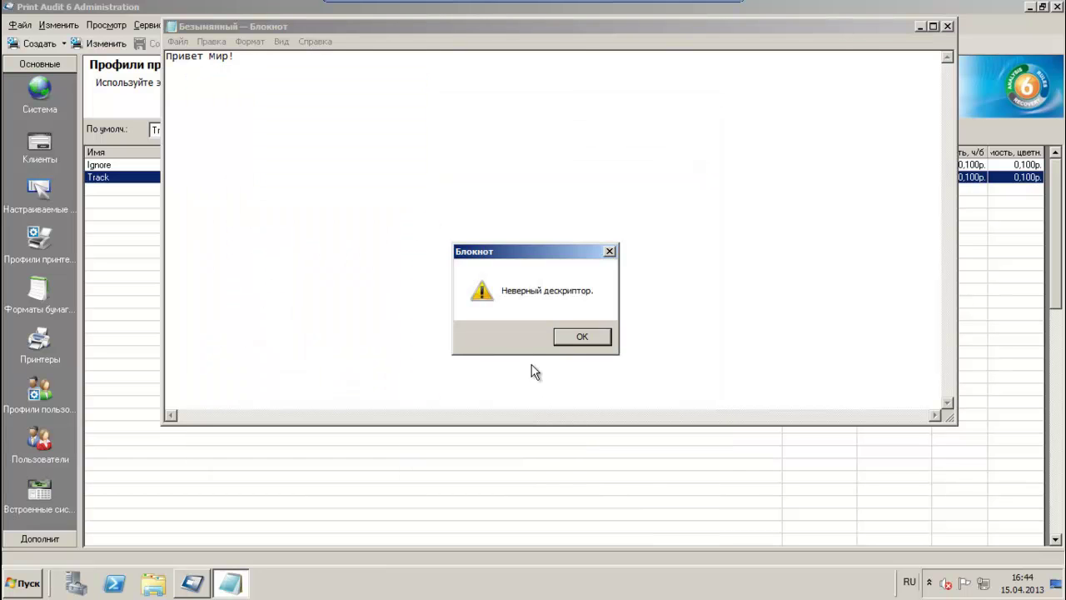
click(585, 337)
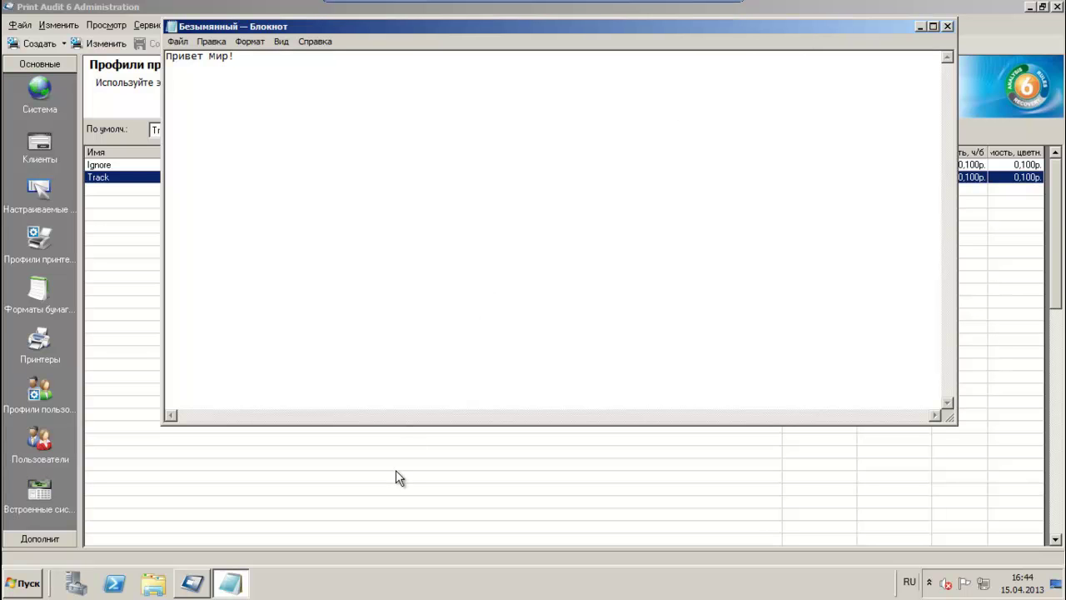
Step: Return to Print Audit 6 Administration and switch the Track printer profile's Слежение back to Без всплывающих окон, saving it
click(141, 177)
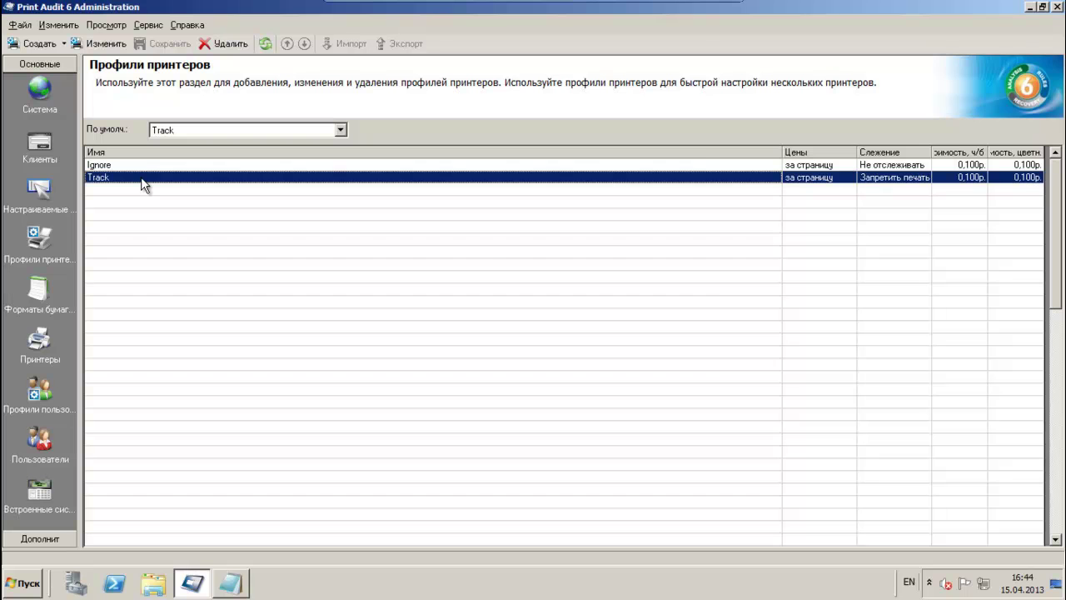
double_click(141, 176)
click(466, 201)
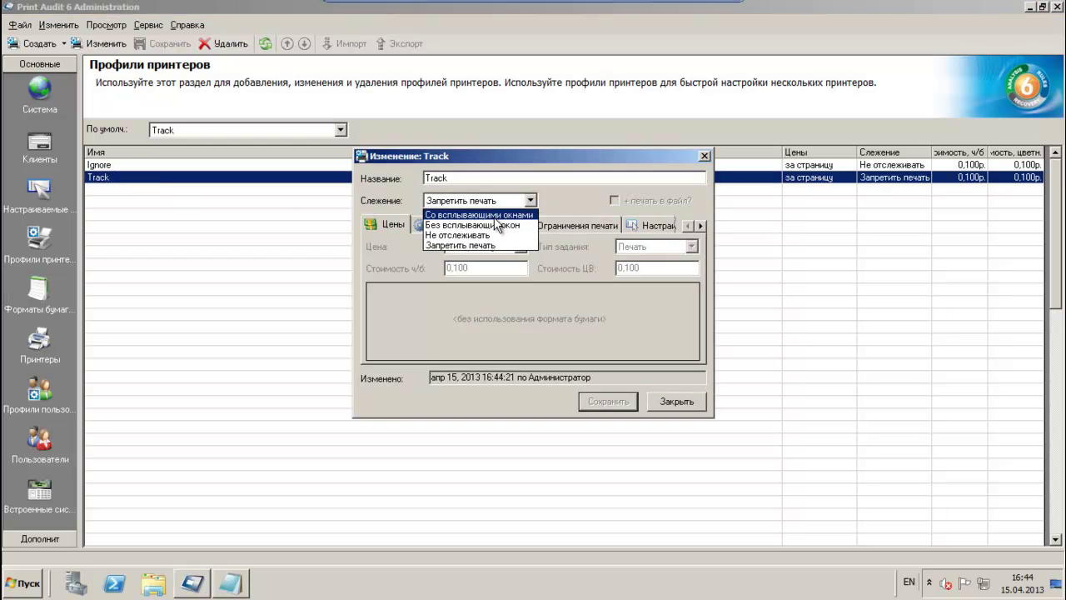
click(493, 220)
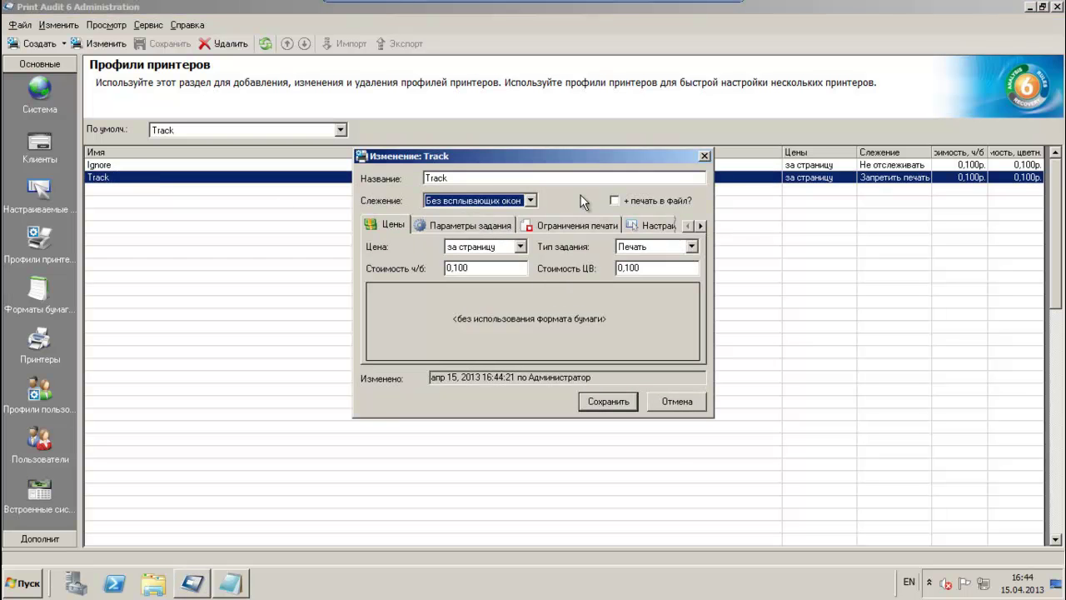
click(611, 400)
click(248, 228)
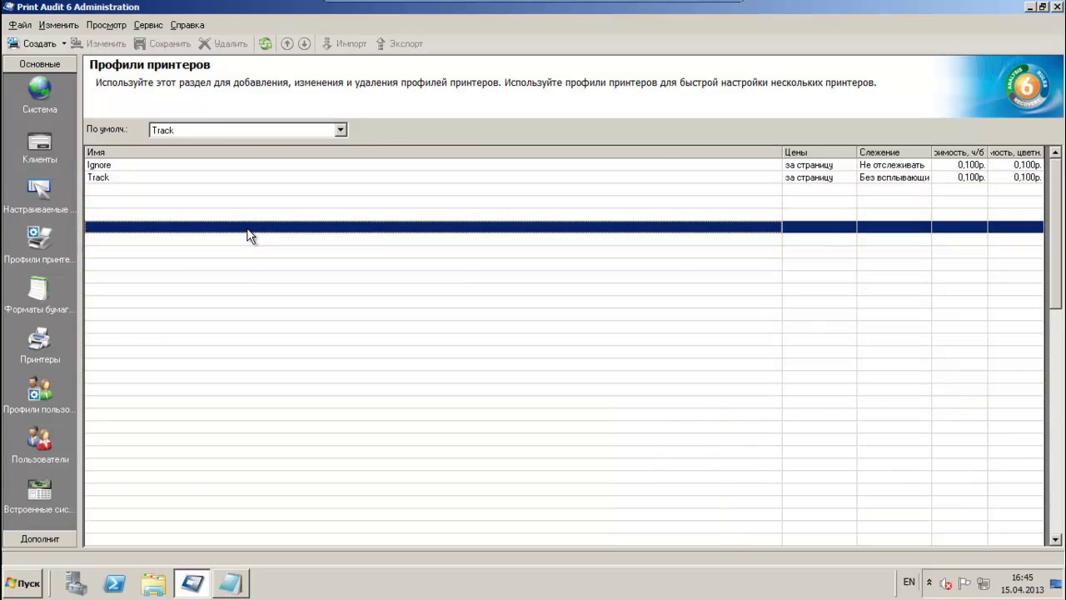
click(176, 191)
click(152, 329)
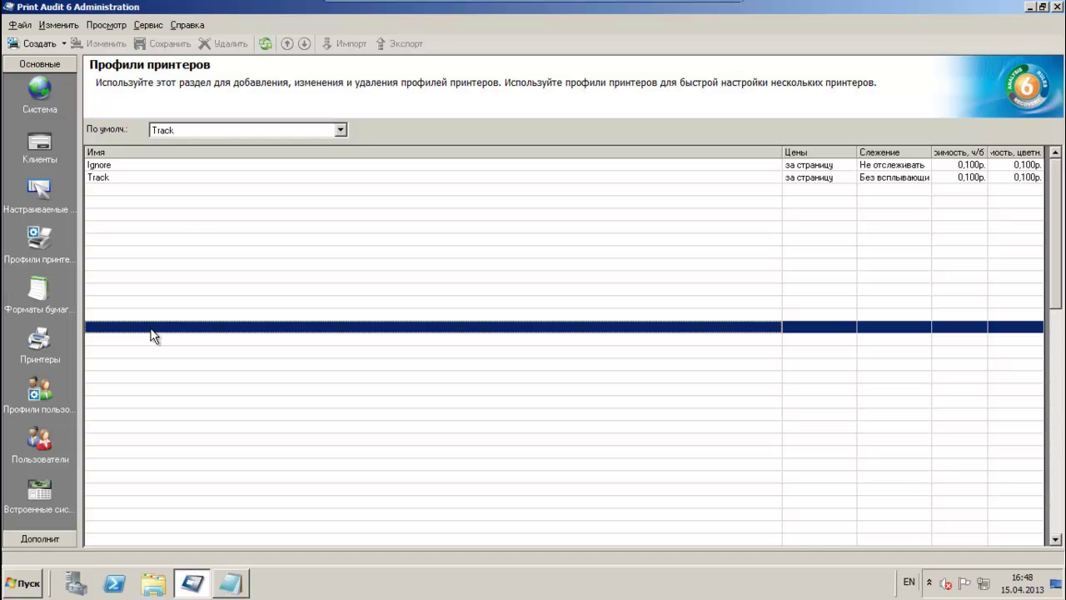
click(169, 188)
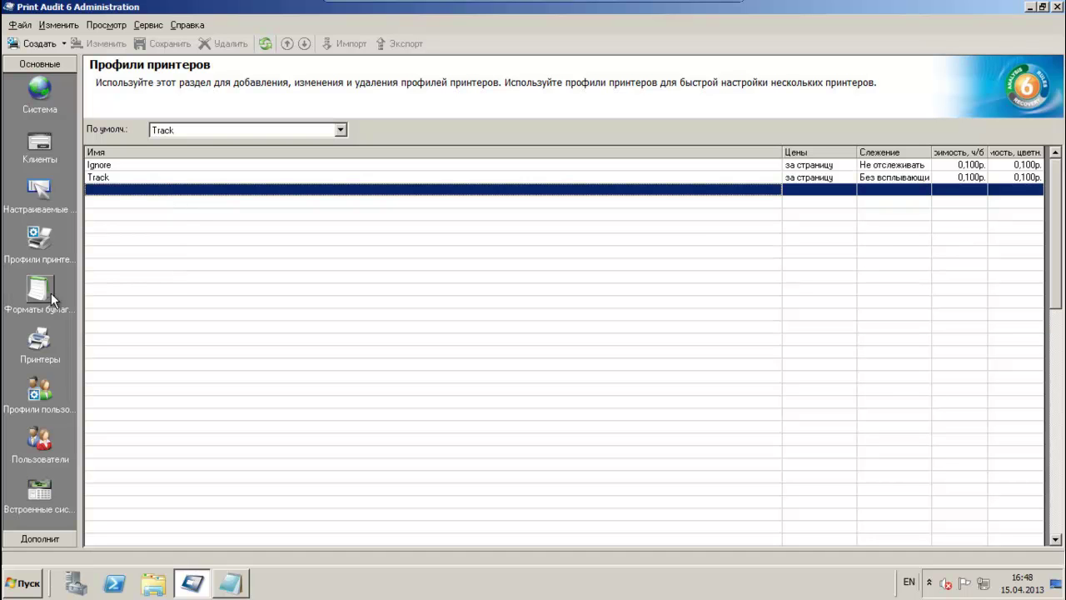
Step: Set Отслеживание of the Track tracking profile in Профили пользователей to Запретить печать and save it
click(40, 387)
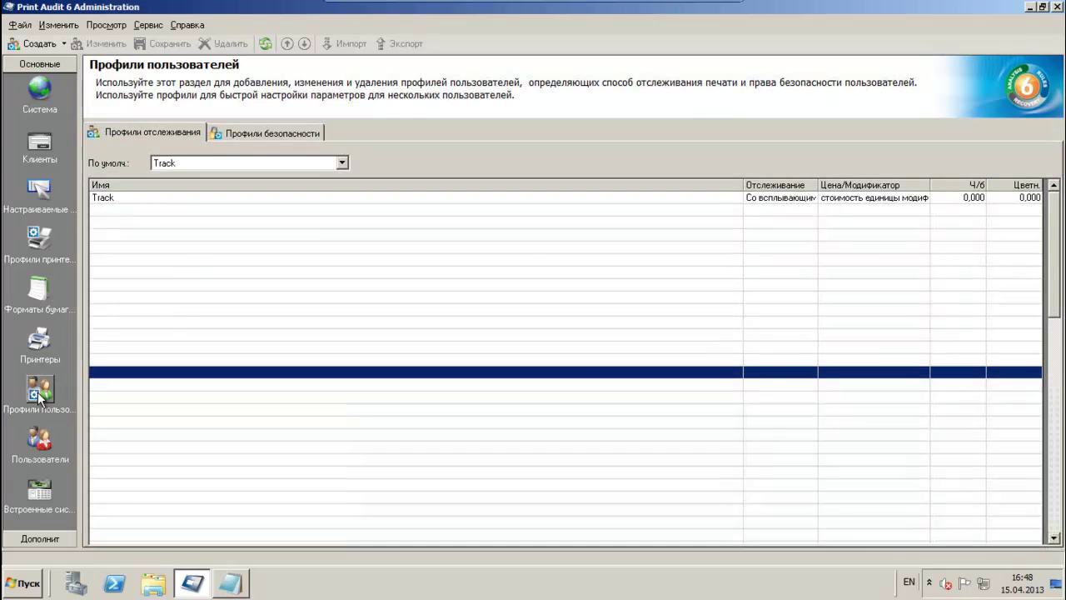
double_click(152, 200)
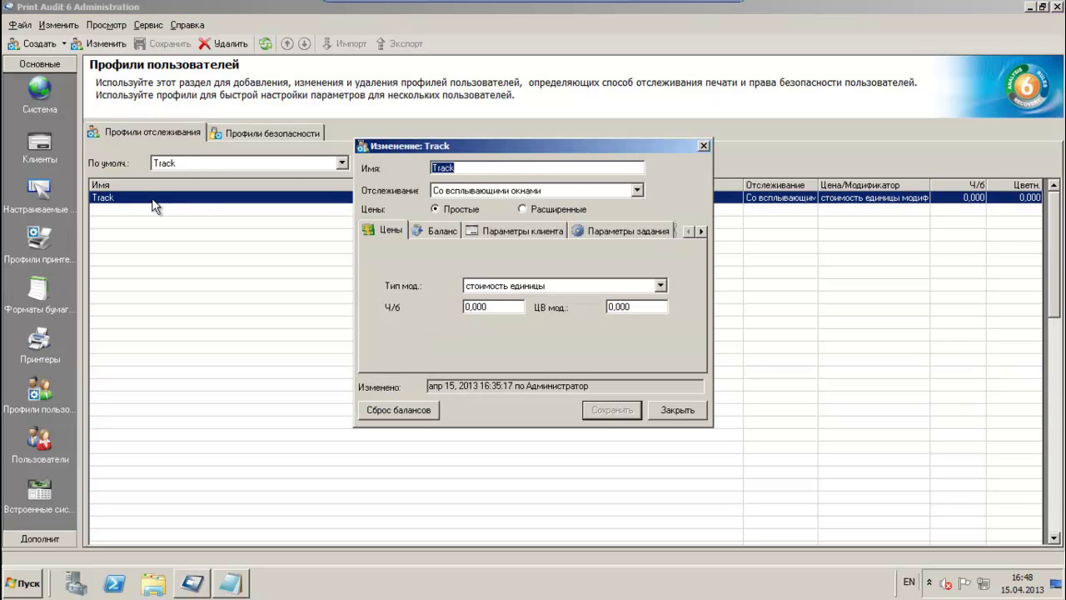
click(566, 190)
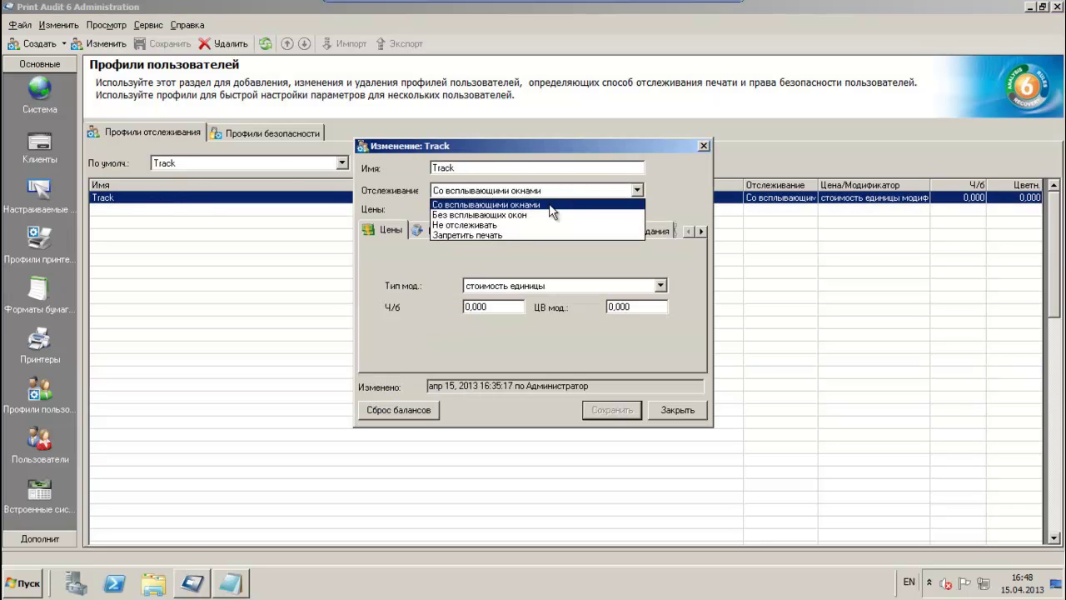
click(499, 237)
click(607, 411)
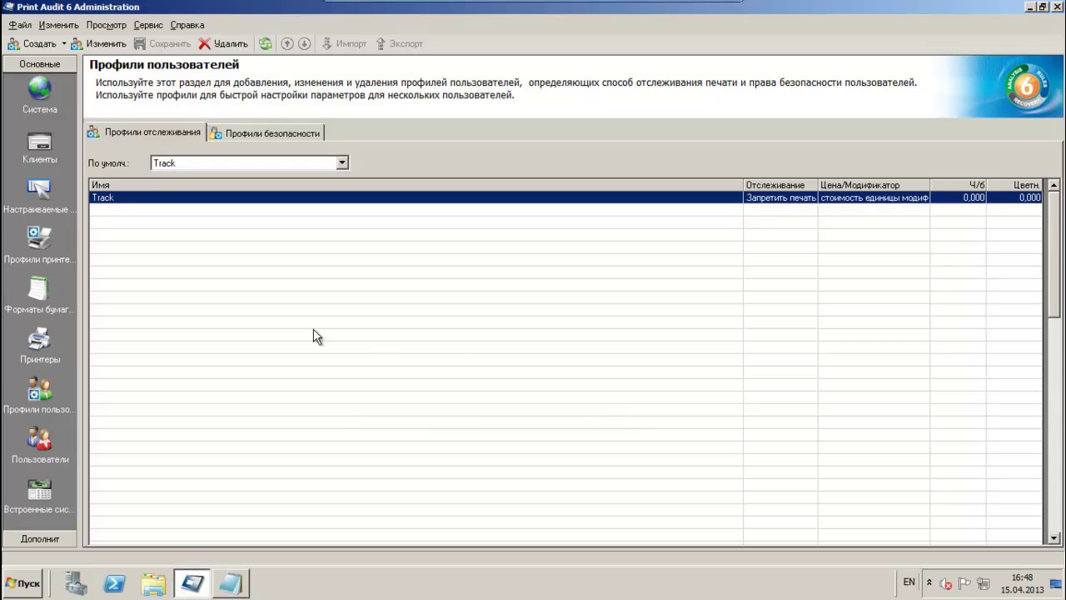
Step: Switch to Блокнот and try to print the Привет Мир! note, cancelling the file save and dismissing any messages
click(241, 588)
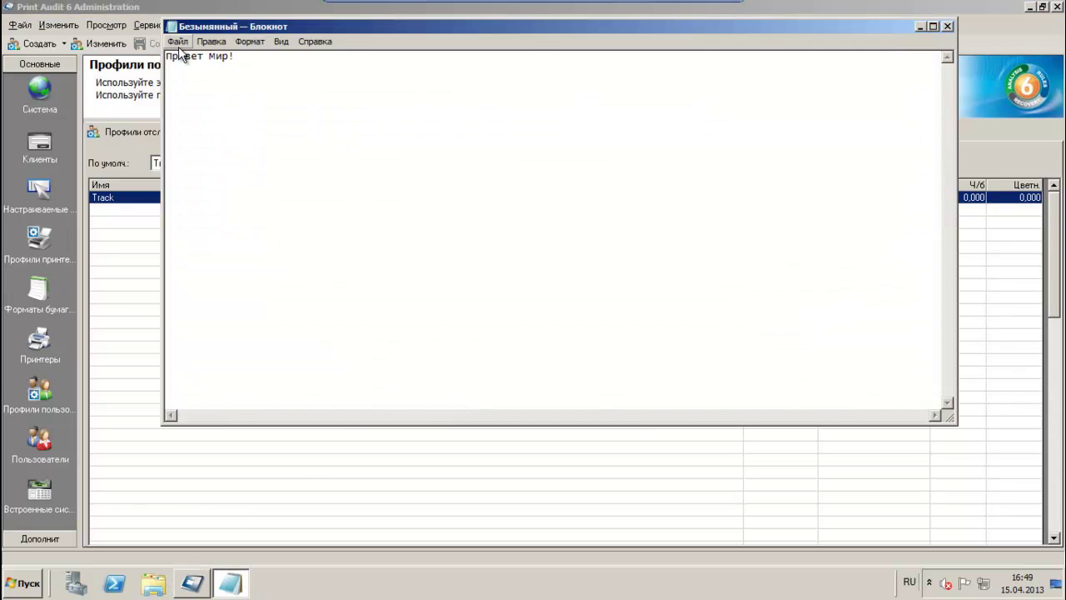
key(ctrl+p)
click(369, 337)
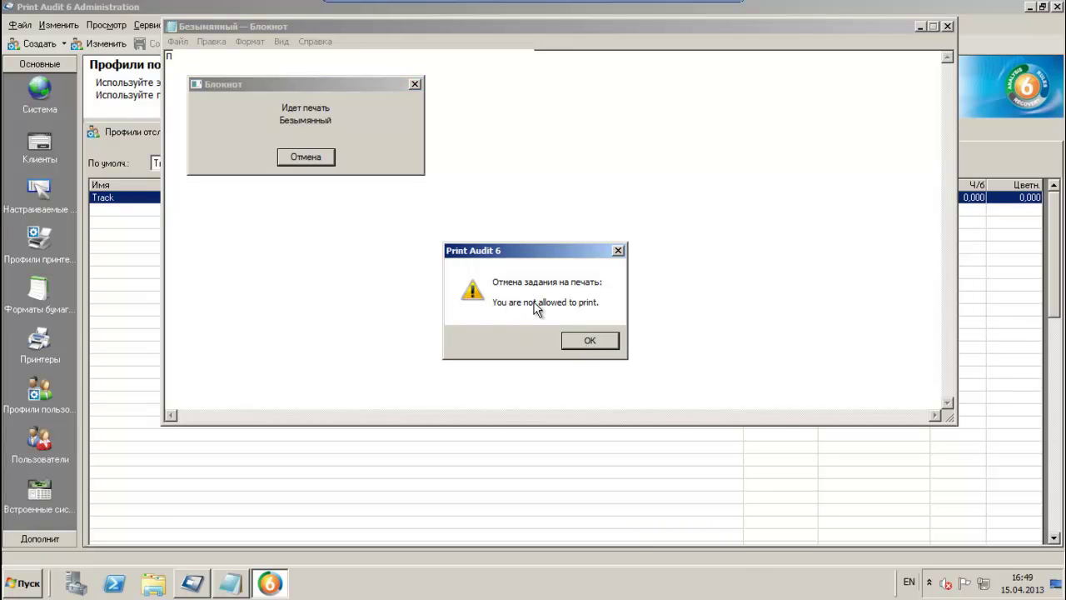
click(589, 341)
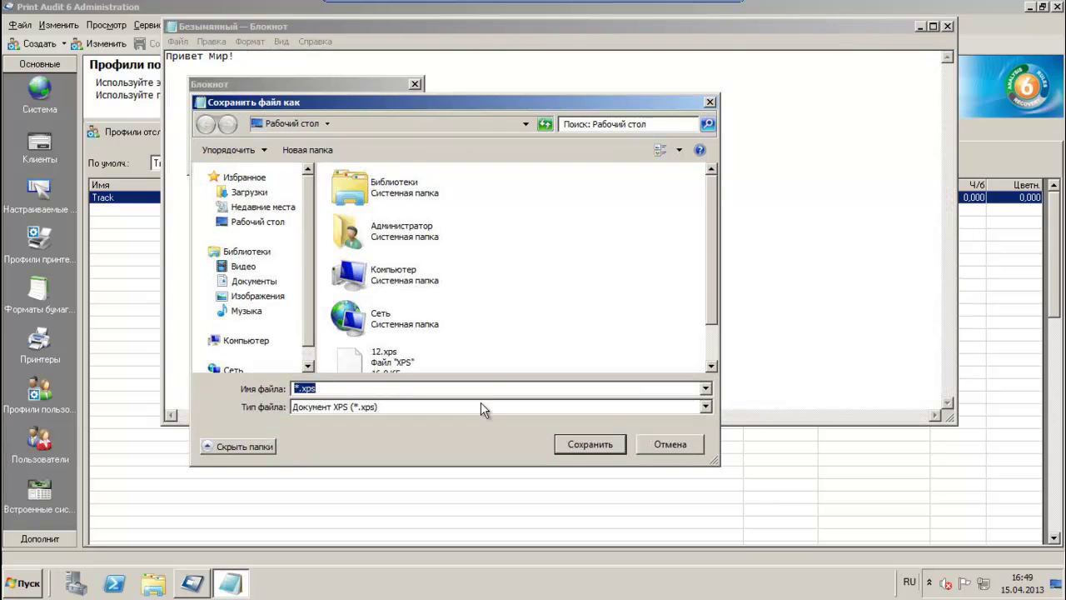
click(669, 443)
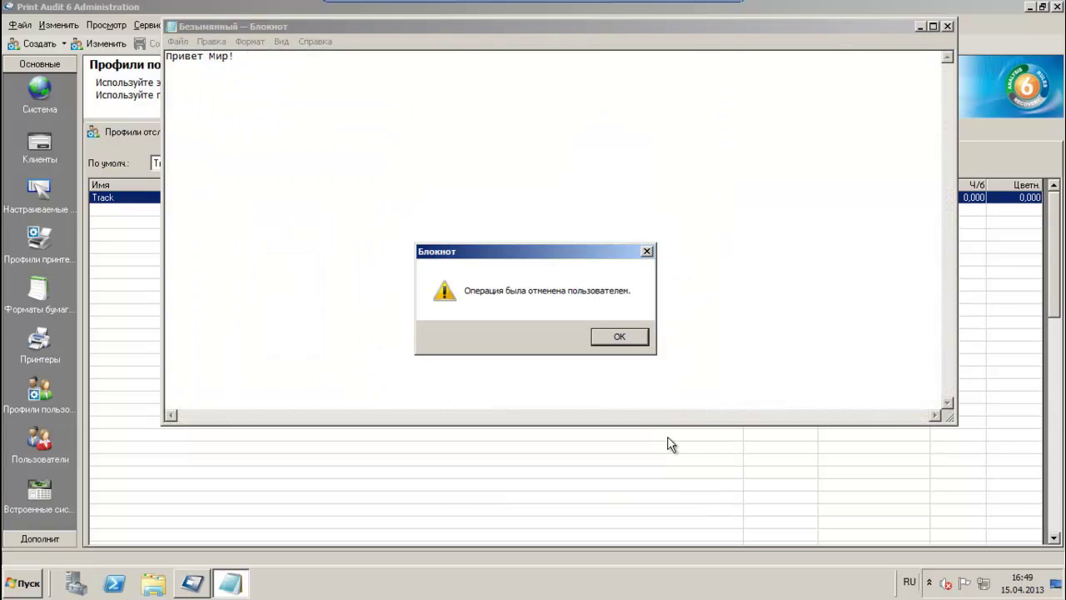
click(620, 338)
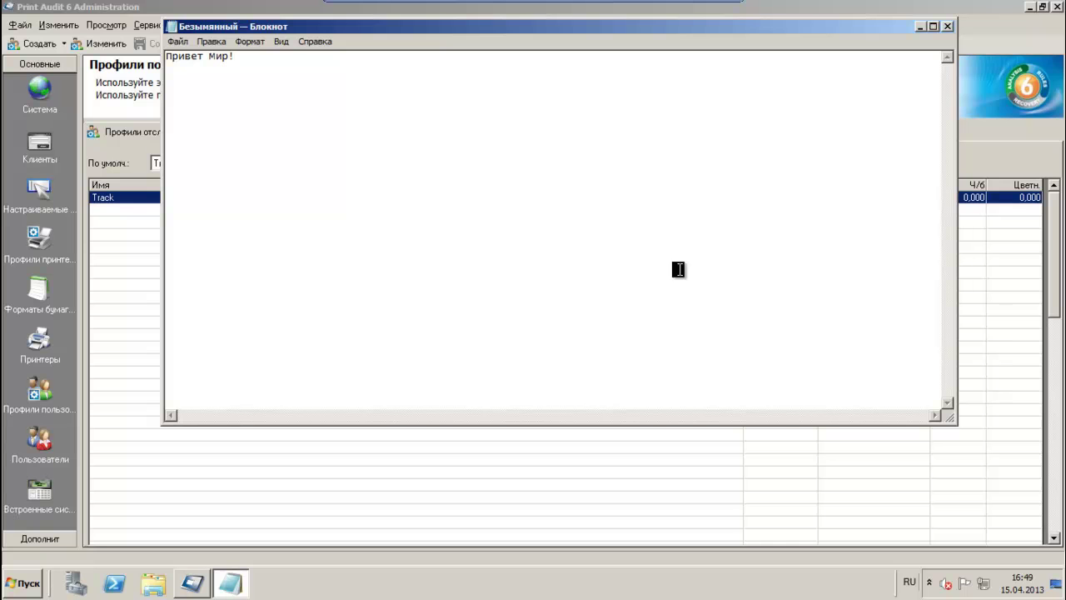
Step: Return to Print Audit 6 Administration and set Отслеживание of the Track user tracking profile to Без всплывающих окон, saving it
click(127, 298)
click(146, 202)
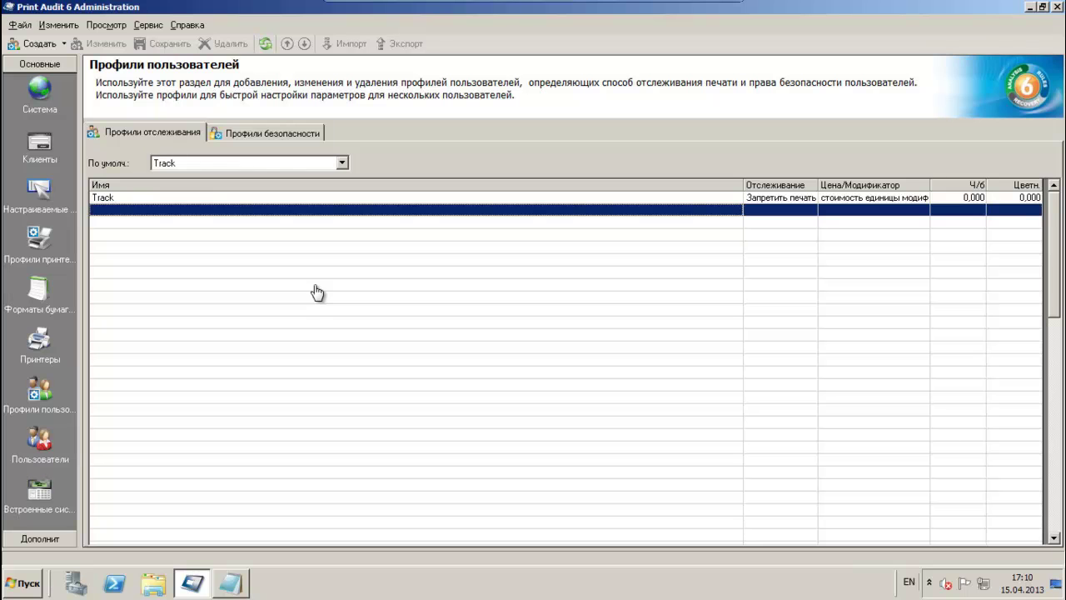
click(209, 199)
double_click(209, 200)
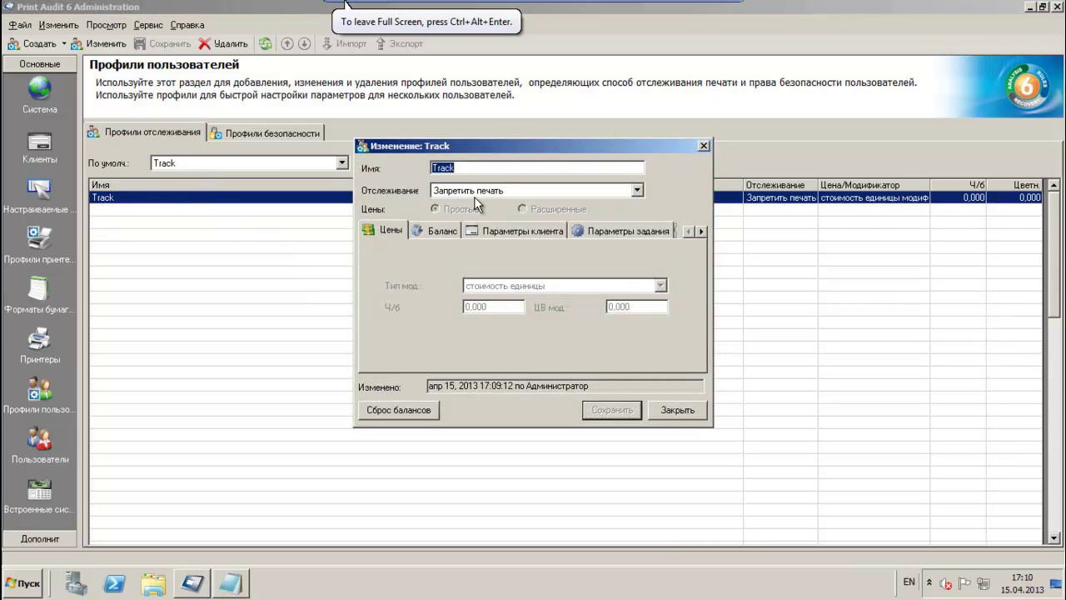
click(517, 191)
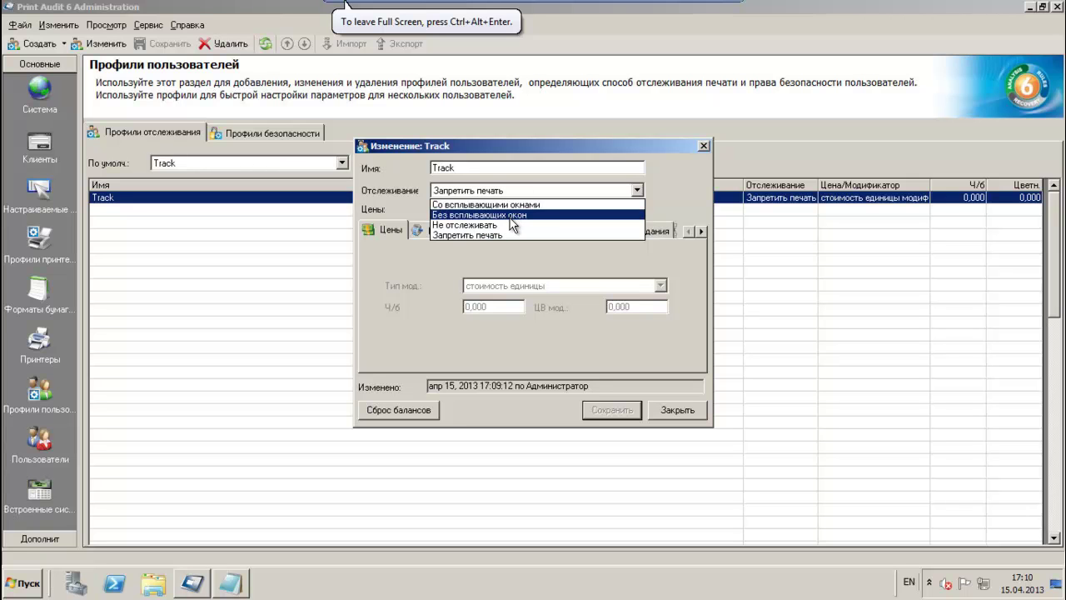
click(512, 215)
click(614, 410)
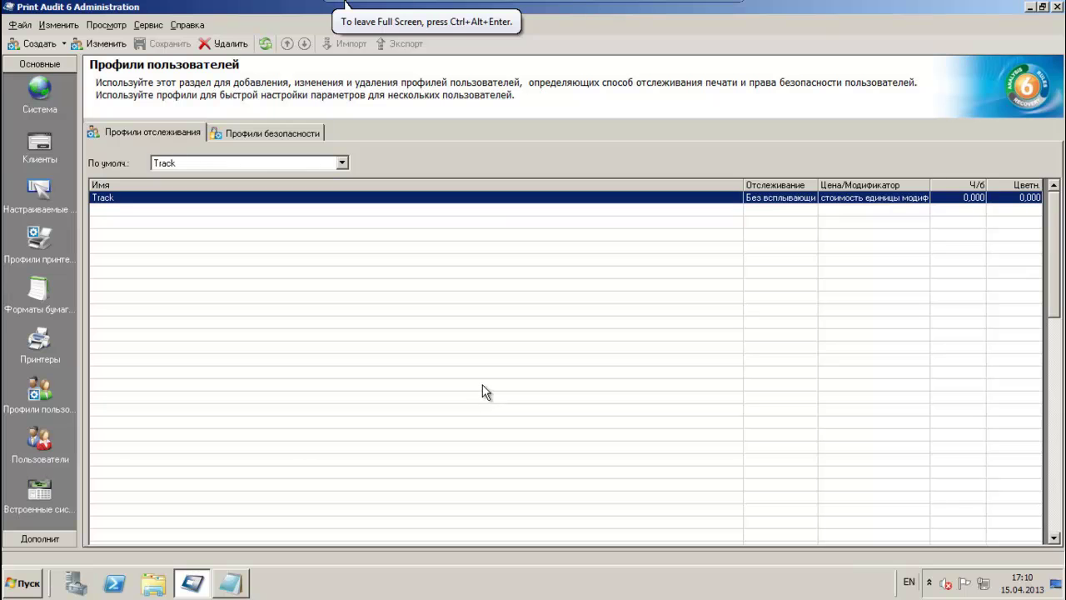
Step: Delete the existing rule 1 from Правила печати
click(50, 541)
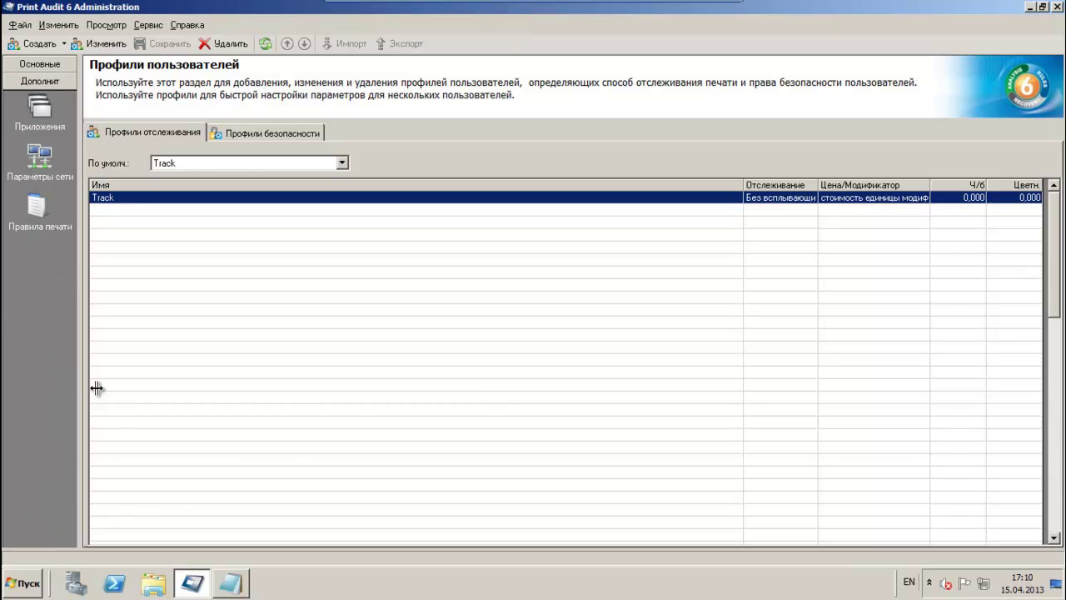
click(44, 207)
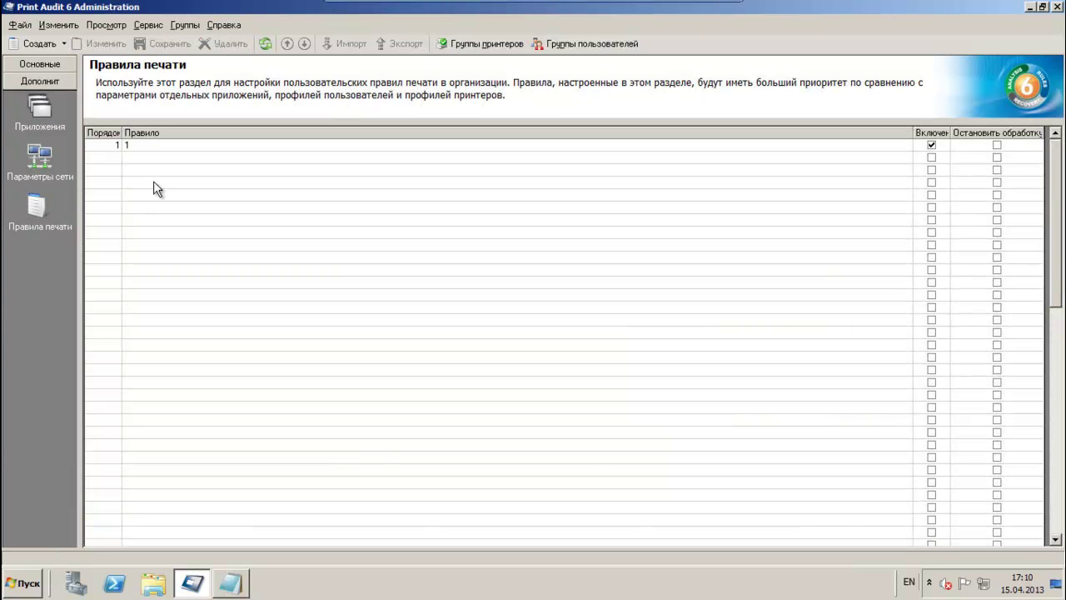
click(162, 149)
click(226, 44)
click(479, 333)
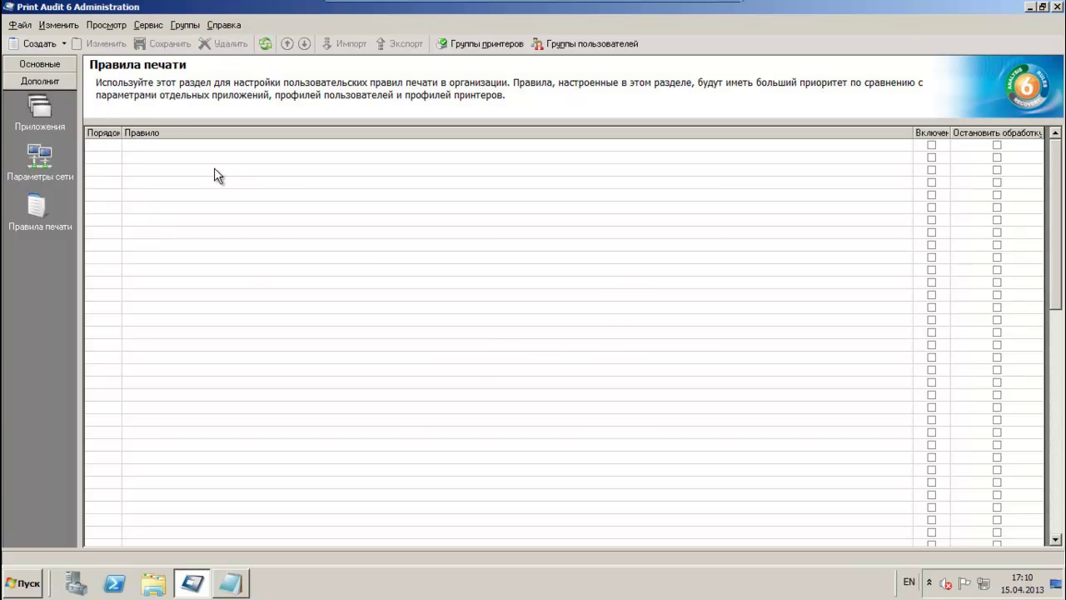
Step: Start a new print rule named 1 and add the condition Пользователь является Администратор, picking the account from the user search
click(40, 43)
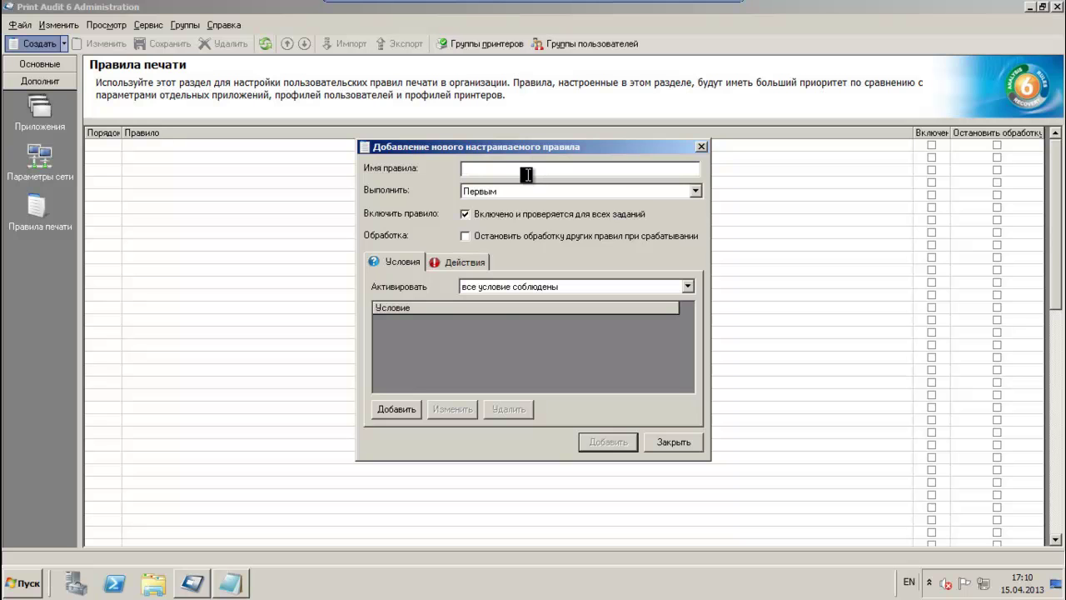
text(1)
click(407, 410)
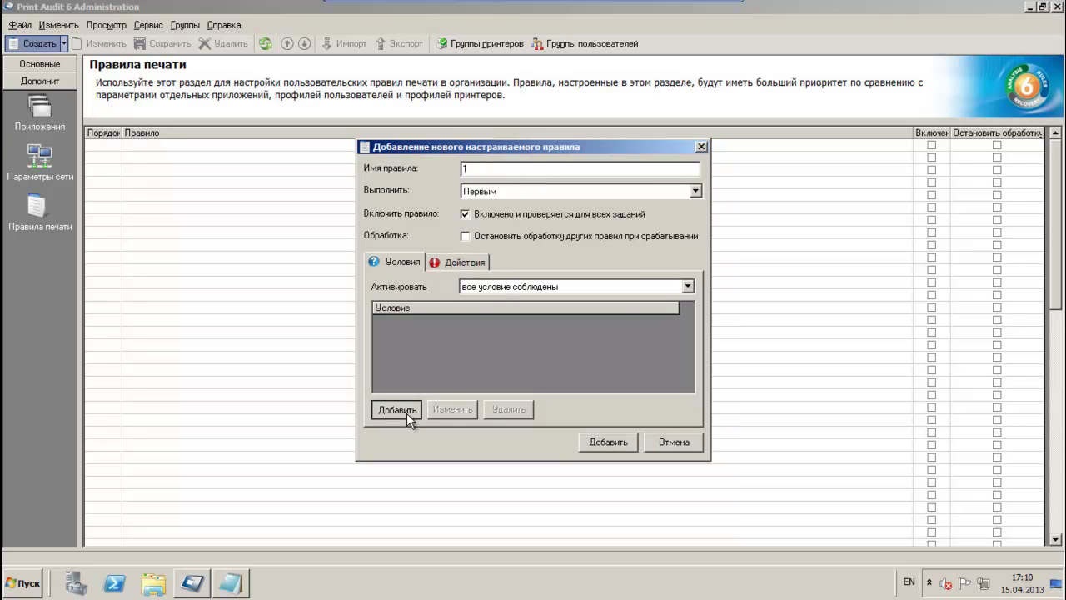
click(558, 317)
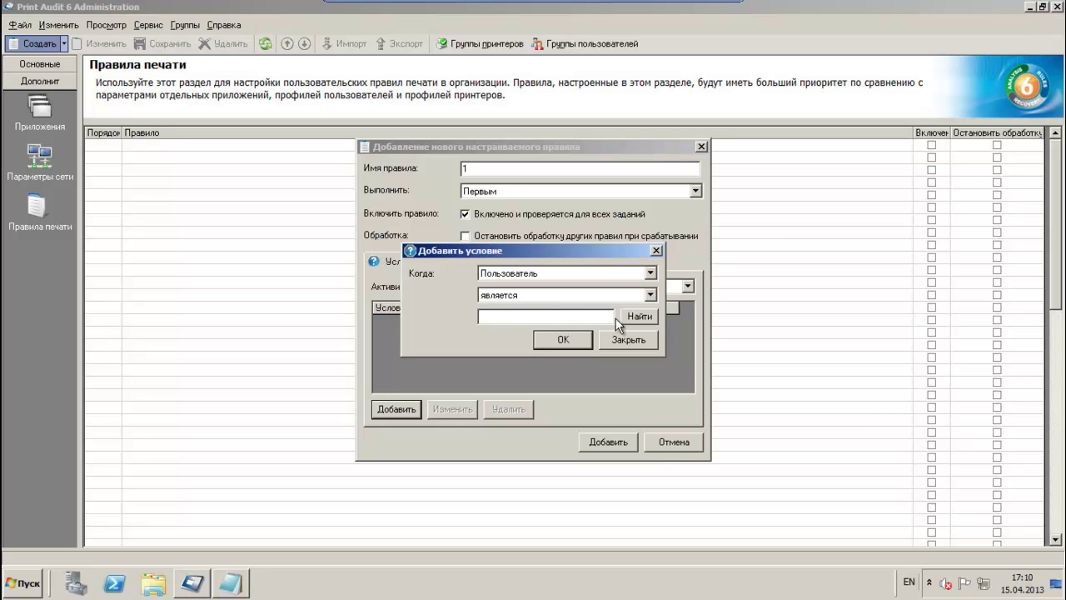
click(639, 317)
click(438, 236)
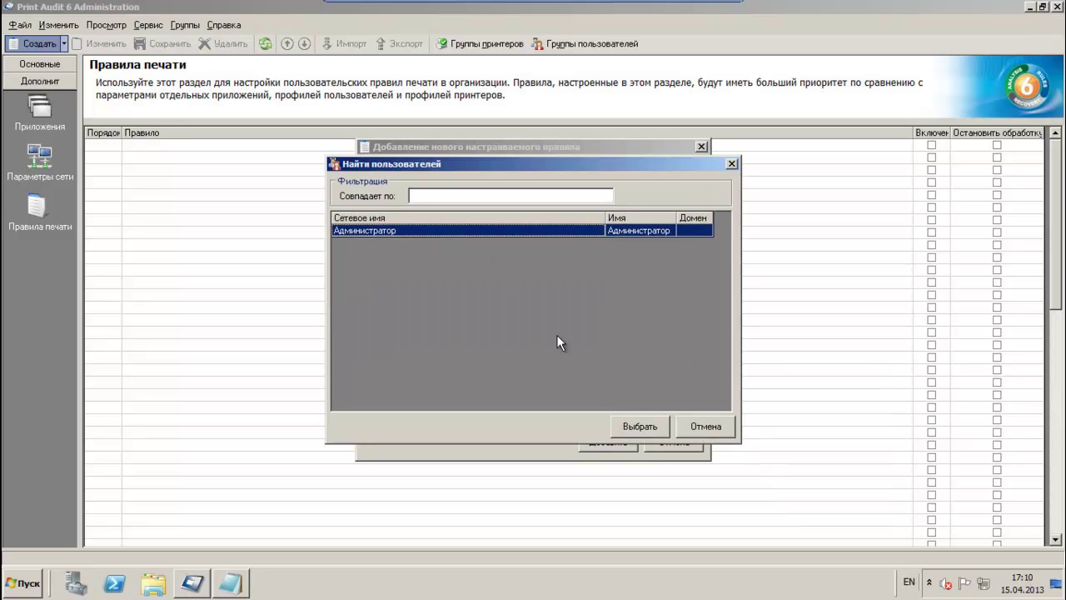
click(639, 426)
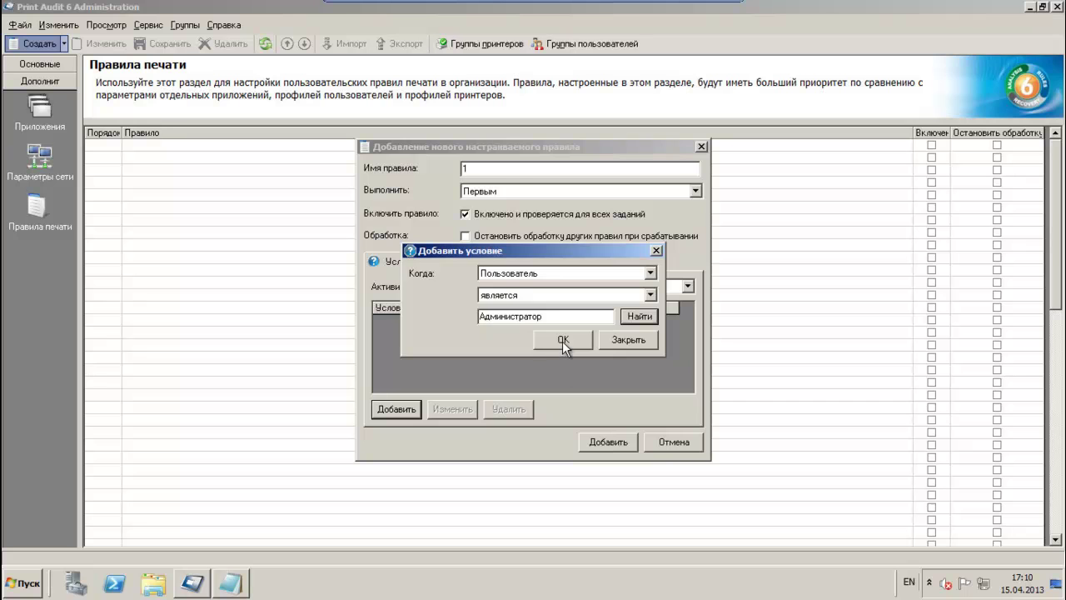
click(562, 340)
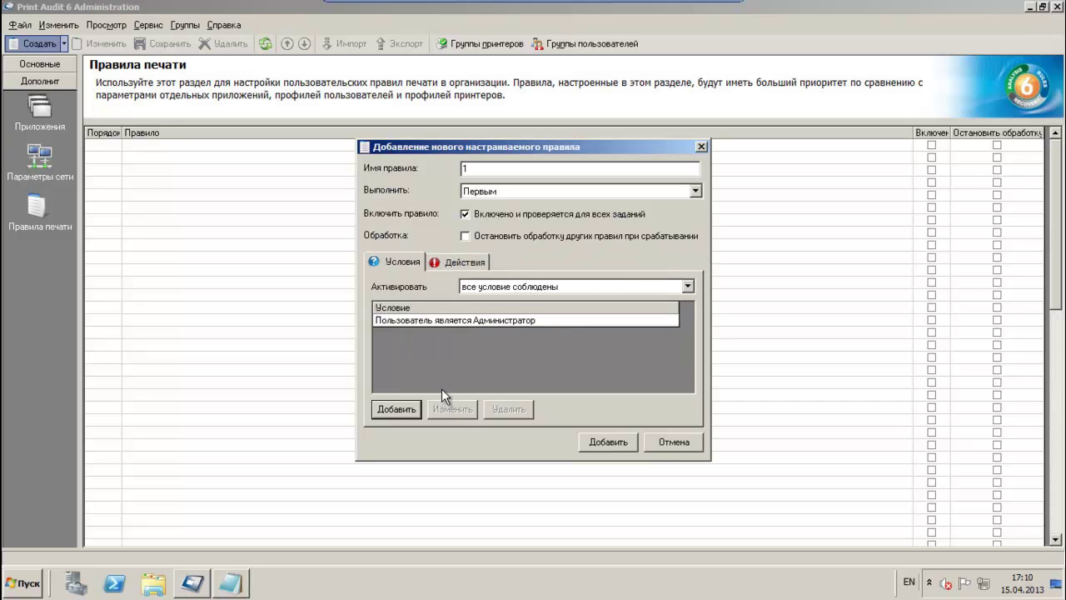
Step: Add a second condition to the rule: Заголовок документа содержит 32
click(397, 409)
click(611, 278)
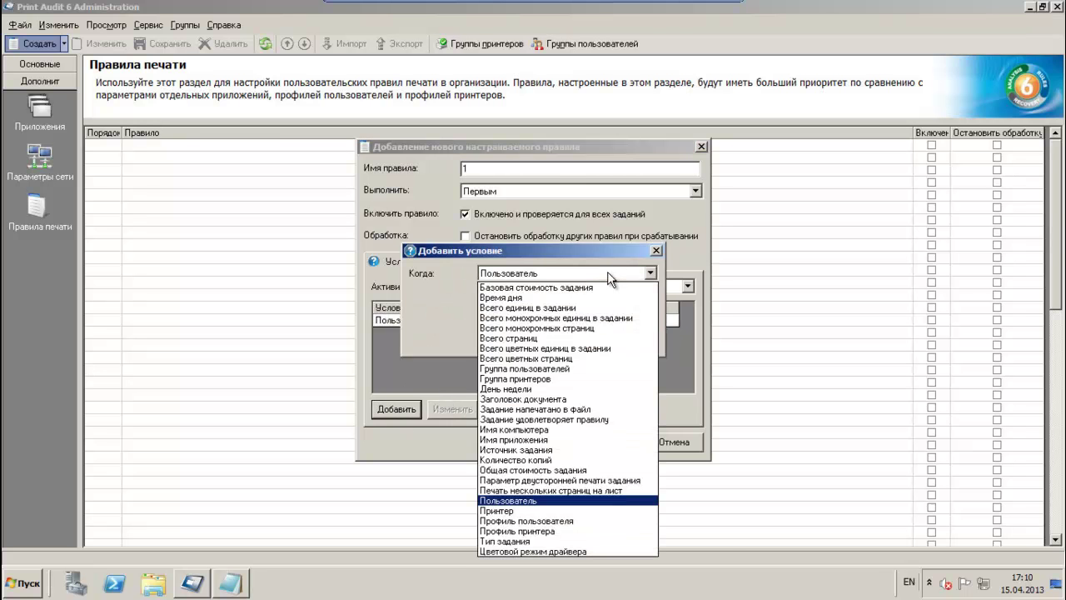
click(580, 399)
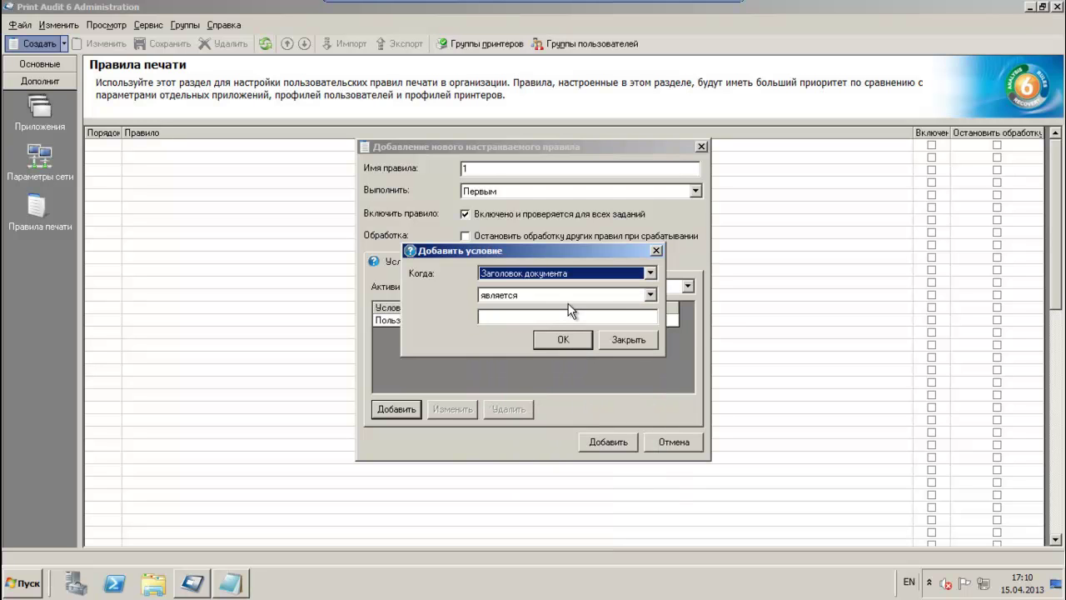
click(649, 295)
click(587, 329)
click(563, 317)
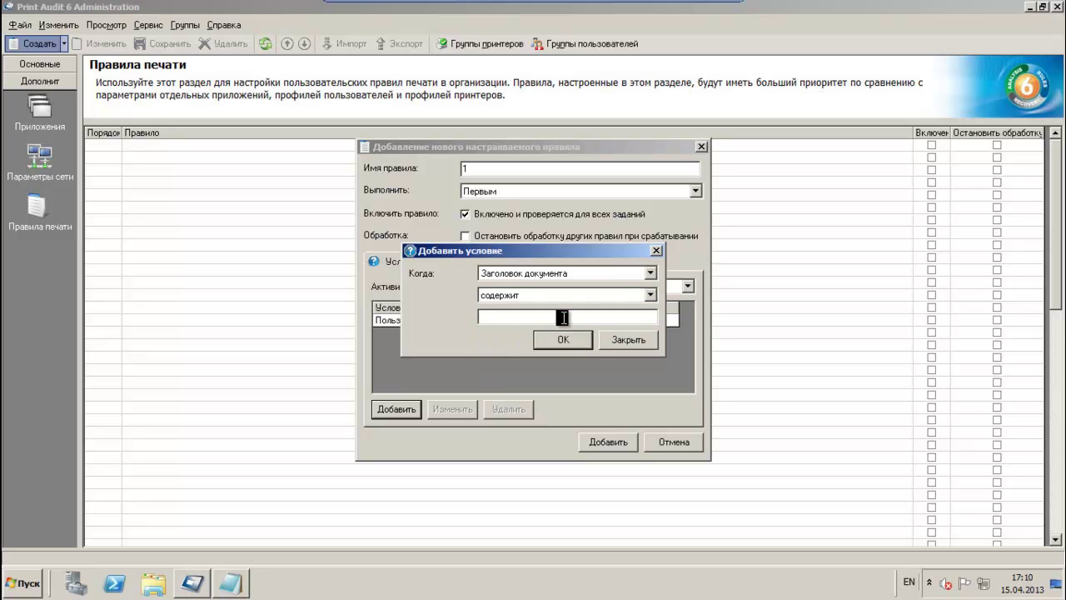
text(32)
click(552, 337)
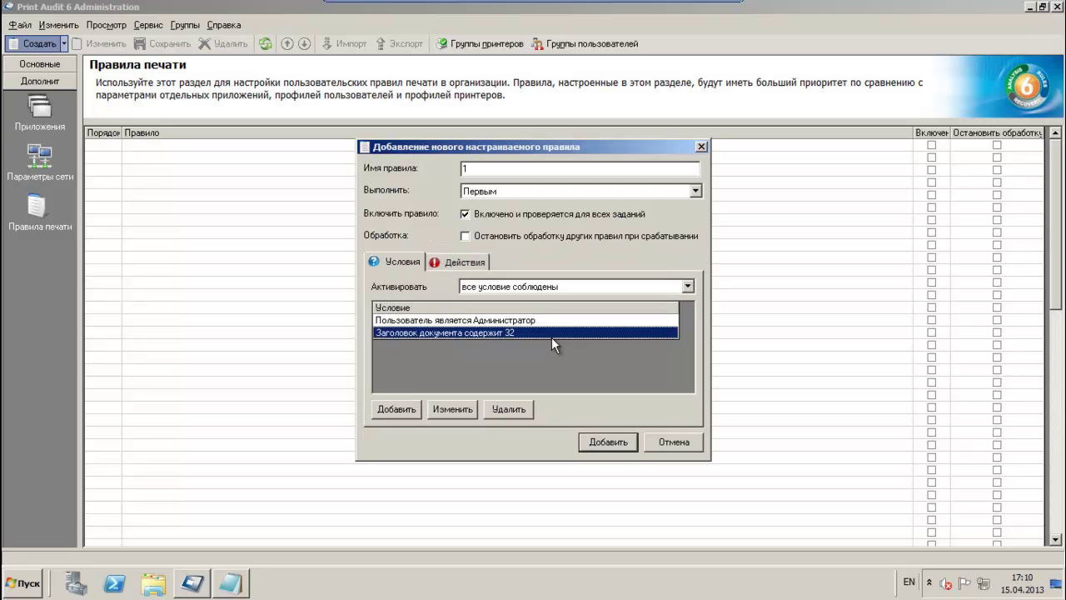
Step: Start a rule action Вывести сообщение и отменить задание with the Тема "Вам запрещено печатать этот документ!"
click(465, 262)
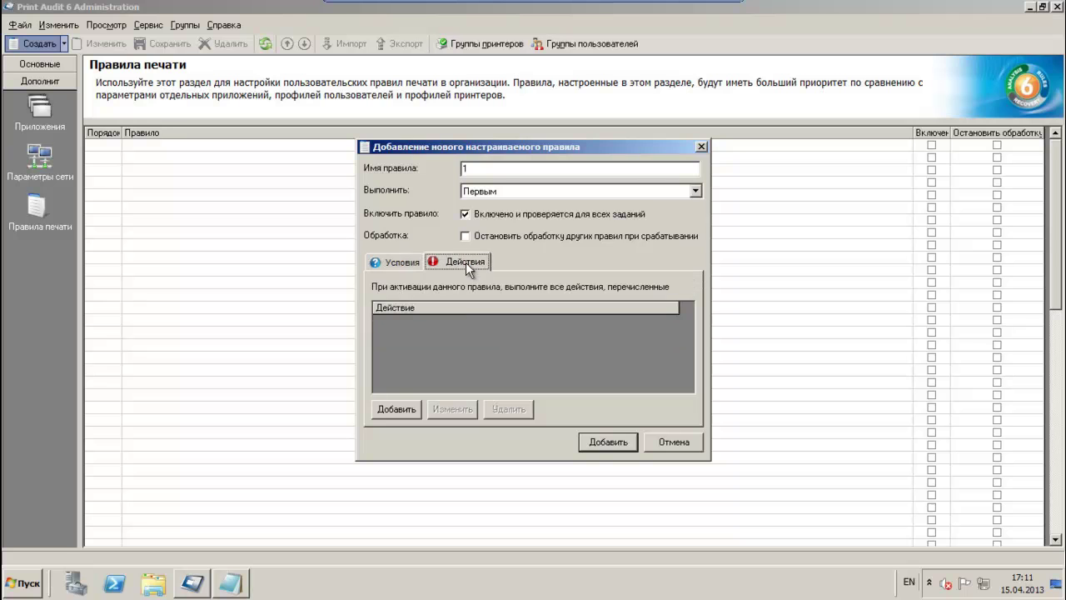
click(406, 406)
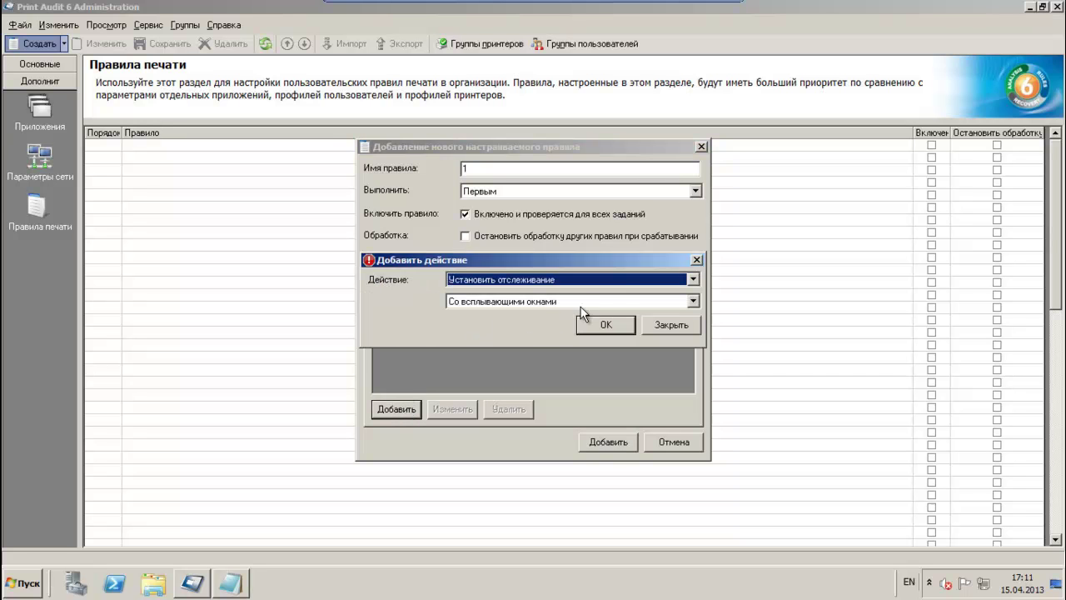
click(618, 278)
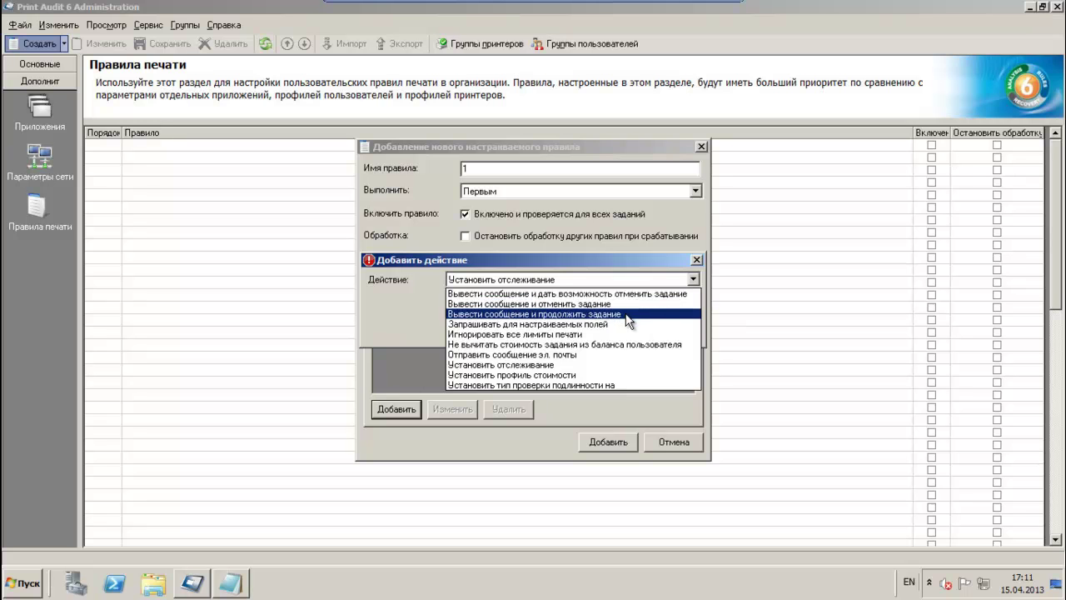
click(618, 303)
click(574, 320)
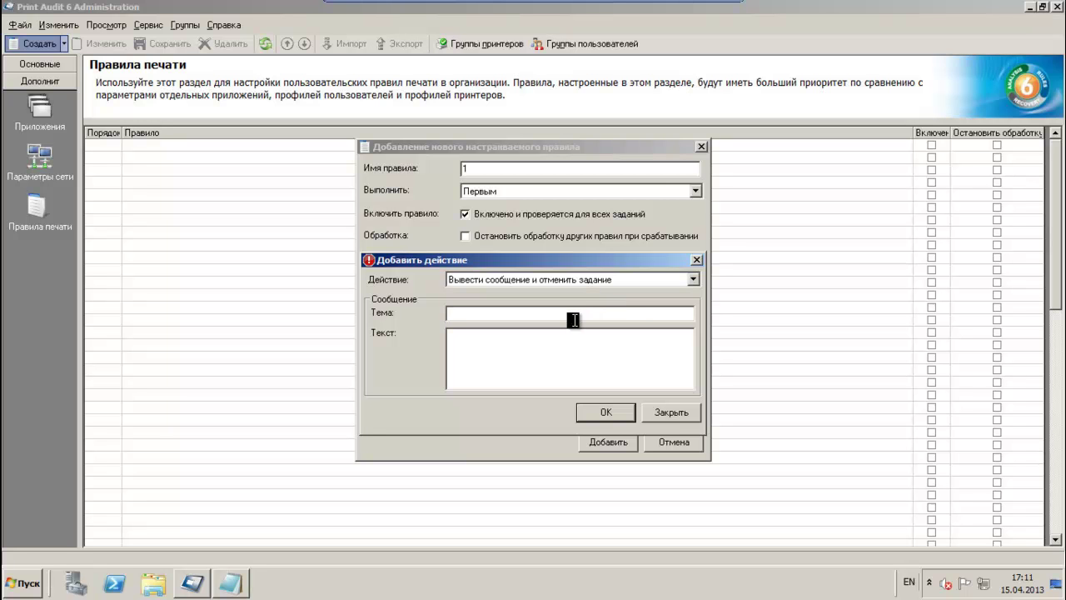
key(alt+shift)
text(Вам запрещено печатать этот документ!)
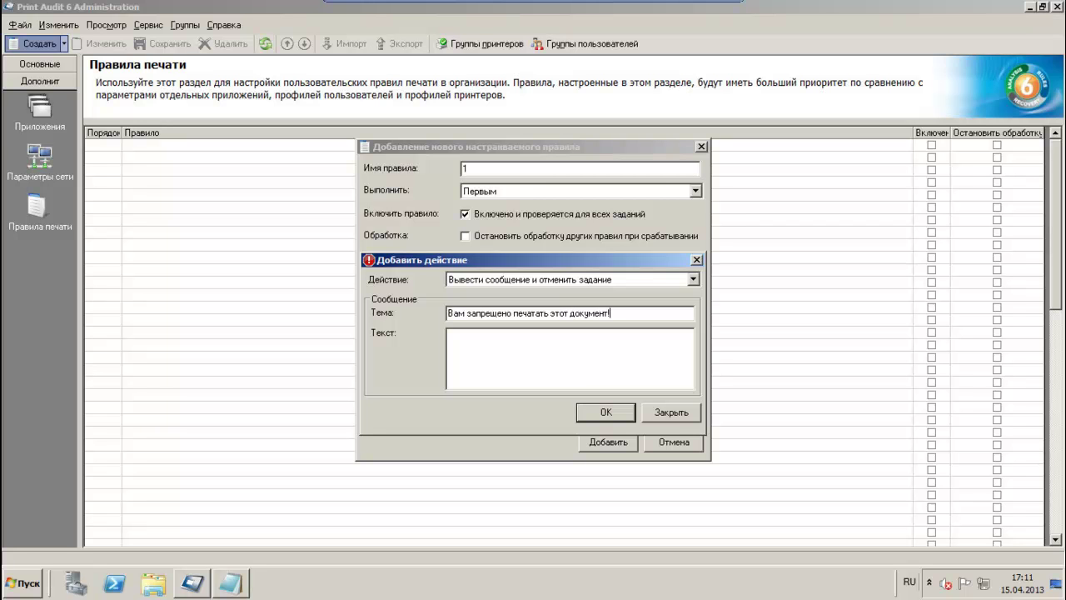
Step: Copy the action's Тема into its Текст, accept the action, and add the completed rule to the list
key(ctrl+a)
key(ctrl+c)
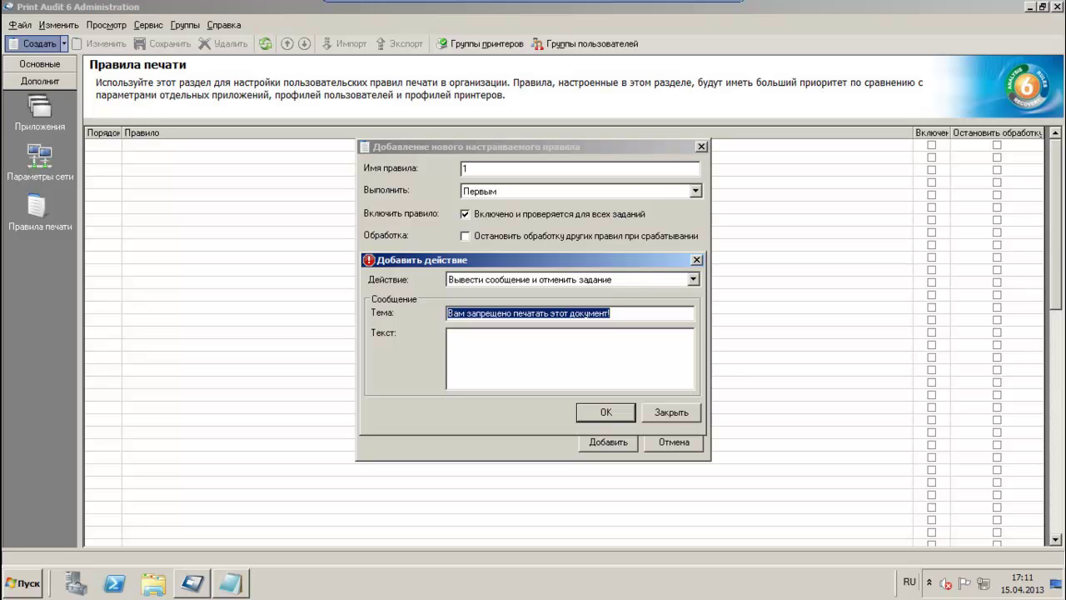
click(603, 343)
key(ctrl+v)
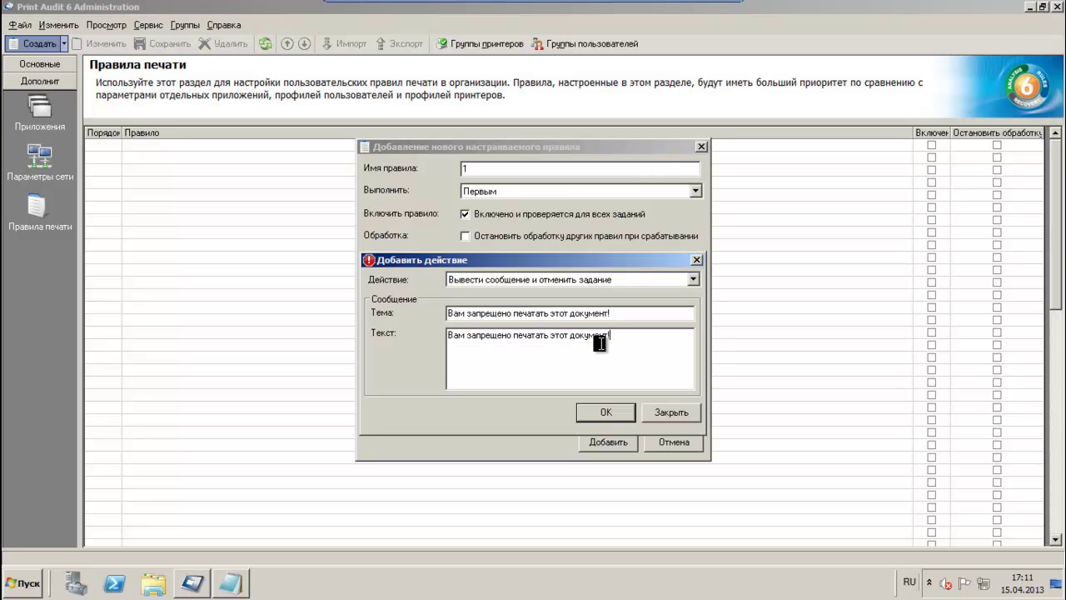
click(608, 414)
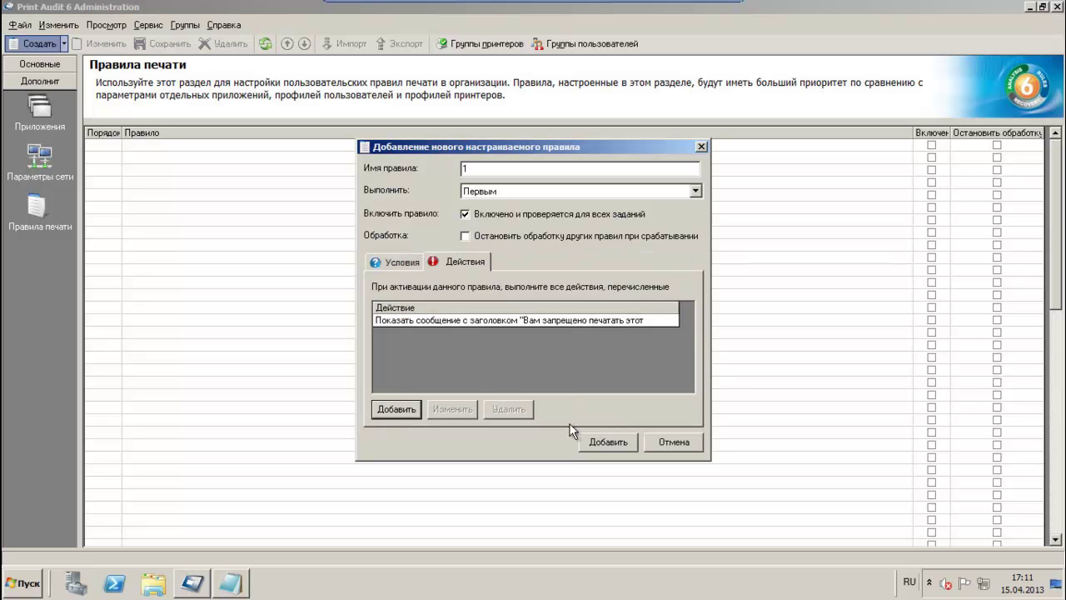
click(404, 266)
click(622, 445)
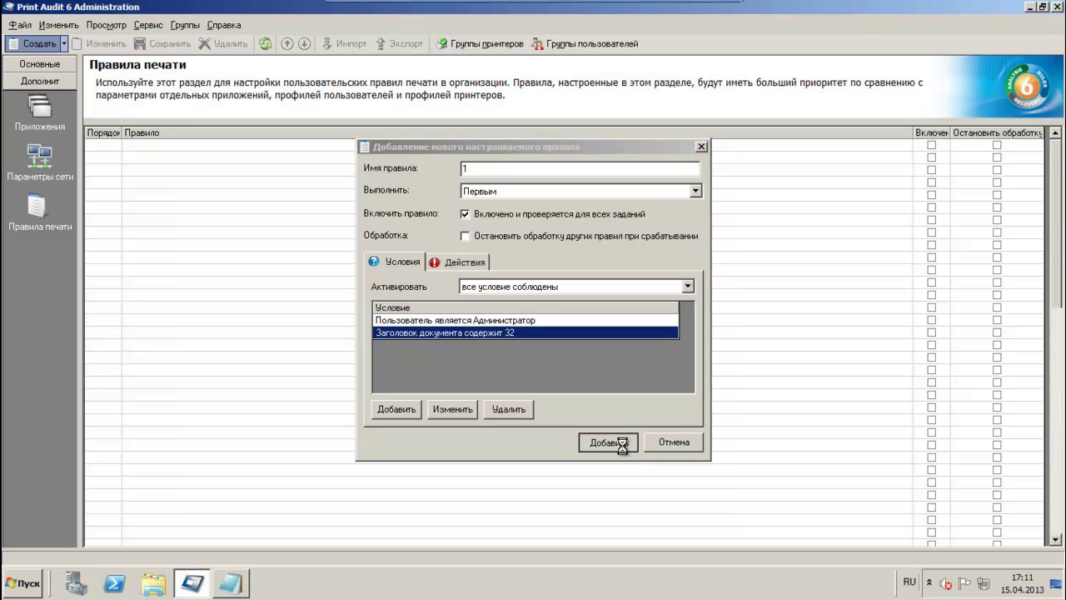
Step: Reopen print rule 1 to examine its conditions and the Активировать options, closing it without changes
double_click(186, 146)
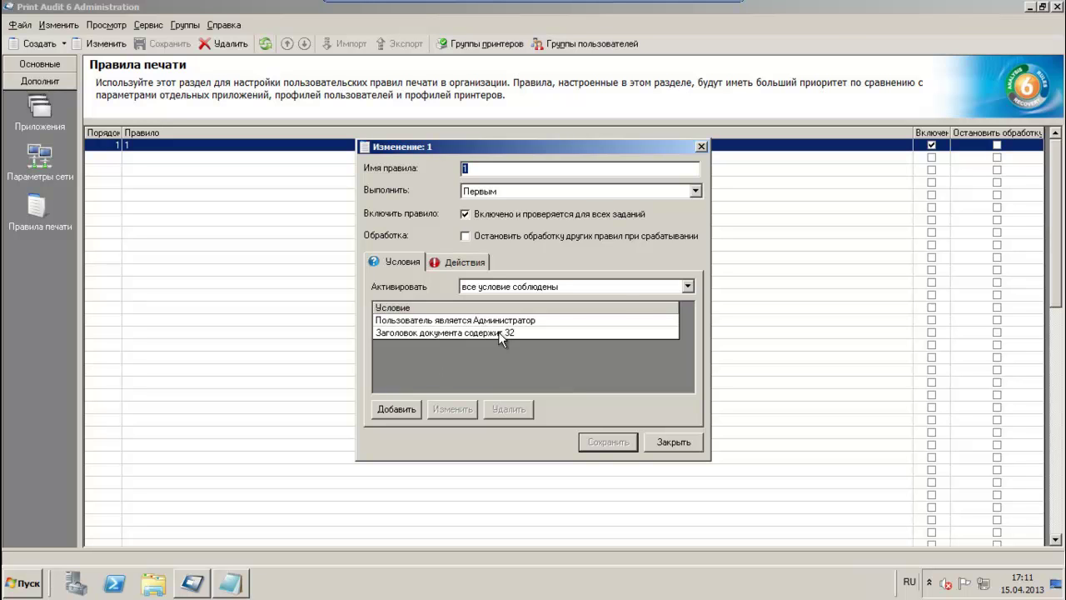
click(688, 287)
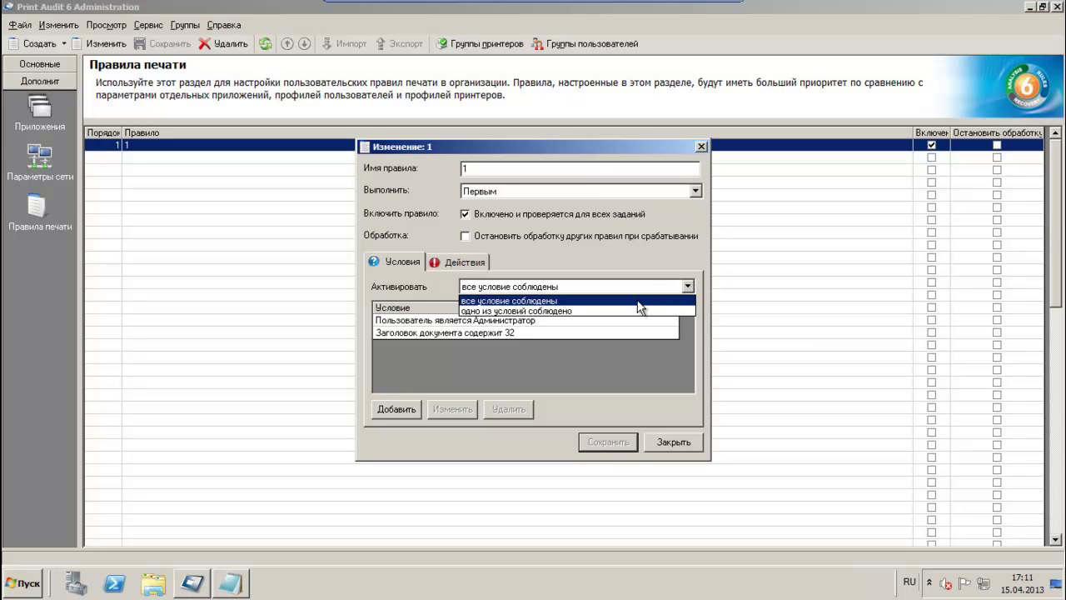
click(609, 263)
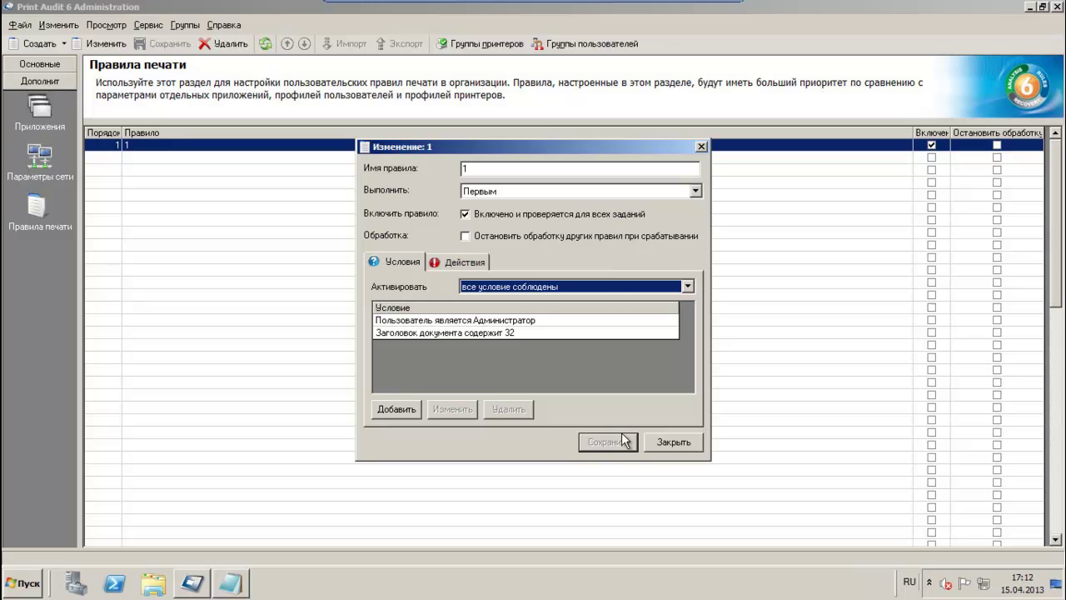
click(662, 445)
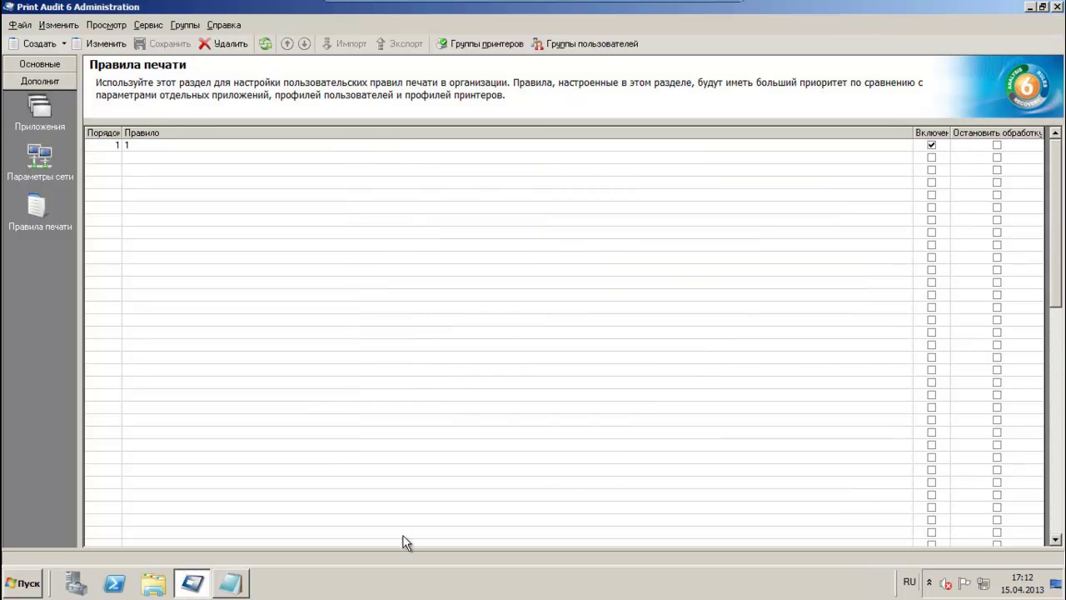
Step: Switch to Notepad, print document 32 to Microsoft XPS Document Writer, and dismiss the print rule's message
click(248, 590)
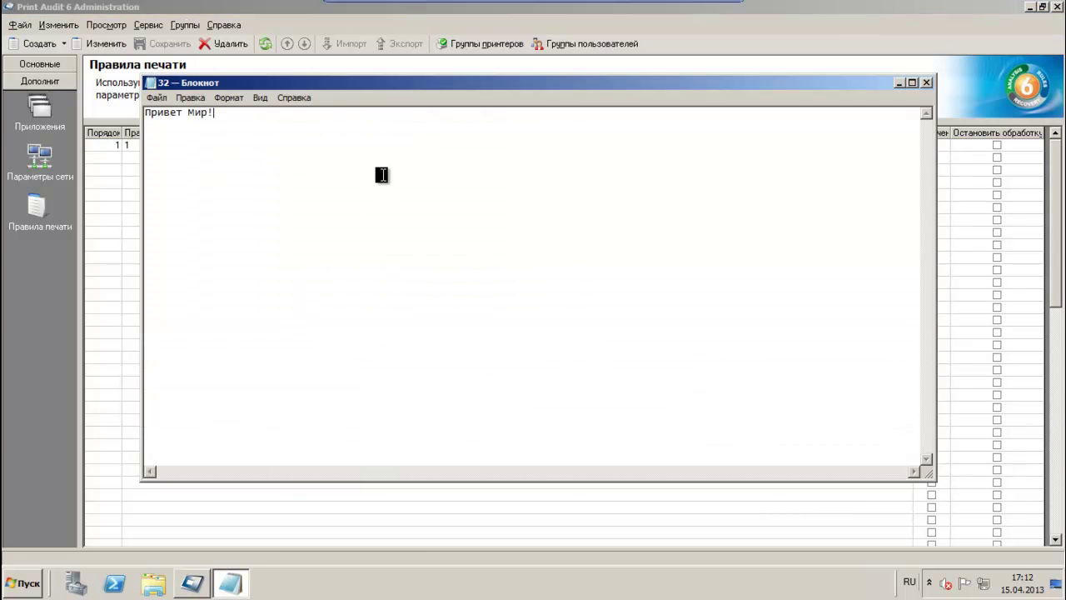
key(ctrl+p)
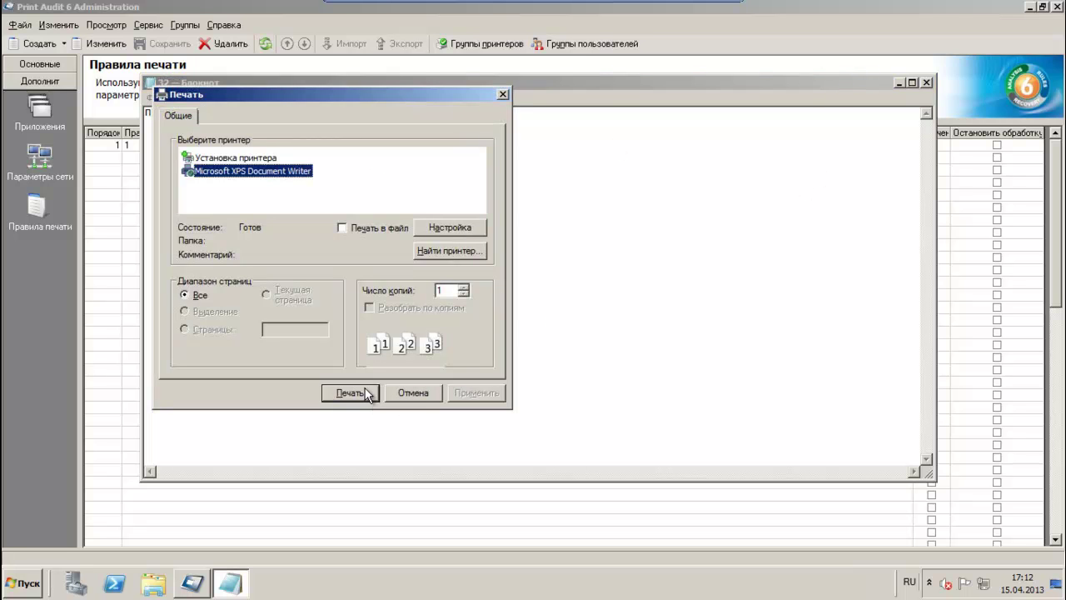
drag(241, 92, 237, 123)
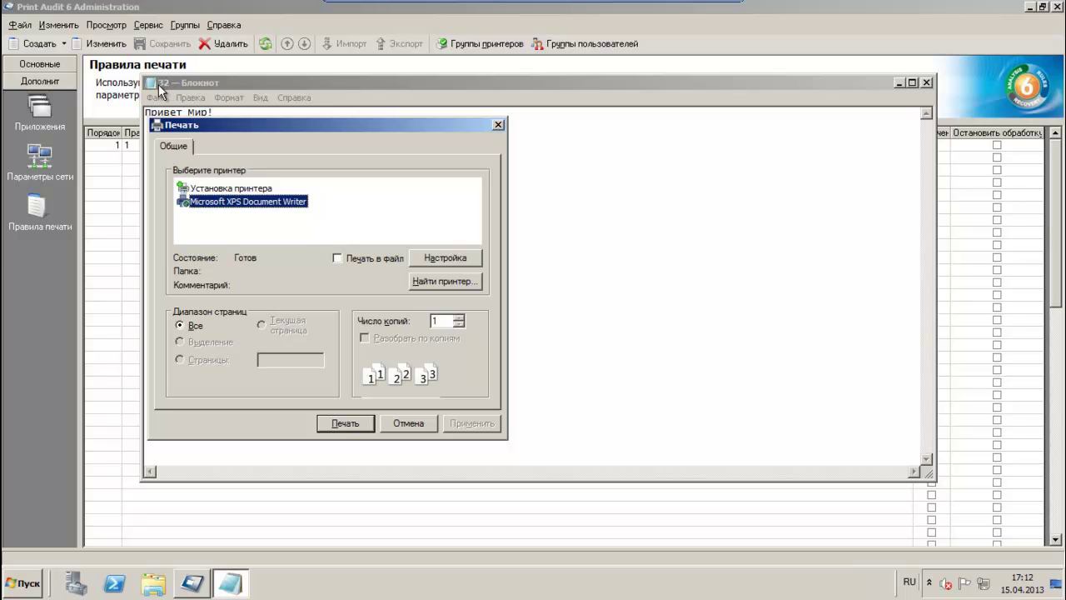
click(356, 425)
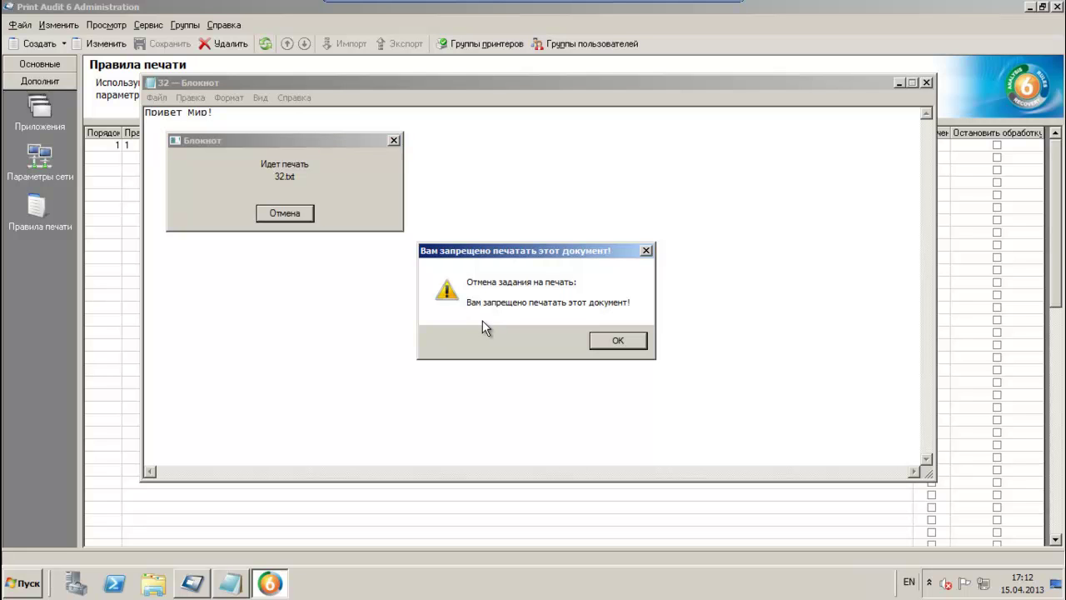
click(605, 342)
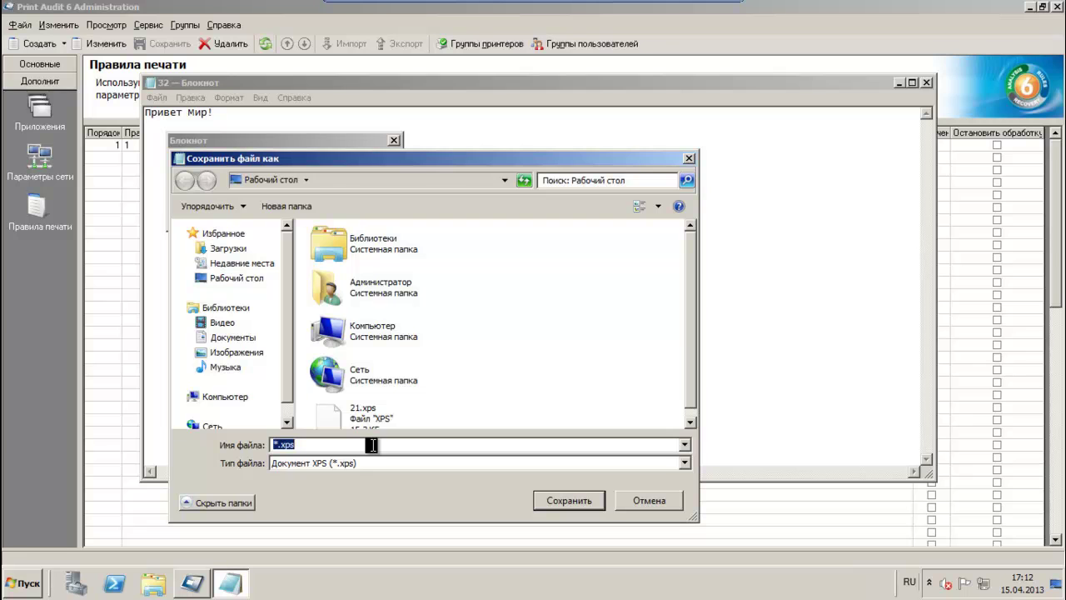
Step: Try to save the XPS output as 2, and check the desktop for the file before returning to Print Audit 6 Administration
text(2)
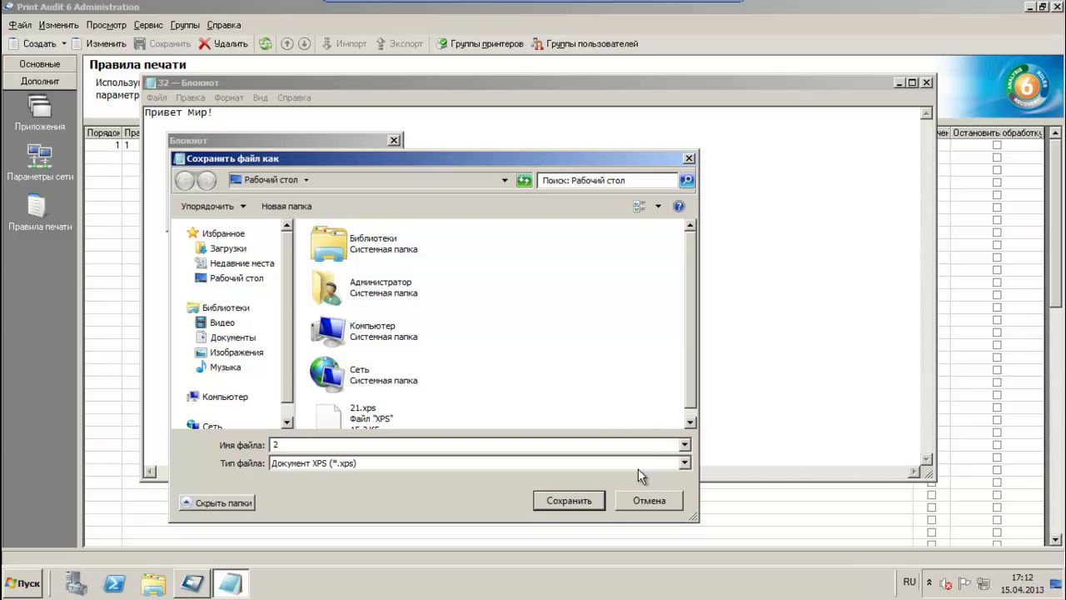
click(587, 500)
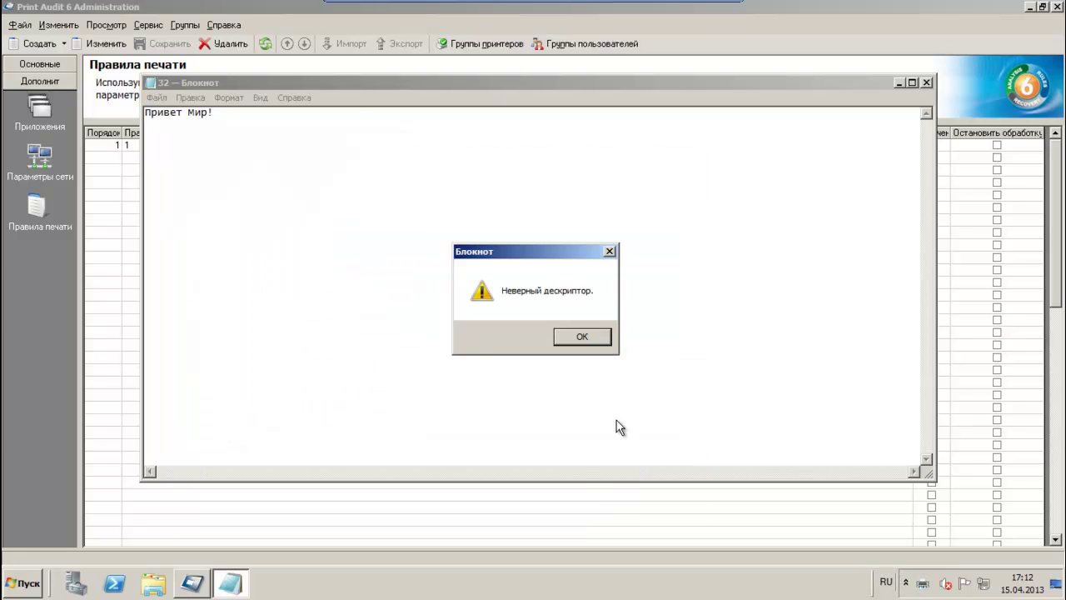
click(592, 337)
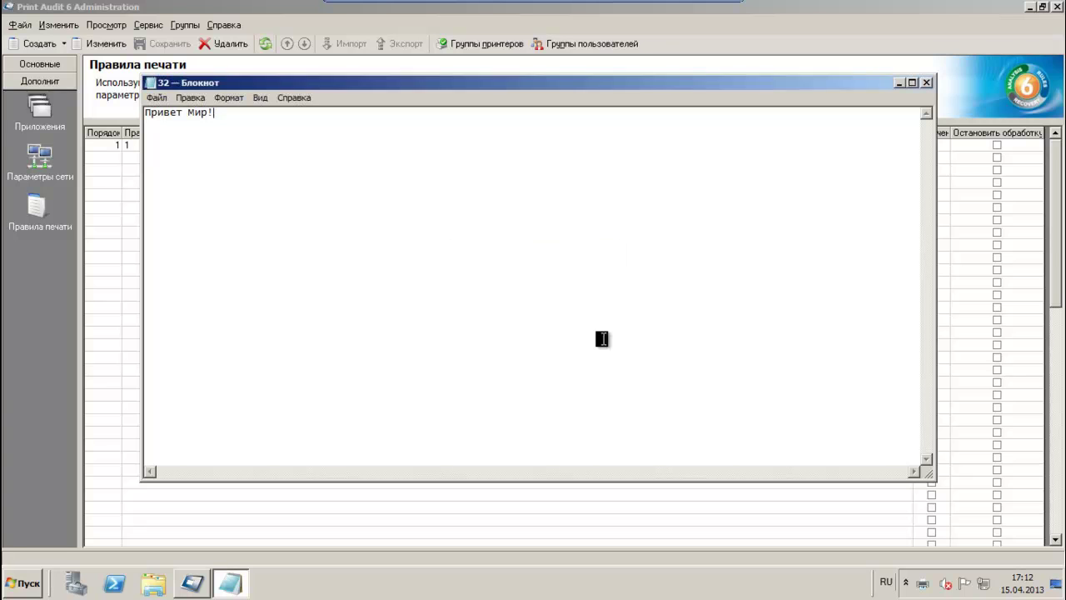
click(1032, 7)
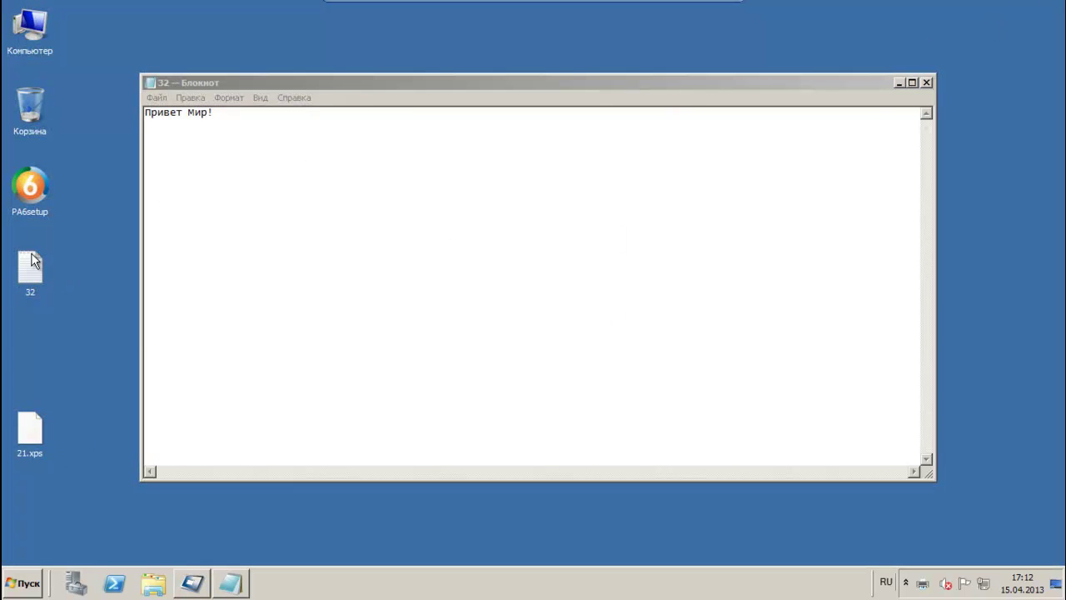
click(191, 583)
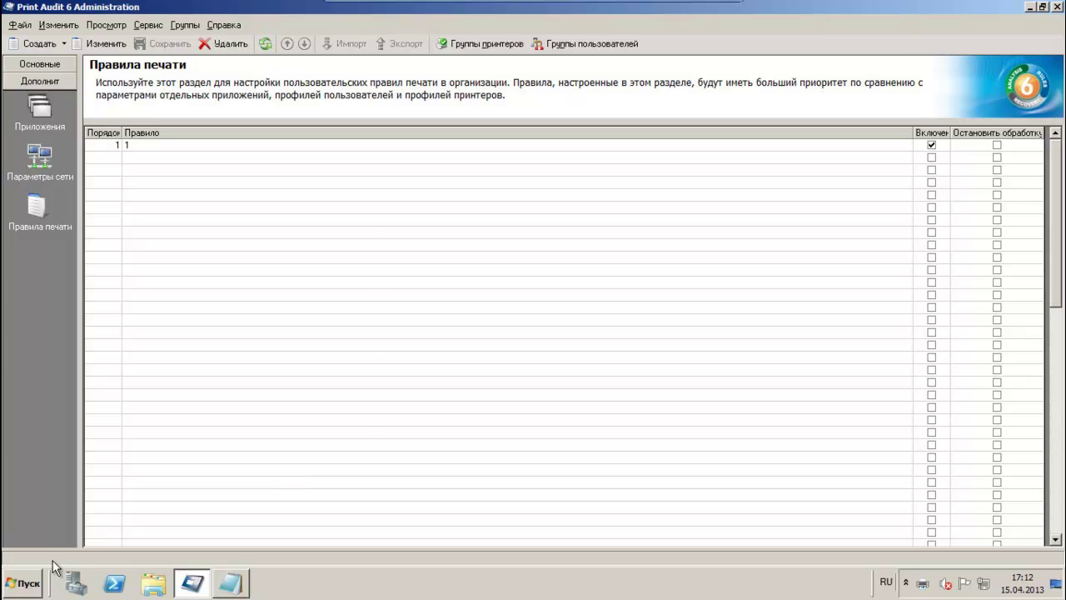
Step: Open Job Manager from the Отчеты group of Print Audit 6 programs
click(23, 584)
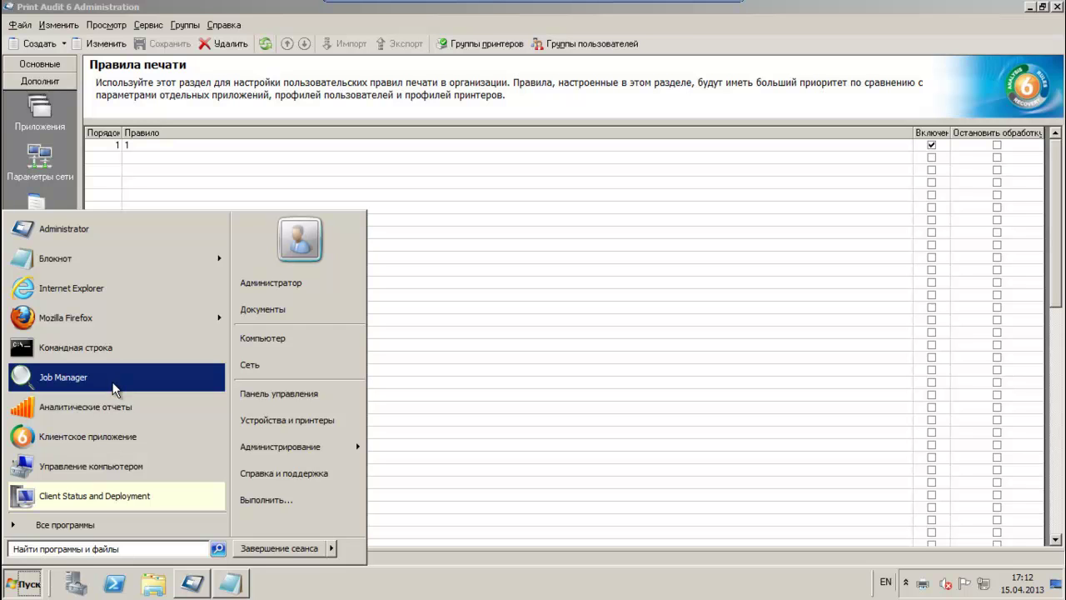
click(96, 526)
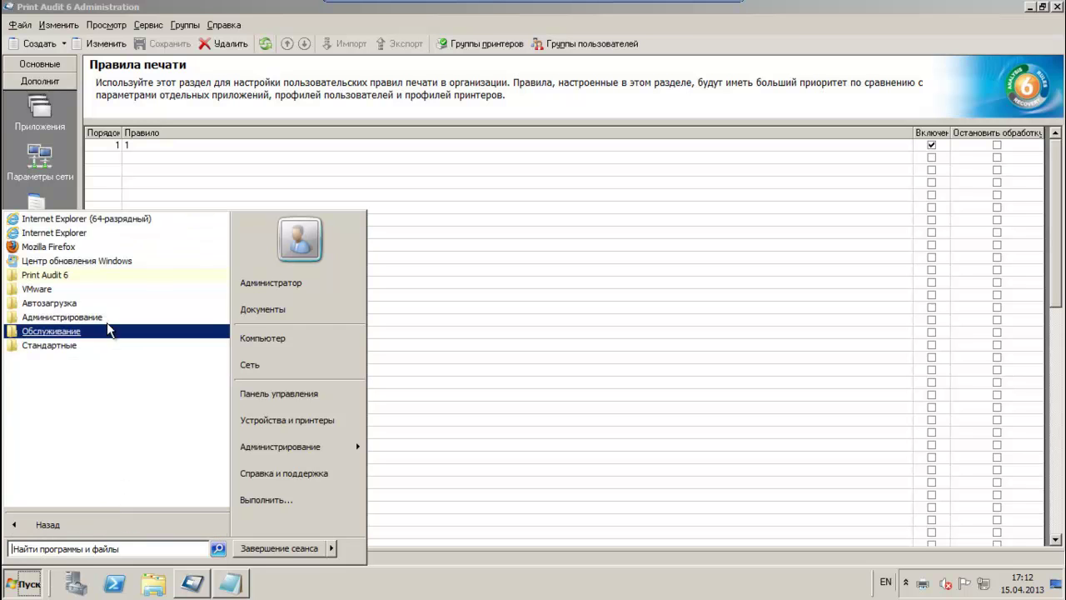
click(109, 275)
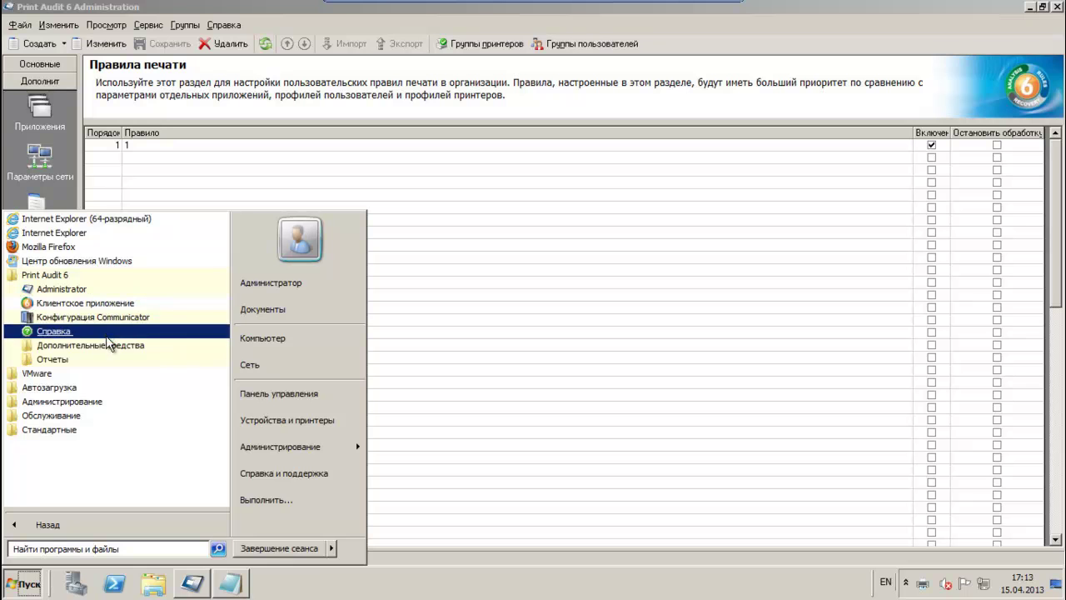
click(125, 360)
click(110, 374)
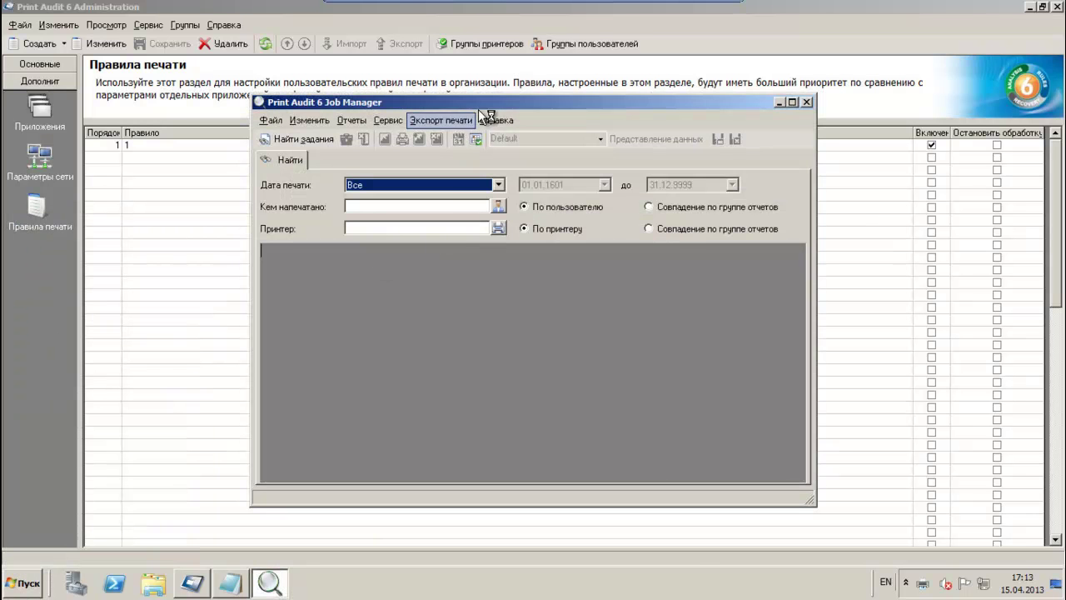
drag(491, 104, 430, 100)
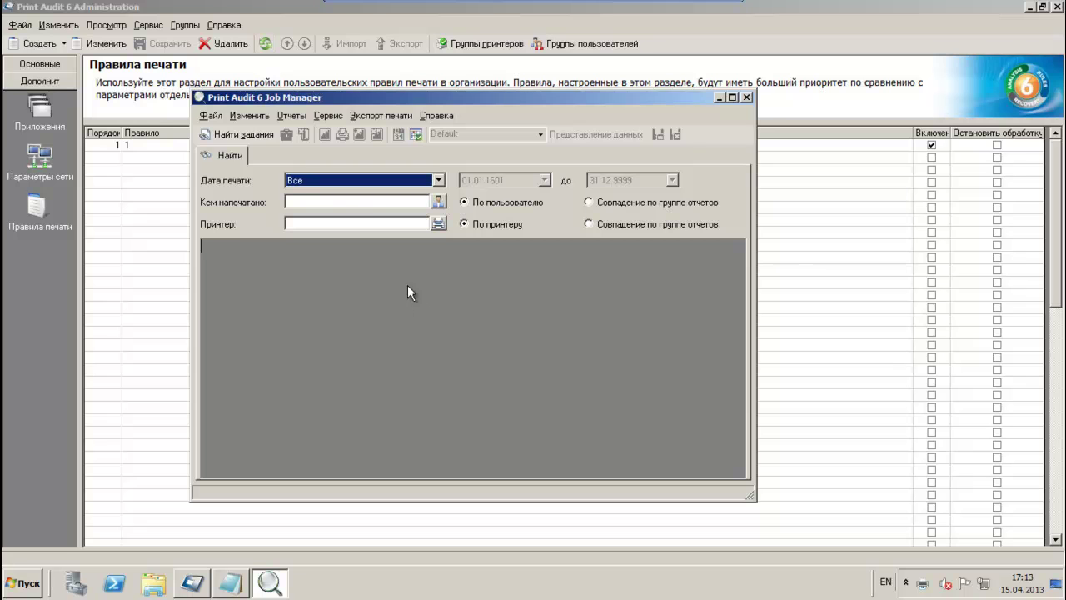
Step: Find the print jobs for all dates, users and printers, and examine the job columns in the maximized window
click(231, 138)
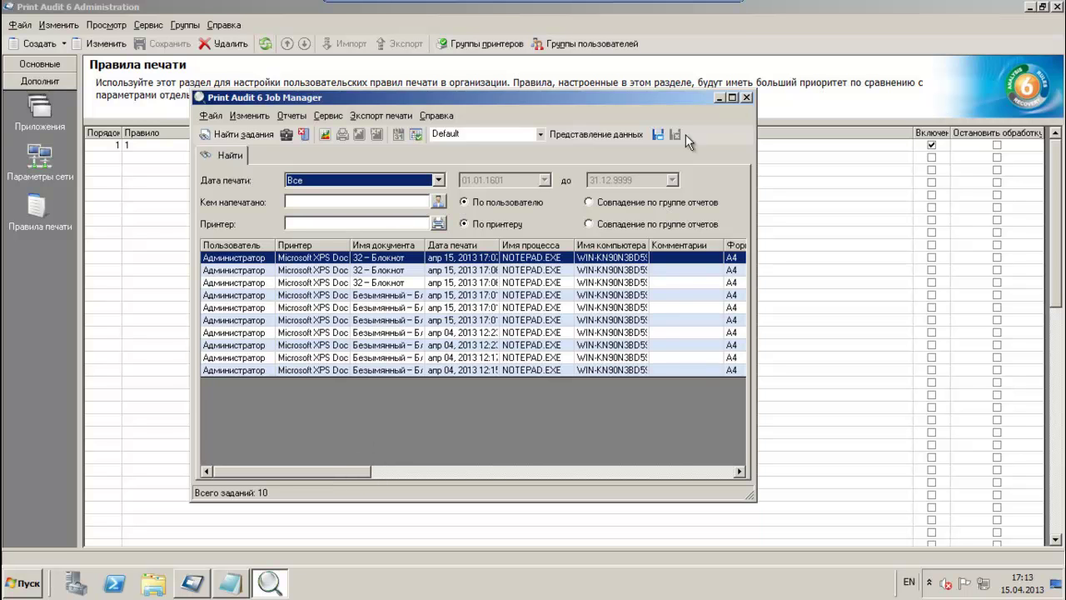
click(733, 98)
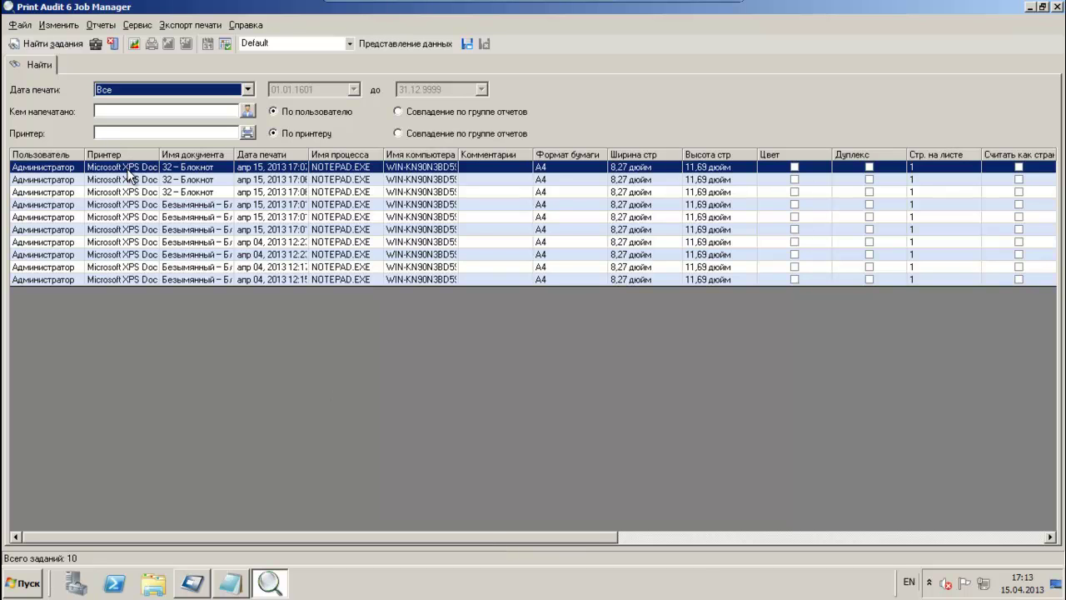
drag(487, 536, 583, 529)
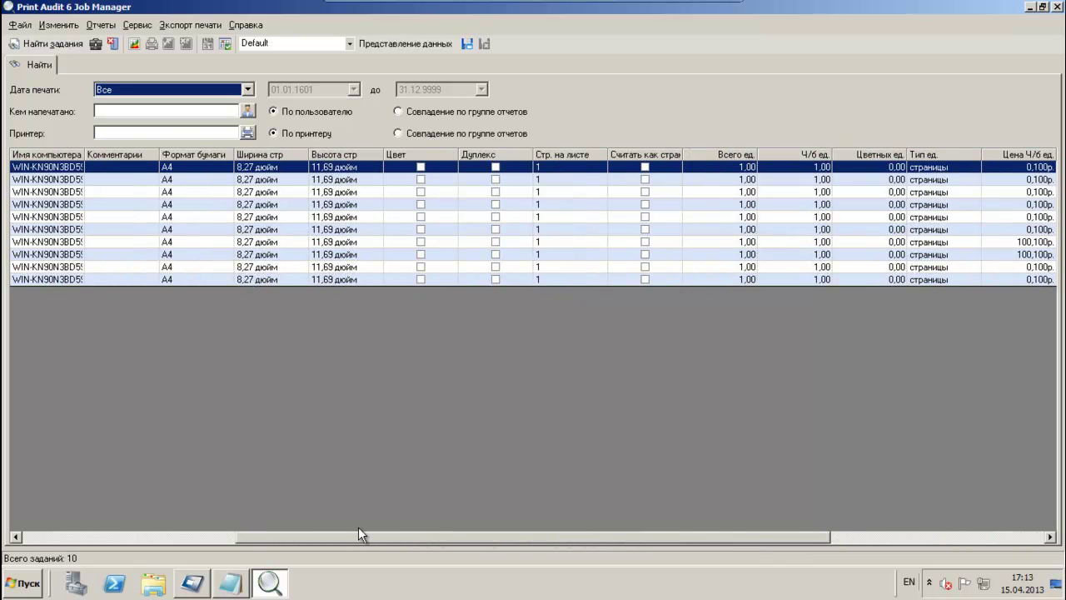
drag(368, 543, 89, 535)
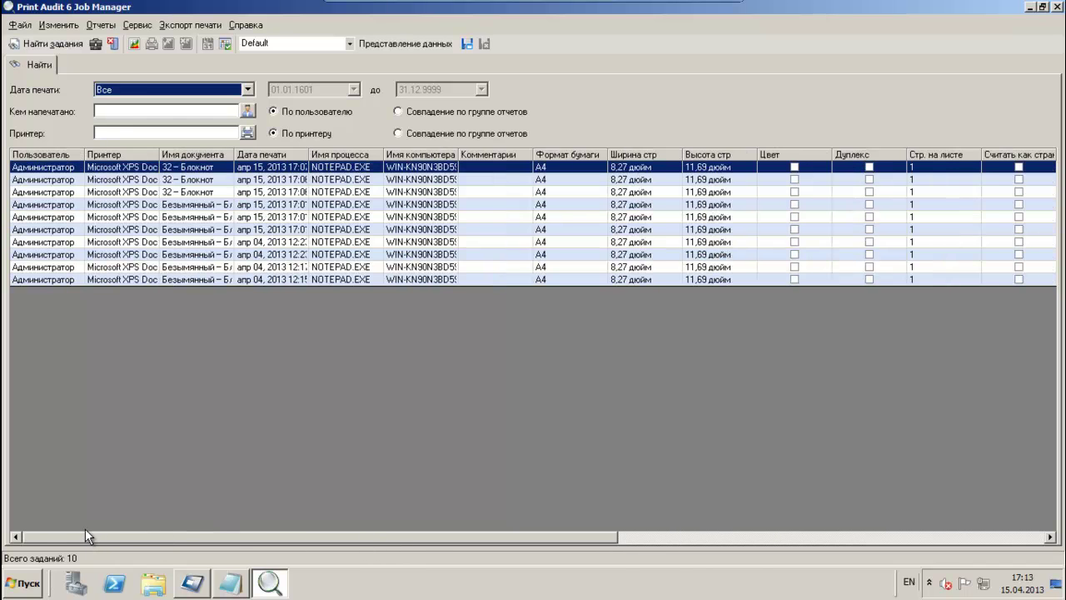
mouse_move(513, 8)
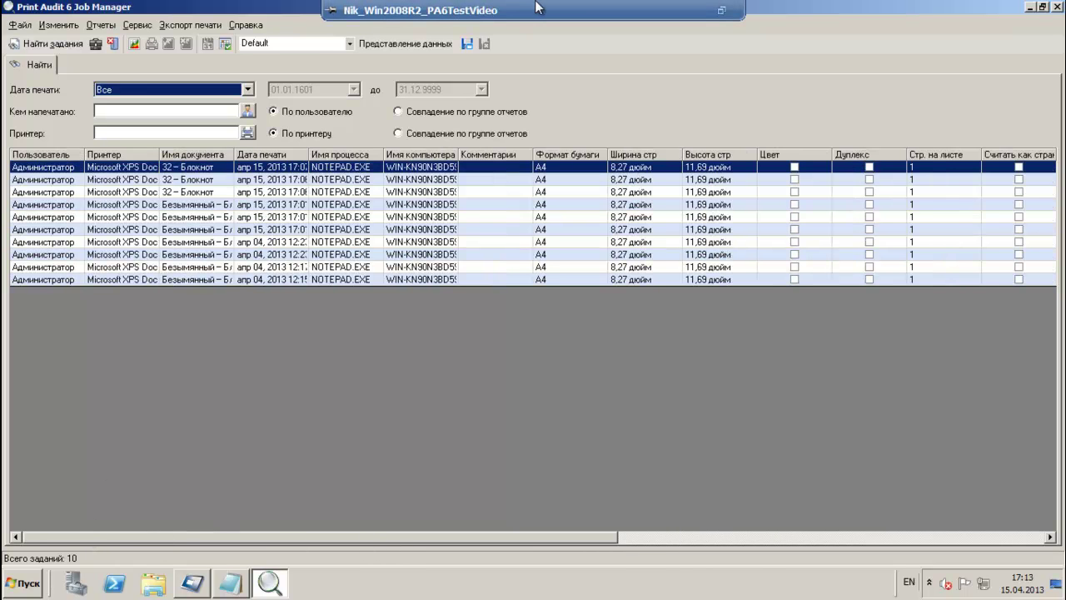
Step: Open Аналитические отчеты from the Отчеты group of Print Audit 6 programs
click(21, 583)
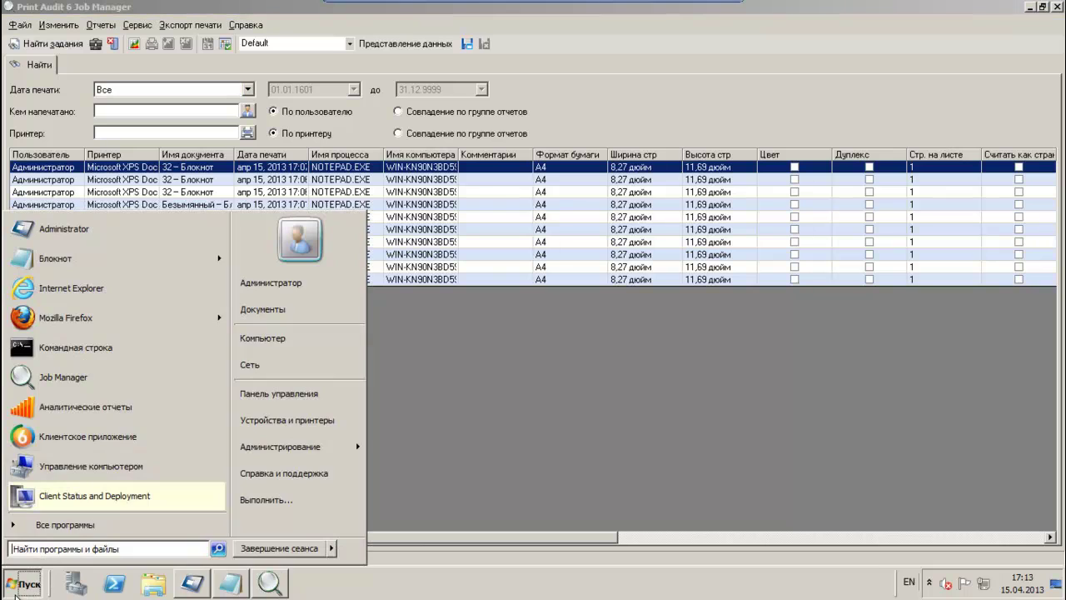
click(113, 533)
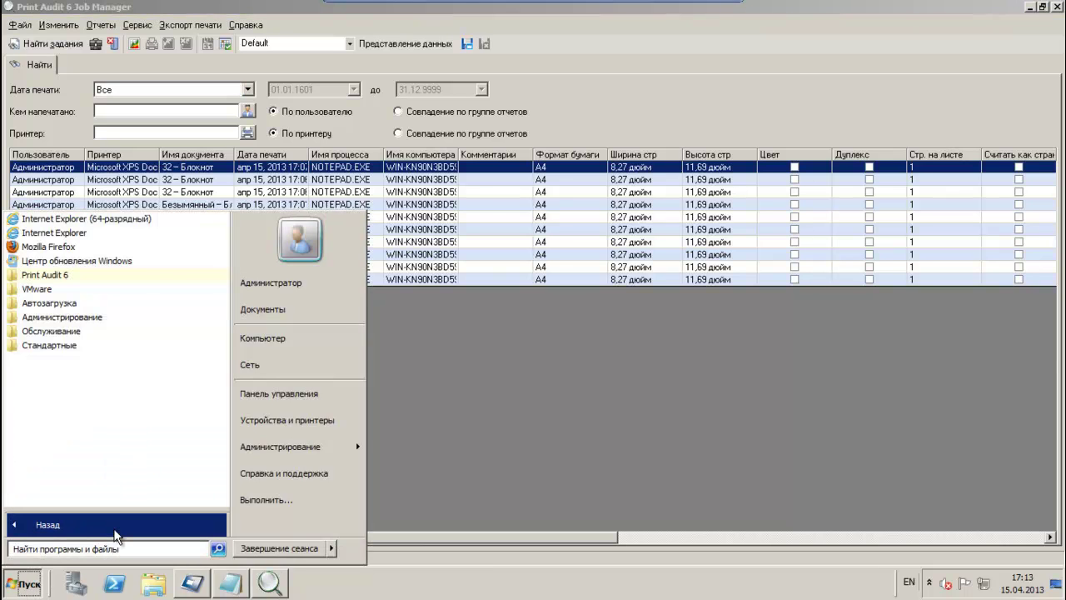
click(127, 275)
click(99, 359)
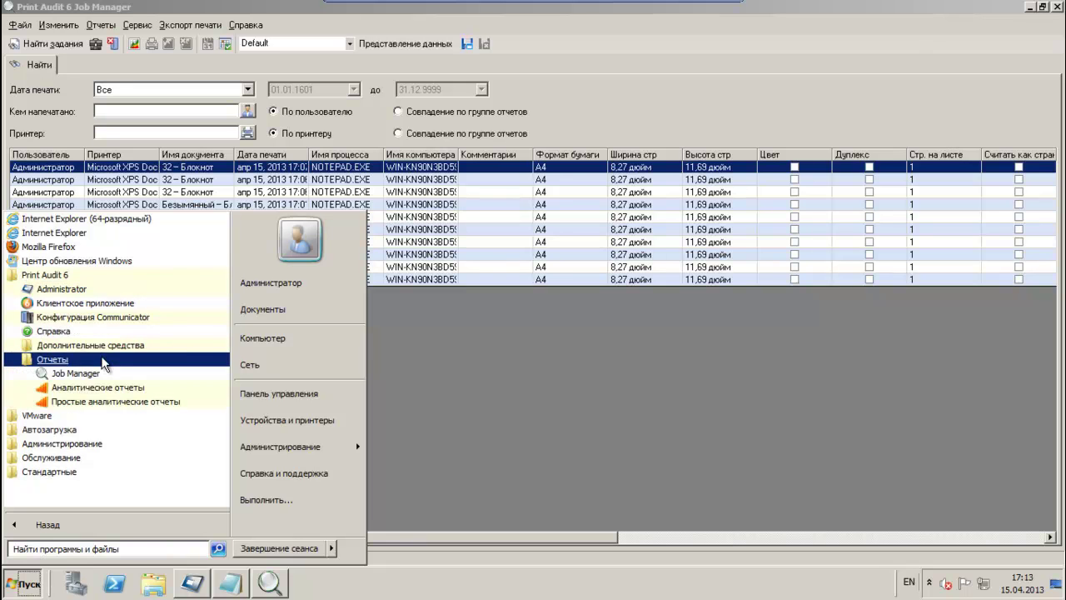
click(142, 387)
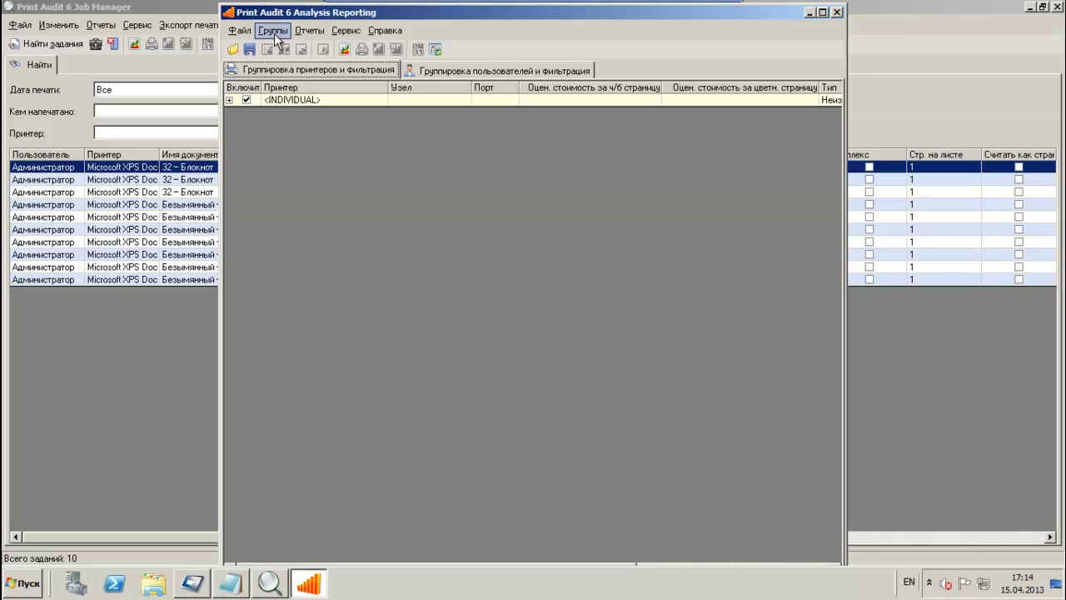
Step: Create a new report with the report wizard, choosing Принтеры по объему ч/б печати, and build it
click(309, 31)
click(322, 43)
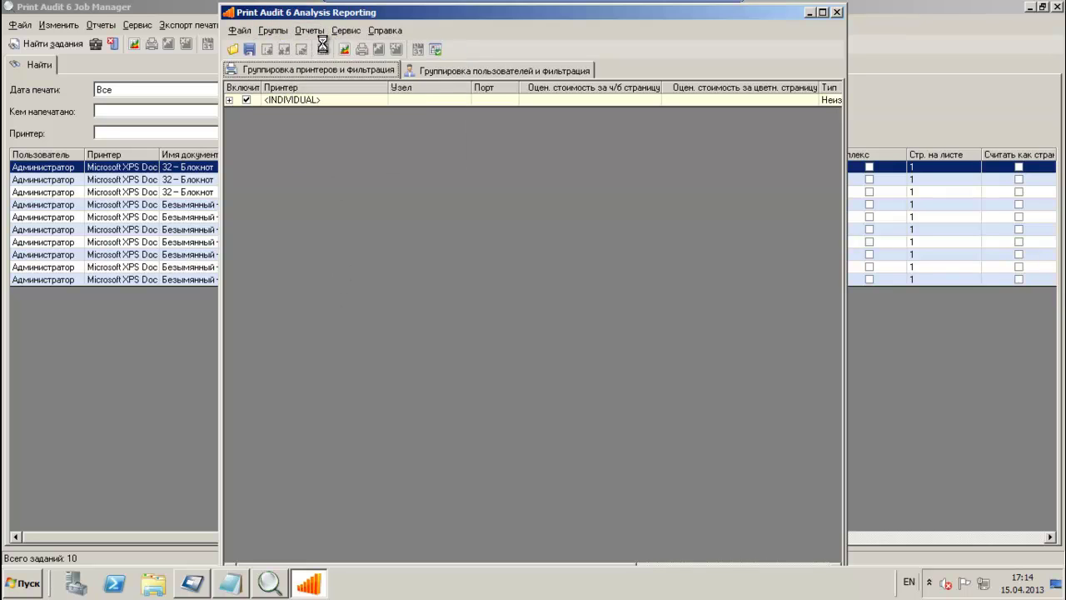
click(692, 235)
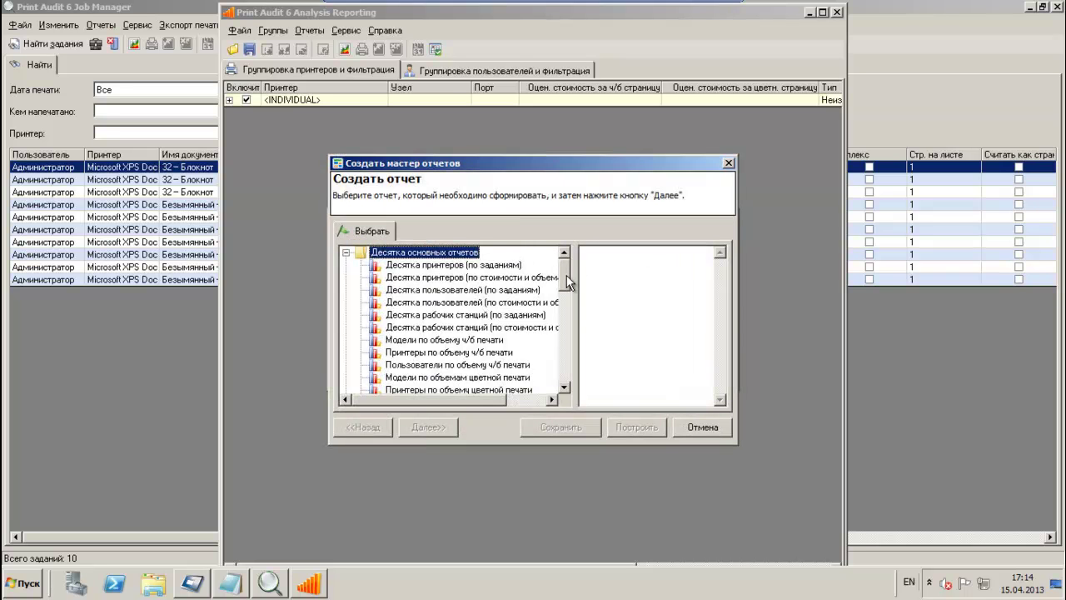
scroll(567, 283, down, 1)
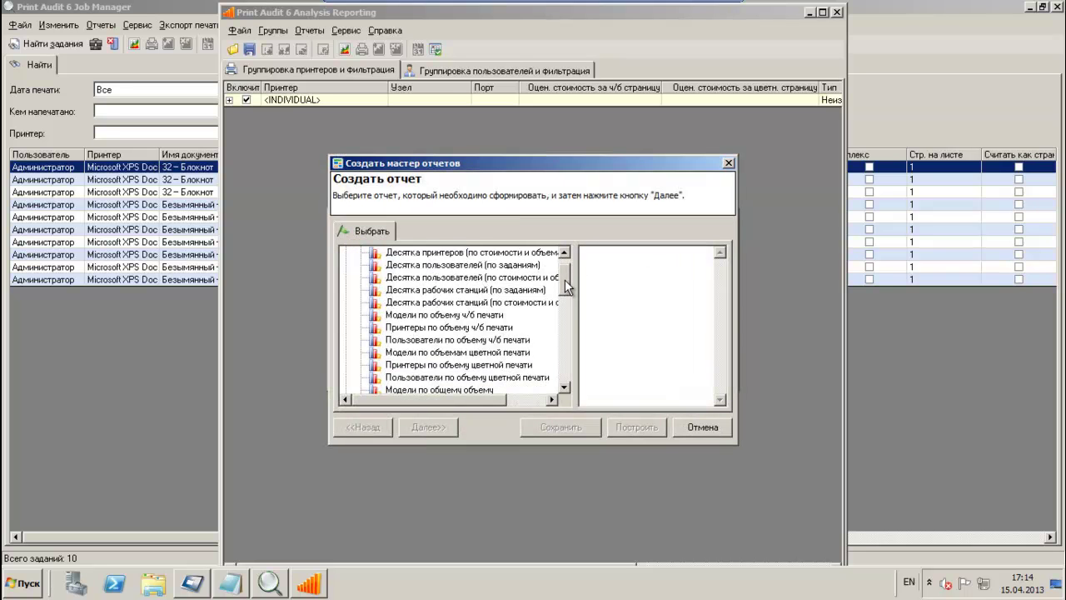
click(488, 329)
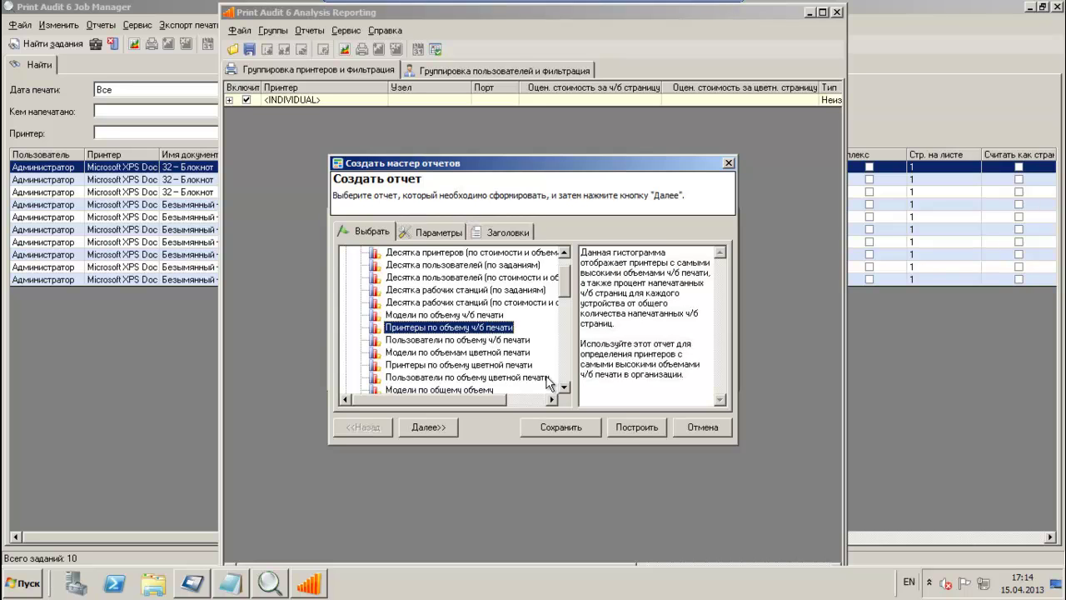
click(653, 433)
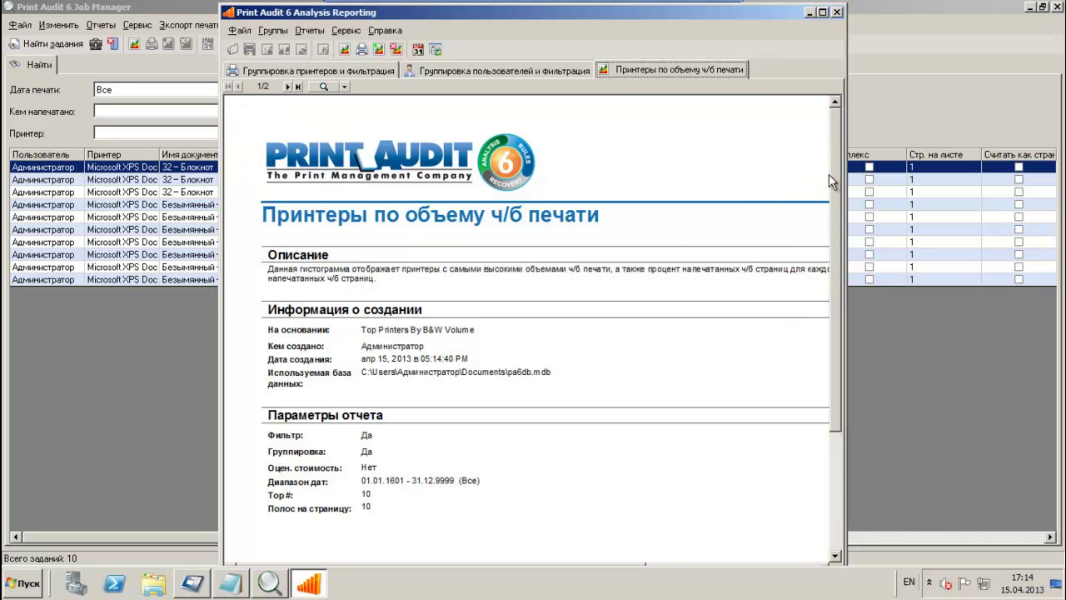
Step: Examine the generated report's parameters and its chart of black-and-white pages by printer in the maximized window
drag(832, 174, 827, 357)
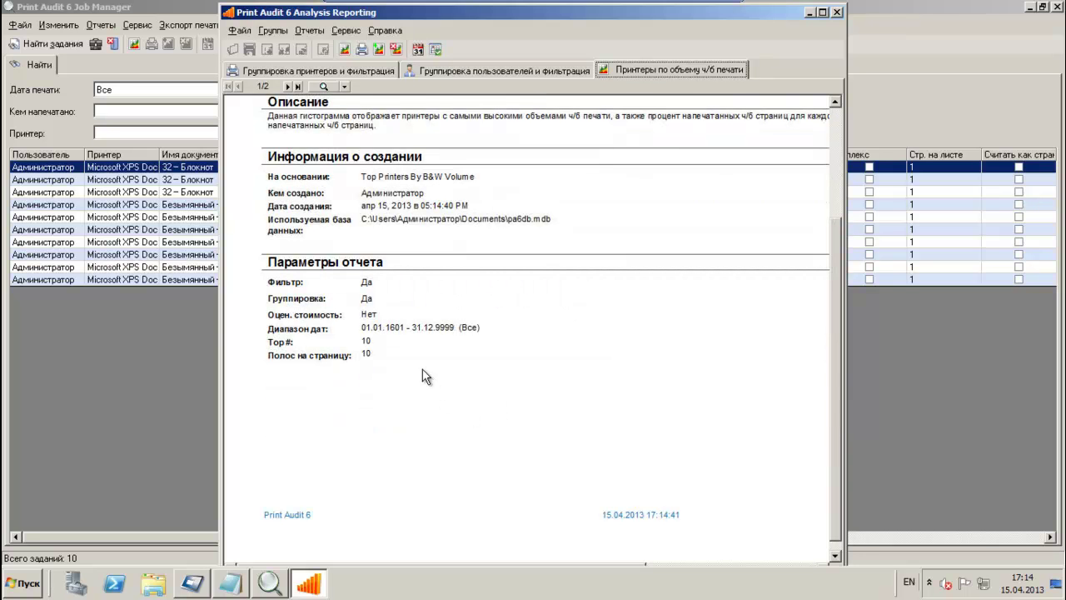
scroll(388, 361, down, 3)
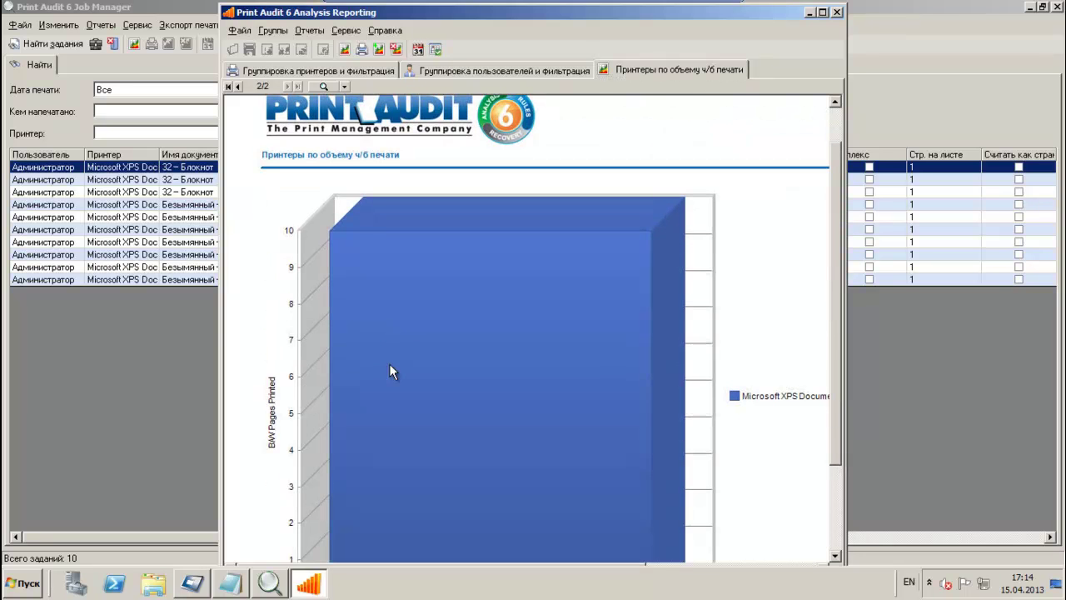
scroll(438, 340, down, 1)
scroll(439, 337, down, 1)
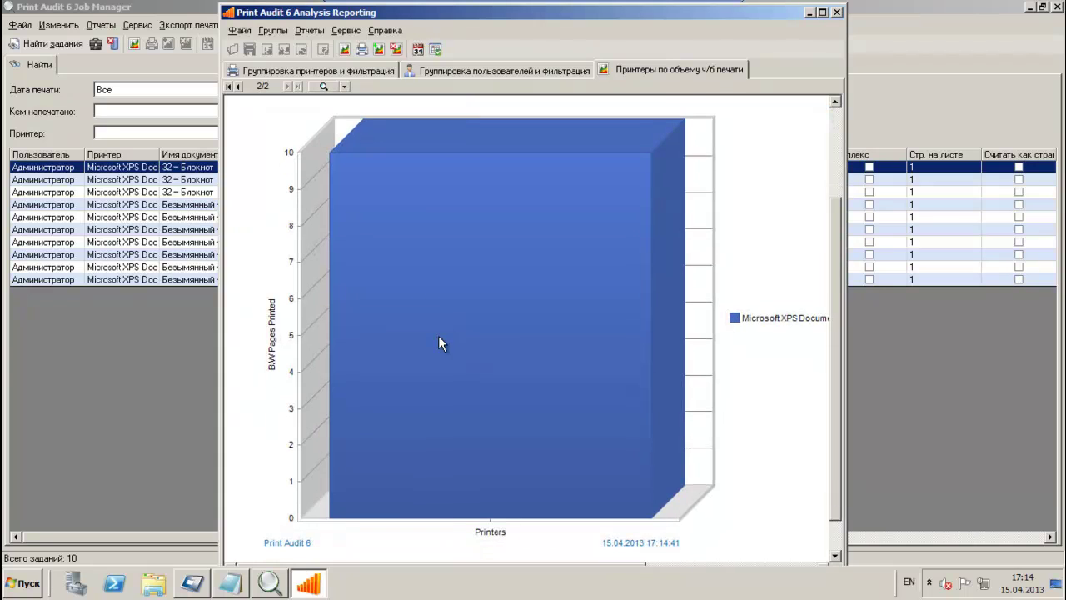
scroll(448, 333, up, 1)
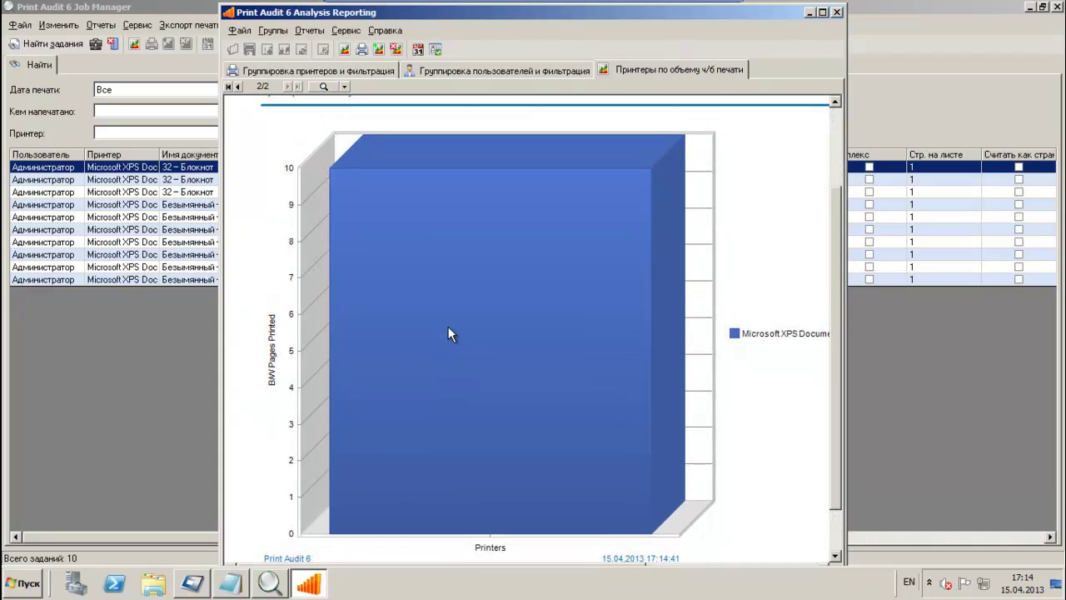
click(821, 11)
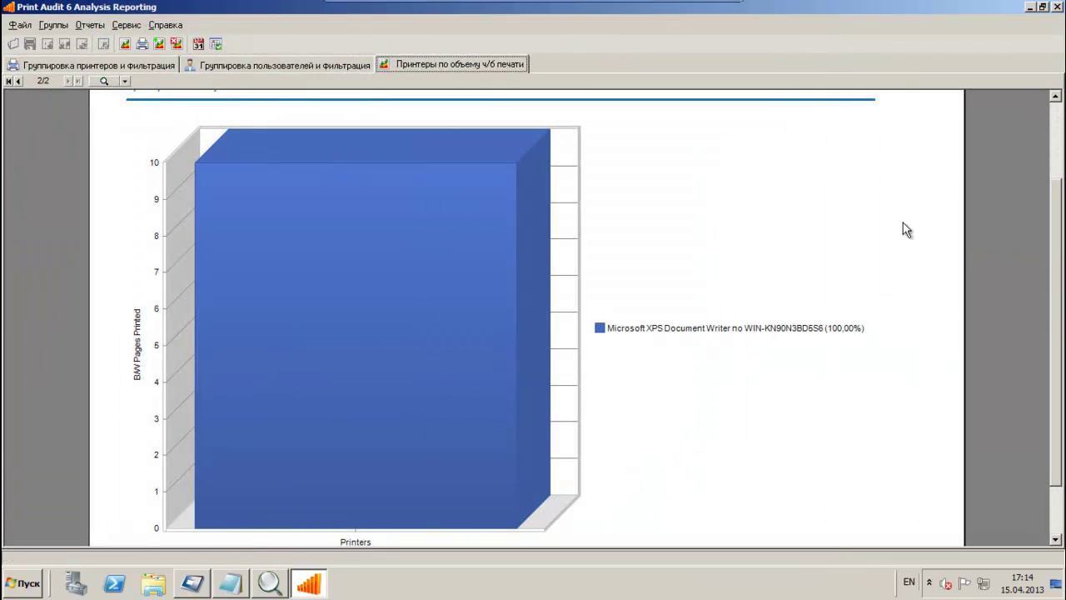
mouse_move(1060, 242)
mouse_down()
mouse_move(1061, 413)
mouse_move(1062, 236)
mouse_up()
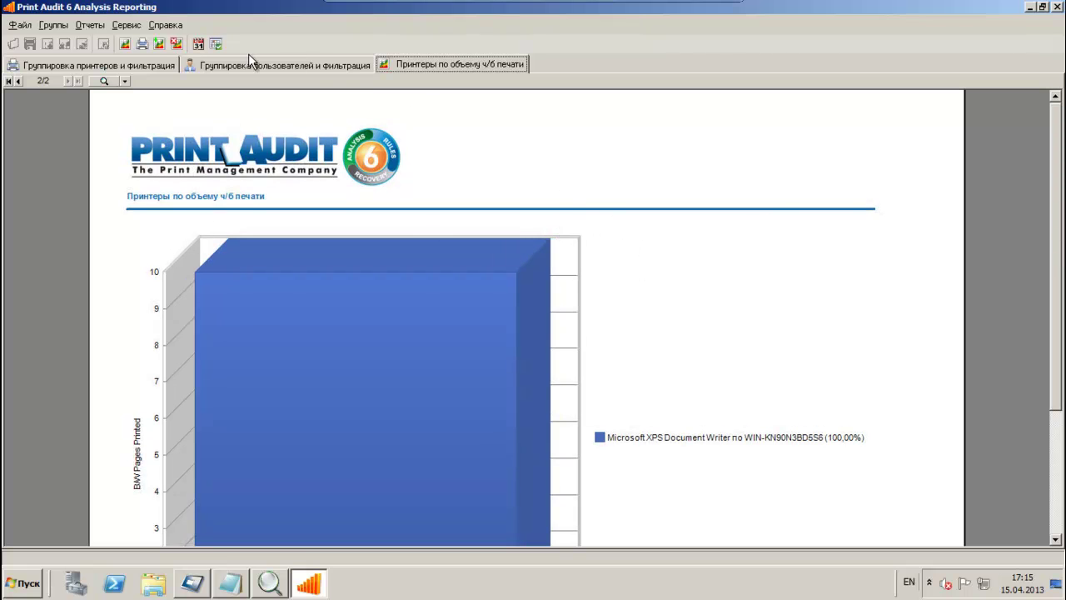
Step: Create a new report with the report wizard, choosing Итоговый отчет from Итоговые отчеты, and build it
click(90, 25)
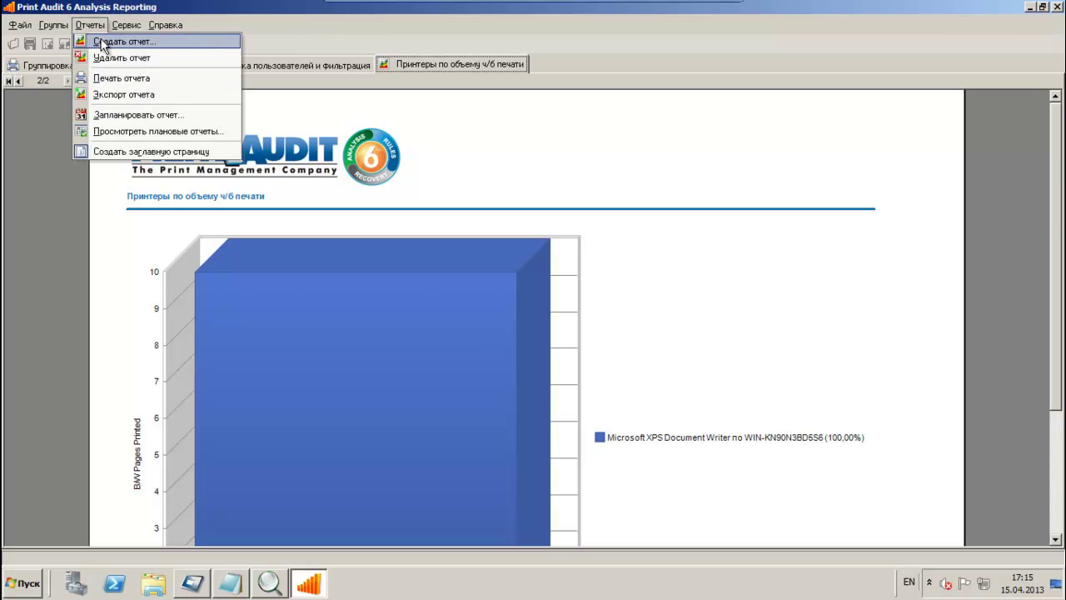
click(104, 41)
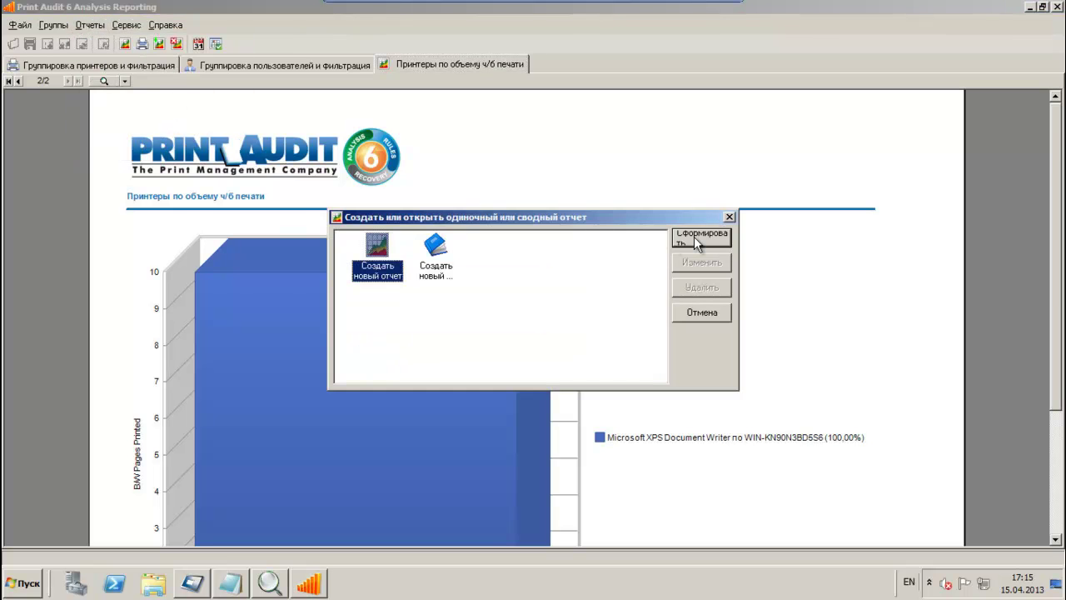
double_click(390, 251)
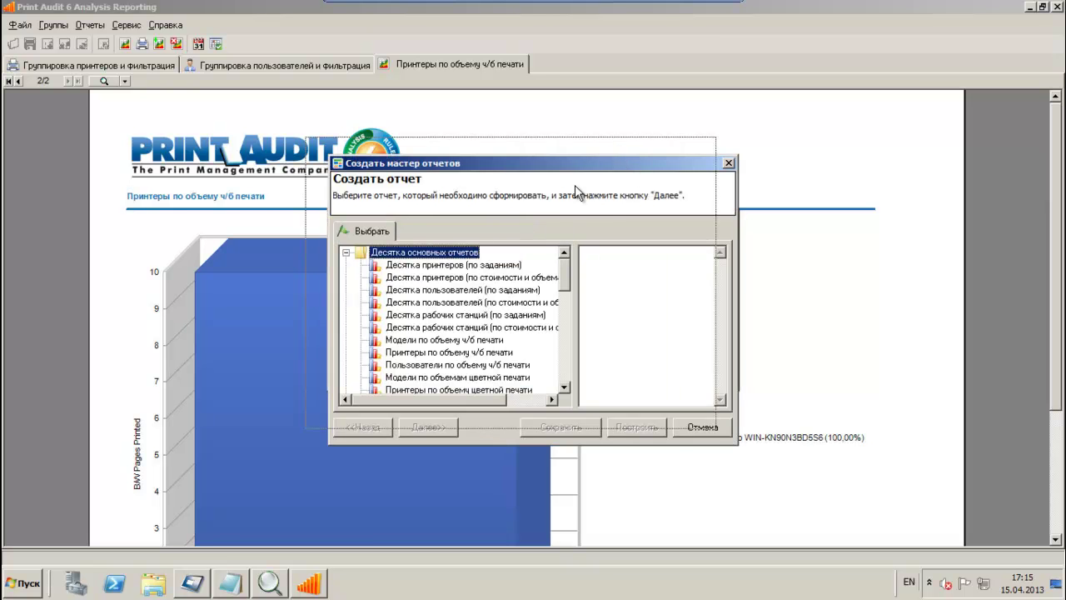
drag(541, 249, 548, 285)
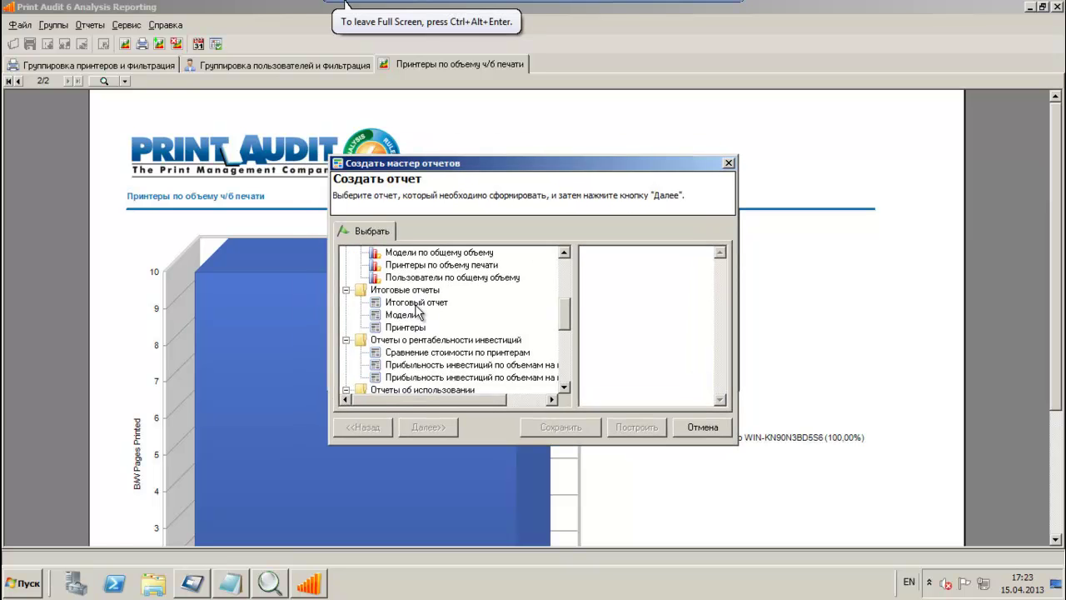
click(416, 303)
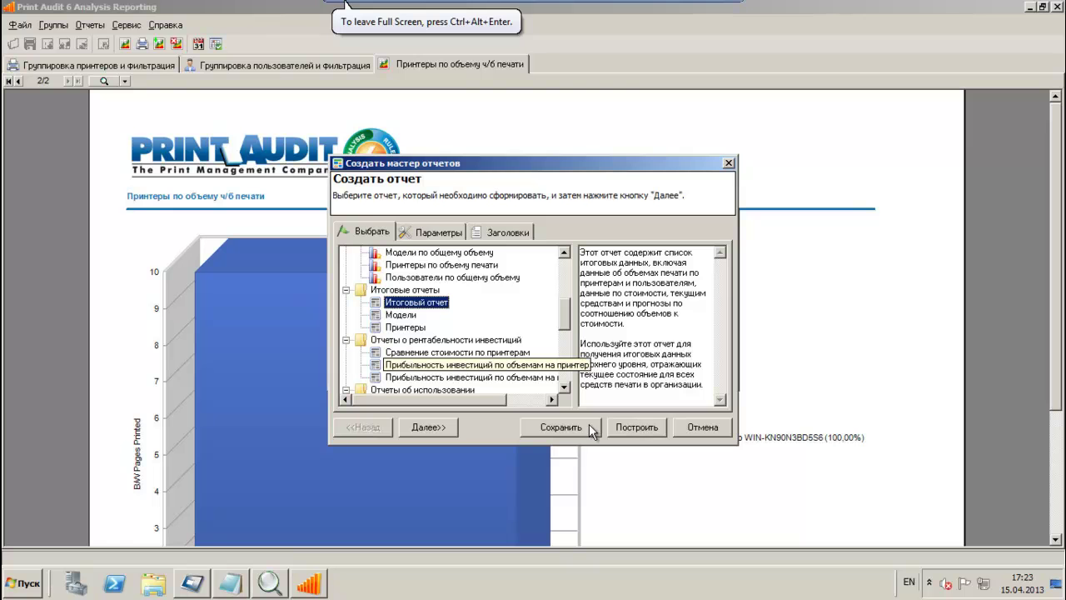
click(626, 430)
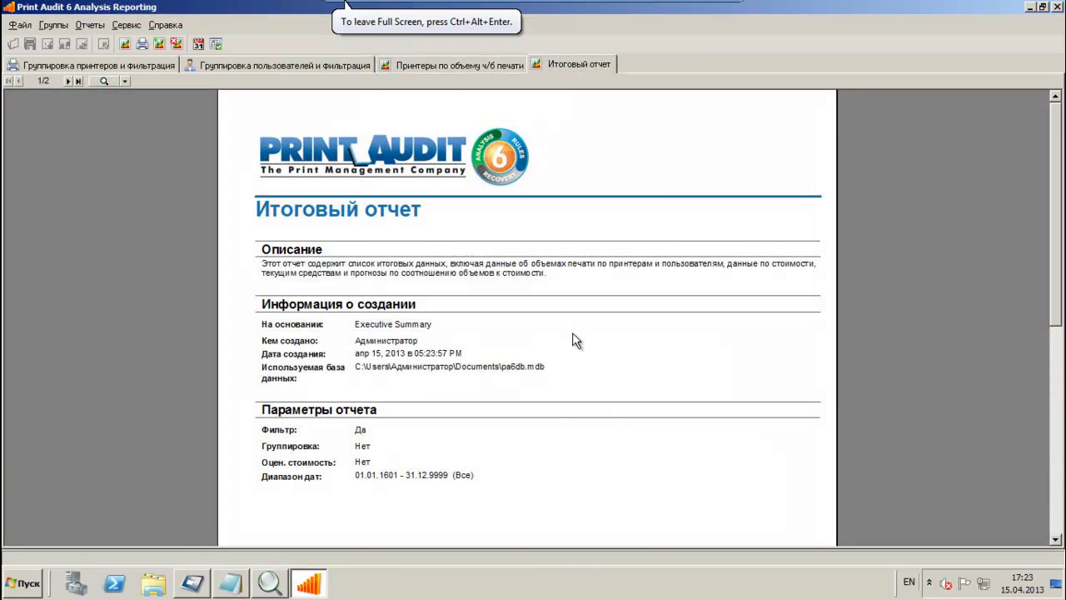
Step: Examine the summary report's parameters, current volumes, resources, costs, averages and forecast sections
scroll(562, 367, down, 1)
scroll(562, 371, down, 5)
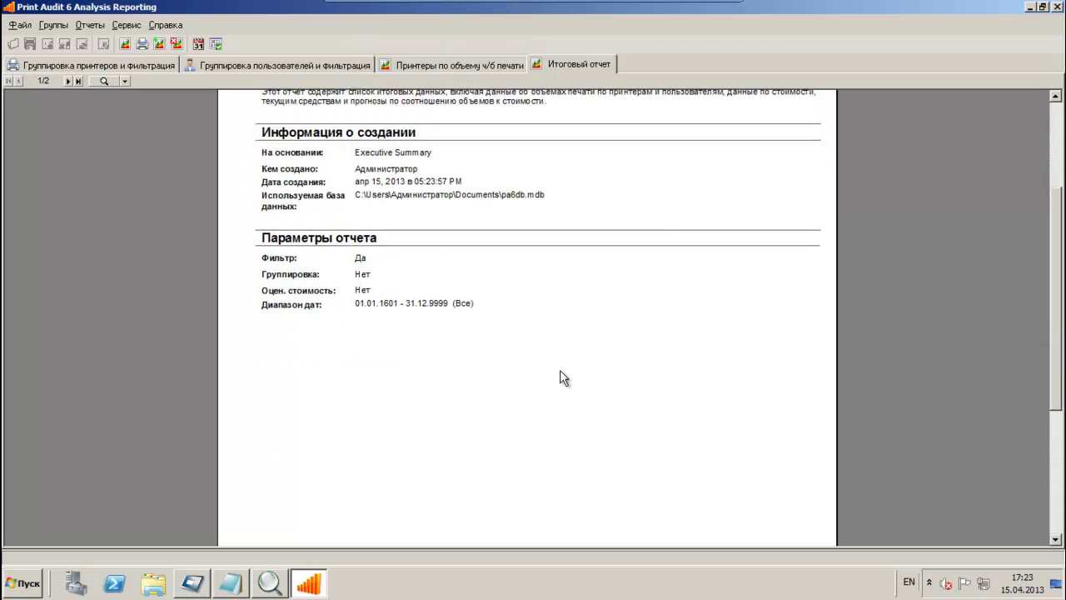
scroll(562, 377, down, 4)
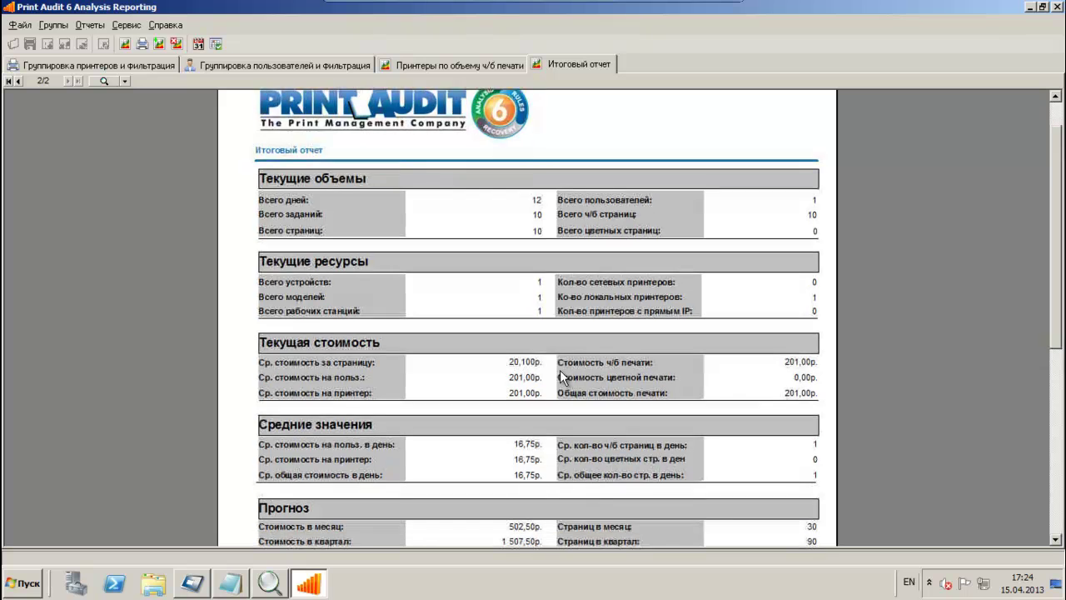
scroll(560, 374, down, 1)
scroll(560, 372, down, 1)
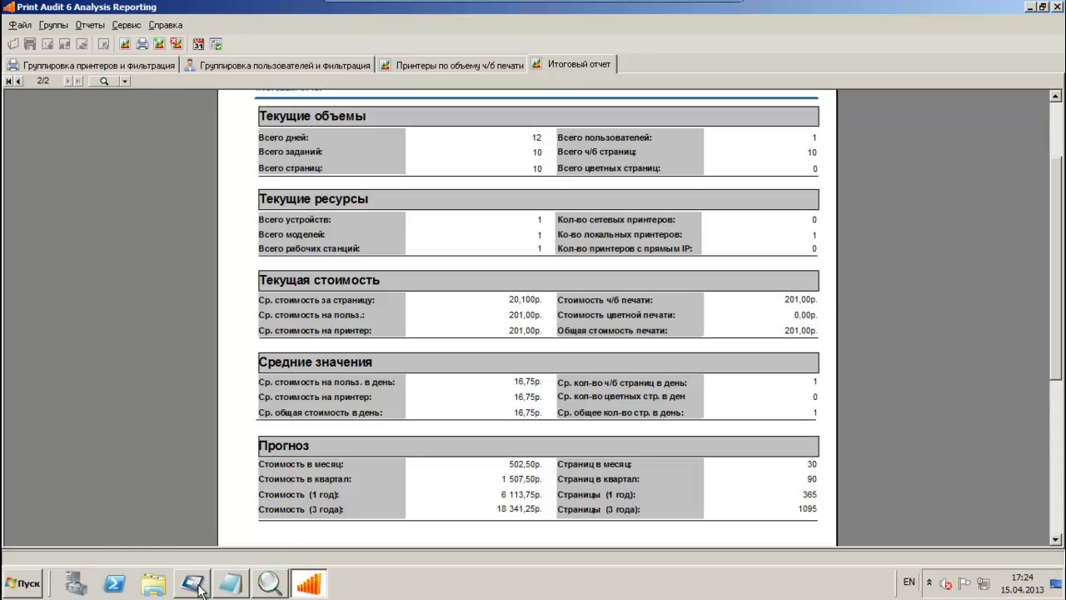
Step: Switch to Print Audit 6 Administration and set the SMTP server for e-mail notifications to smtp.mail.ru
mouse_move(200, 591)
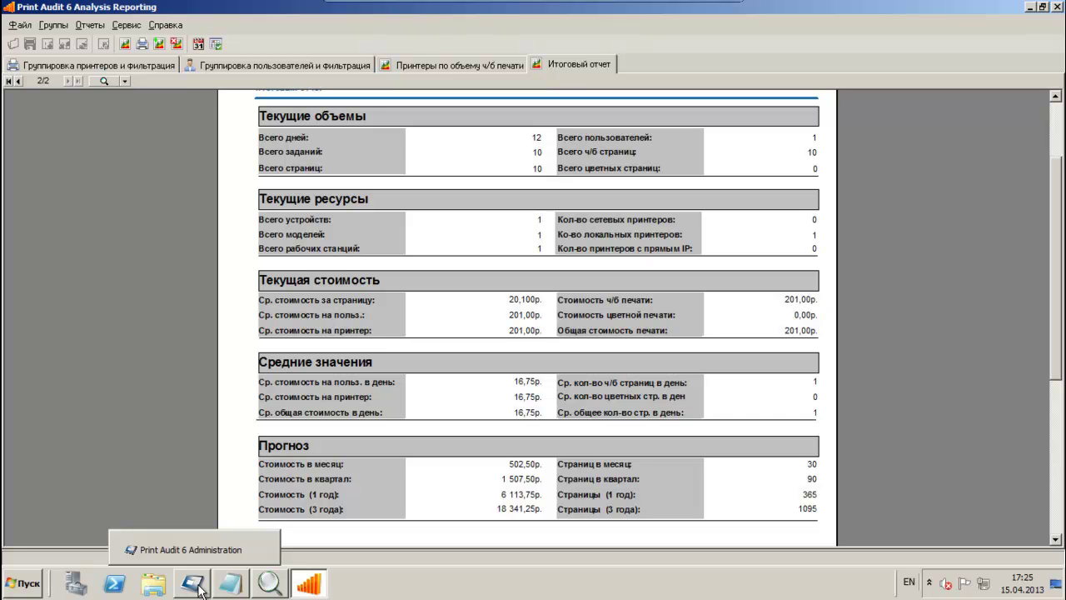
click(198, 588)
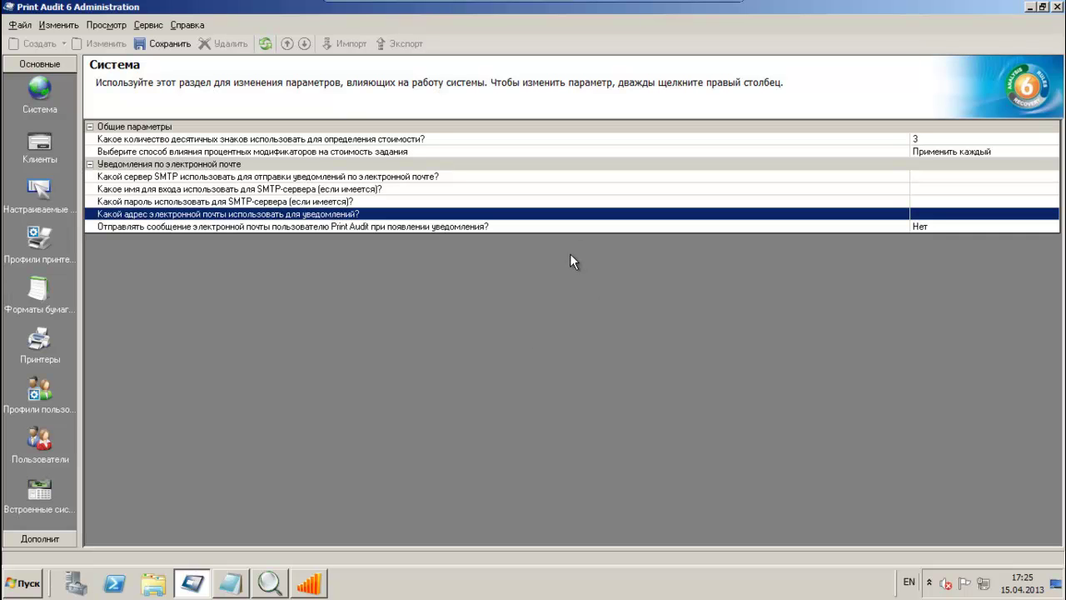
double_click(956, 177)
text(s)
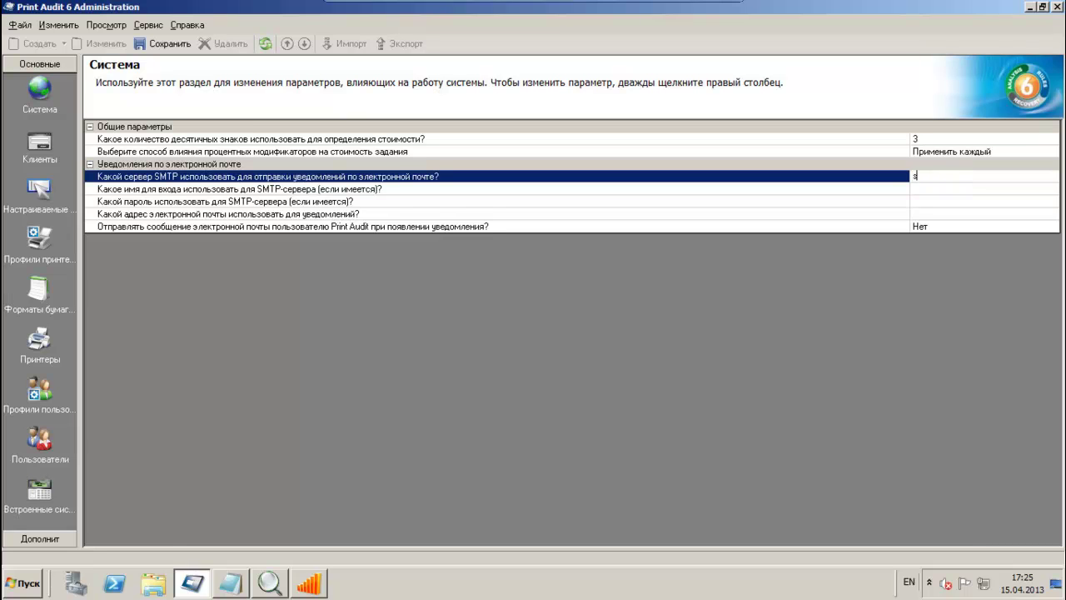
text(mtp.mail.ru)
key(Return)
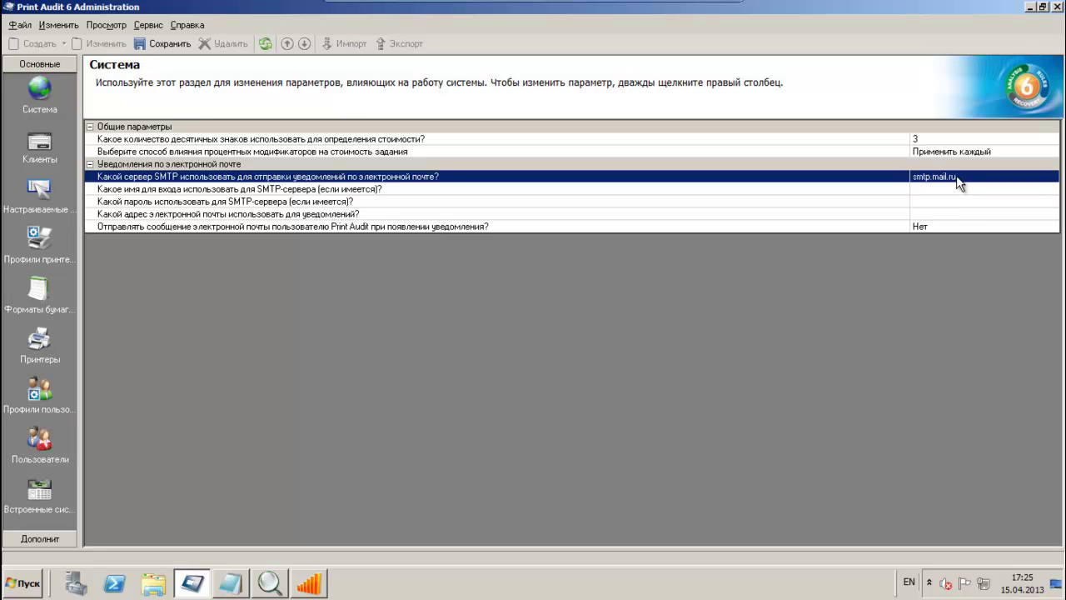
Step: Enter the e-mail address used for notifications and save the system settings
click(921, 207)
click(922, 213)
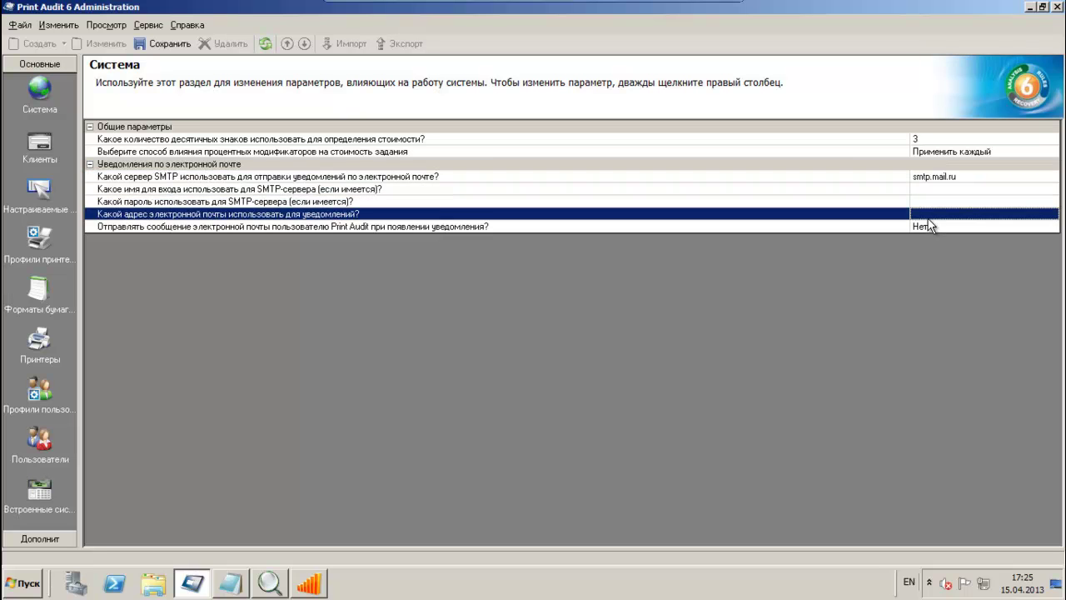
click(932, 210)
text(test@mail.ru)
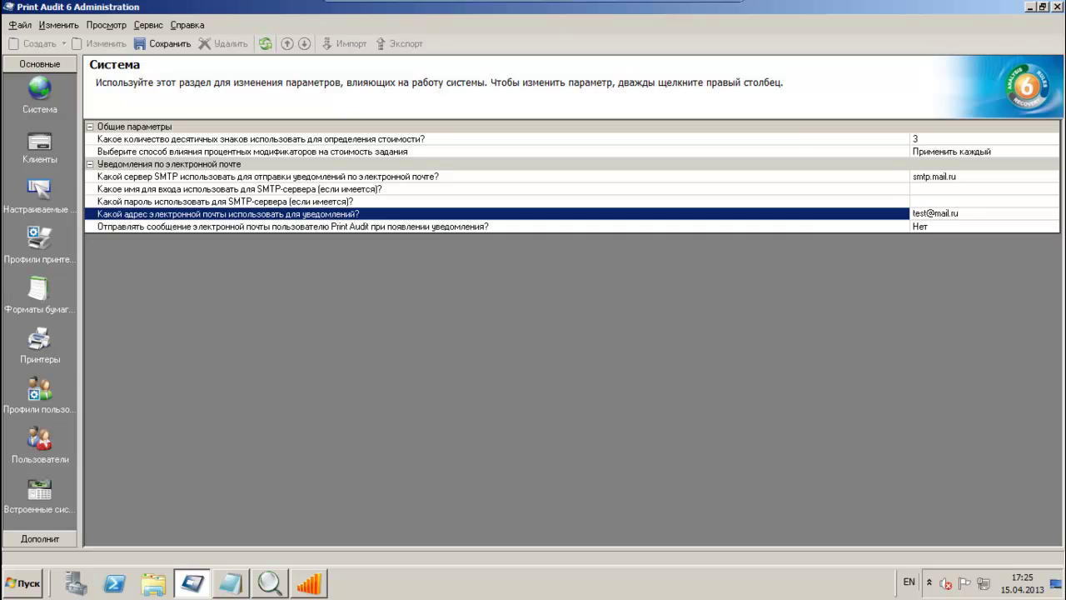
key(Return)
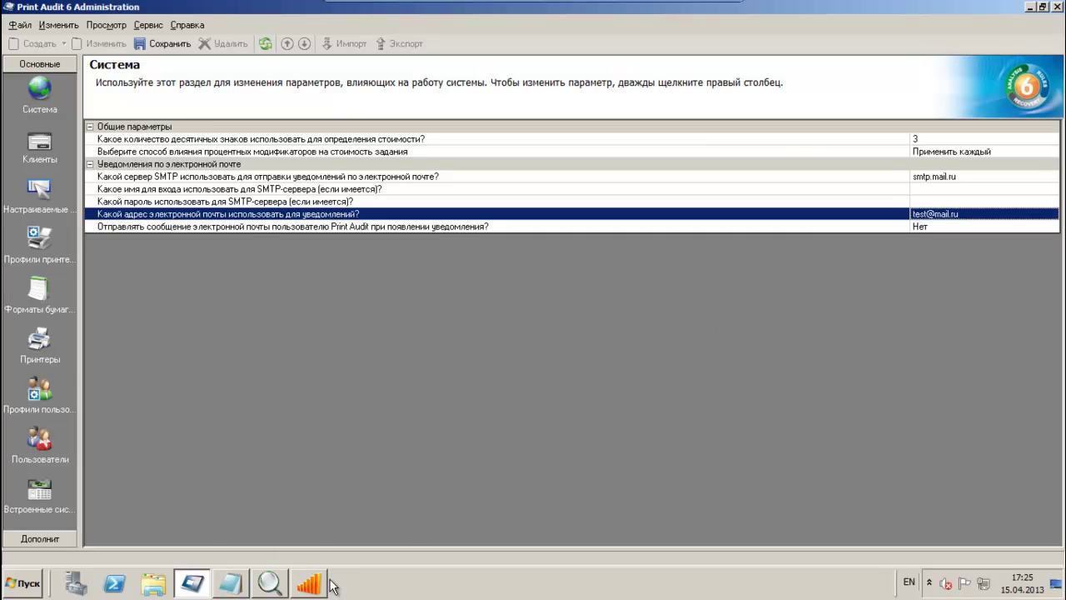
click(164, 43)
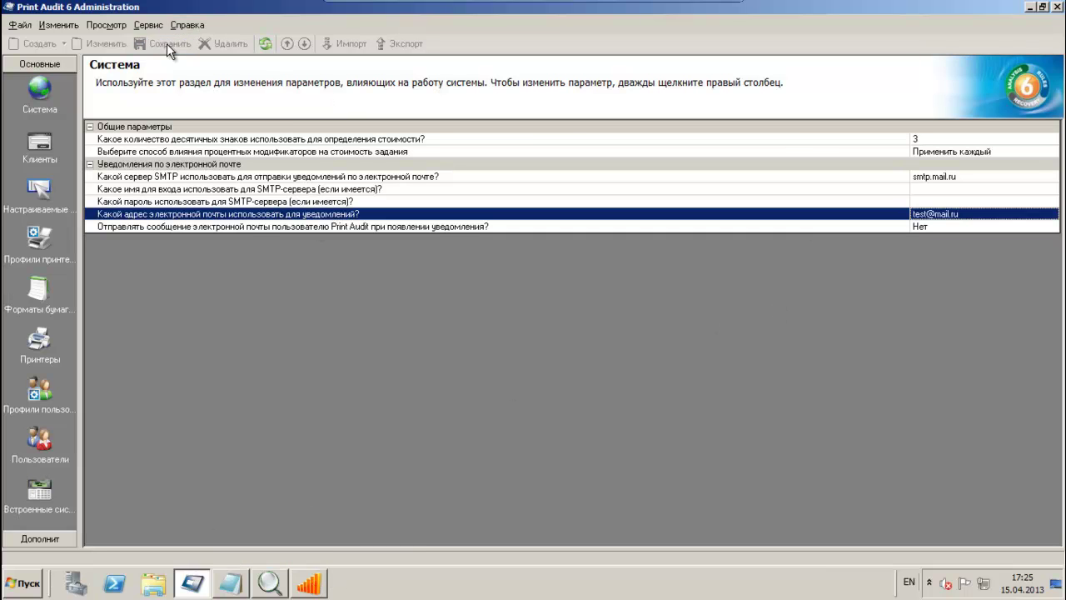
Step: Switch to Print Audit 6 Analysis Reporting and set up a scheduled report named 1 that runs Ежеквартально
click(310, 584)
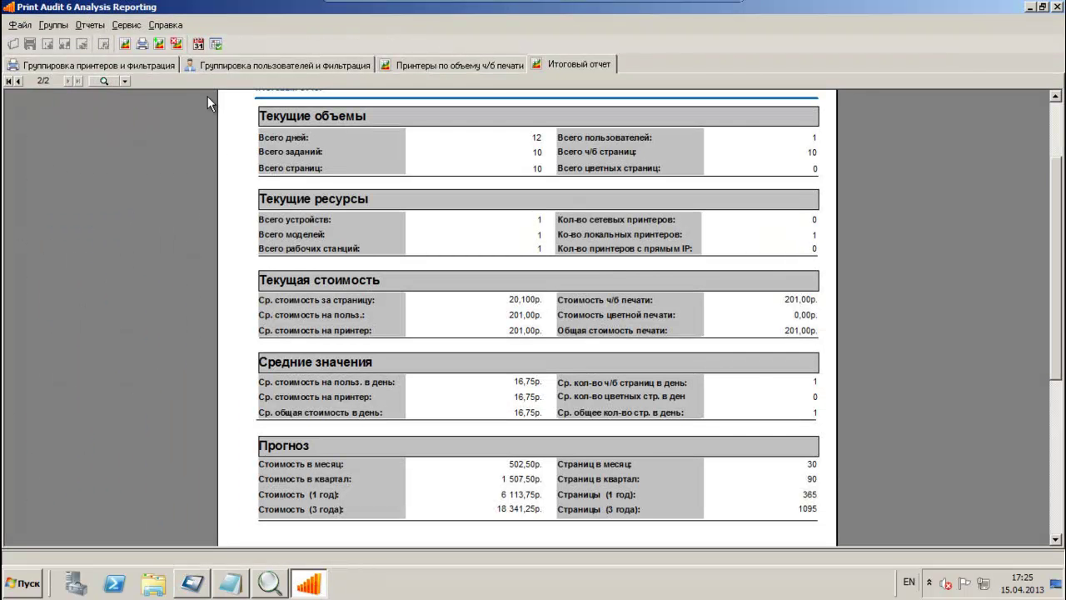
click(122, 26)
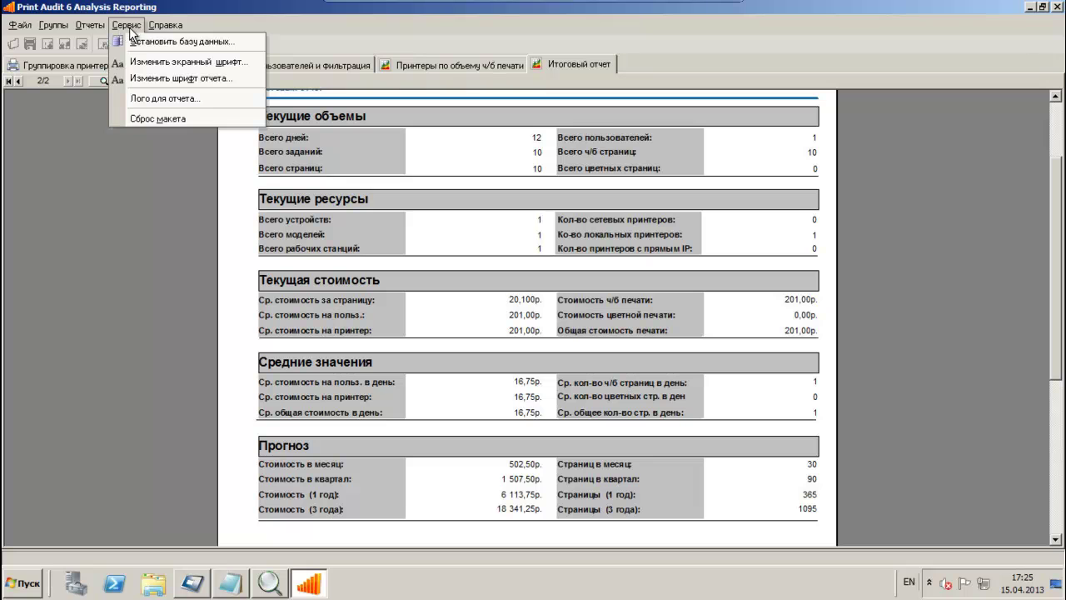
mouse_move(103, 29)
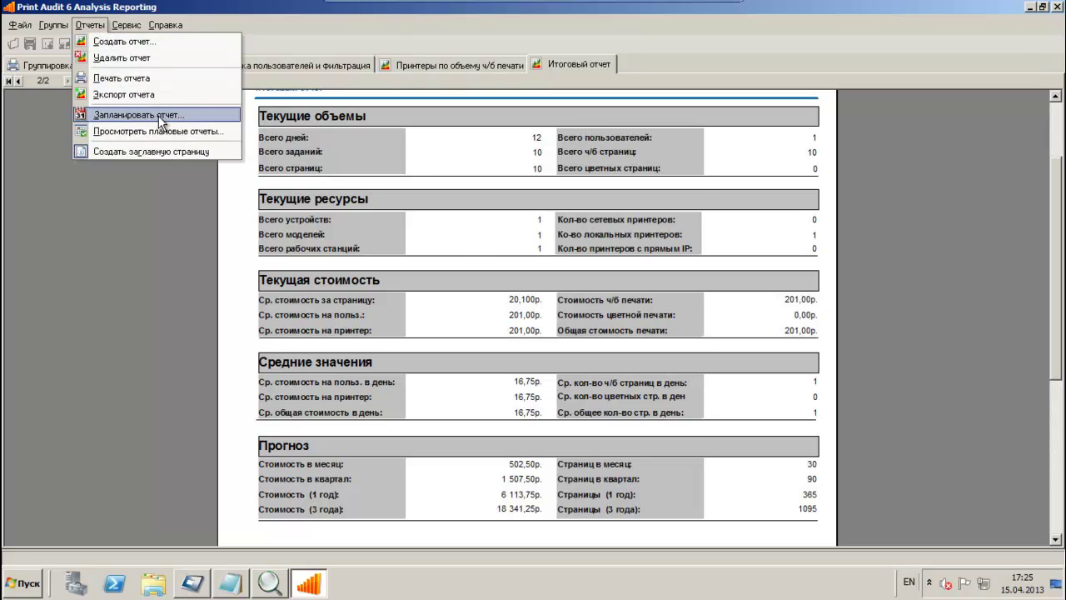
click(161, 122)
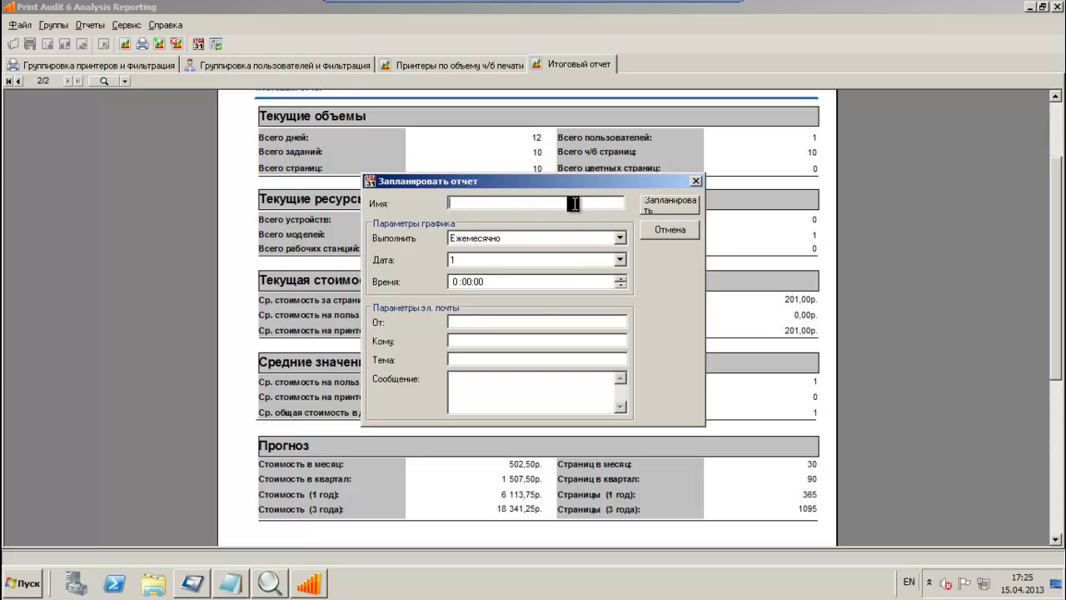
text(1)
click(621, 238)
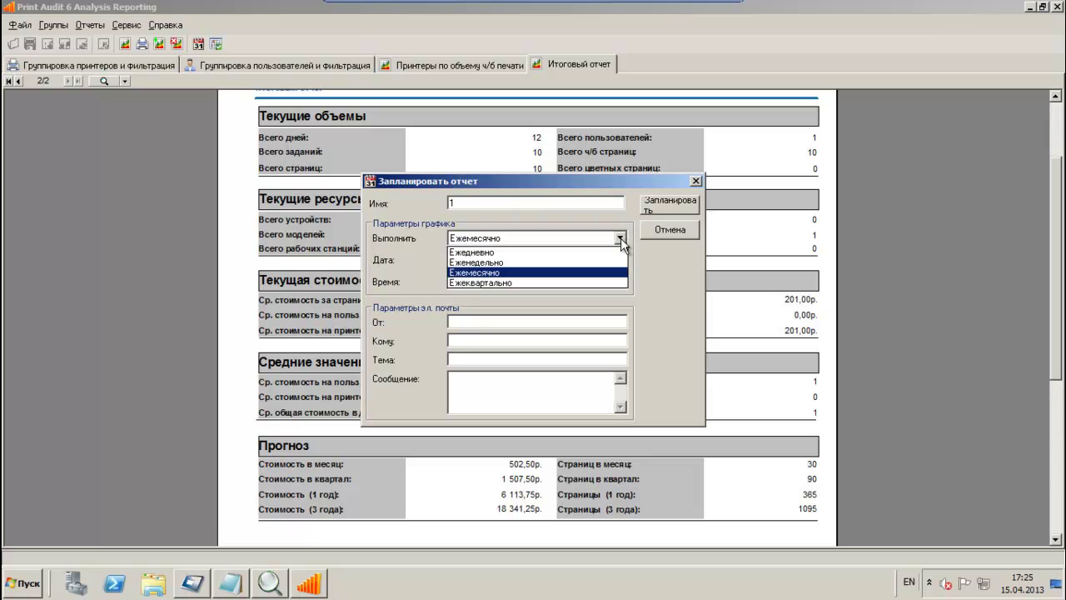
click(566, 282)
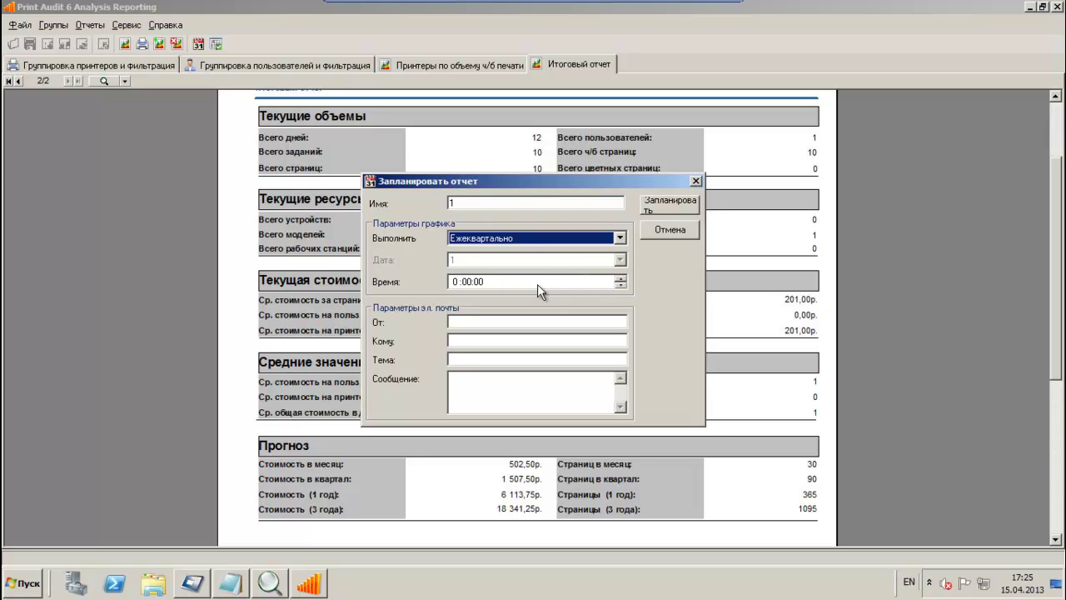
Step: Enter 1 as the sender, recipient, subject and message of the scheduled report, and try to schedule it
click(531, 321)
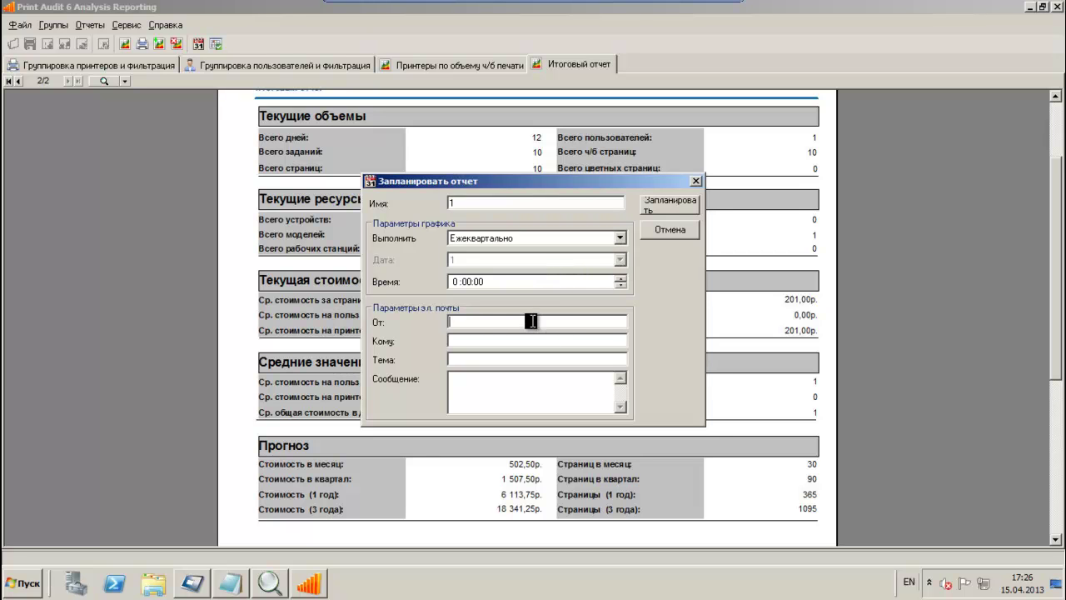
click(457, 337)
text(1)
key(Tab)
text(1)
key(Tab)
text(1)
key(Tab)
text(1)
click(667, 213)
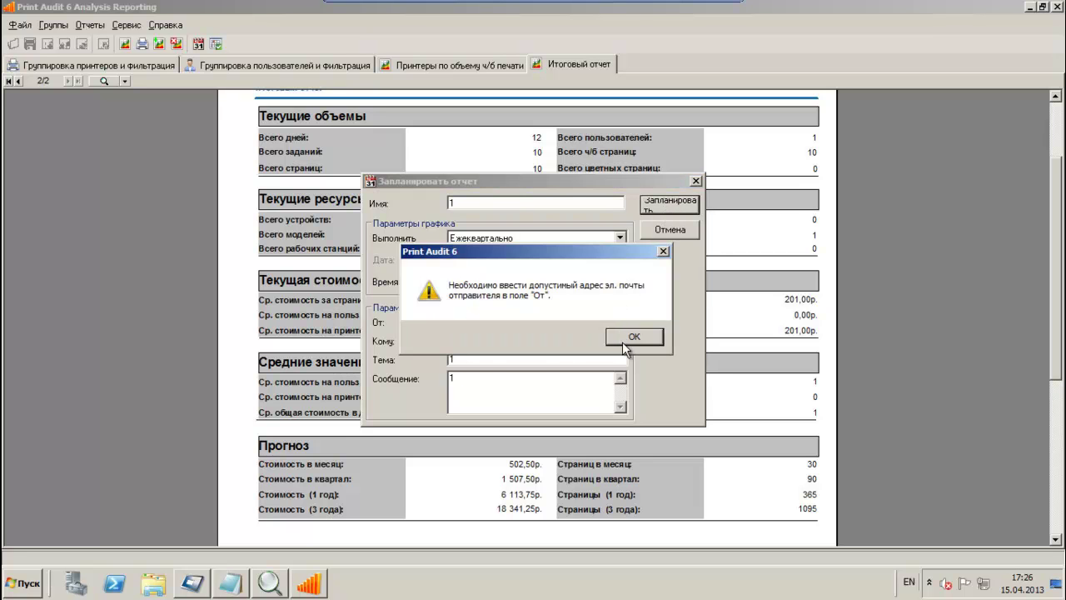
Step: Enter full e-mail addresses for the sender and the recipient, and schedule the report
click(629, 340)
click(478, 322)
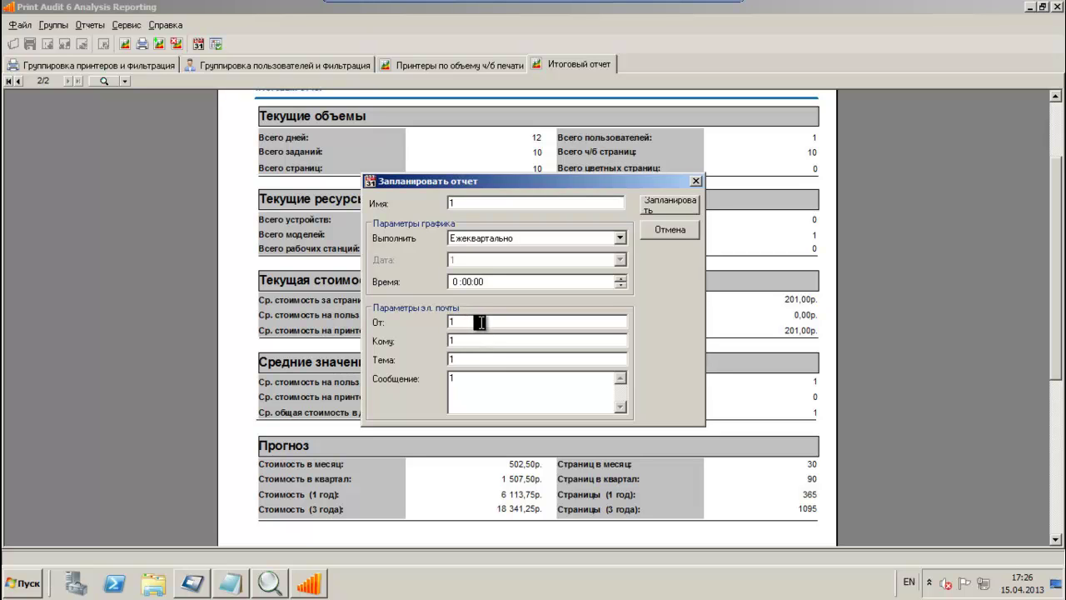
text(@w.ru)
click(669, 204)
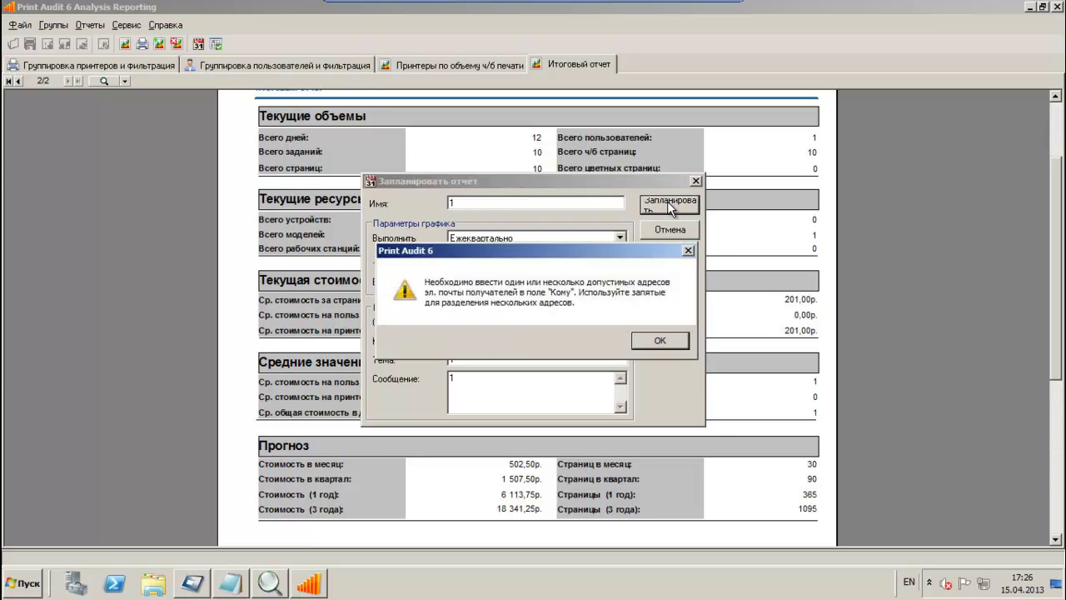
click(660, 342)
double_click(496, 340)
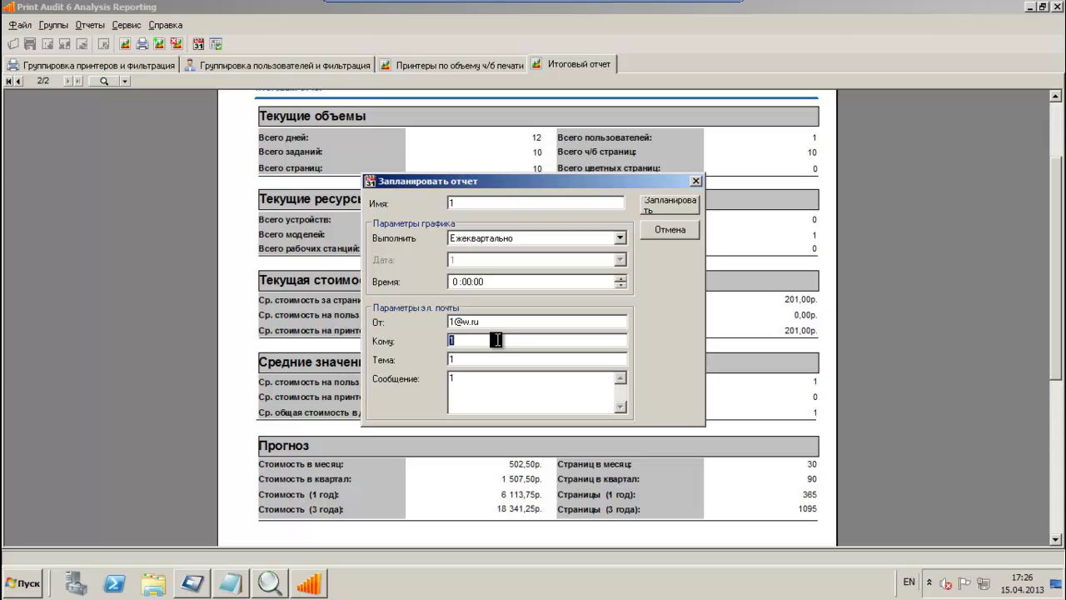
text(1@e.ru)
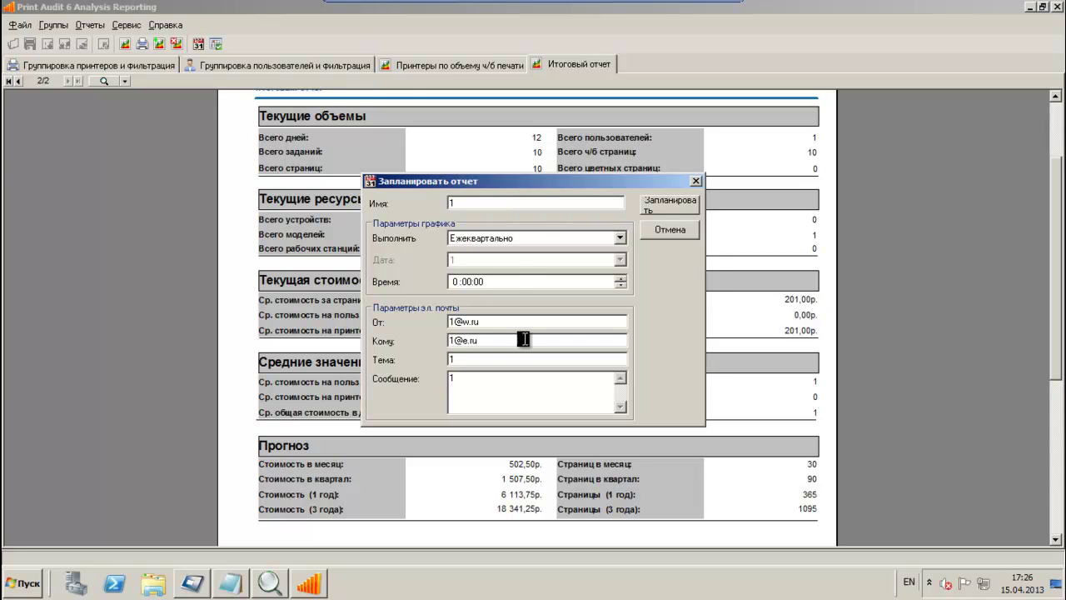
click(662, 210)
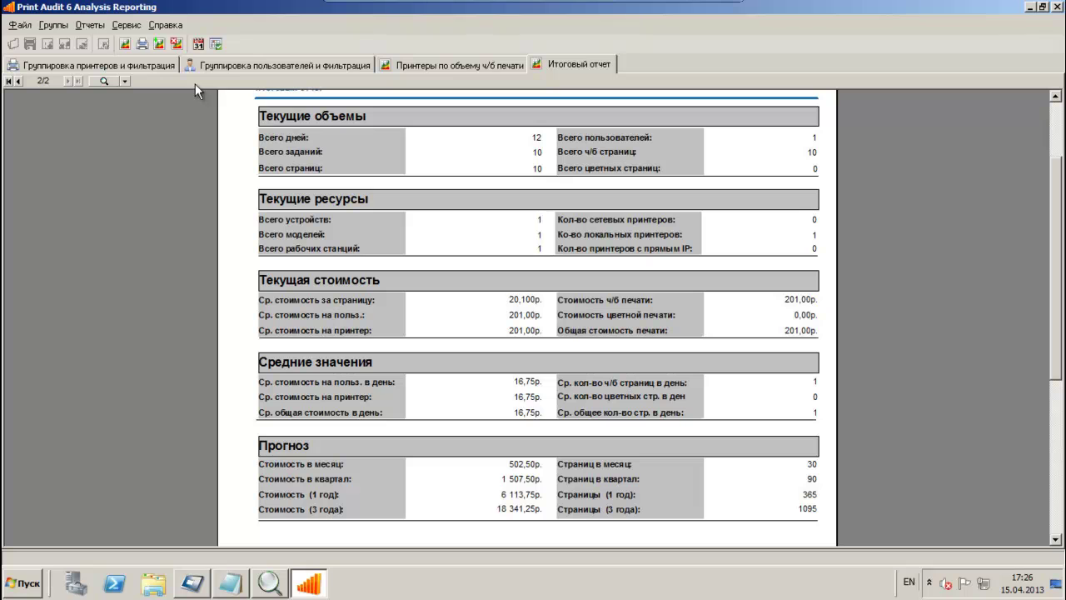
Step: Run scheduled report 1 immediately from the list of scheduled reports, and close the list
click(89, 25)
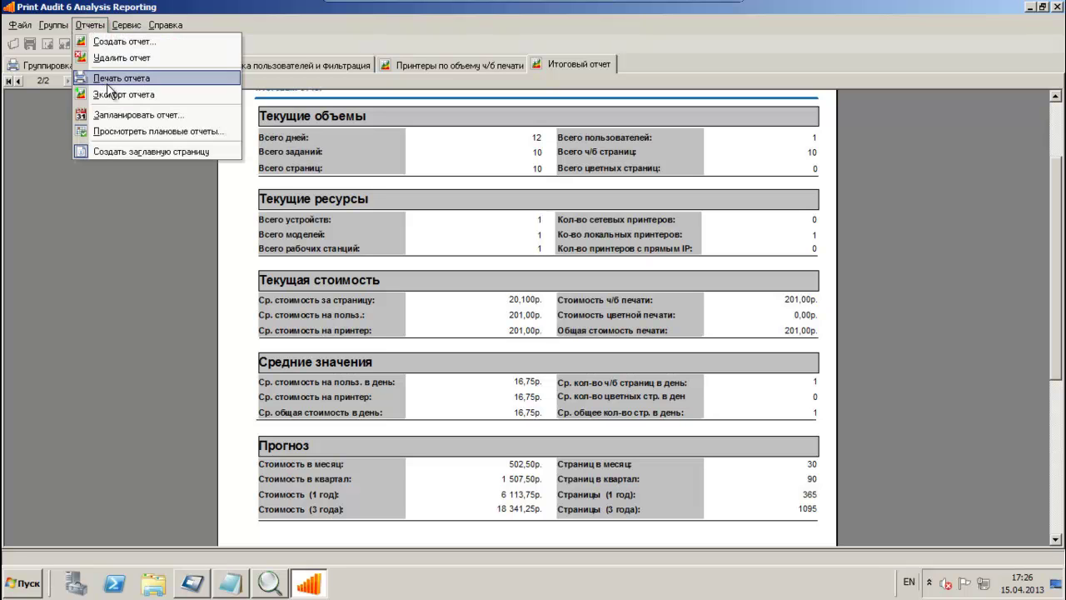
click(158, 133)
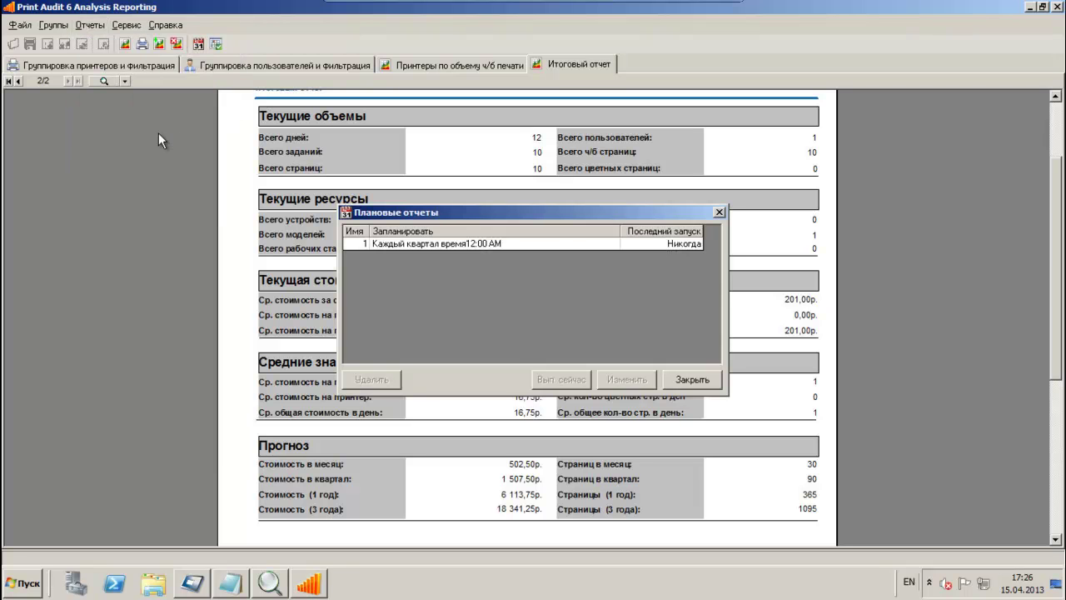
click(577, 244)
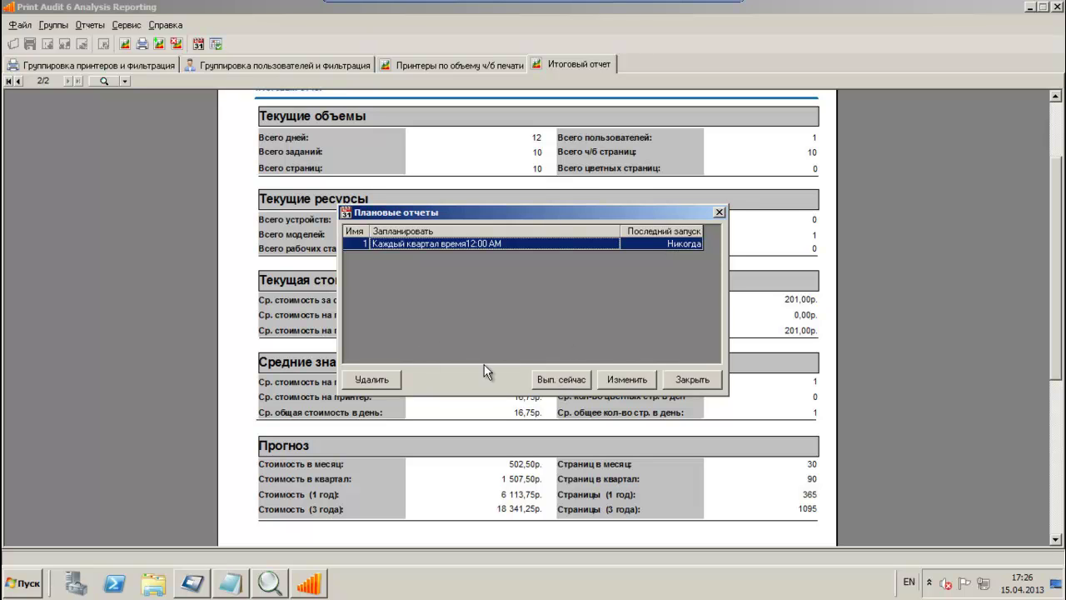
click(546, 379)
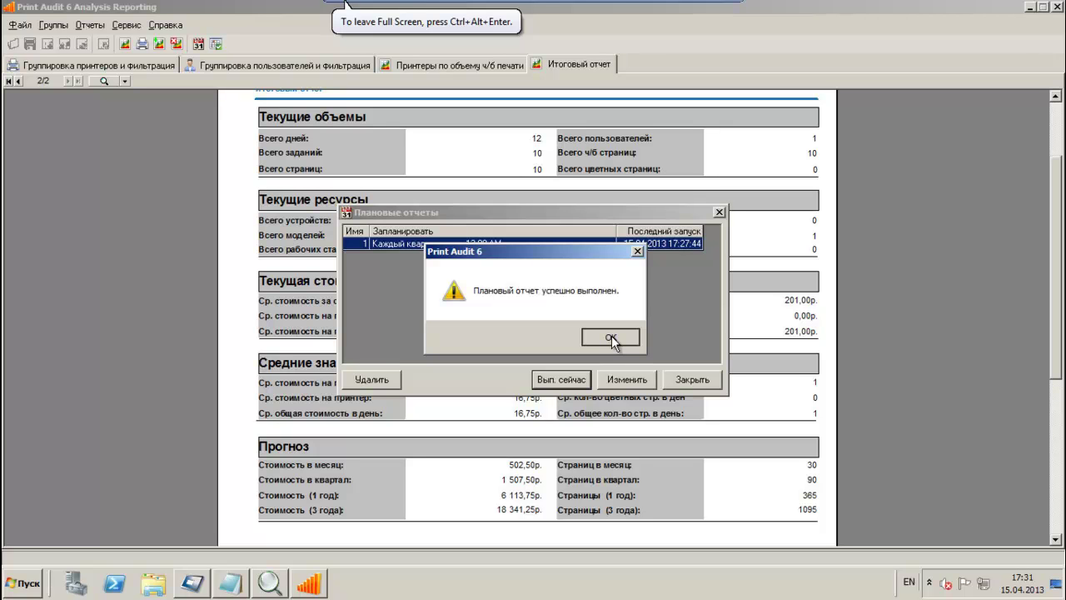
click(611, 336)
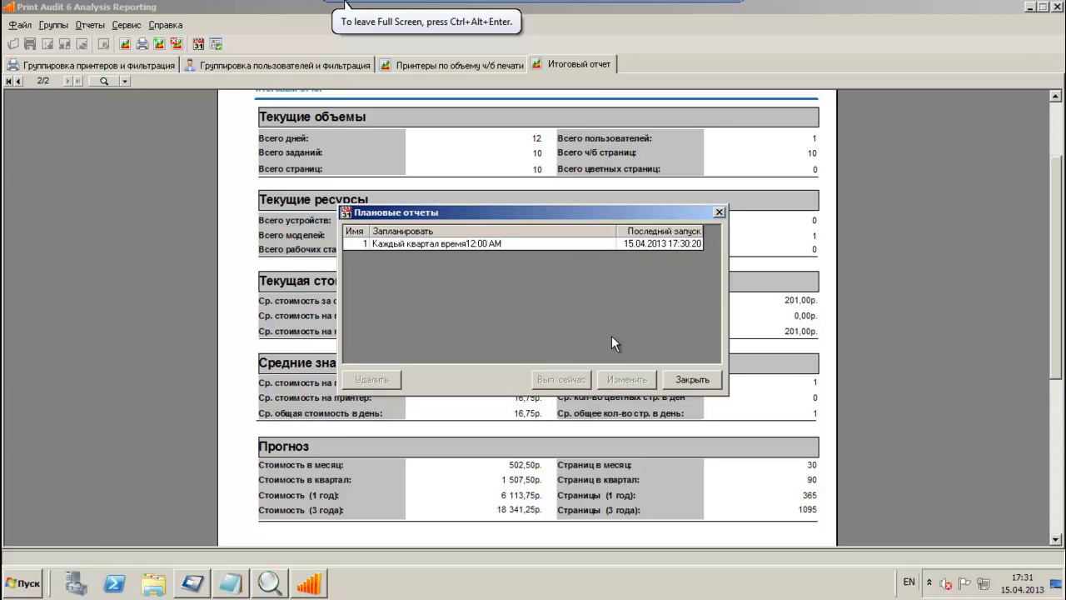
click(702, 384)
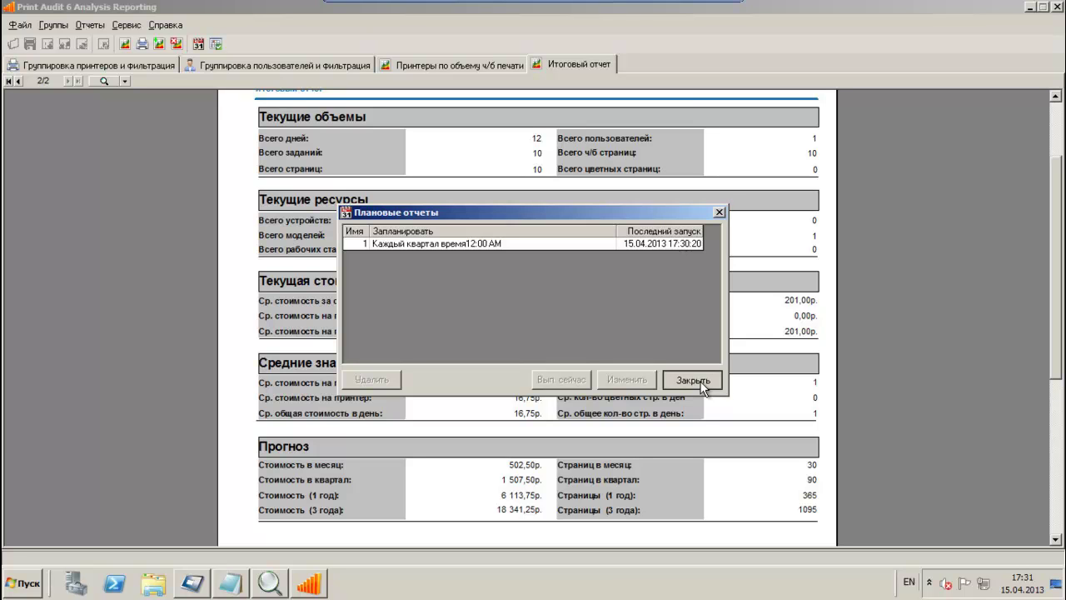
click(694, 381)
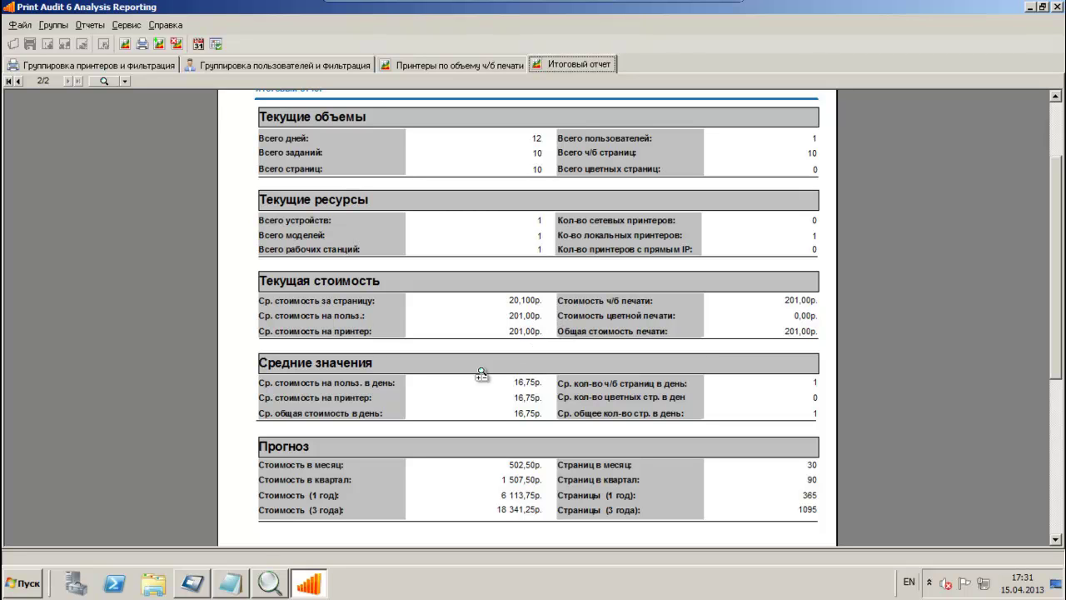
mouse_move(236, 590)
mouse_move(523, 8)
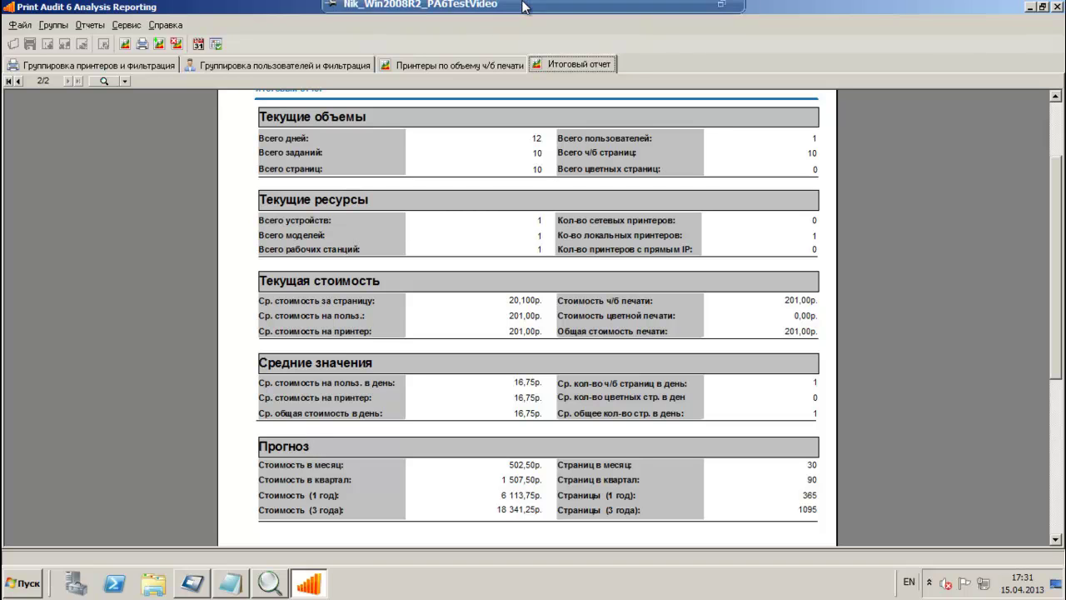